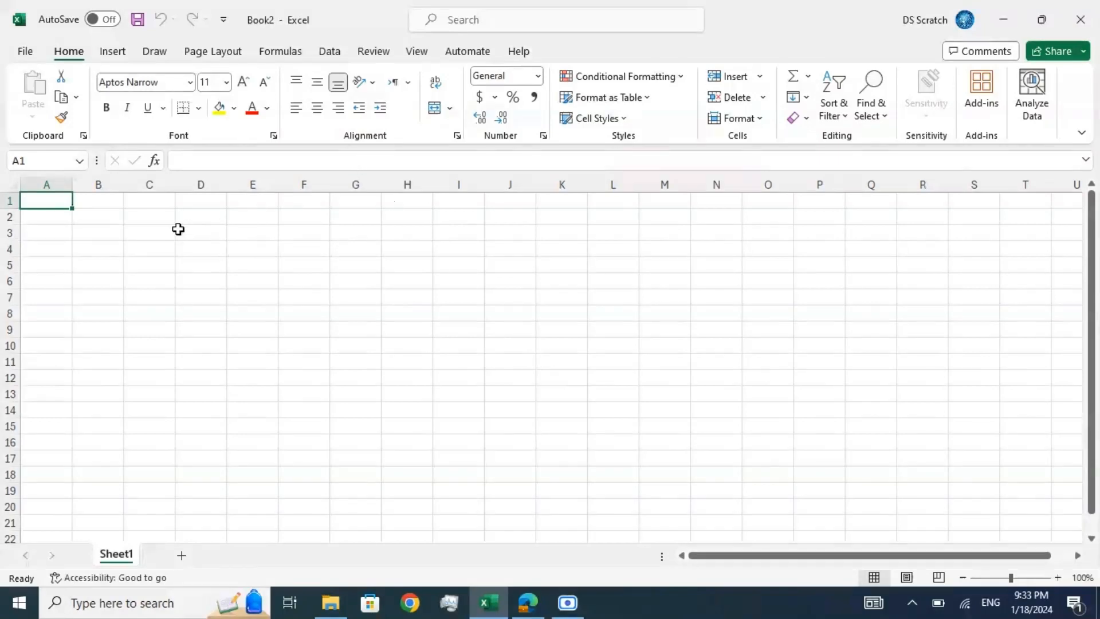
Step: Import the text file STATION DATA 08-20-2020.txt from the Data Processing EXCEL folder as text/CSV data
click(327, 55)
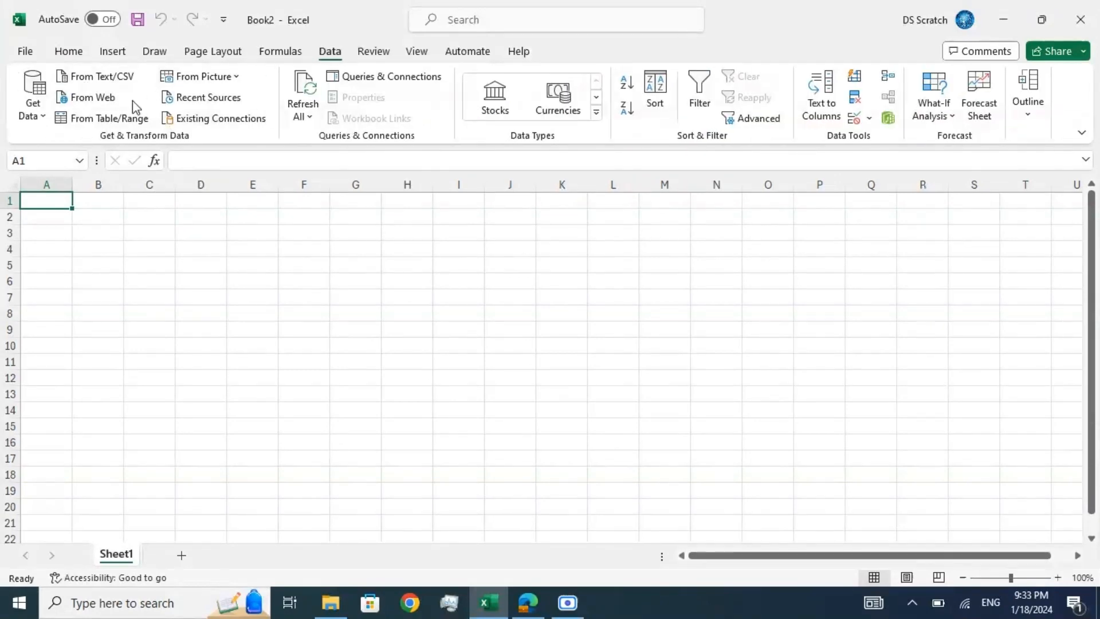
click(113, 74)
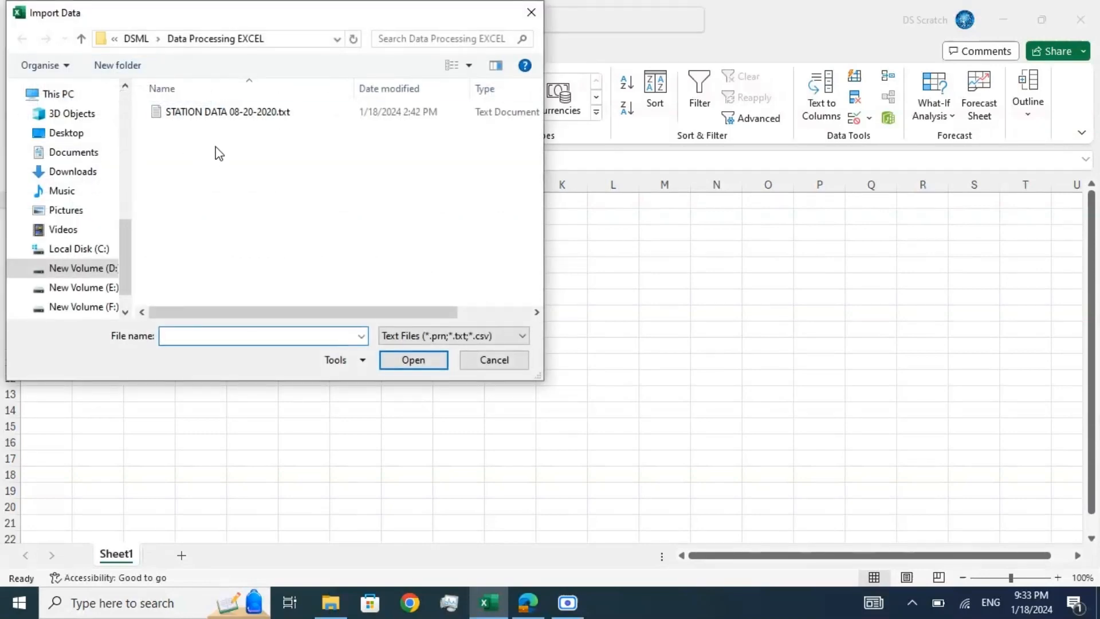
click(219, 112)
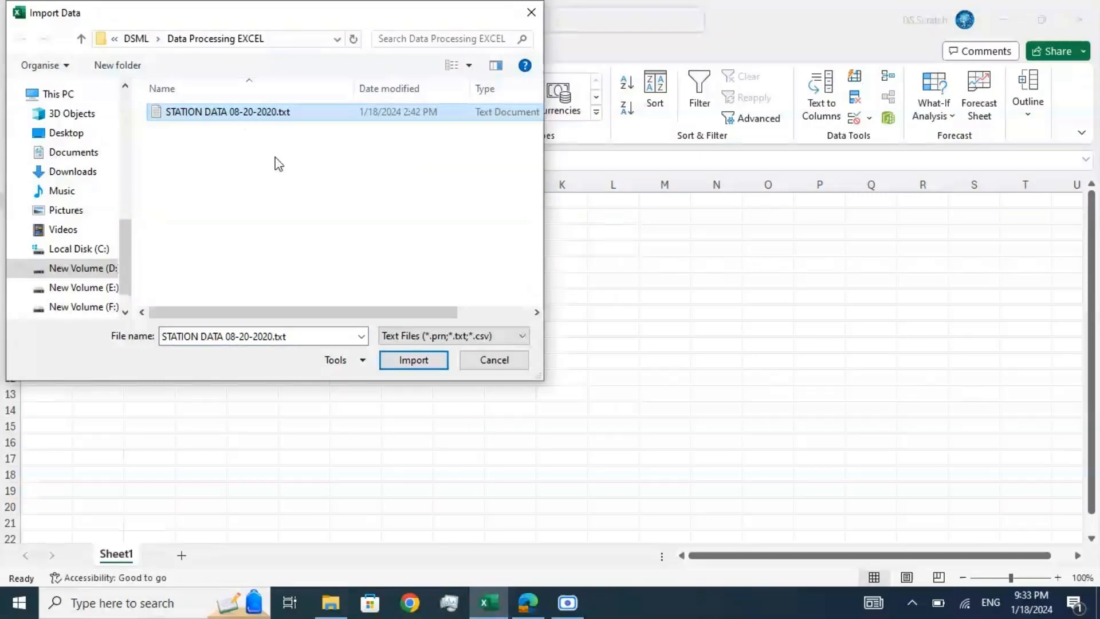
click(406, 361)
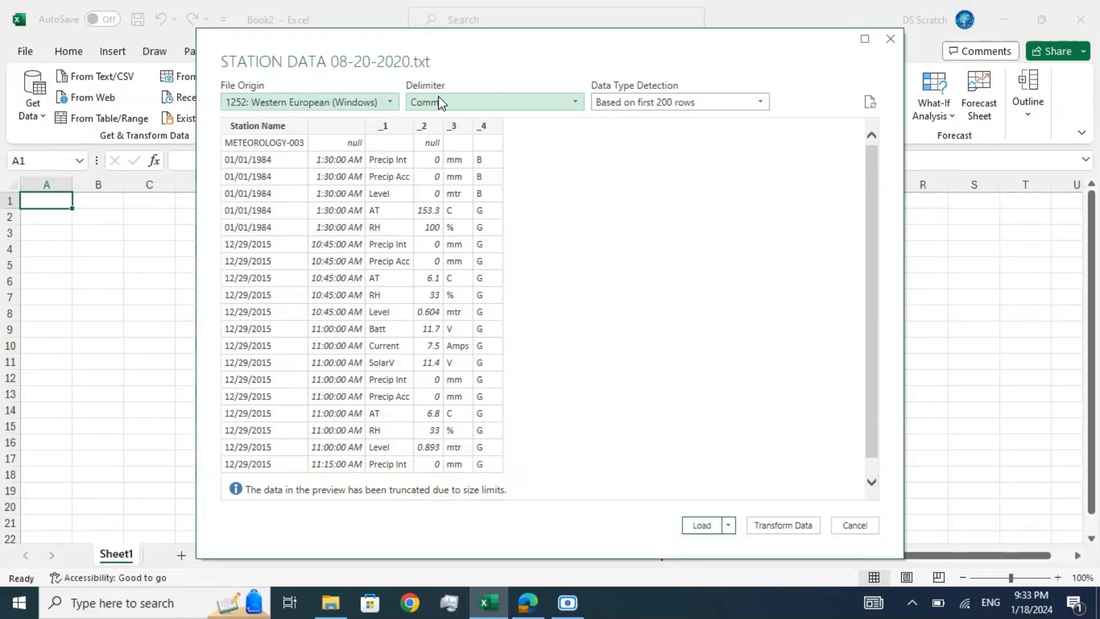
Step: Load the station data with a comma delimiter and data type detection based on the first 200 rows
click(454, 106)
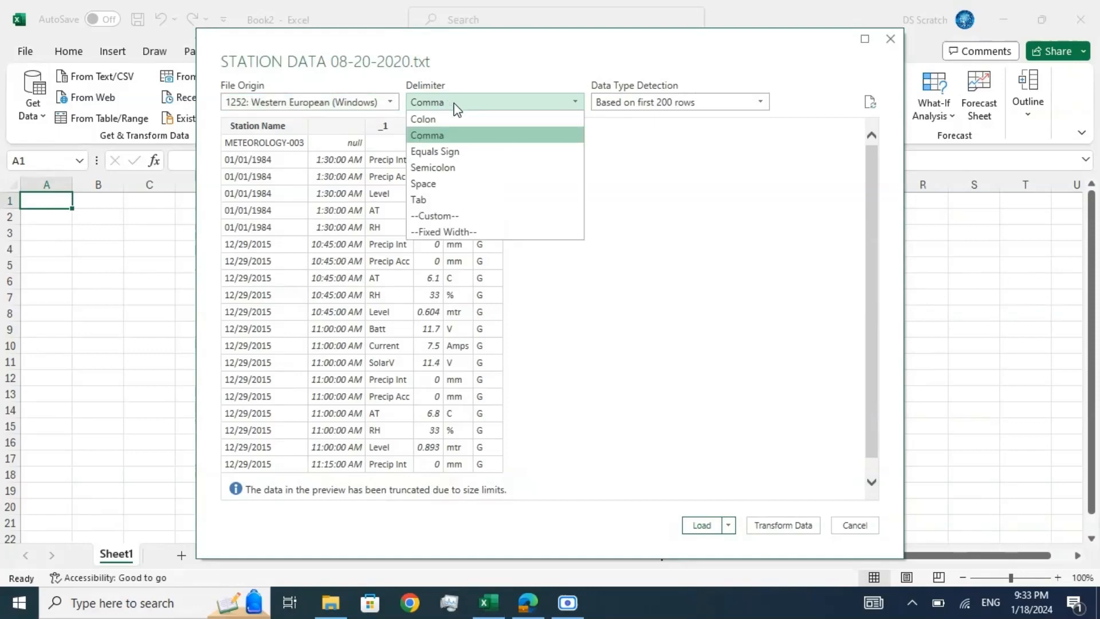
click(455, 136)
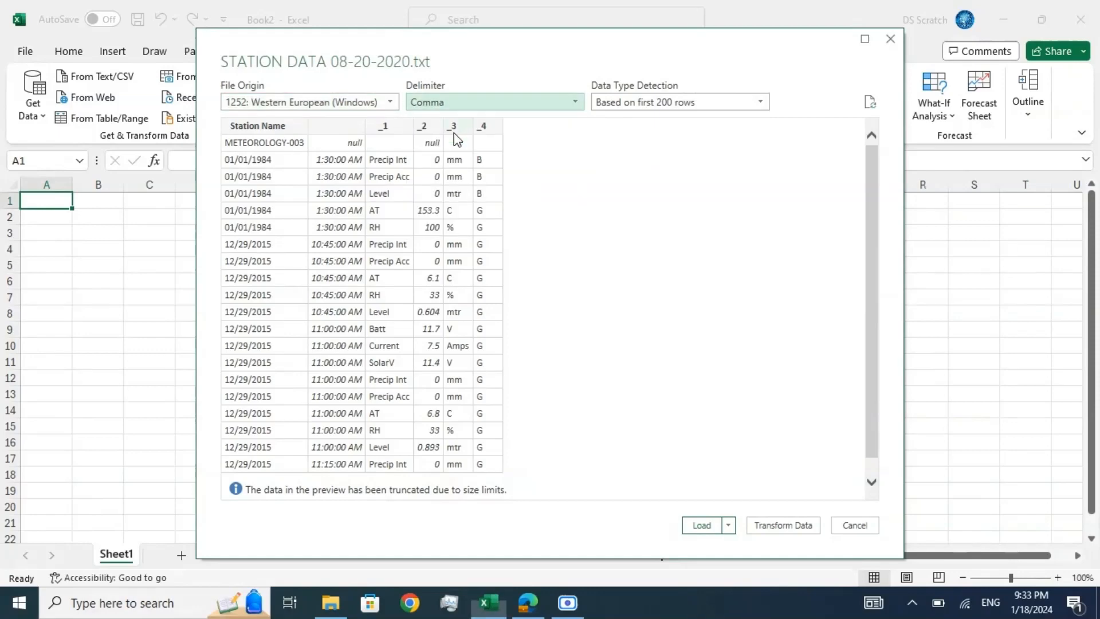
click(623, 106)
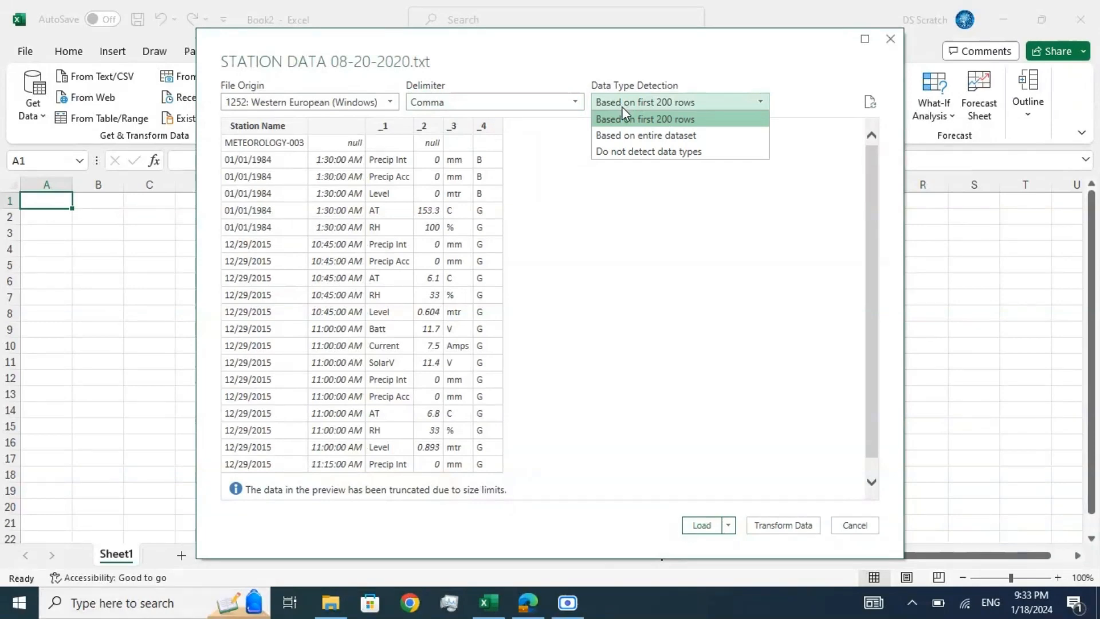
click(625, 118)
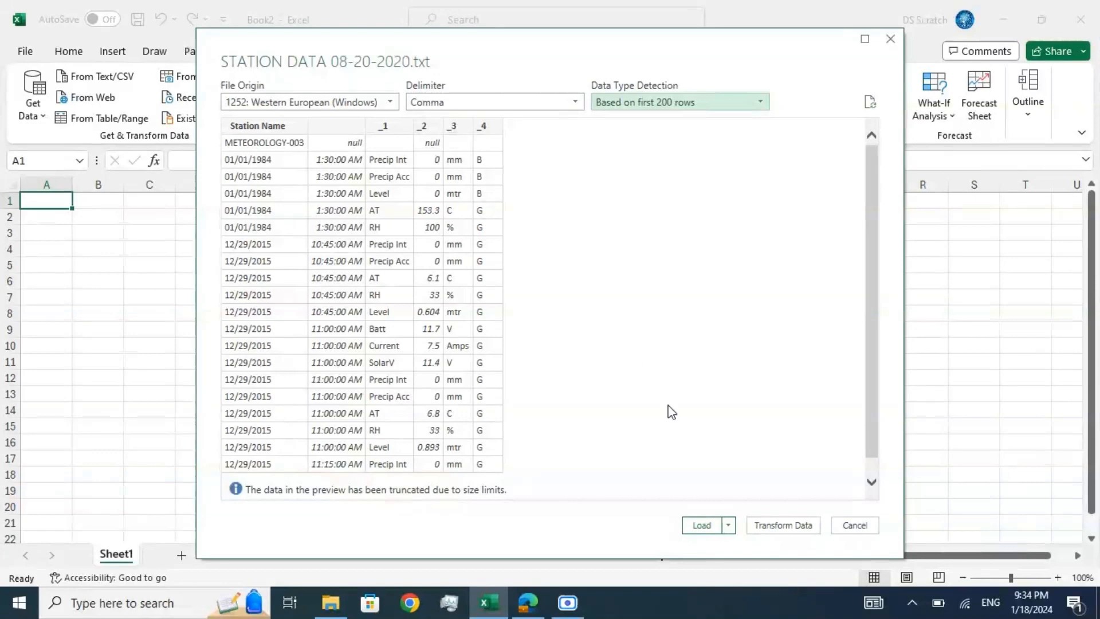
click(702, 525)
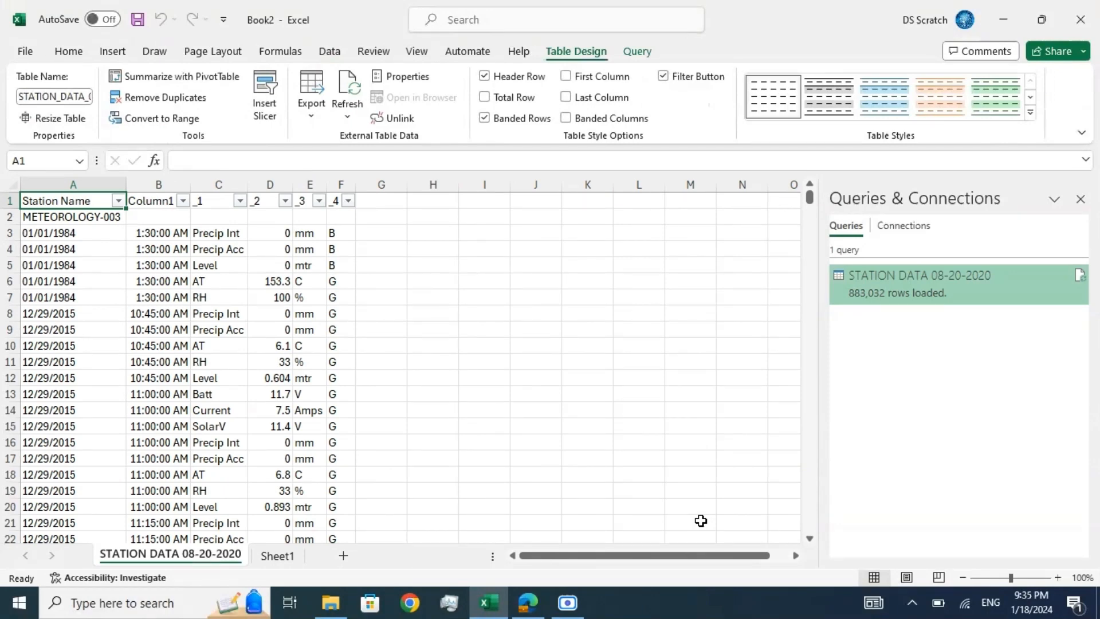
Step: Delete row 2, which holds only the station name METEOROLOGY-003
click(96, 229)
click(92, 217)
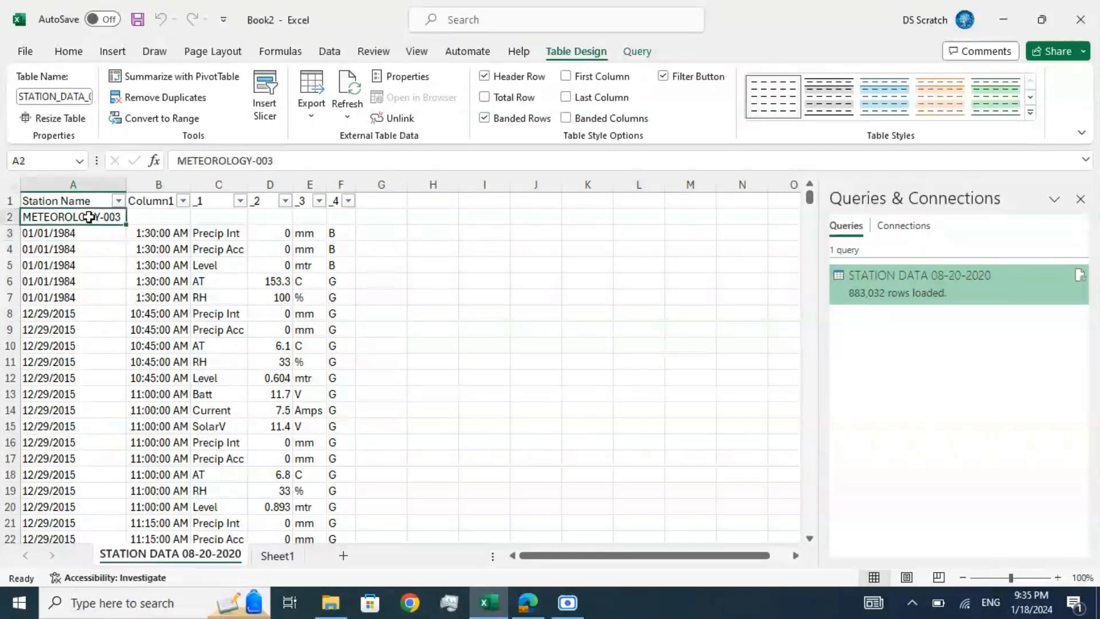
click(9, 216)
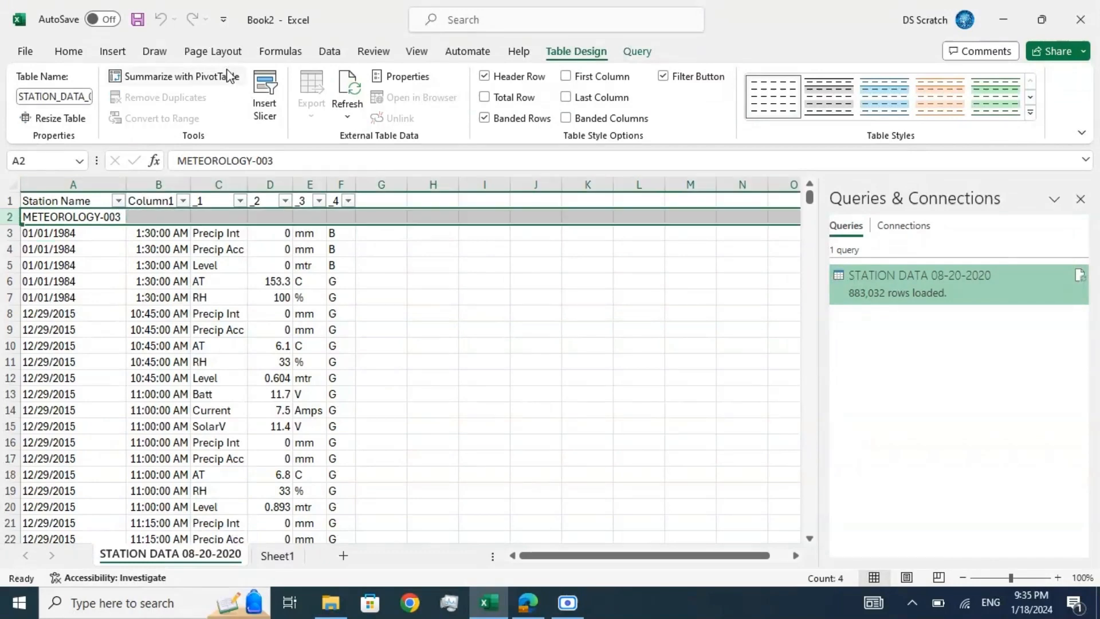
click(68, 52)
click(735, 97)
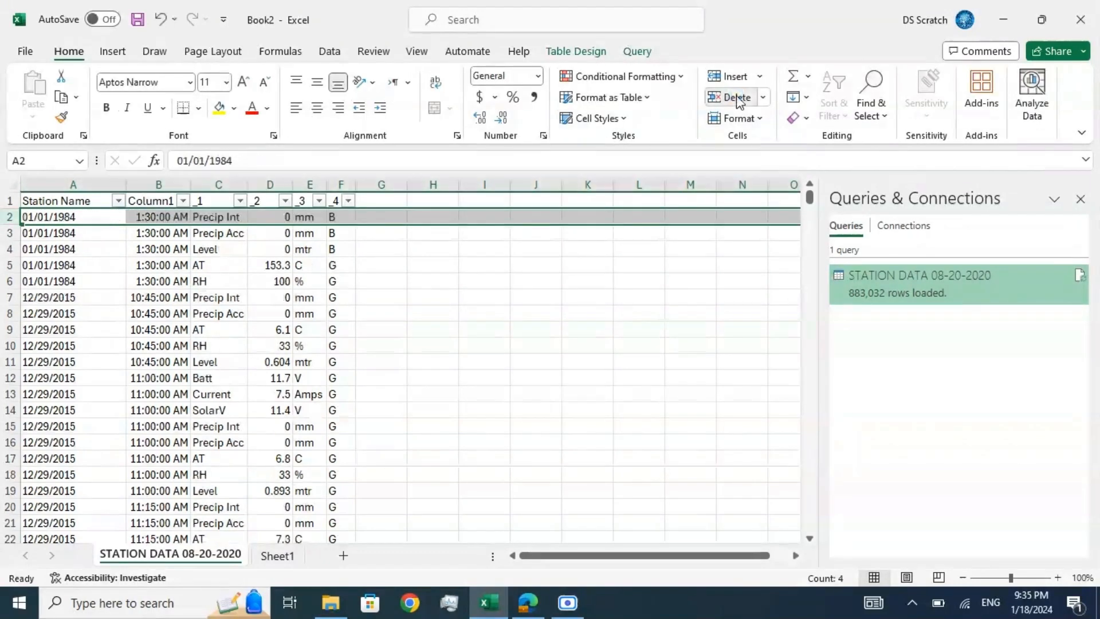
click(342, 330)
Step: Examine the first record in row 2 column by column, from the date across to the flag in column F
click(74, 200)
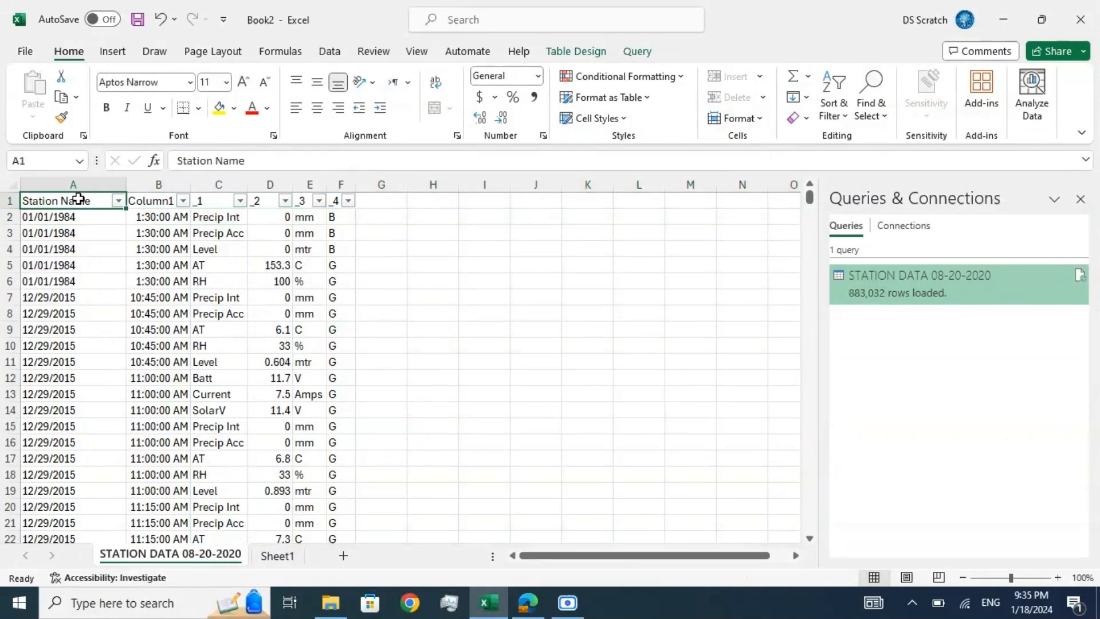
click(77, 217)
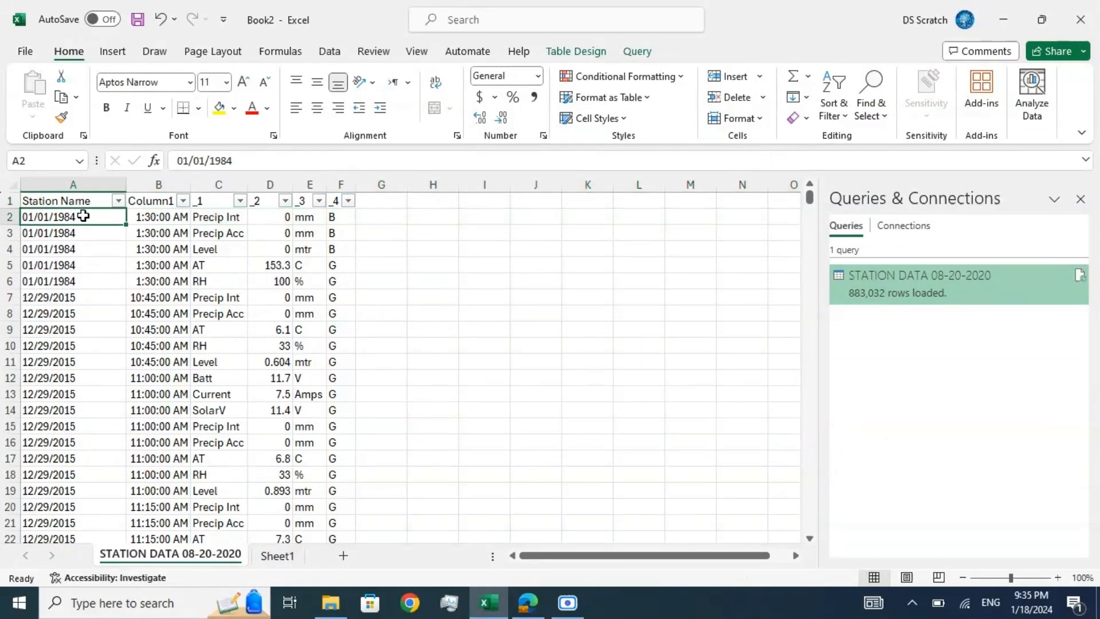
key(Right)
key(Right)
key(Right)
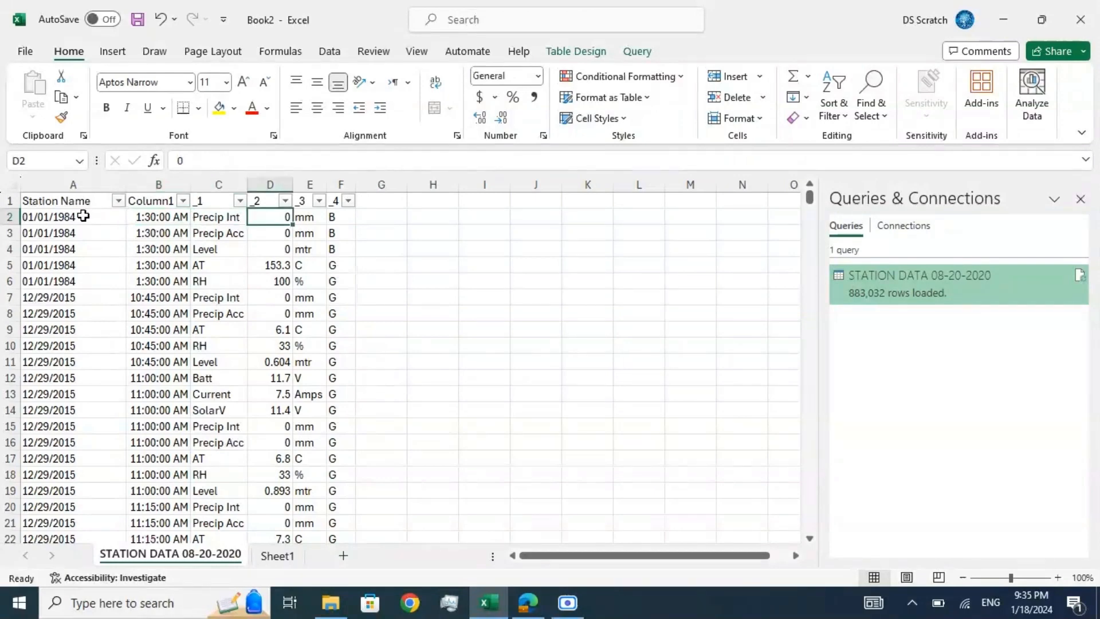
key(Right)
key(Right)
key(Left)
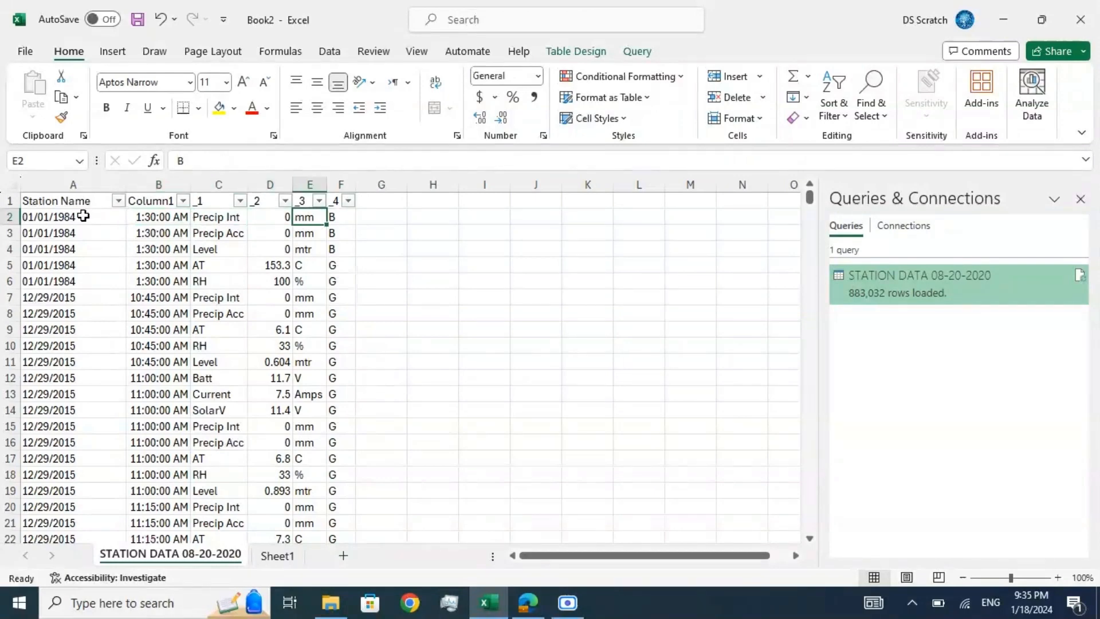
key(Left)
key(Left)
key(Left)
key(Left)
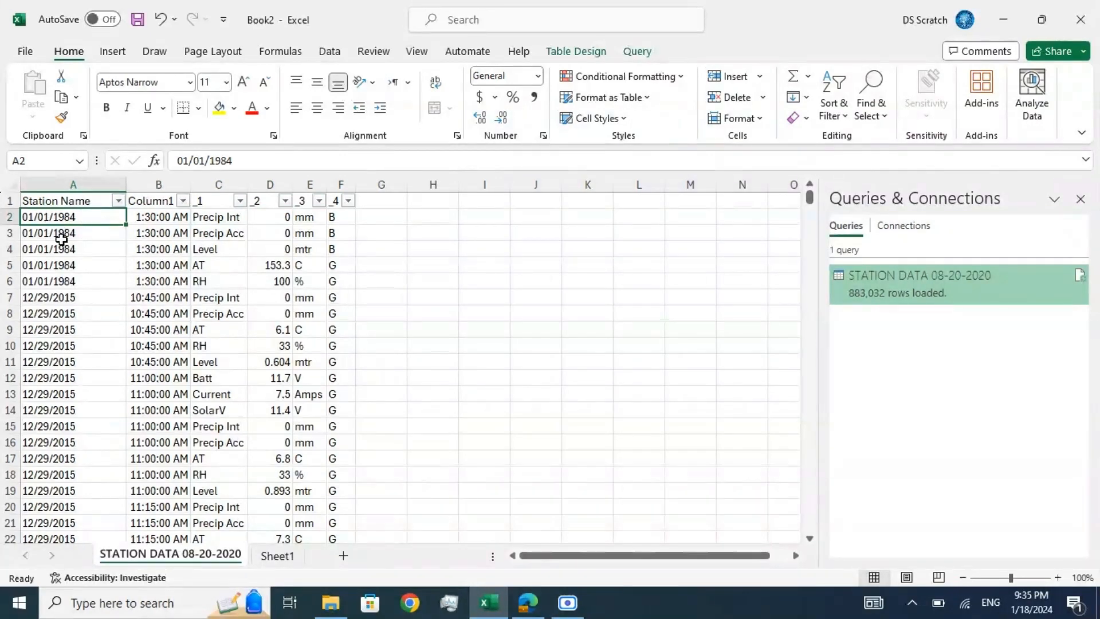
Step: Delete rows 2 to 6, which contain the 01/01/1984 records
key(Down)
key(Down)
key(Down)
key(Down)
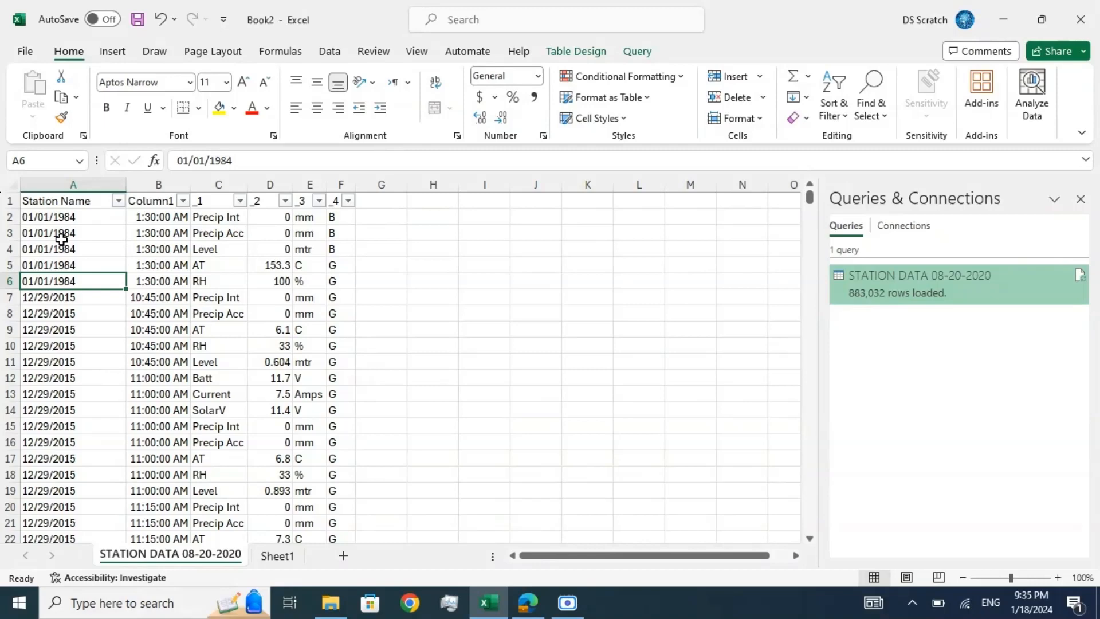
key(Down)
key(Down)
key(Up)
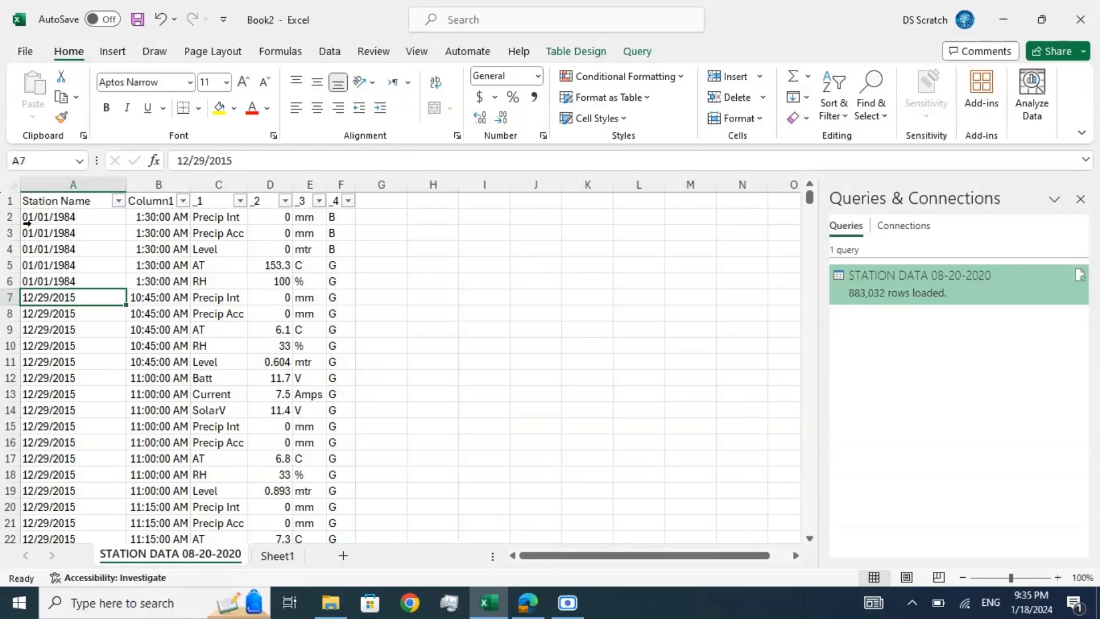
drag(9, 216, 12, 280)
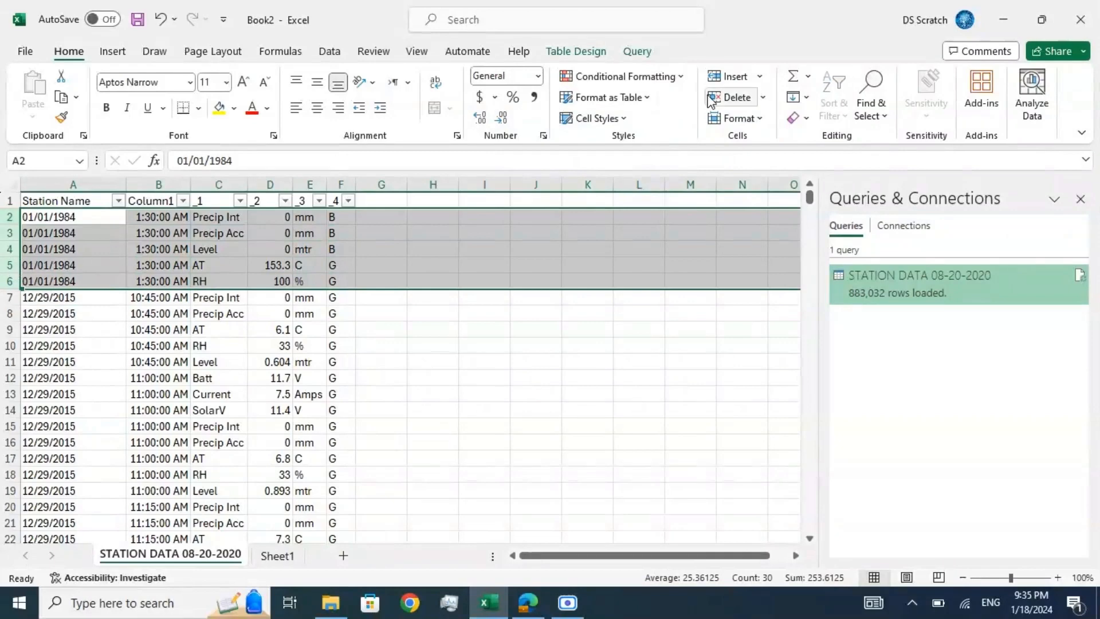
click(726, 97)
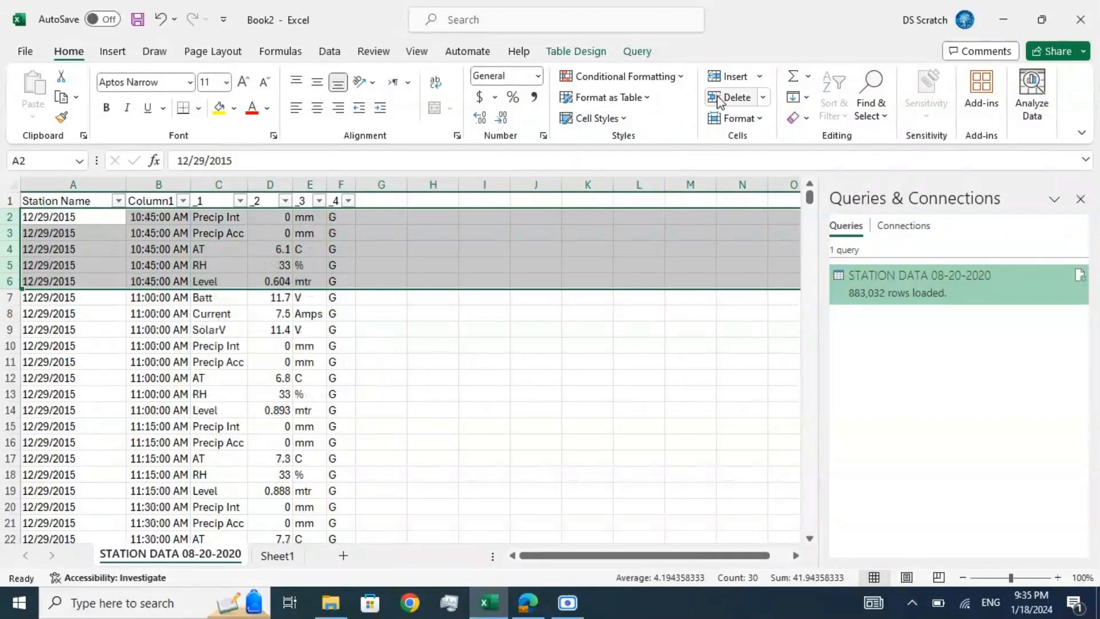
click(52, 217)
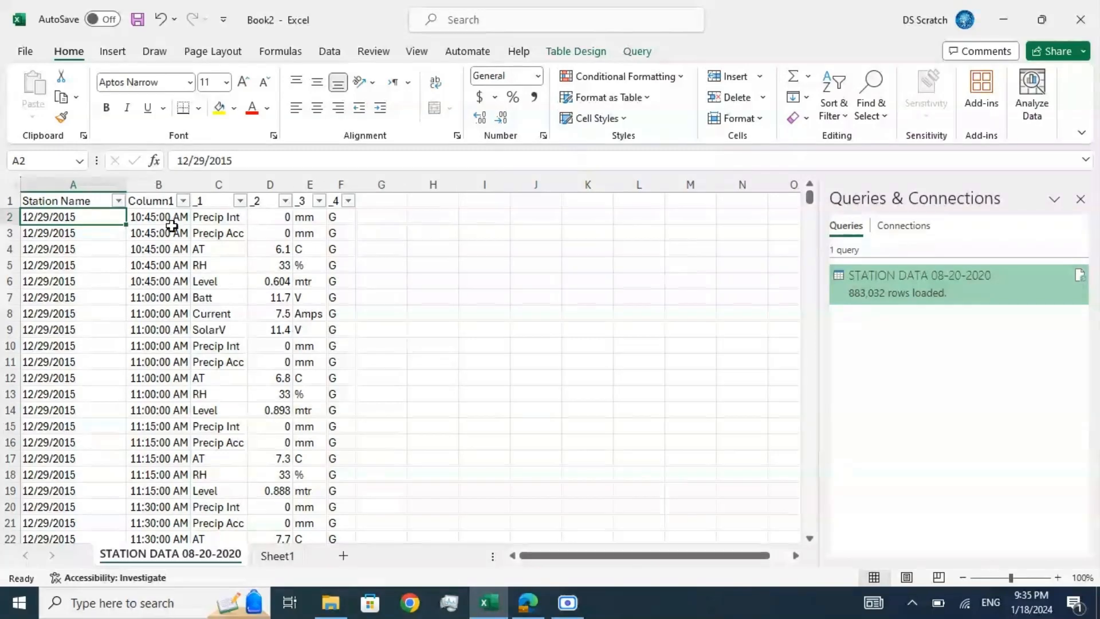
Step: Examine the times in column B to check the interval between successive groups of readings
click(155, 296)
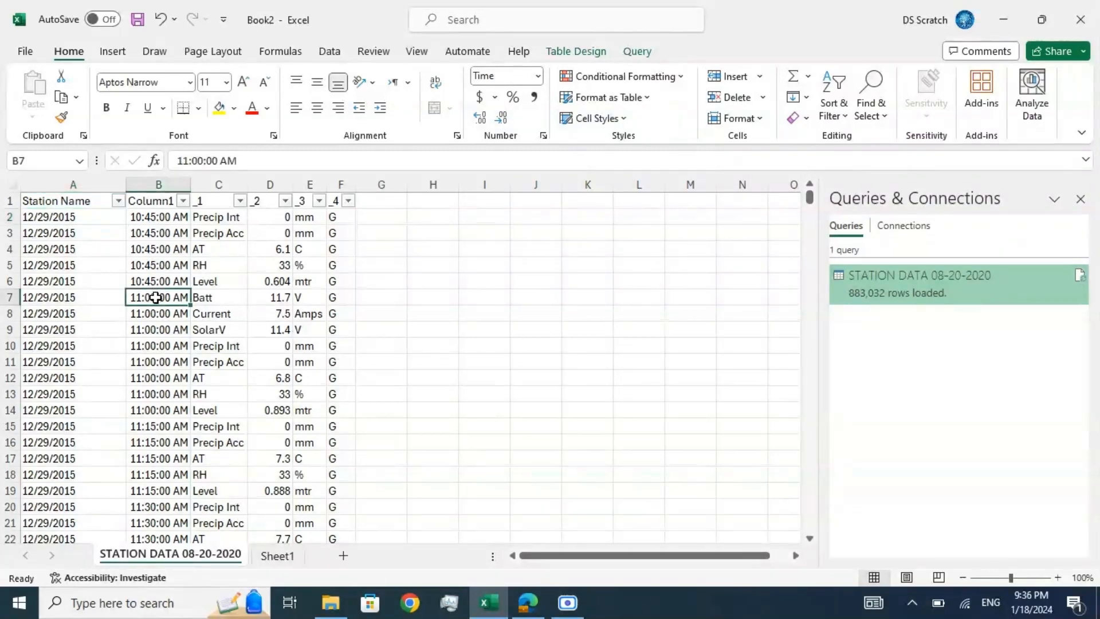
key(Up)
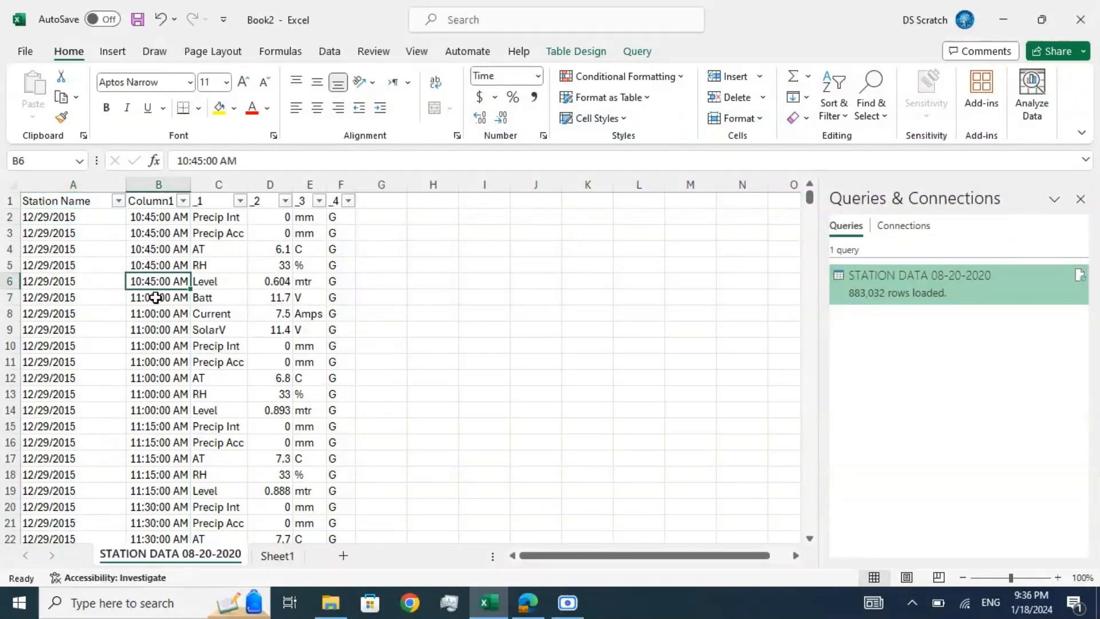
key(Down)
key(Down)
key(Down)
key(Down)
key(Down)
key(Down)
key(Down)
key(Down)
key(Down)
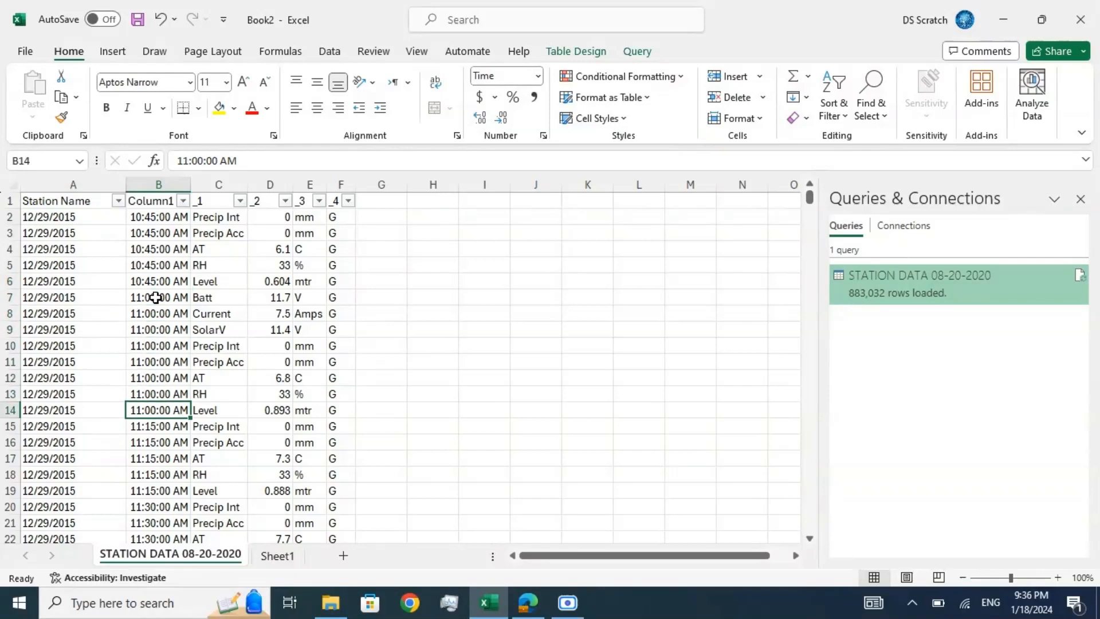
key(Down)
key(Down)
key(Down)
key(Down)
key(Down)
key(Down)
key(Up)
key(Up)
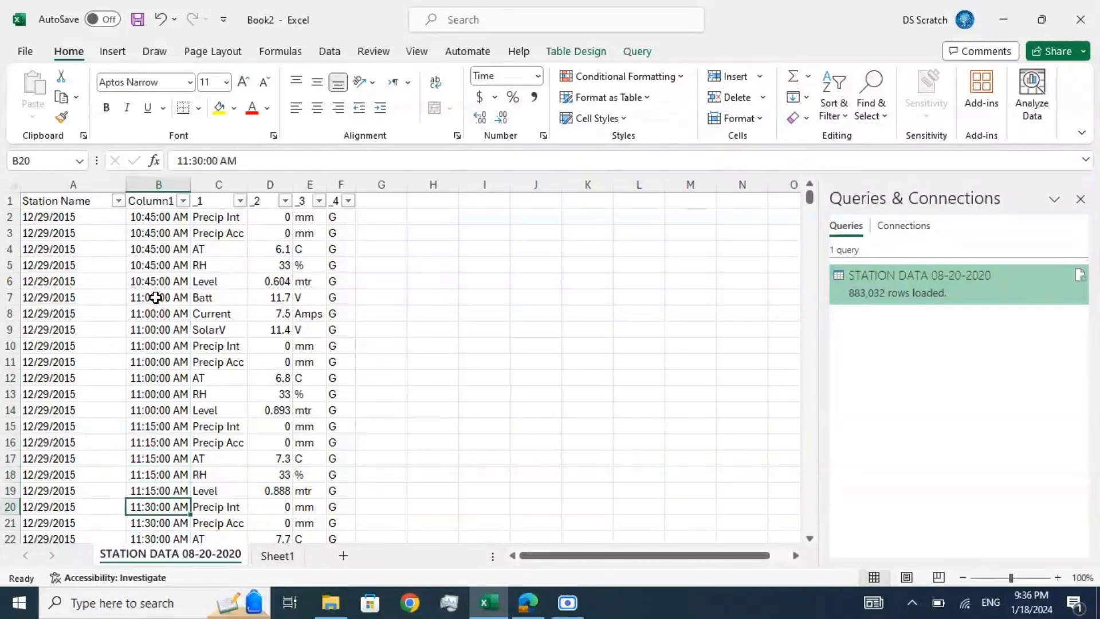
key(Down)
key(Down)
key(Down)
key(Down)
key(Down)
key(Down)
key(Up)
key(Up)
key(Up)
key(Up)
key(Up)
key(Up)
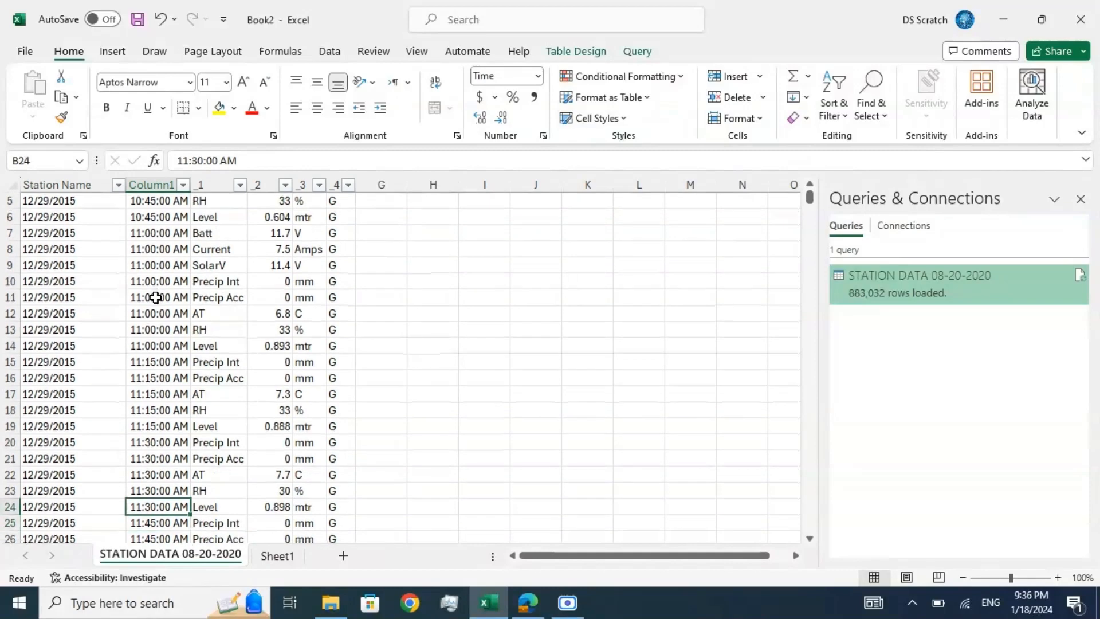
key(Up)
key(Up)
key(Up)
key(Up)
key(Up)
key(Up)
key(Up)
key(Up)
key(Up)
key(Up)
key(Up)
key(Up)
key(Up)
key(Up)
key(Up)
key(Up)
key(Up)
key(Up)
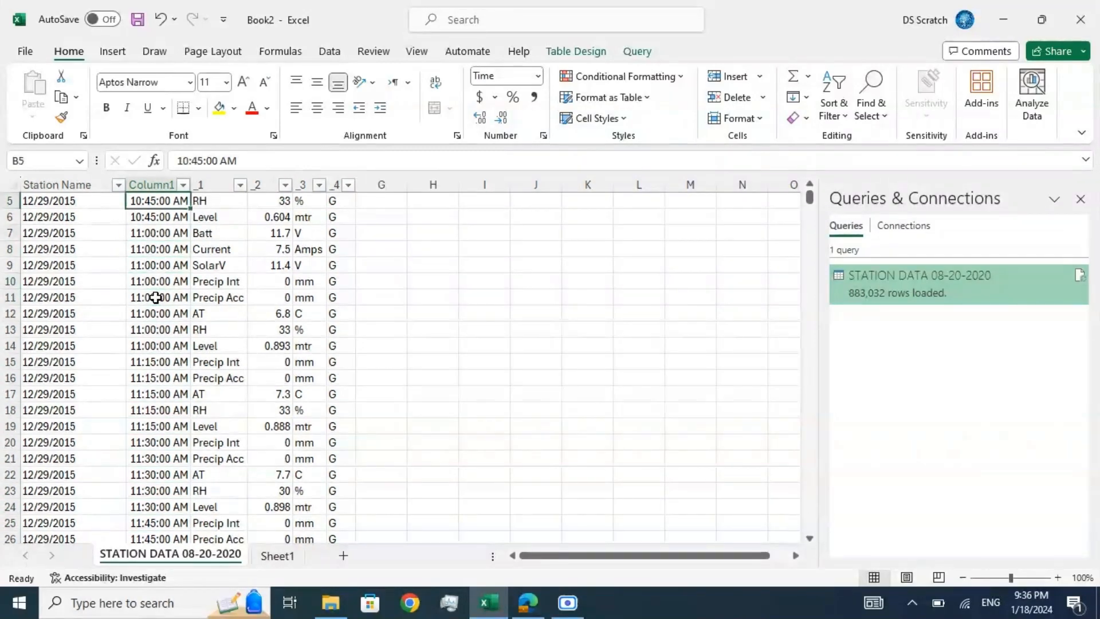
key(Down)
key(Left)
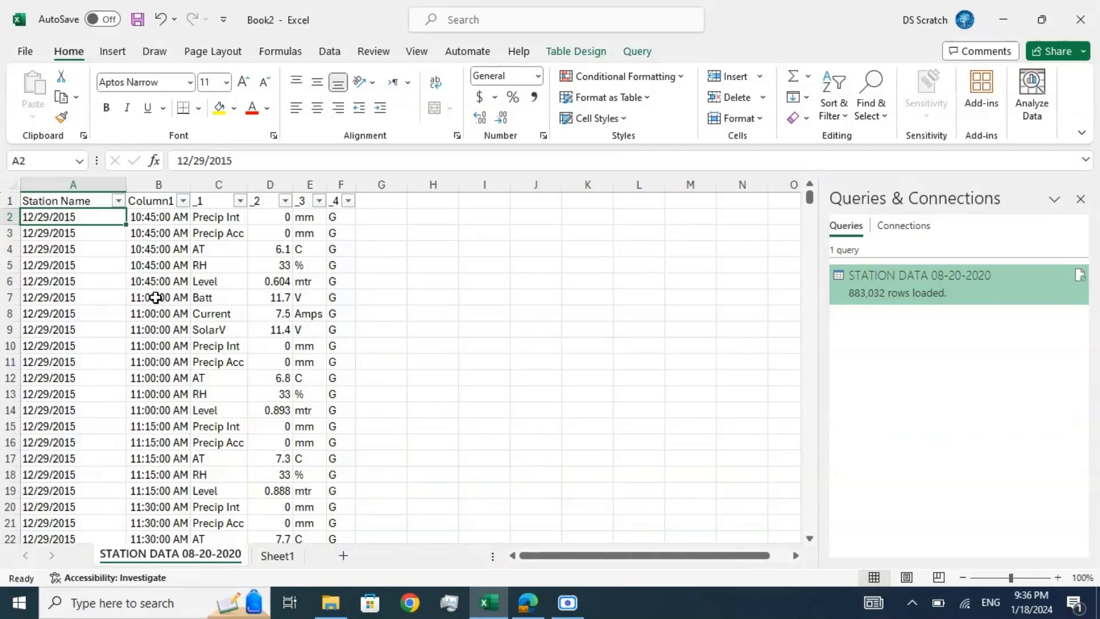
Step: Turn off the filter on the station data table's header row
key(Up)
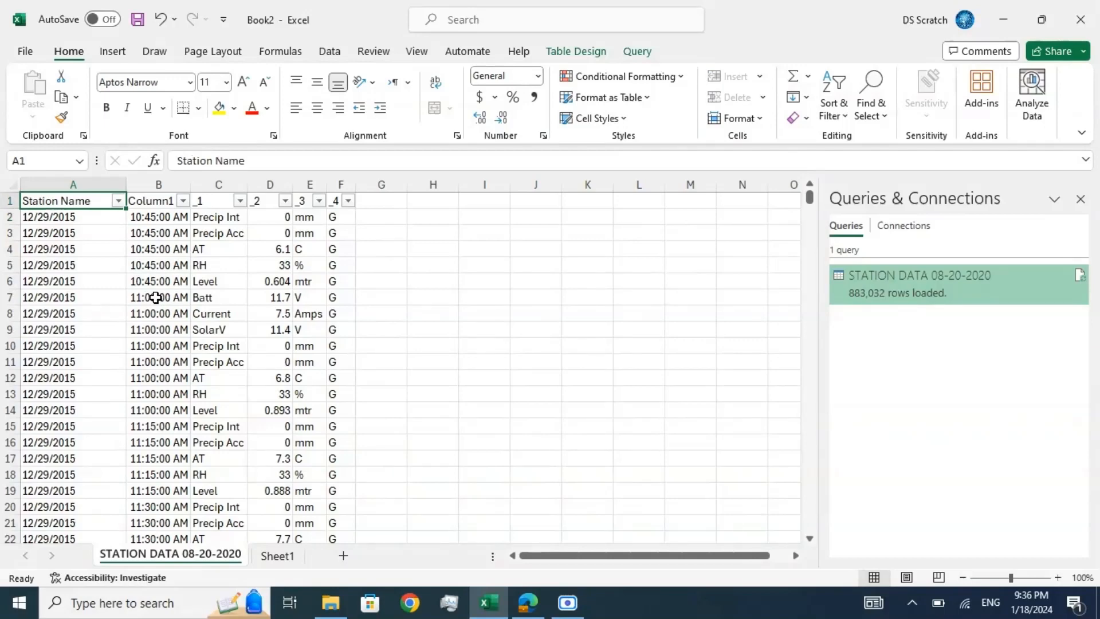
click(252, 164)
click(162, 248)
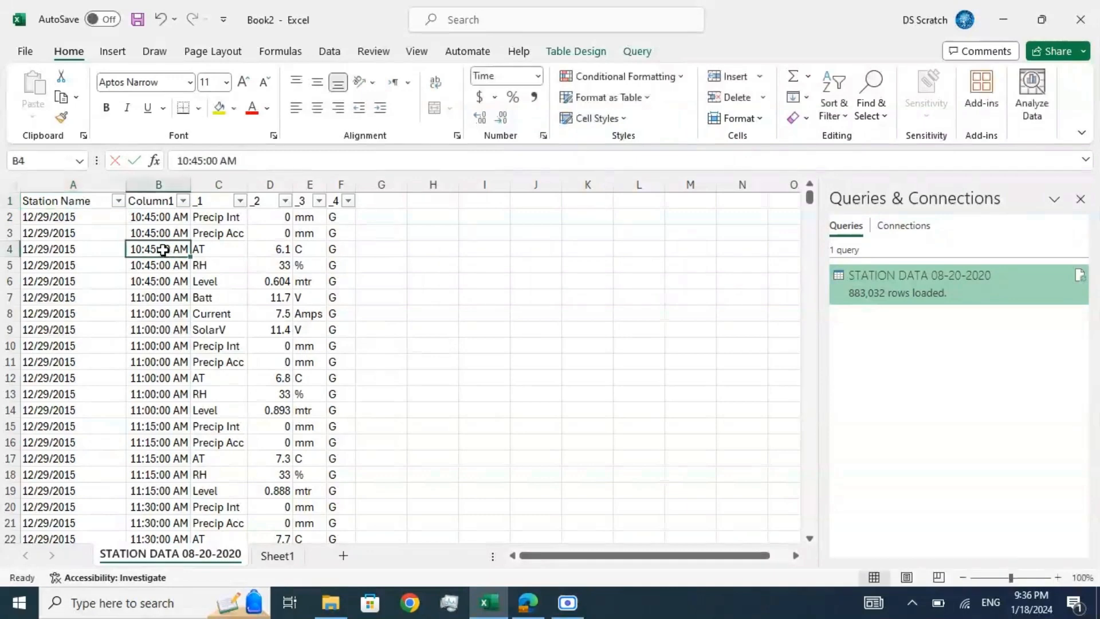
click(98, 206)
click(329, 51)
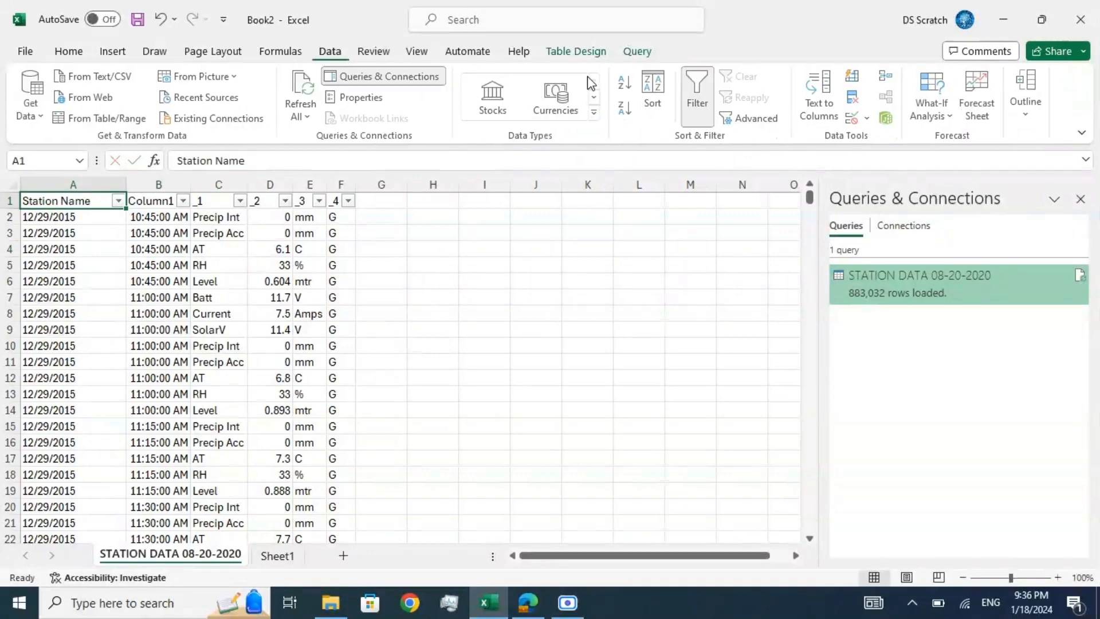
click(699, 93)
click(427, 307)
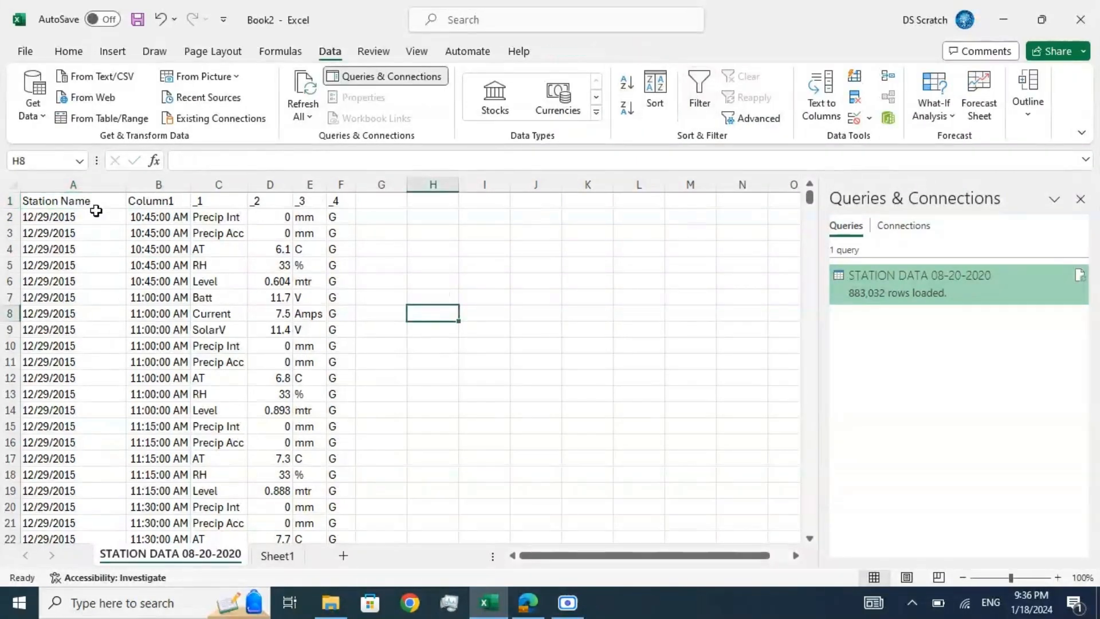
Step: Rename the first column's header in cell A1 to Date
click(95, 208)
click(258, 161)
key(BackSpace)
key(BackSpace)
key(BackSpace)
key(BackSpace)
key(BackSpace)
key(BackSpace)
key(BackSpace)
key(BackSpace)
key(BackSpace)
key(BackSpace)
key(BackSpace)
key(BackSpace)
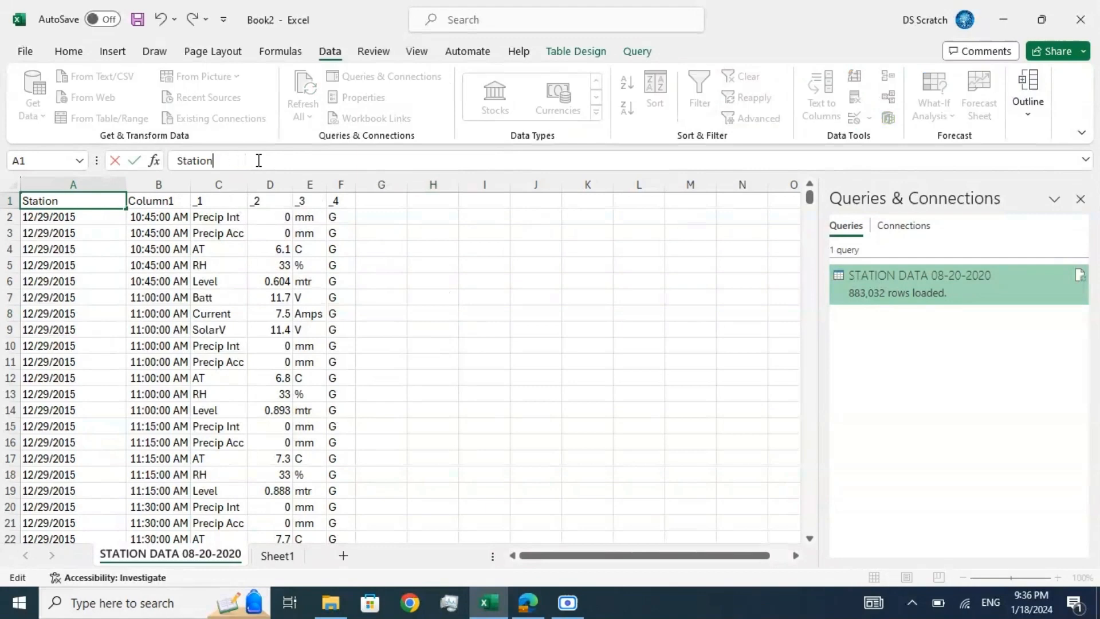
text(Date)
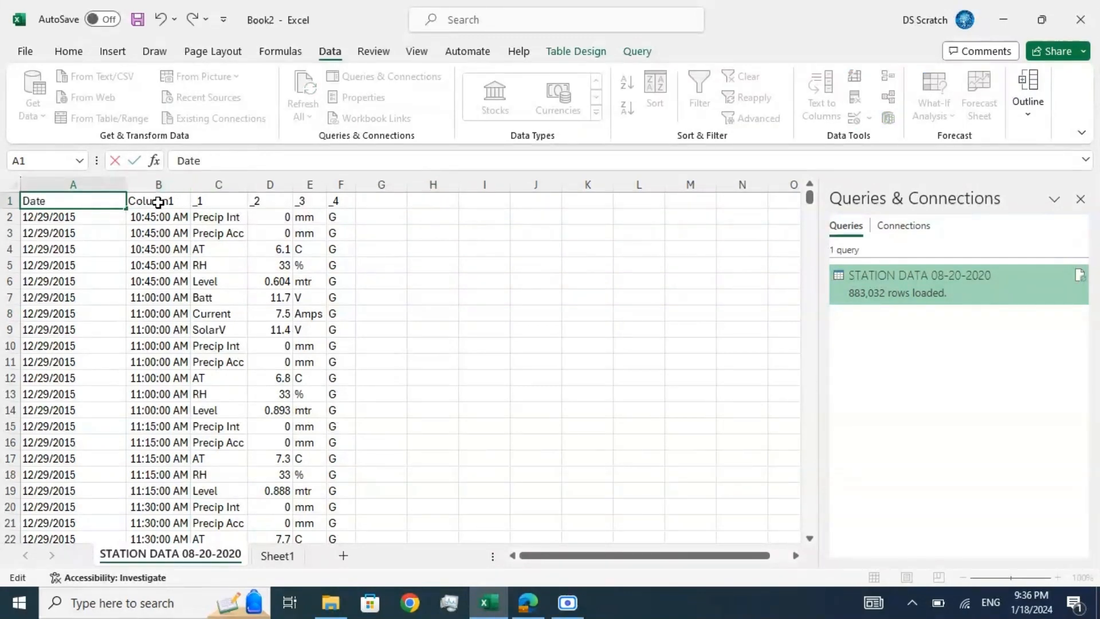
Step: Rename the second column's header in cell B1 to Time
click(158, 202)
click(248, 166)
key(BackSpace)
key(BackSpace)
key(BackSpace)
key(BackSpace)
key(BackSpace)
key(BackSpace)
key(BackSpace)
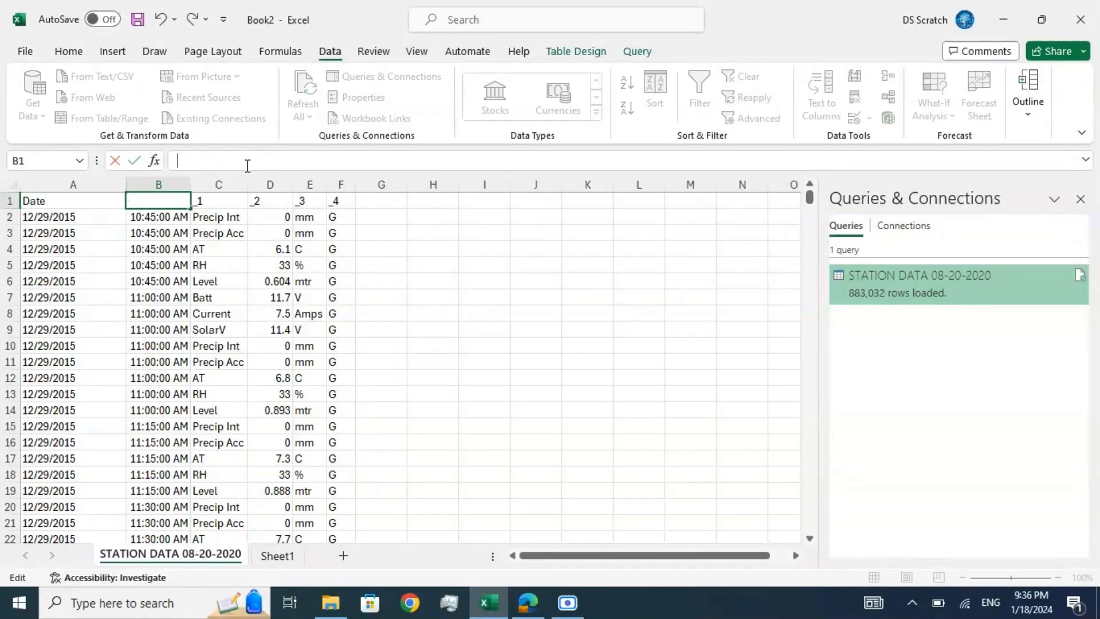
text(Time)
key(BackSpace)
key(BackSpace)
key(BackSpace)
text(ime)
Step: Rename the third column's header in cell C1 to Parameters
click(223, 204)
click(224, 159)
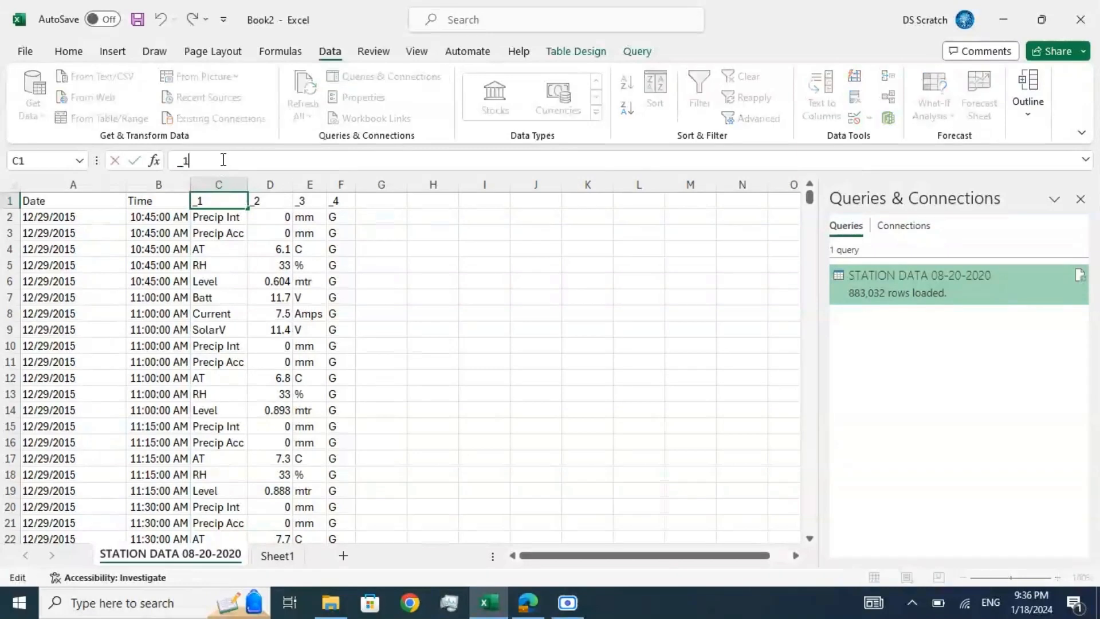
key(BackSpace)
key(BackSpace)
text(Parameters)
key(Return)
key(Right)
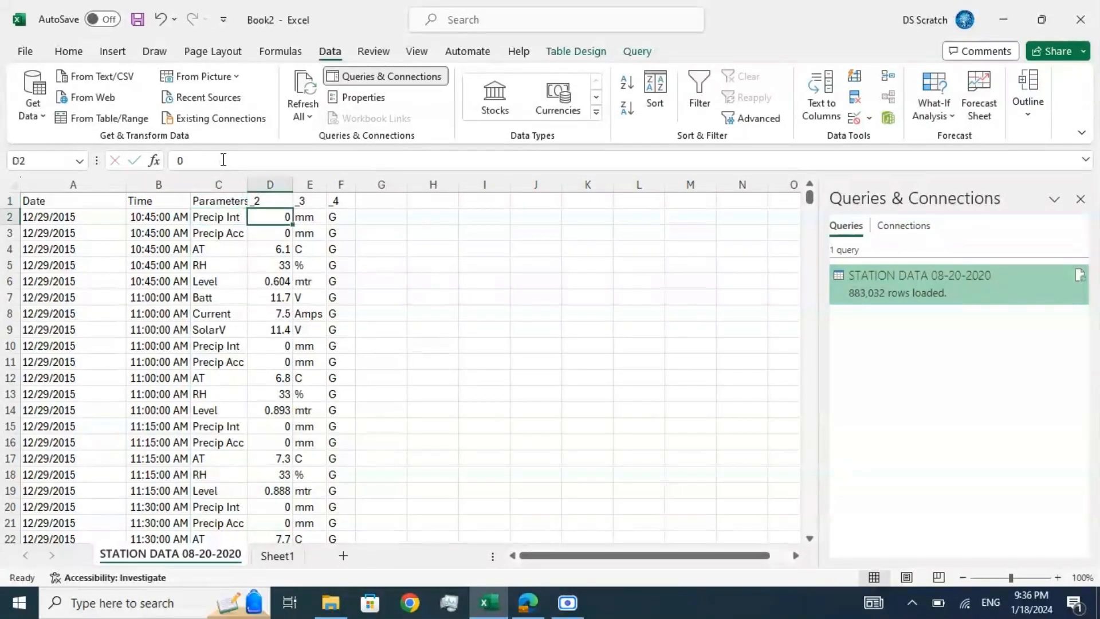
Step: Rename the fourth column's header in cell D1 to Reading
key(Up)
click(224, 160)
key(BackSpace)
key(BackSpace)
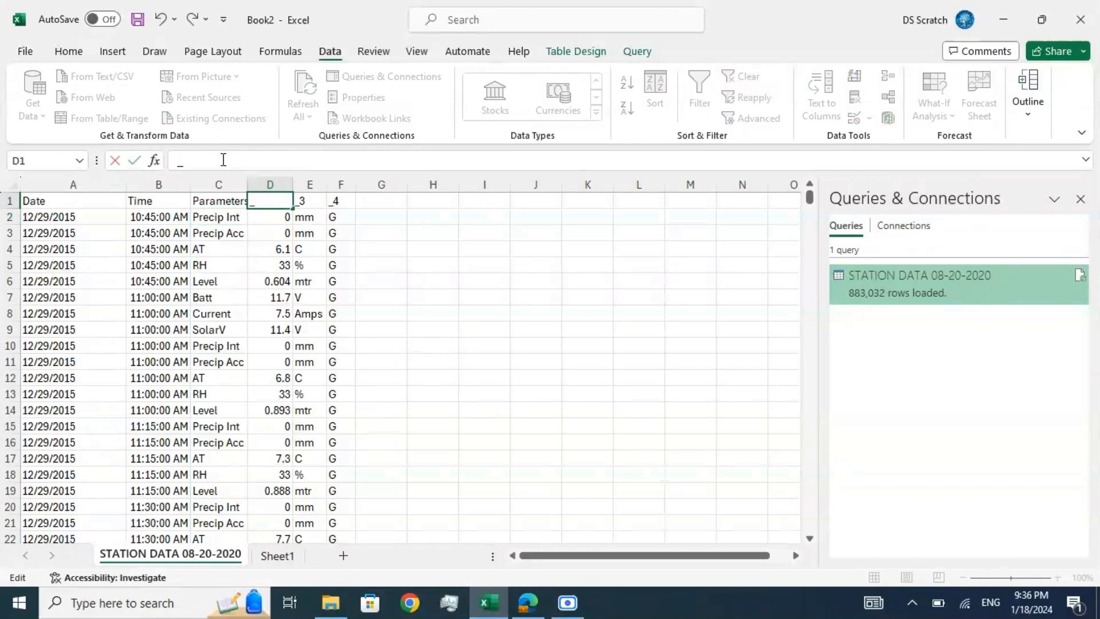
text(Readings)
key(BackSpace)
key(Return)
key(Up)
Step: Rename the fifth column's header in cell E1 to Unit
key(Right)
click(223, 160)
key(BackSpace)
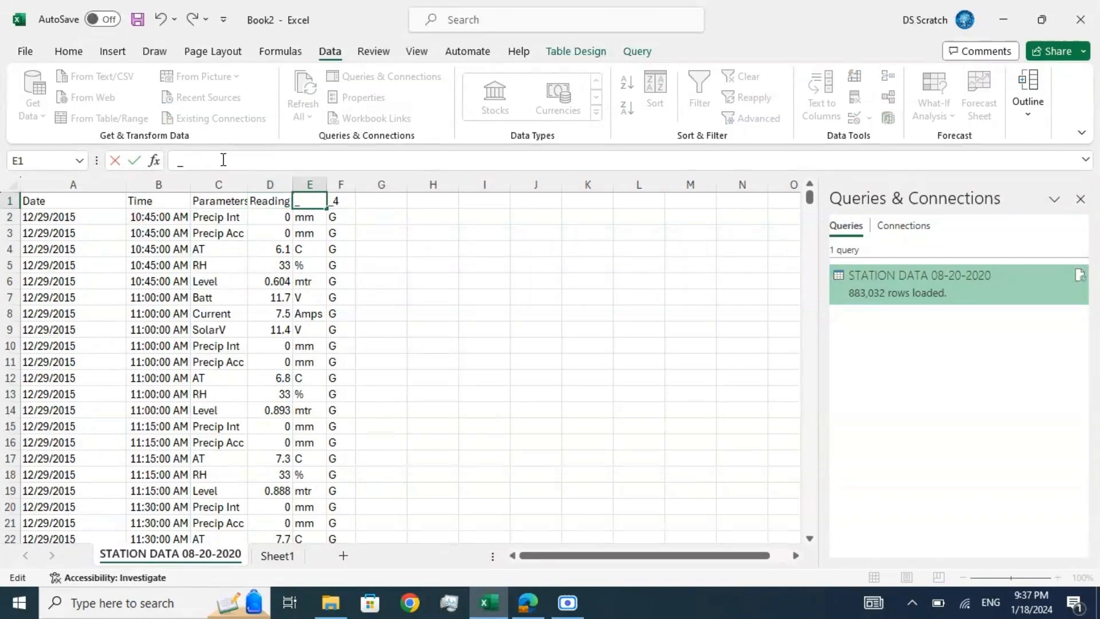
text(Unit)
key(Return)
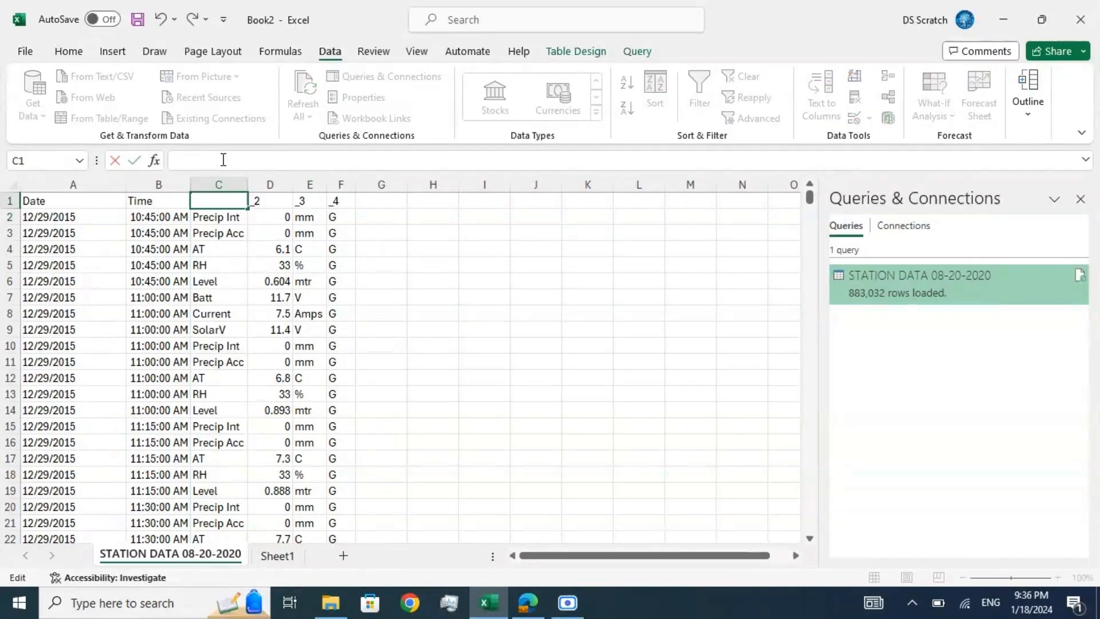
Step: Enter Parameters as the header text in cell C1
text(Parameters)
key(ctrl+Return)
key(Return)
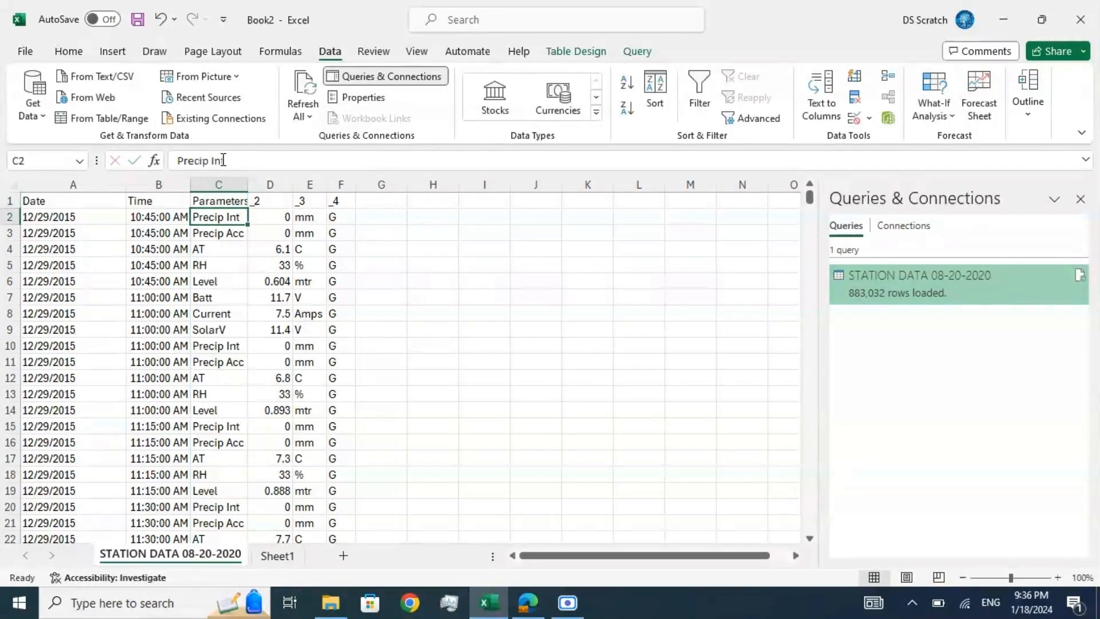
Step: Replace the _2 header in cell D1 with Reading
key(Right)
key(Up)
click(224, 160)
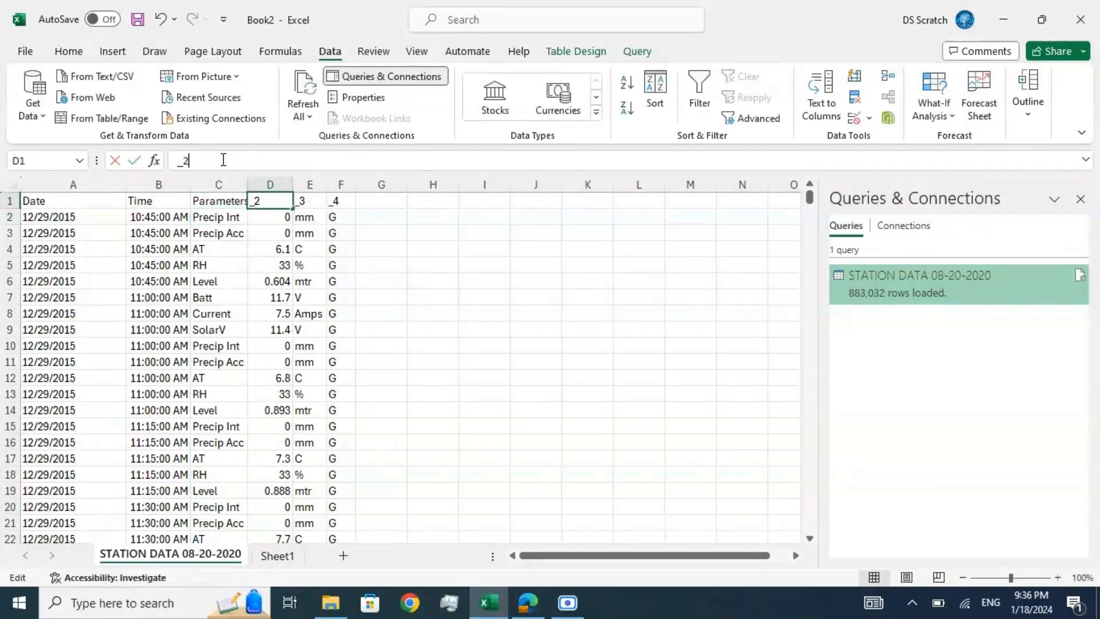
key(BackSpace)
key(BackSpace)
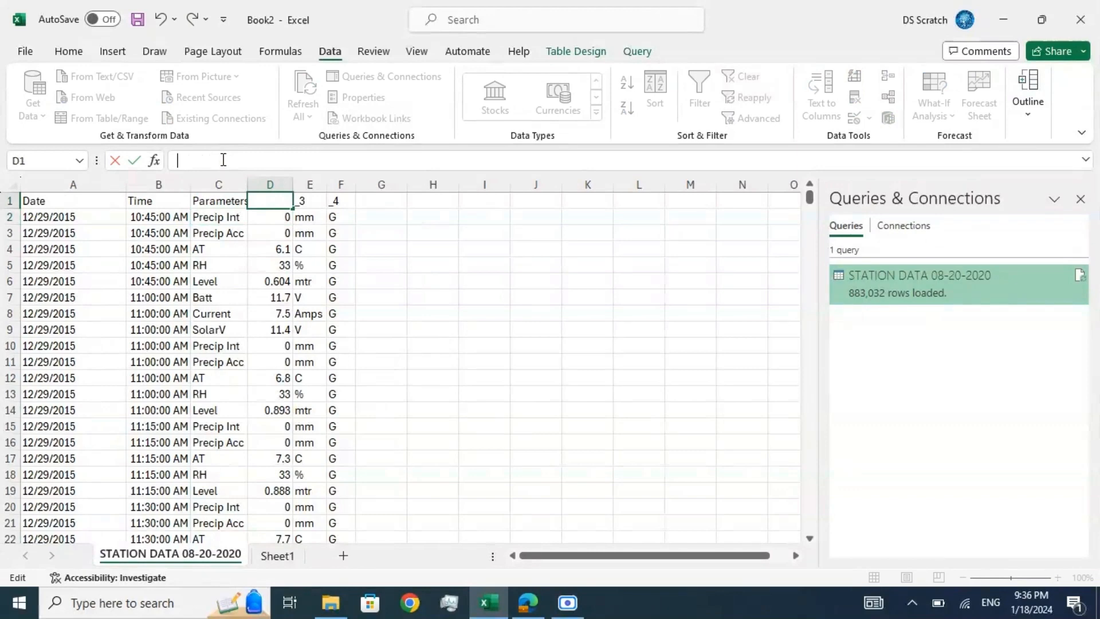
text(Readings)
key(Return)
Step: Replace the _3 header in cell E1 with Unit
key(Right)
key(Up)
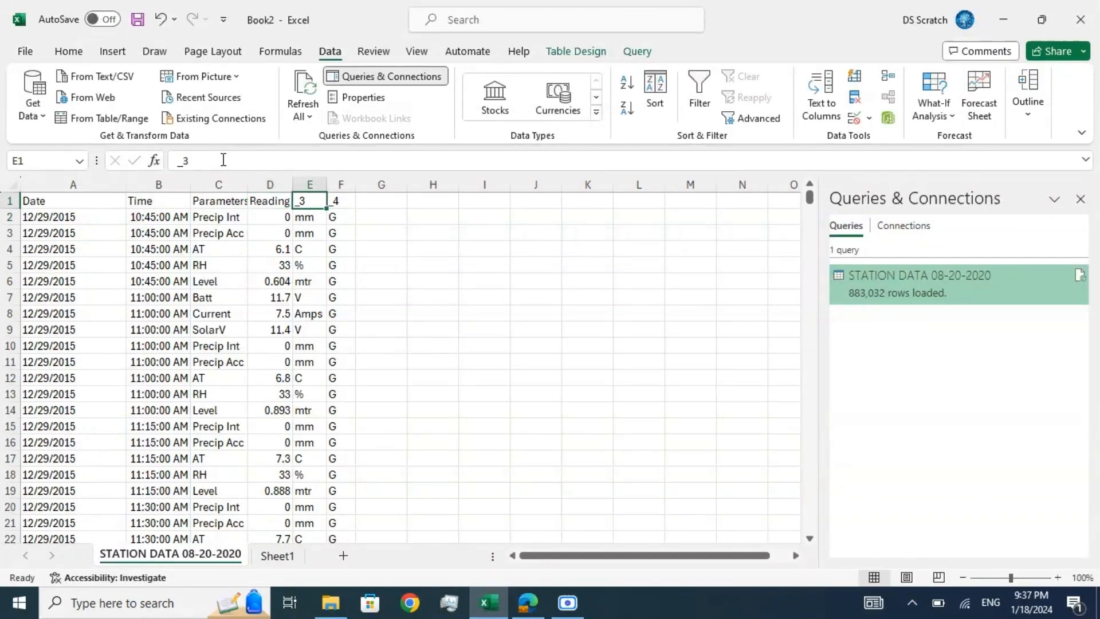
click(223, 160)
key(BackSpace)
key(BackSpace)
text(Unit)
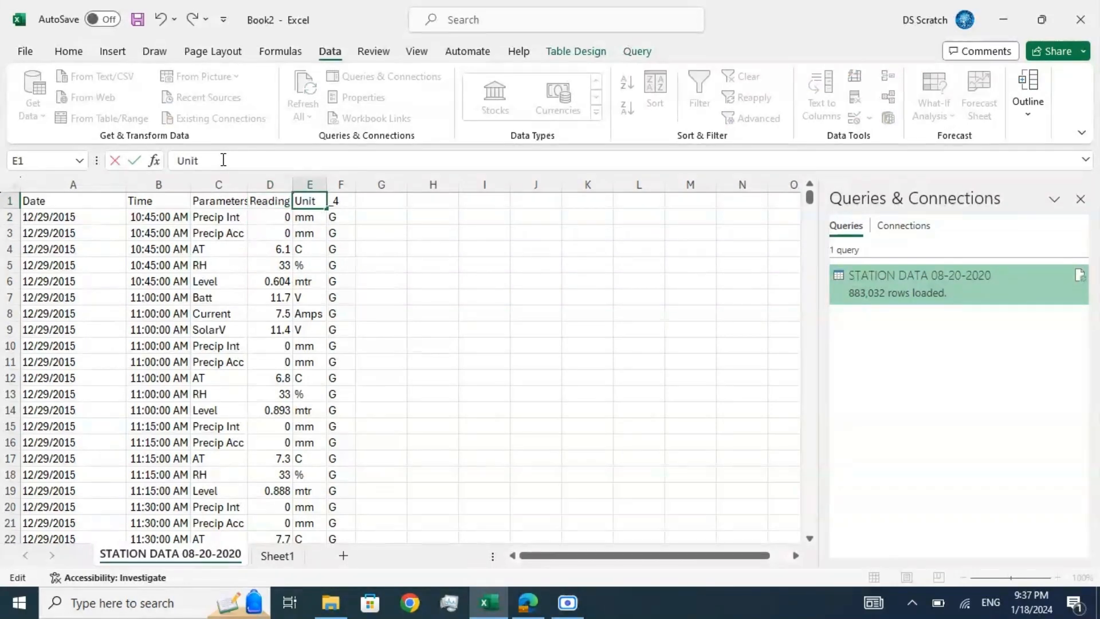
key(Return)
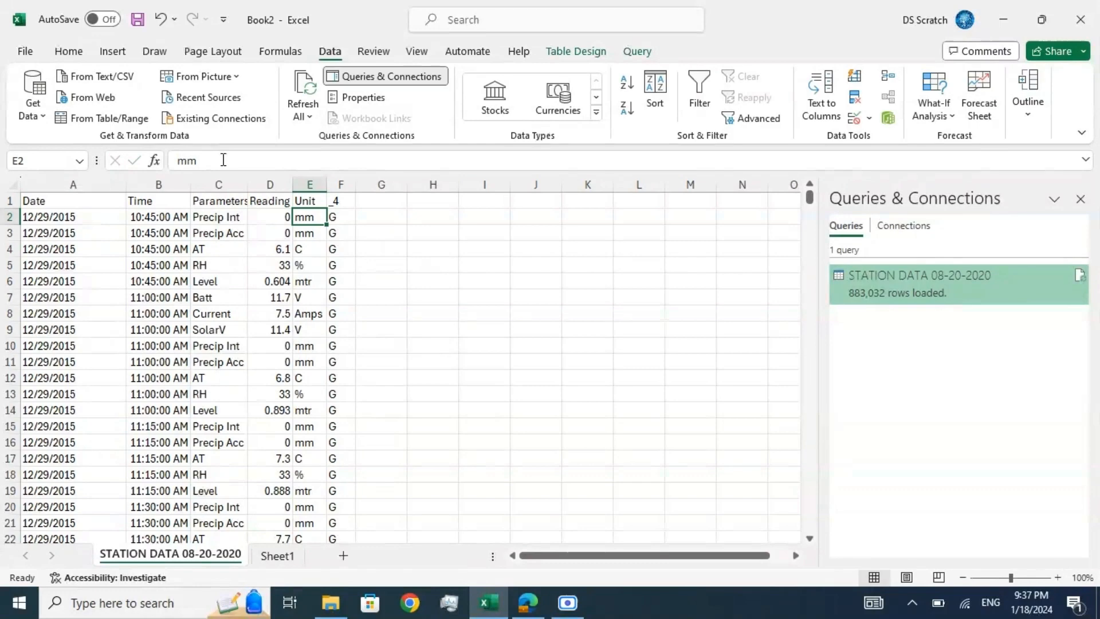
Step: Delete column F, which holds only the G flags, and widen columns B, C and D to fit their headers
click(341, 184)
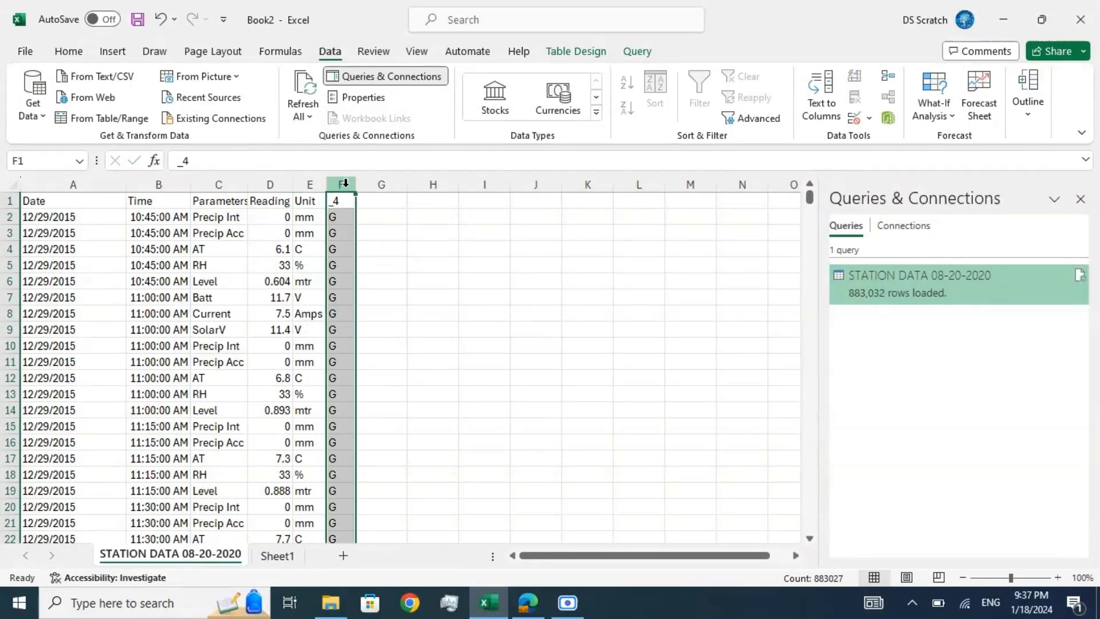
click(68, 51)
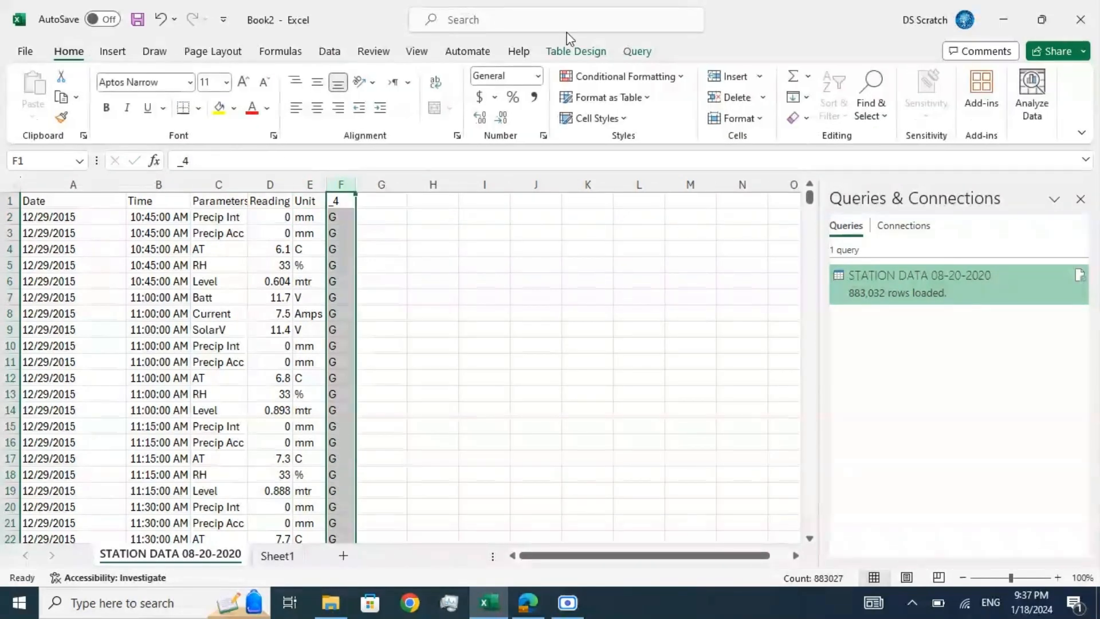
click(733, 97)
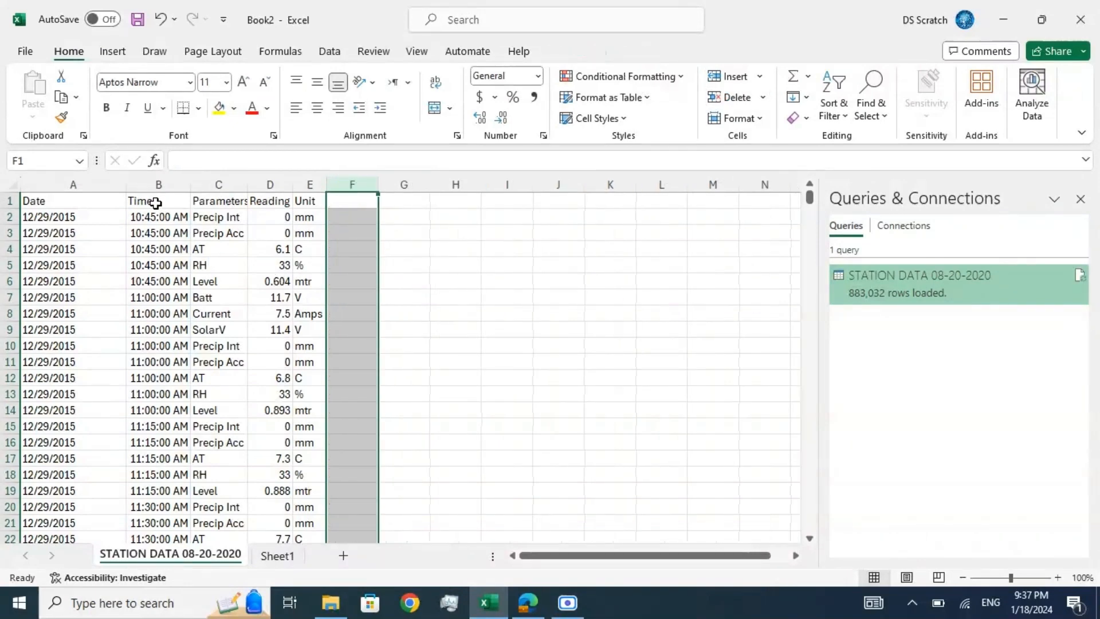
mouse_move(293, 184)
mouse_down()
mouse_move(306, 184)
mouse_move(278, 184)
mouse_up()
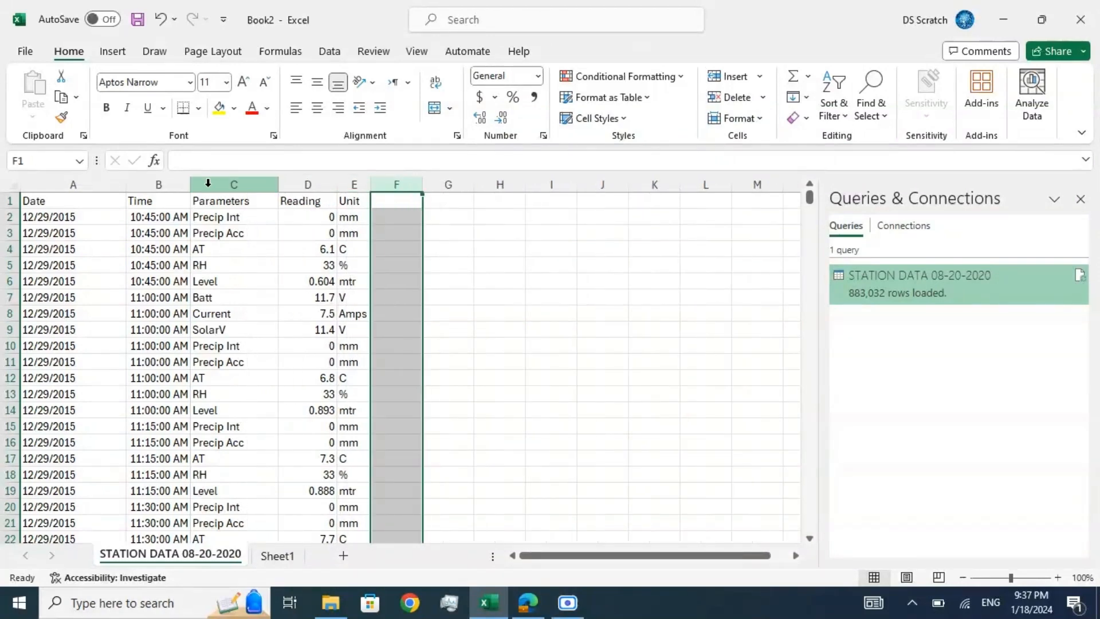
drag(188, 185, 211, 184)
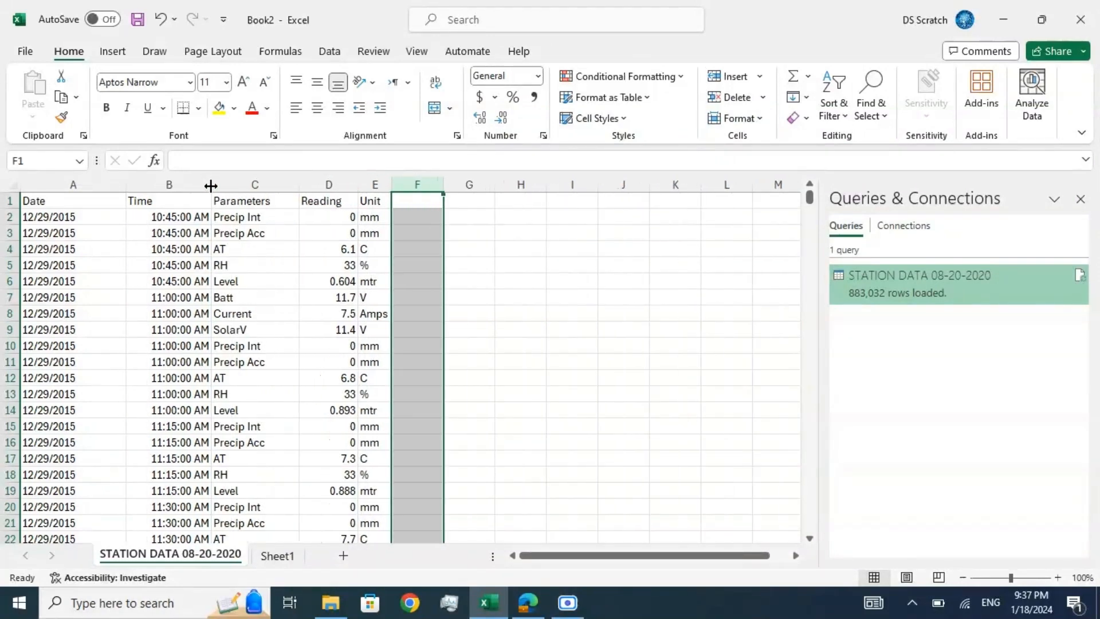
Step: Examine the date, time, parameter, reading and unit of the first record in row 2
click(58, 215)
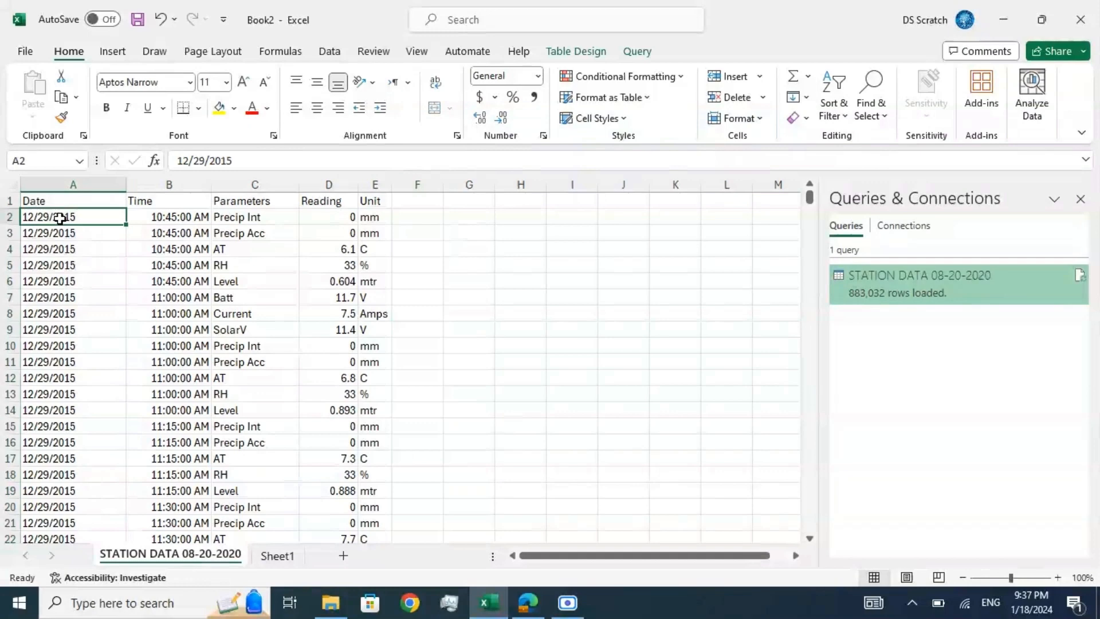
click(167, 213)
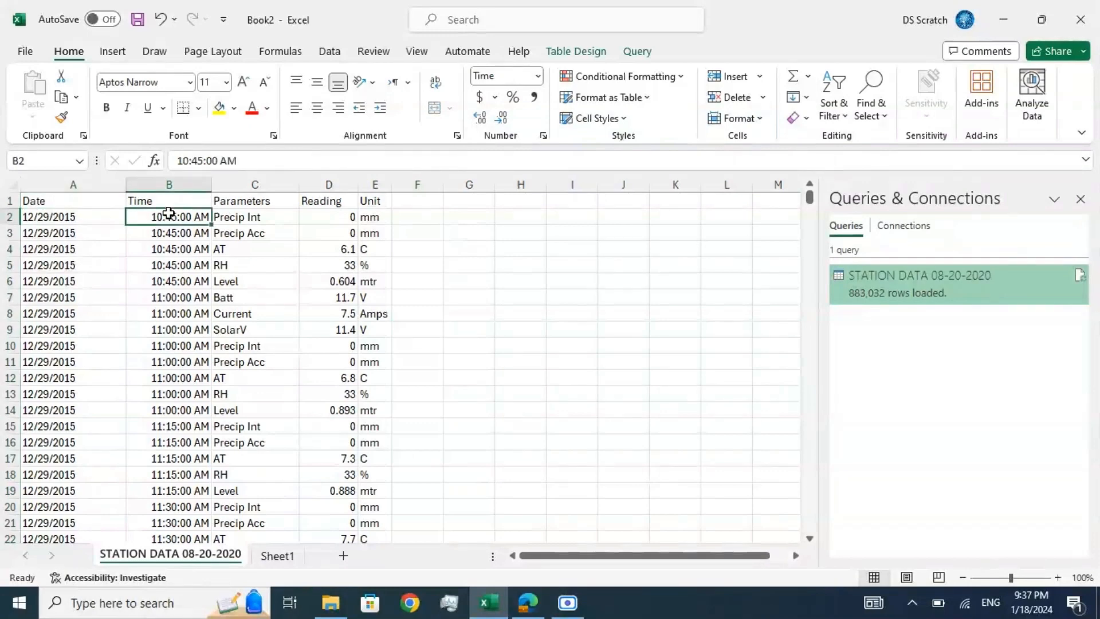
click(104, 218)
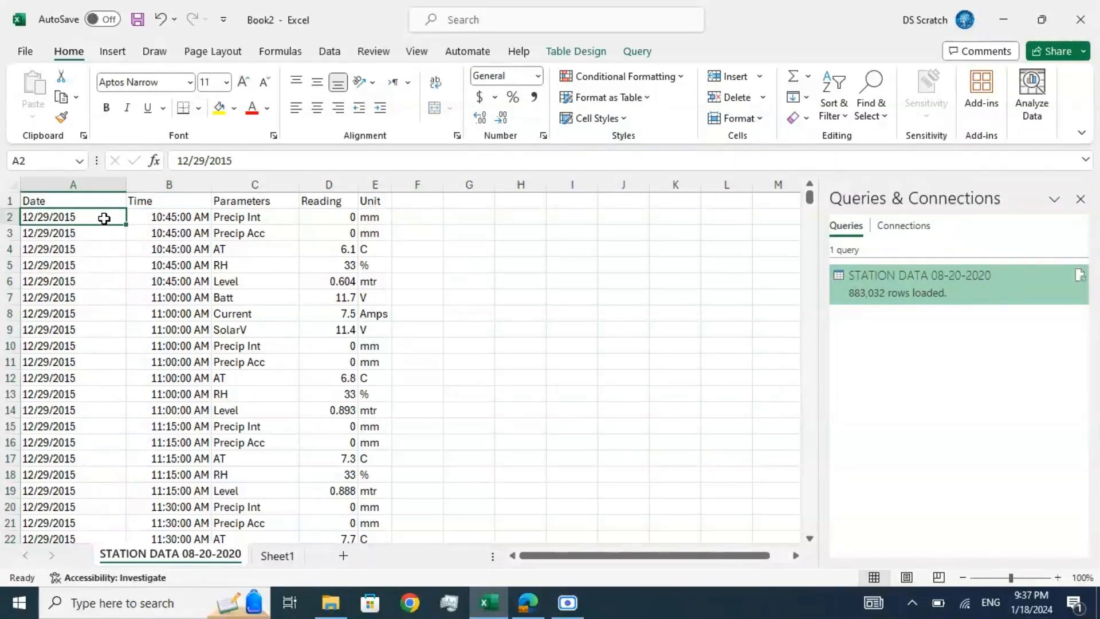
key(Right)
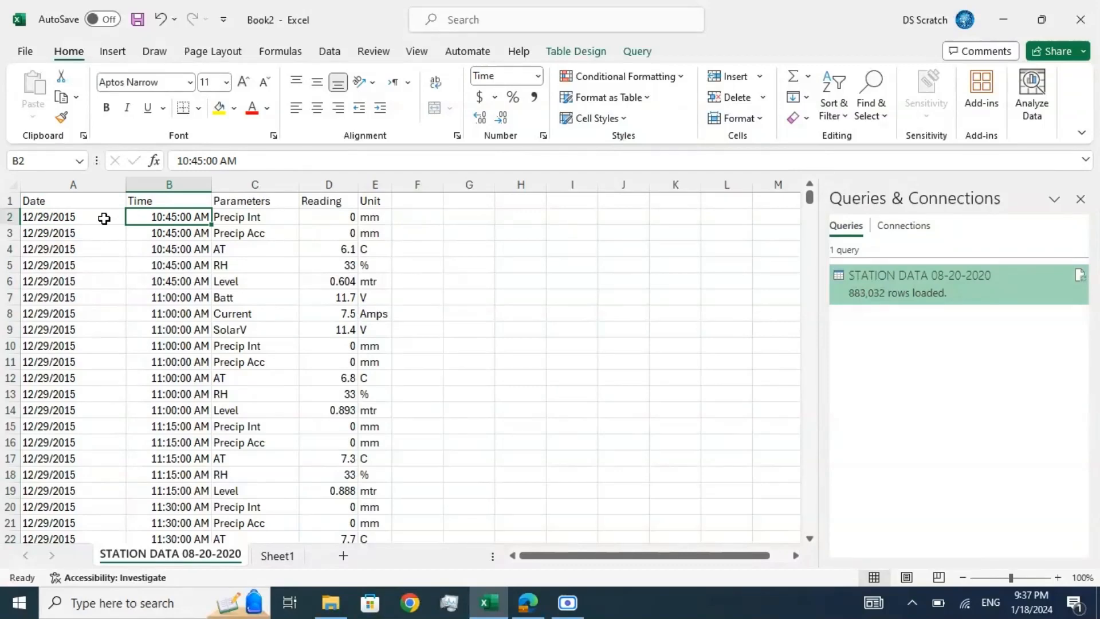
key(Right)
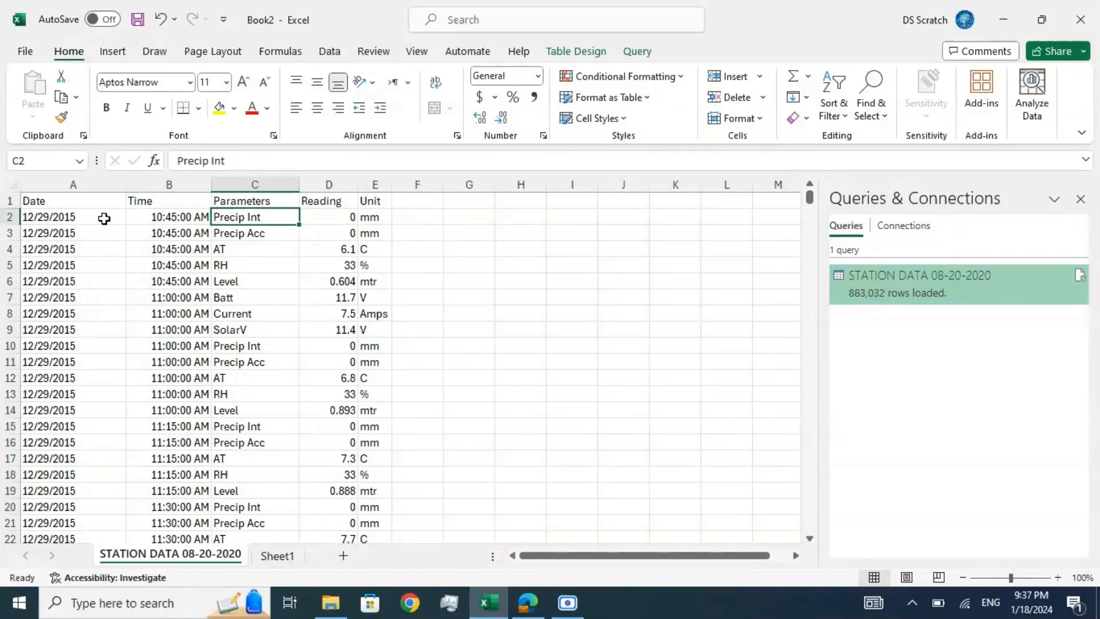
key(Right)
key(Right)
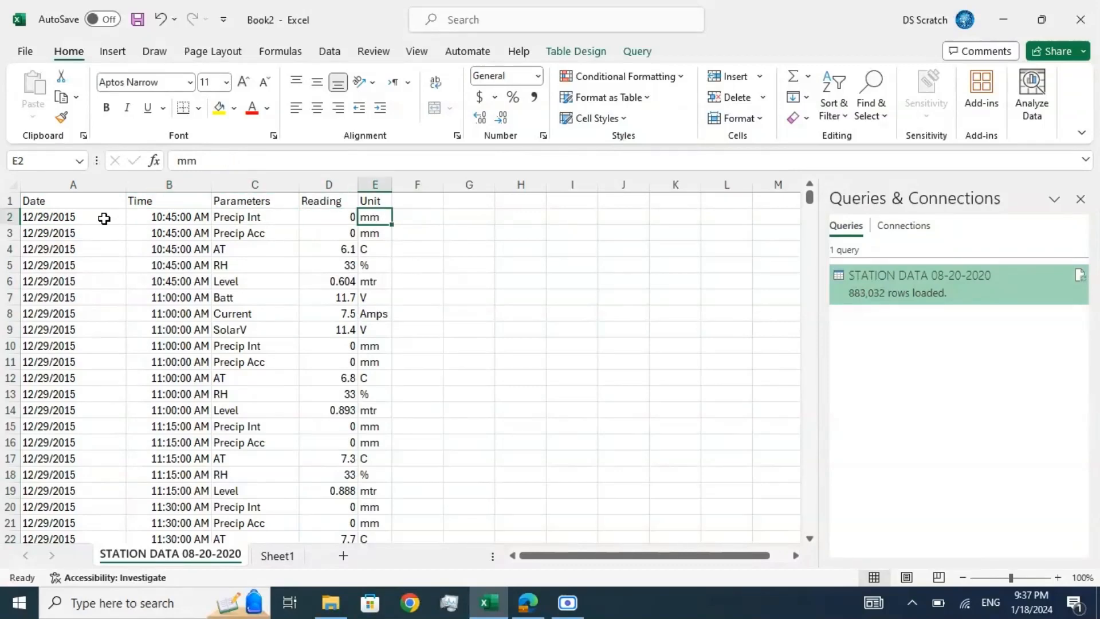
key(Left)
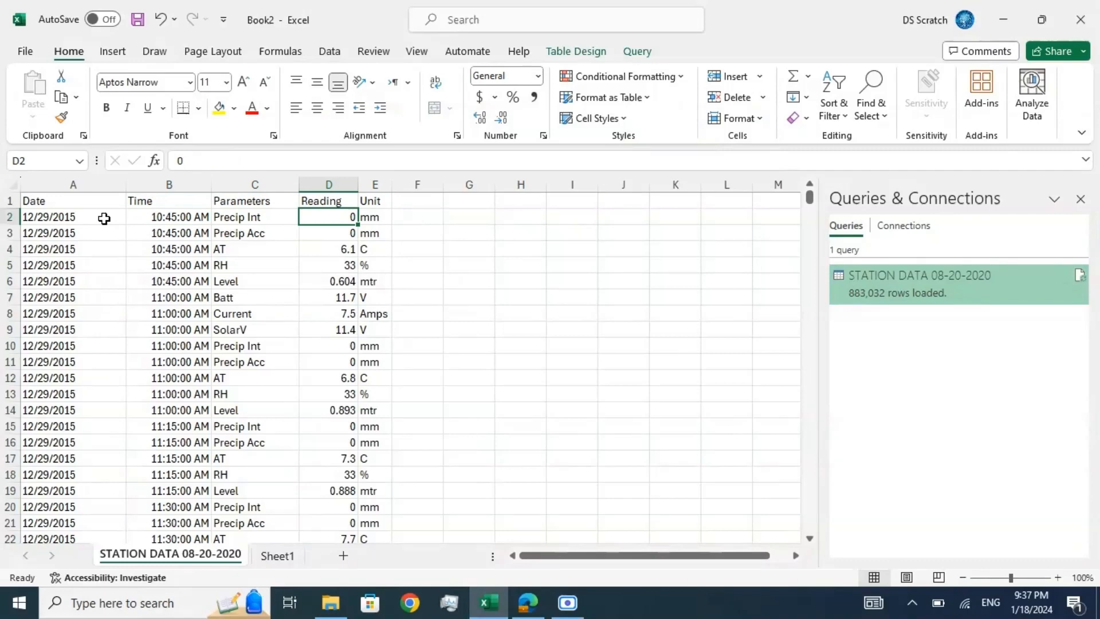
key(Right)
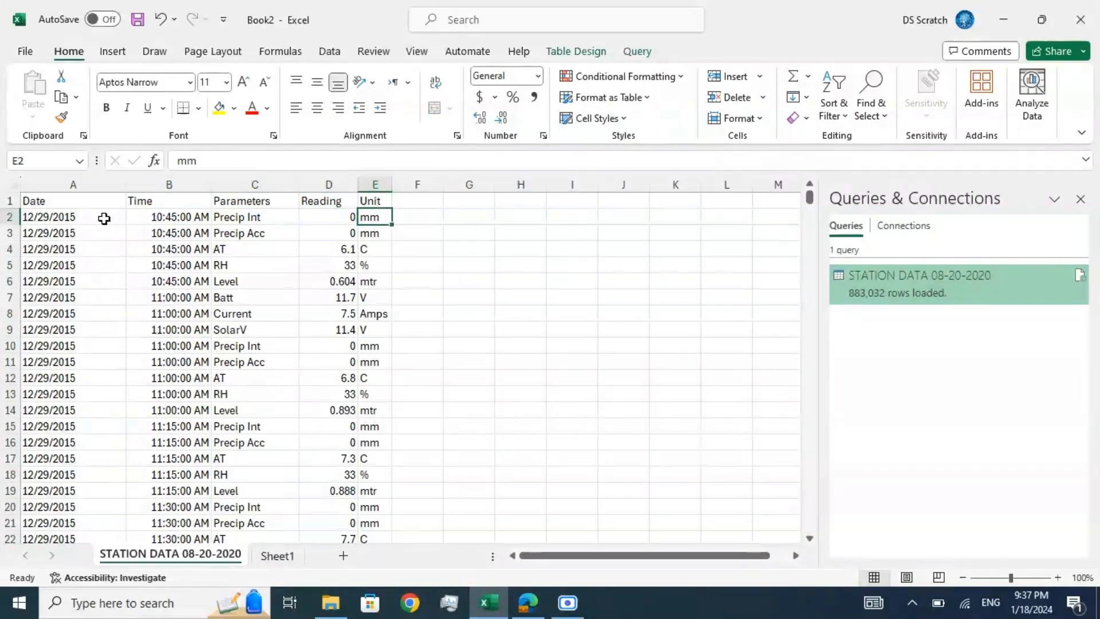
key(Left)
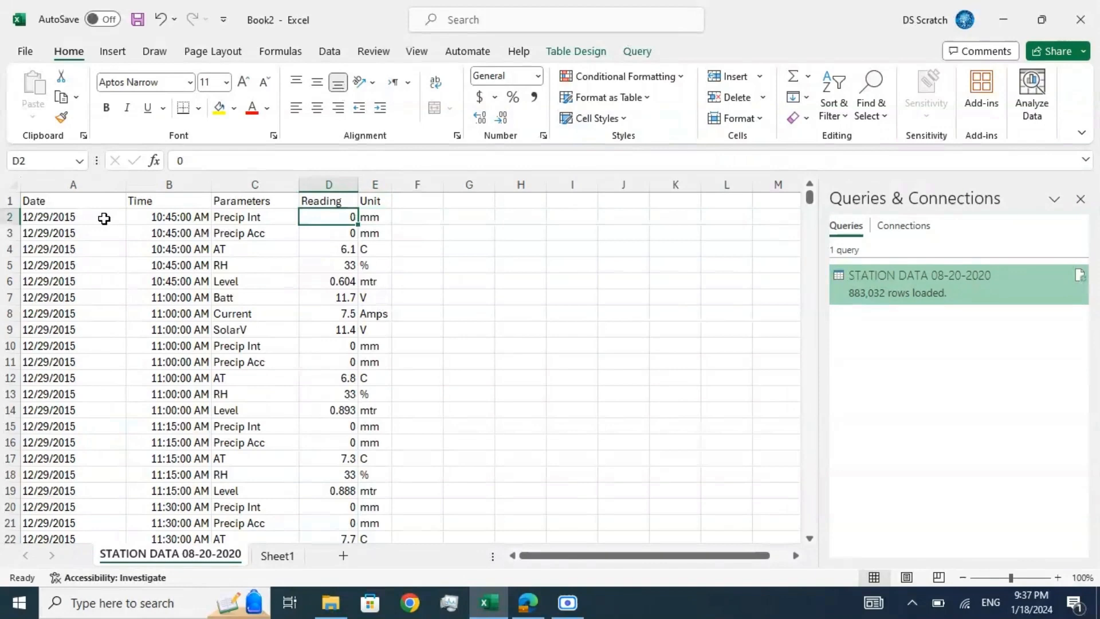
key(Left)
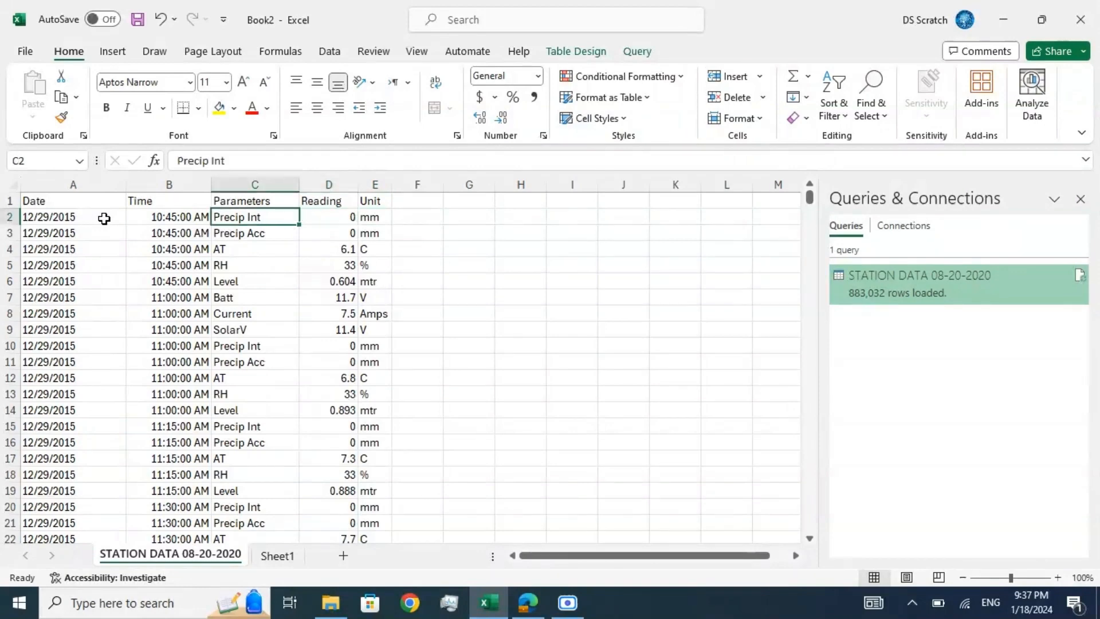
Step: Examine the units in column E and the parameter names in column C for the first group of readings, rows 2 to 6
key(Right)
key(Right)
key(Down)
key(Down)
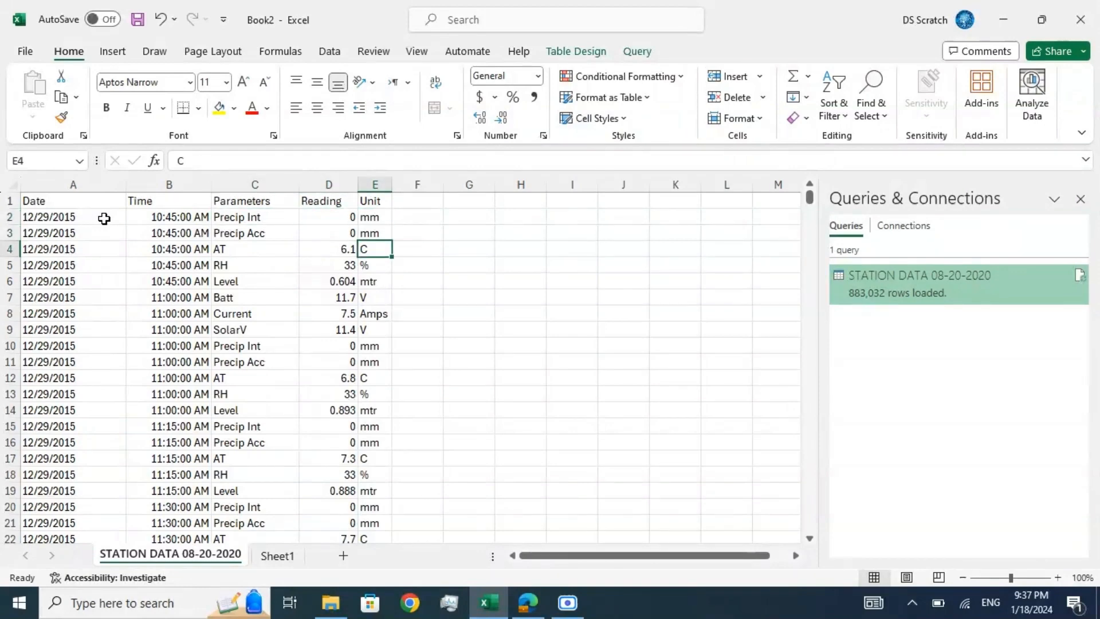
key(Down)
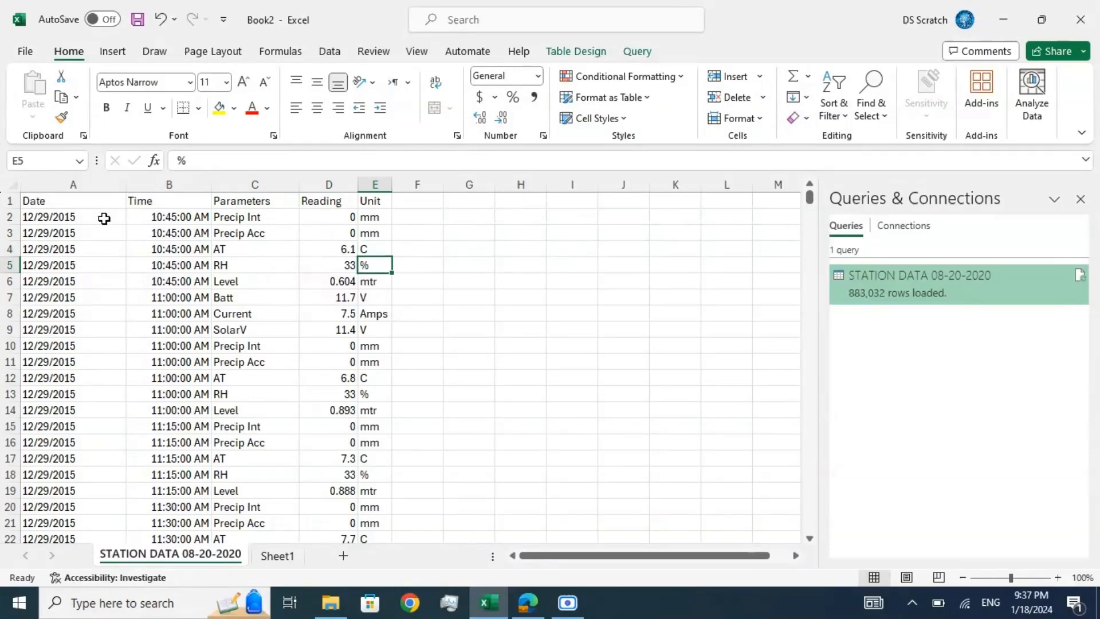
key(Left)
key(Left)
key(Up)
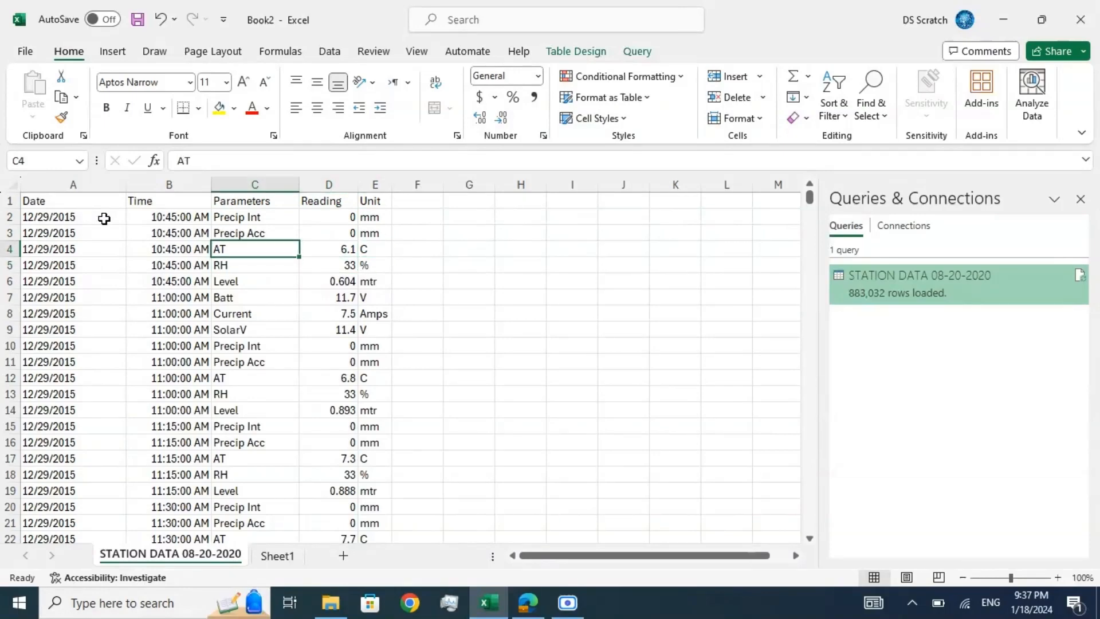
click(221, 217)
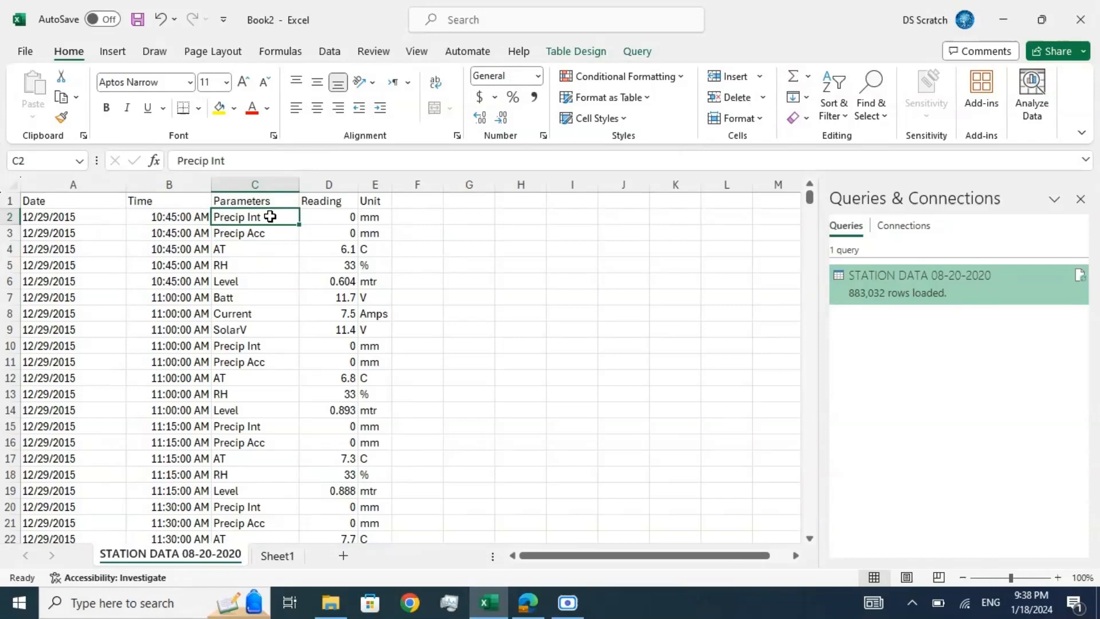
key(Down)
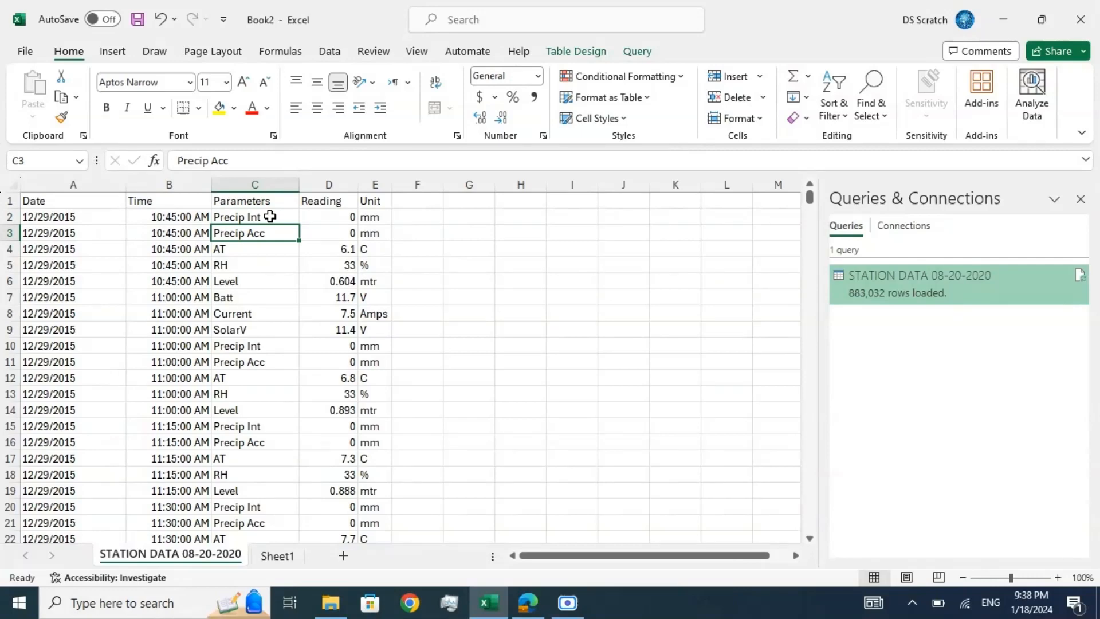
key(Down)
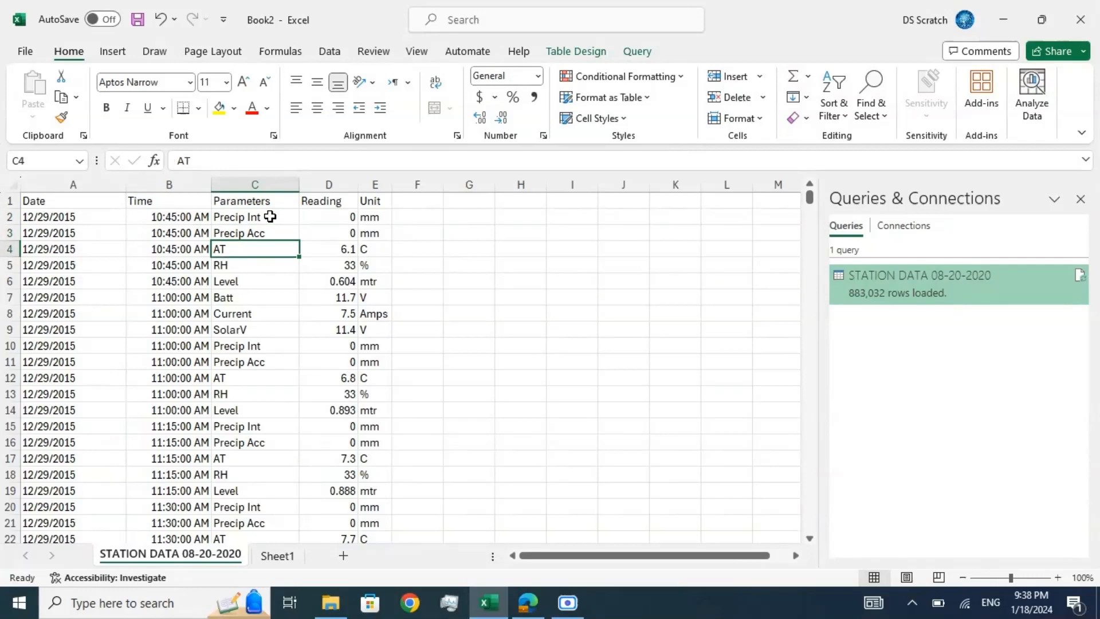
key(Down)
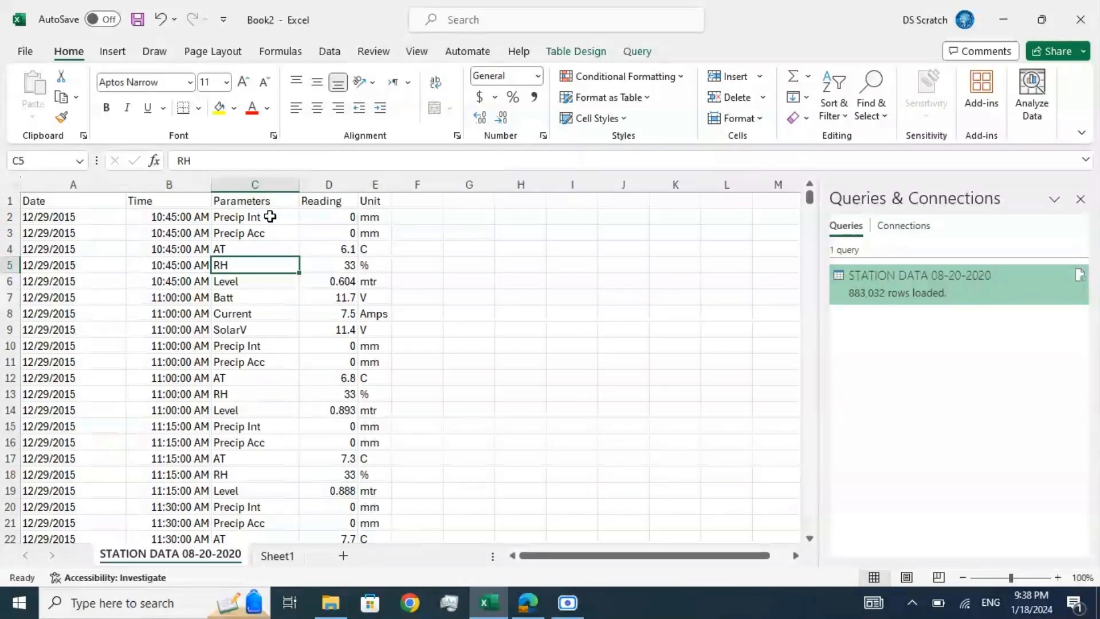
key(Down)
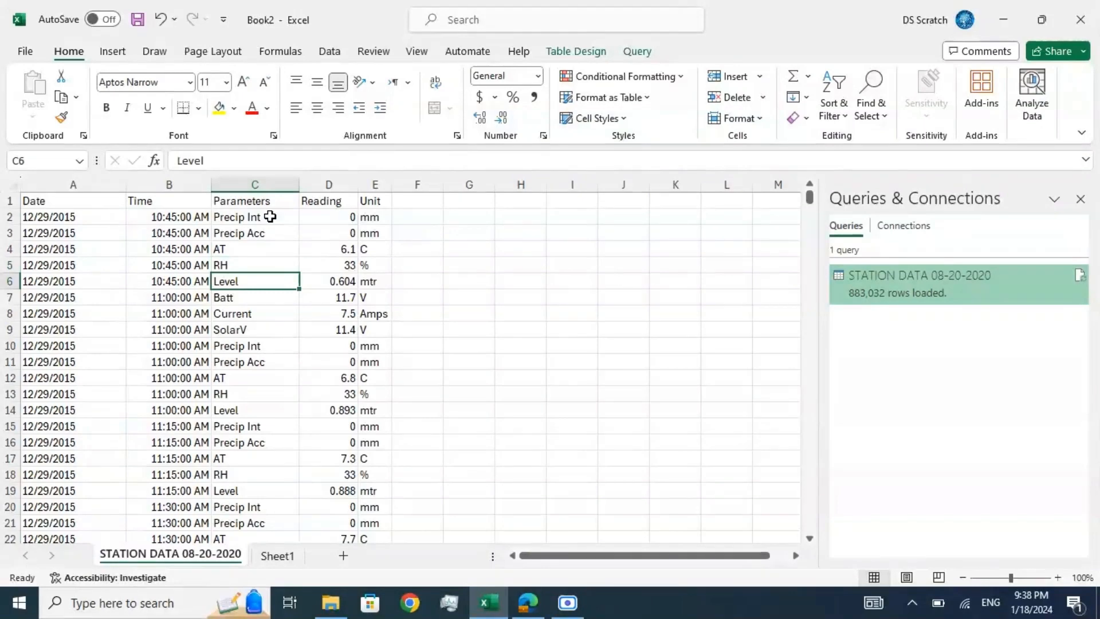
Step: Examine the parameter names in column C from the Batt entry in row 7 to the Level entry in row 14
key(Down)
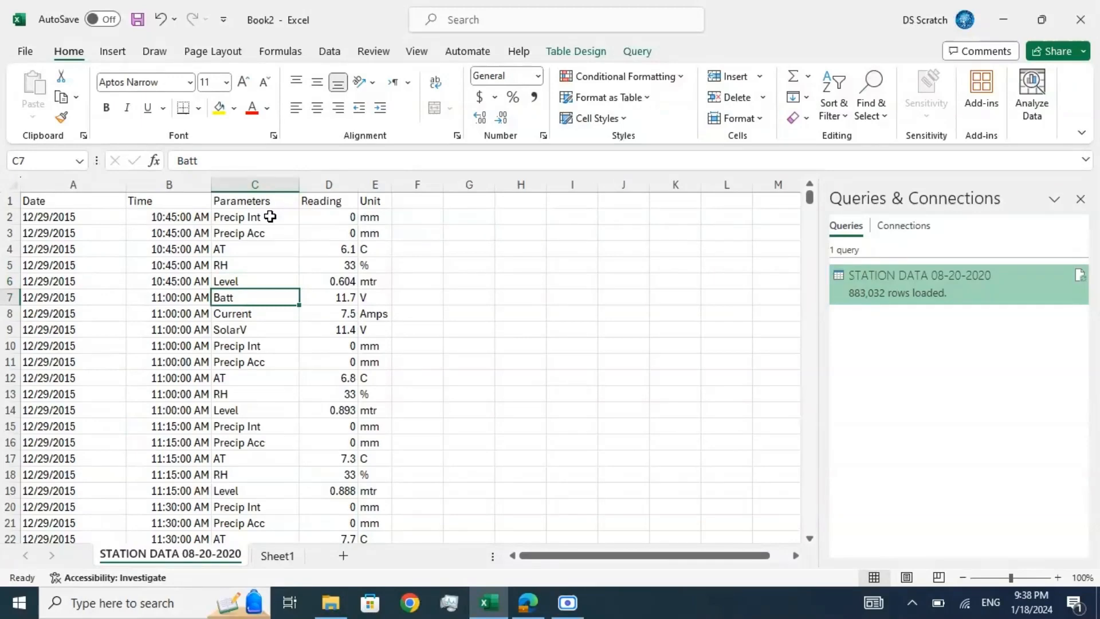
key(Down)
key(Down)
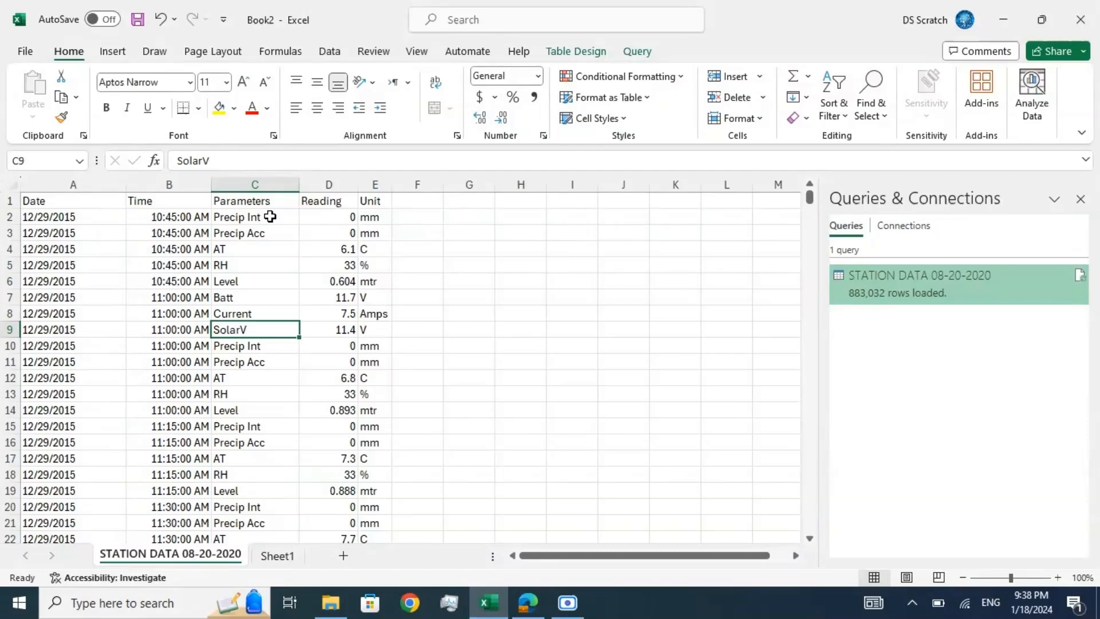
key(Down)
key(Up)
key(Down)
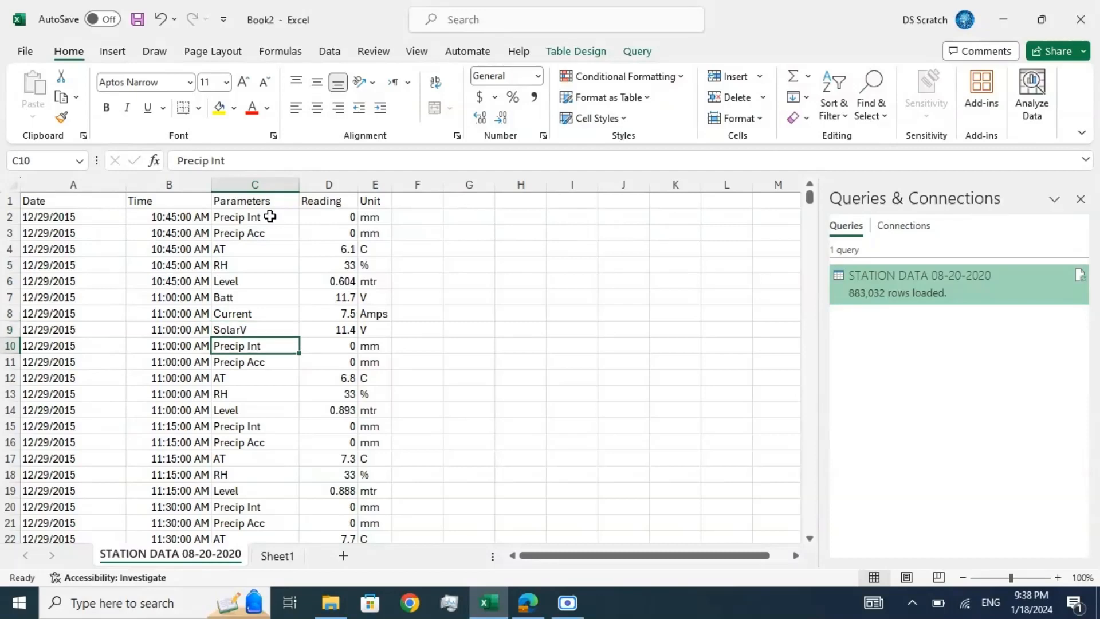
key(Down)
key(Up)
key(Down)
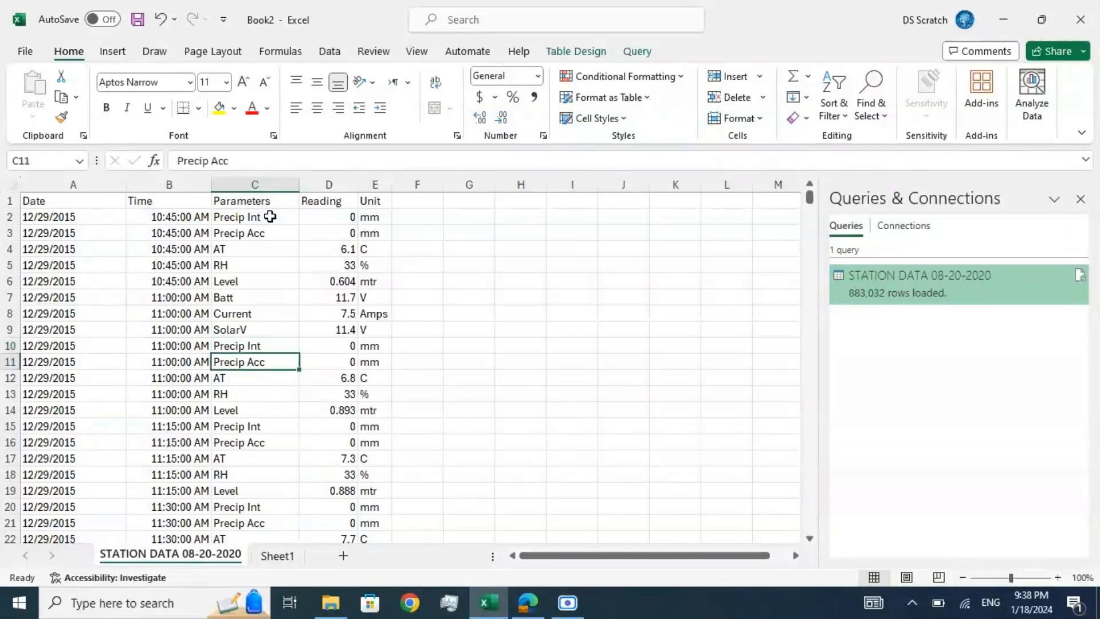
key(Down)
key(Down)
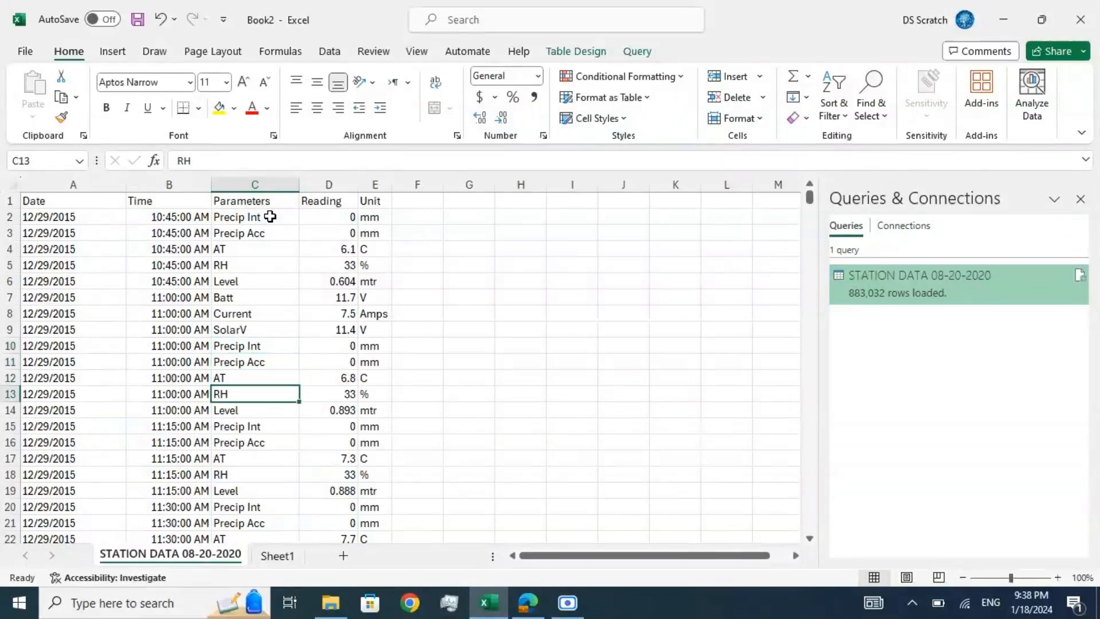
key(Down)
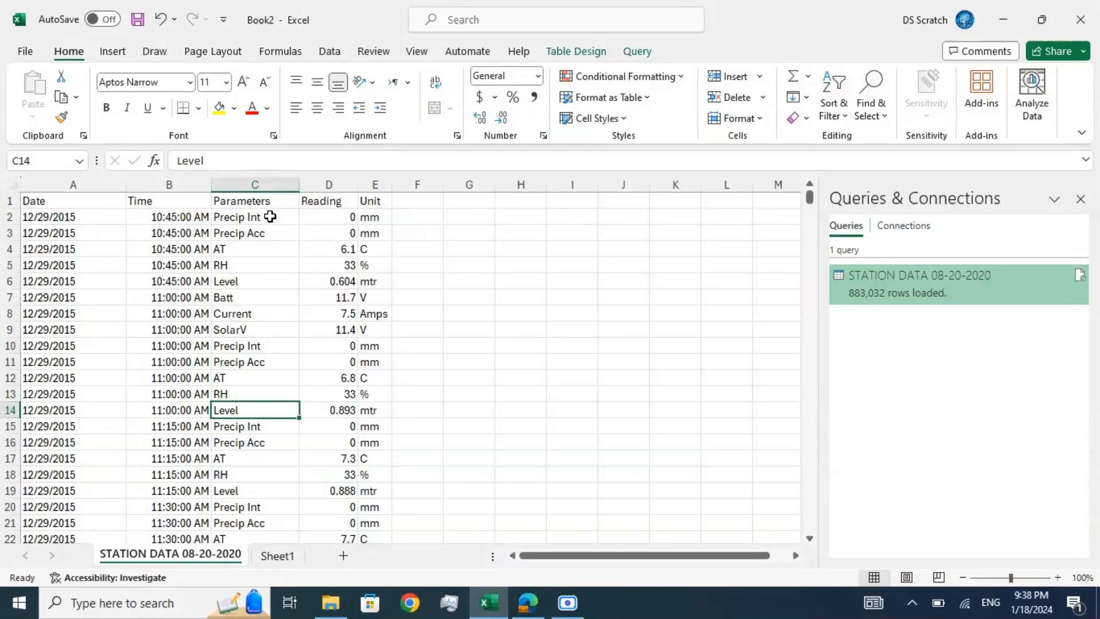
key(Up)
key(Up)
key(Up)
key(Up)
key(Up)
key(Up)
key(Up)
key(Up)
key(Up)
key(Up)
key(Up)
key(Up)
key(Up)
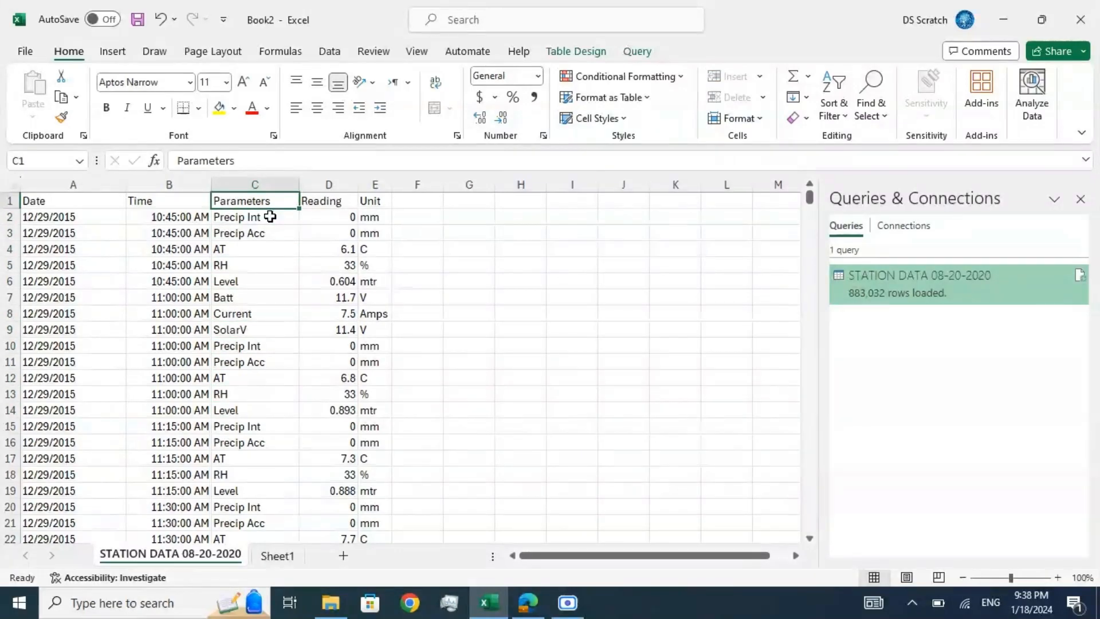
Step: Examine the Reading header and the units in column E for the parameters in rows 2 to 9
key(Right)
key(Right)
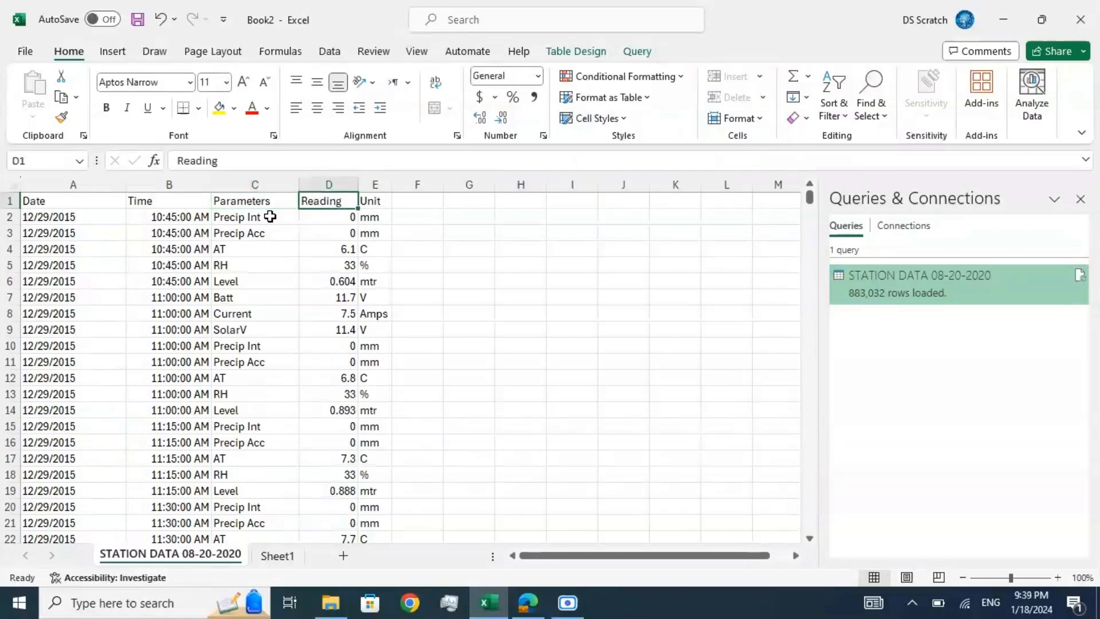
key(Down)
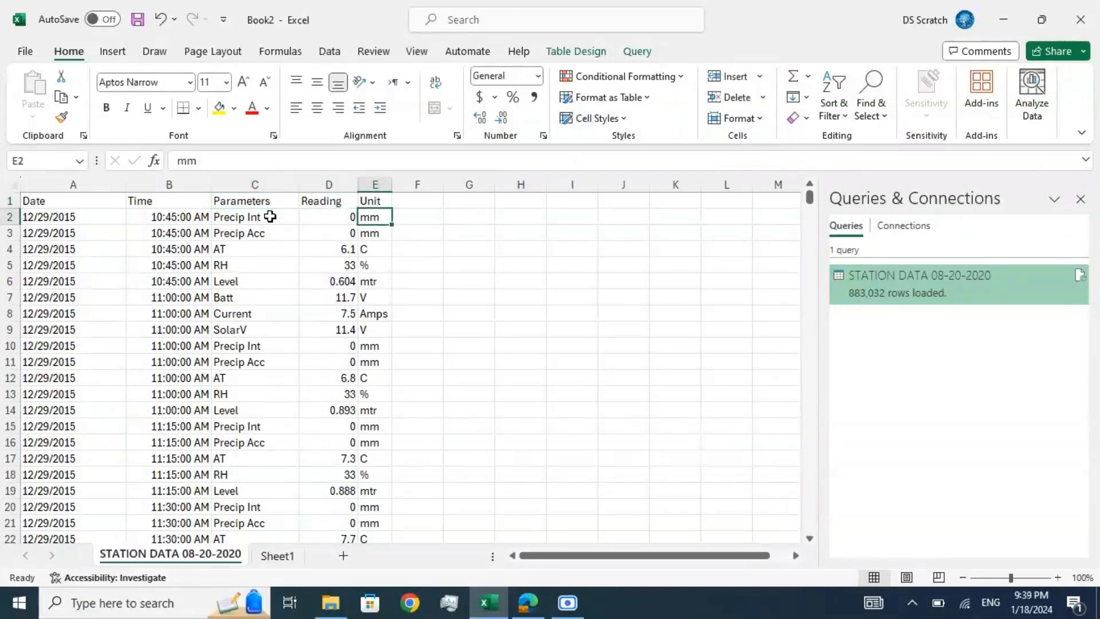
key(Down)
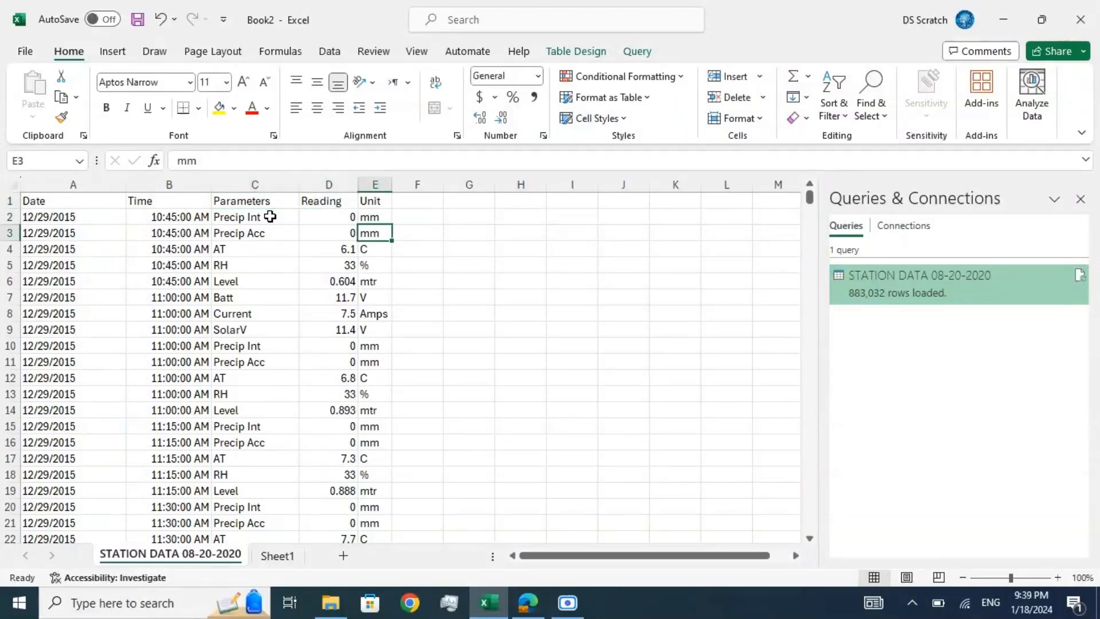
key(Down)
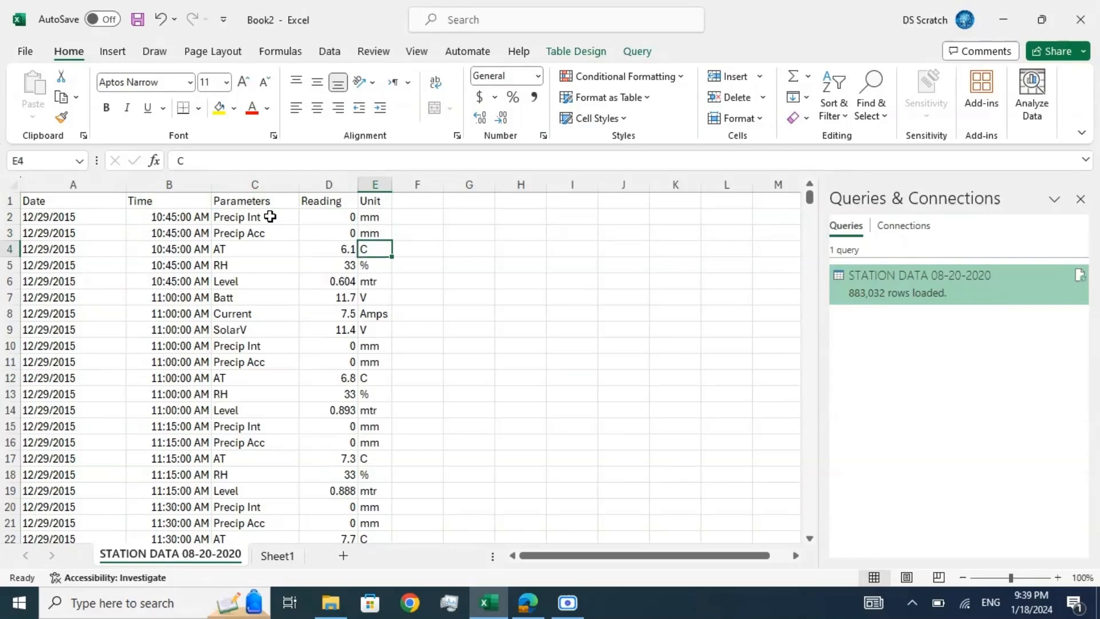
key(Down)
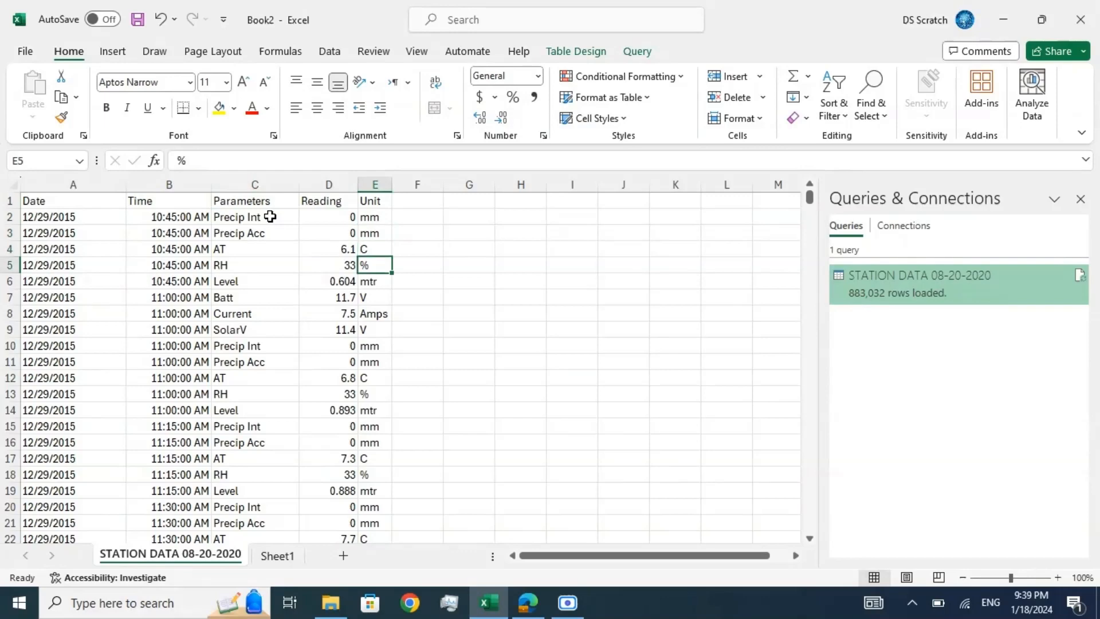
key(Down)
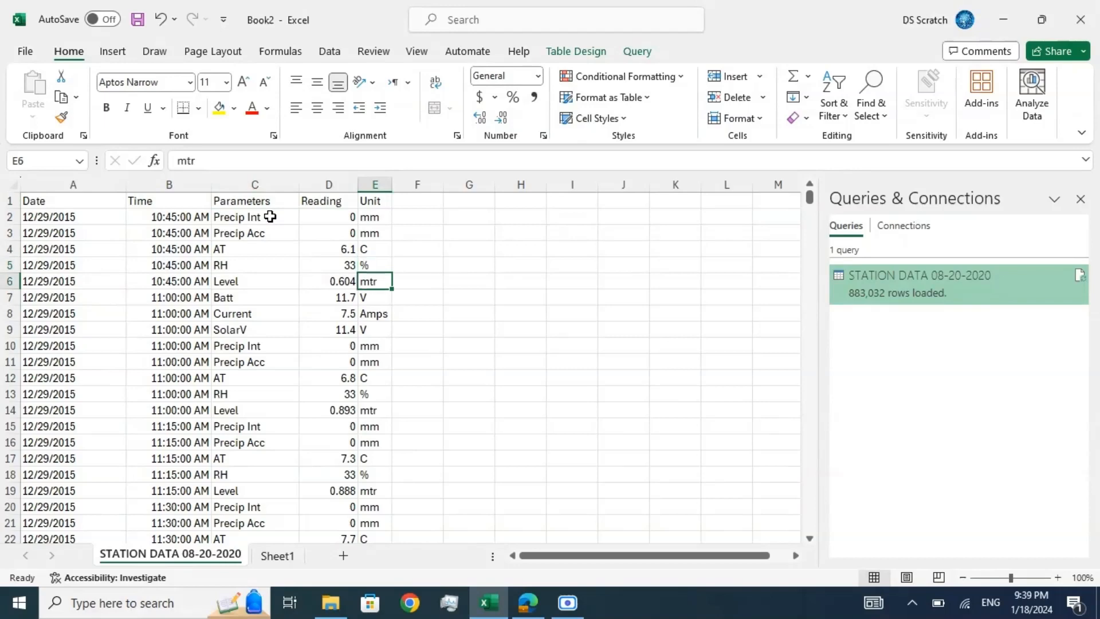
key(Down)
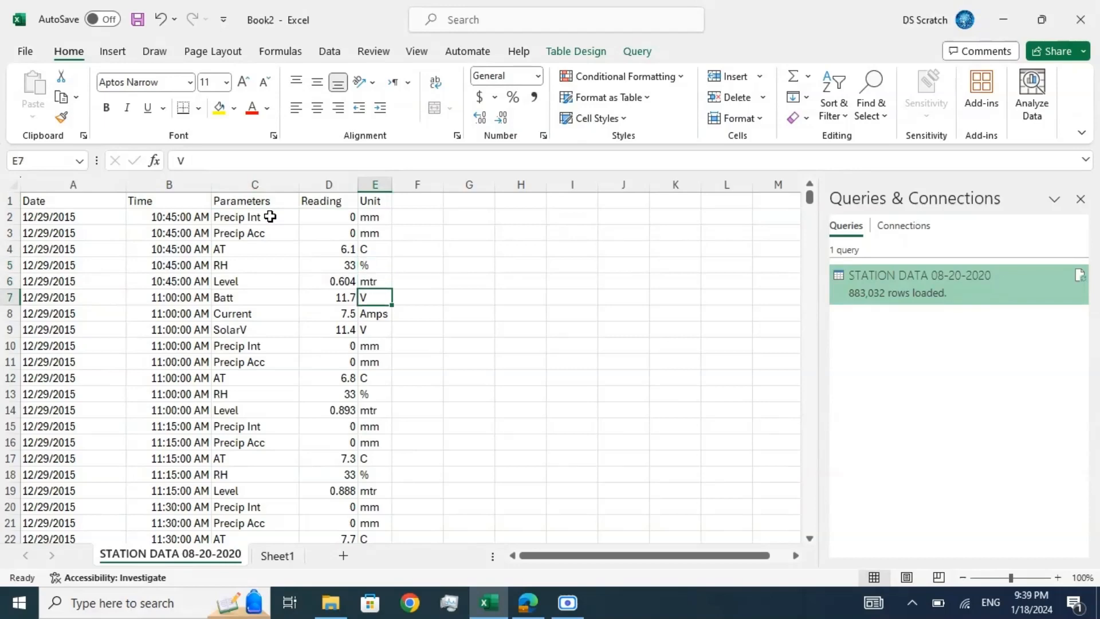
key(Down)
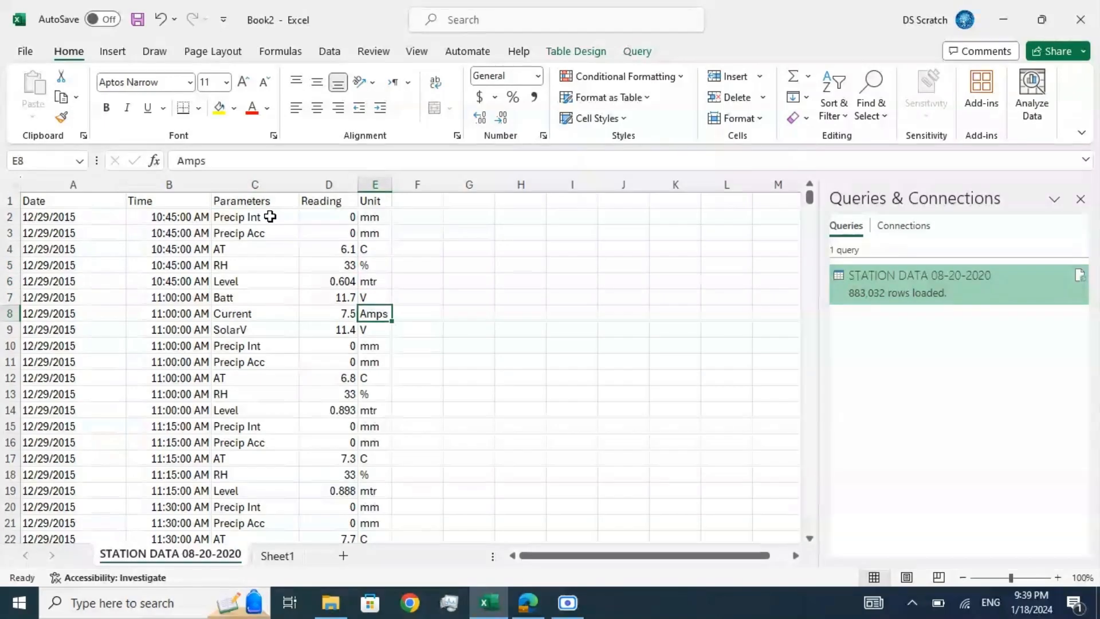
key(Down)
key(Up)
key(Up)
key(Up)
key(Up)
key(Up)
key(Up)
key(Up)
key(Up)
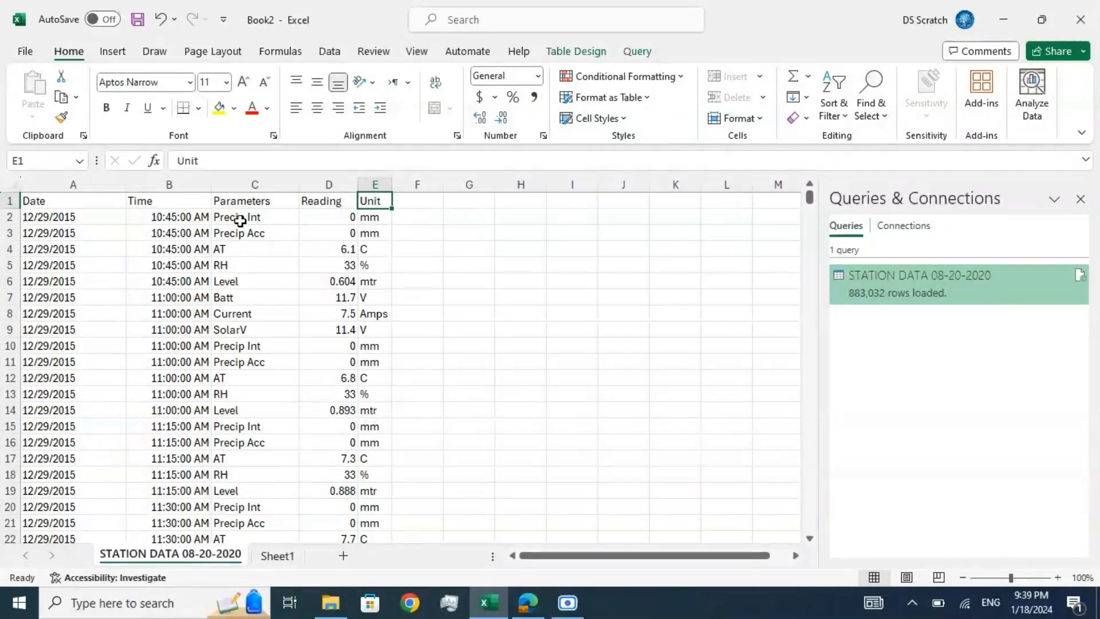
Step: Review the parameter names in column C again, from Precip Int in row 2 down to Current in row 8
click(240, 221)
key(Down)
key(Down)
key(Down)
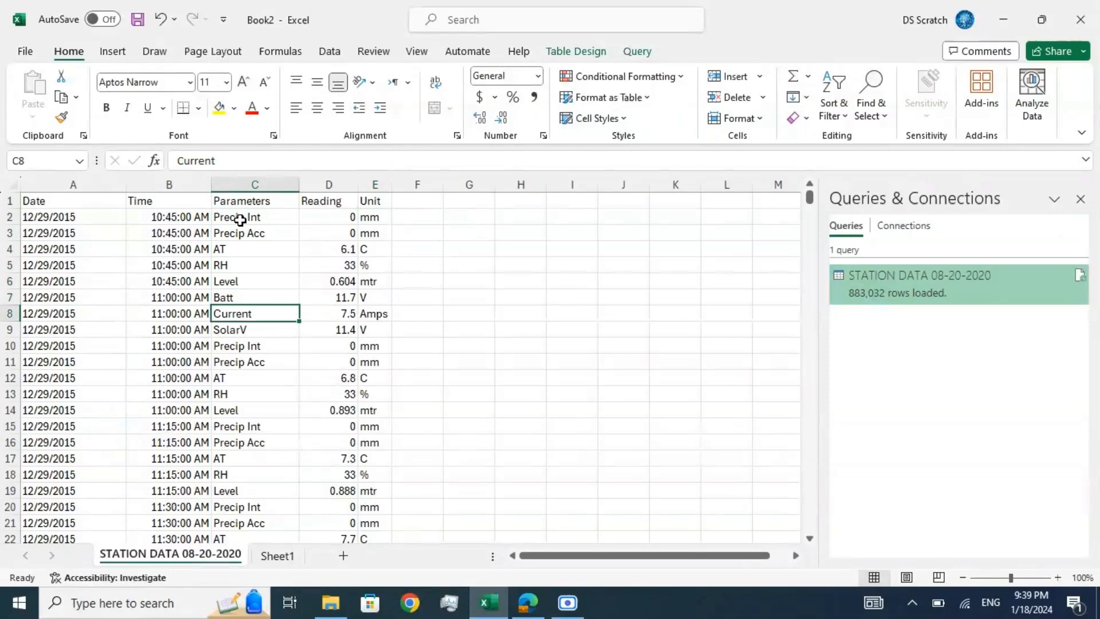
key(Up)
key(Up)
key(Up)
key(Up)
key(Up)
key(Up)
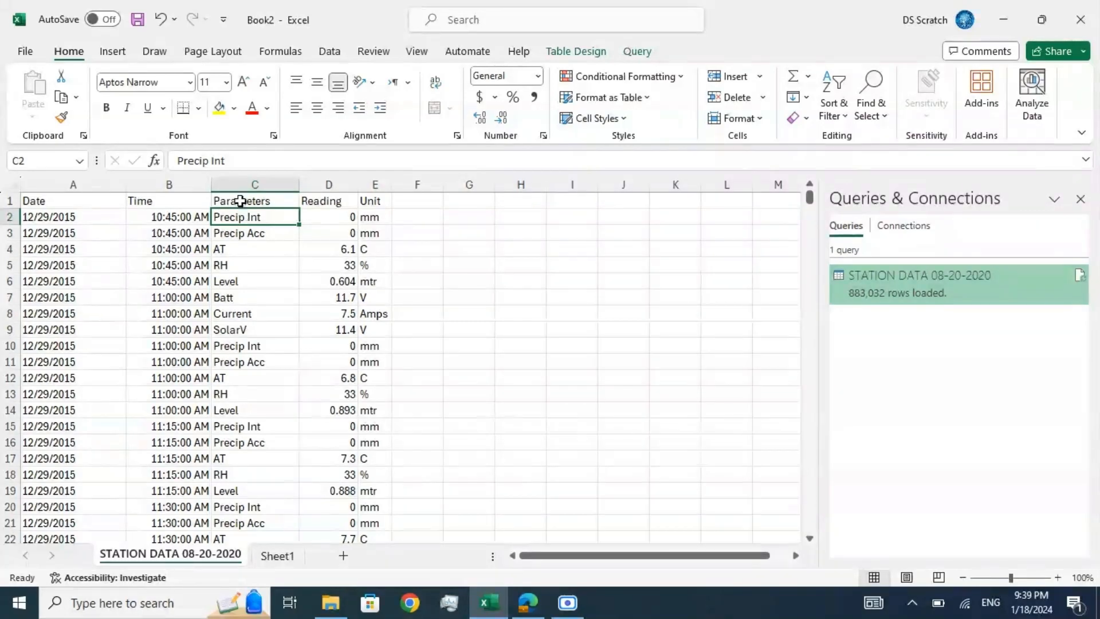
Step: Turn on filtering for the table and filter the Parameters column to show only Precip Int records
click(240, 201)
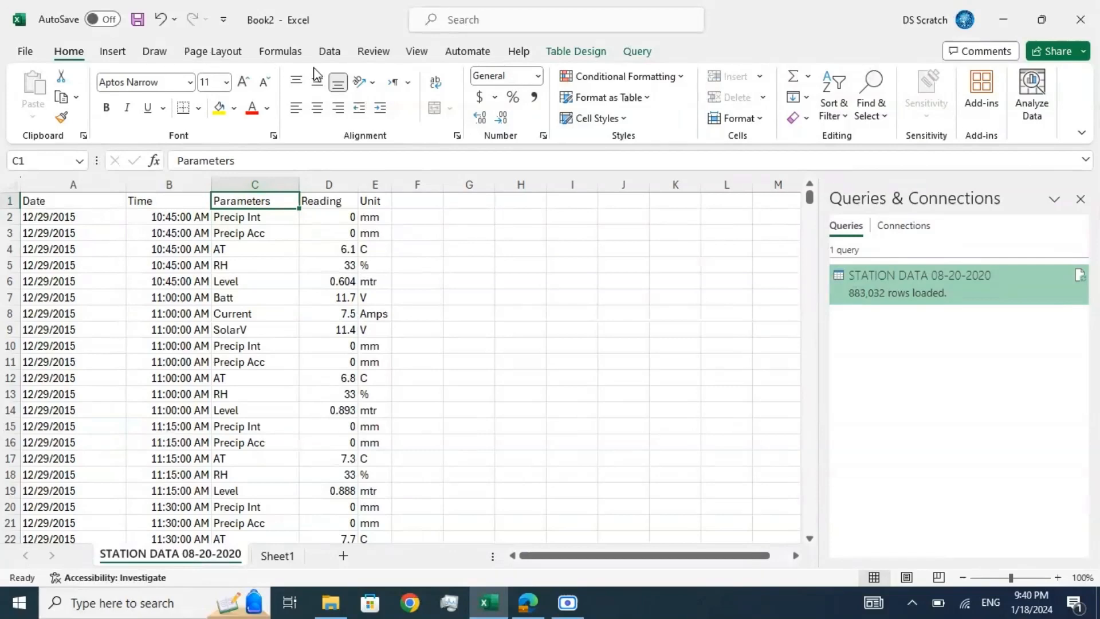
click(337, 55)
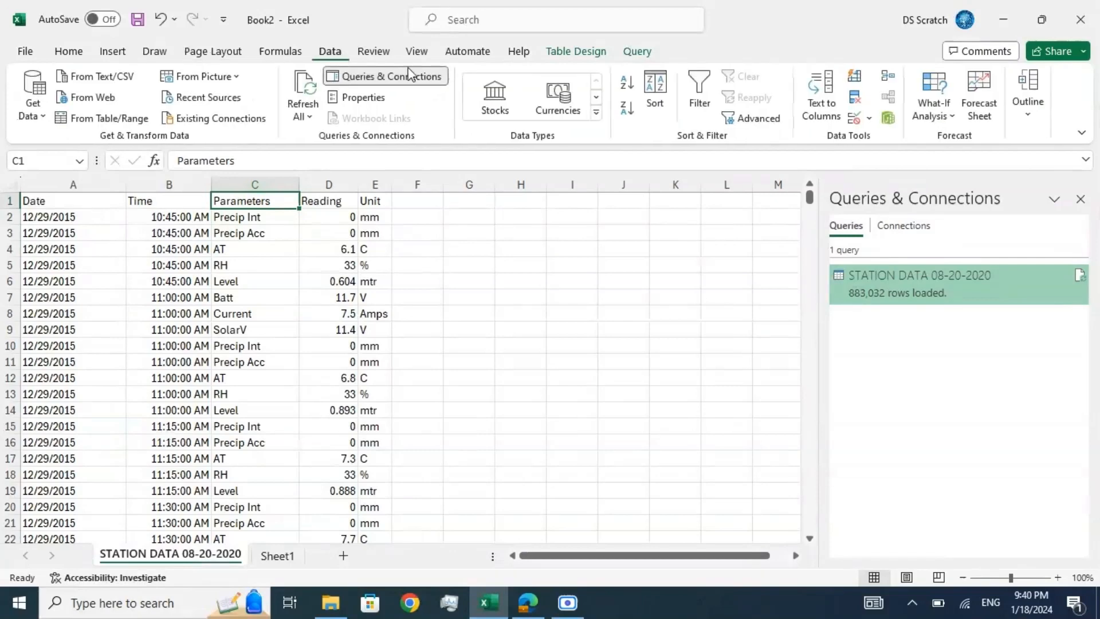
click(692, 104)
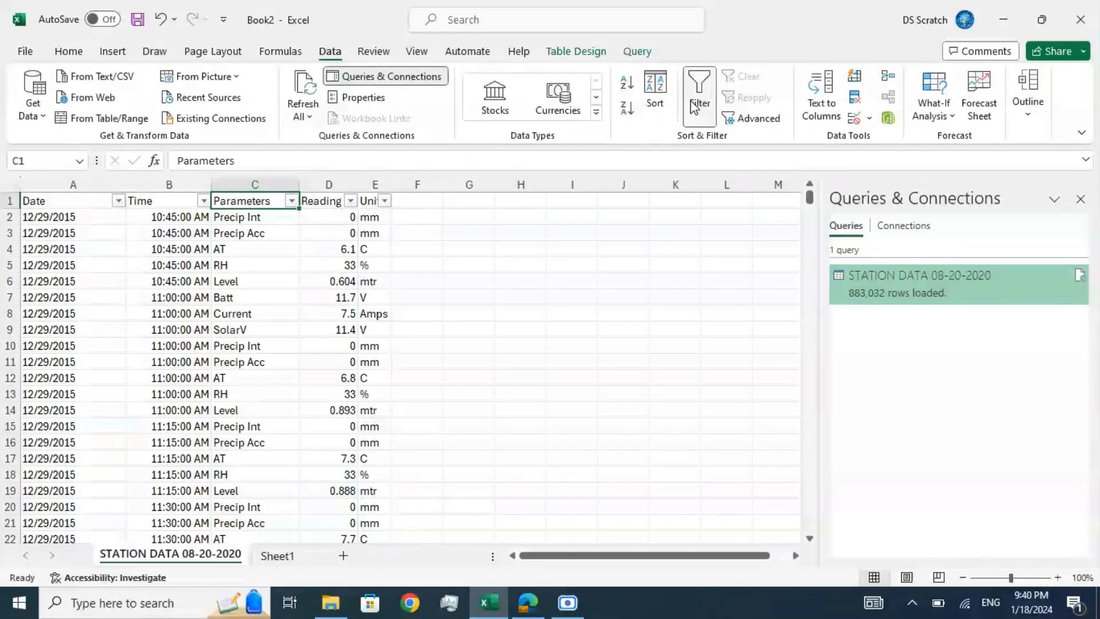
click(293, 202)
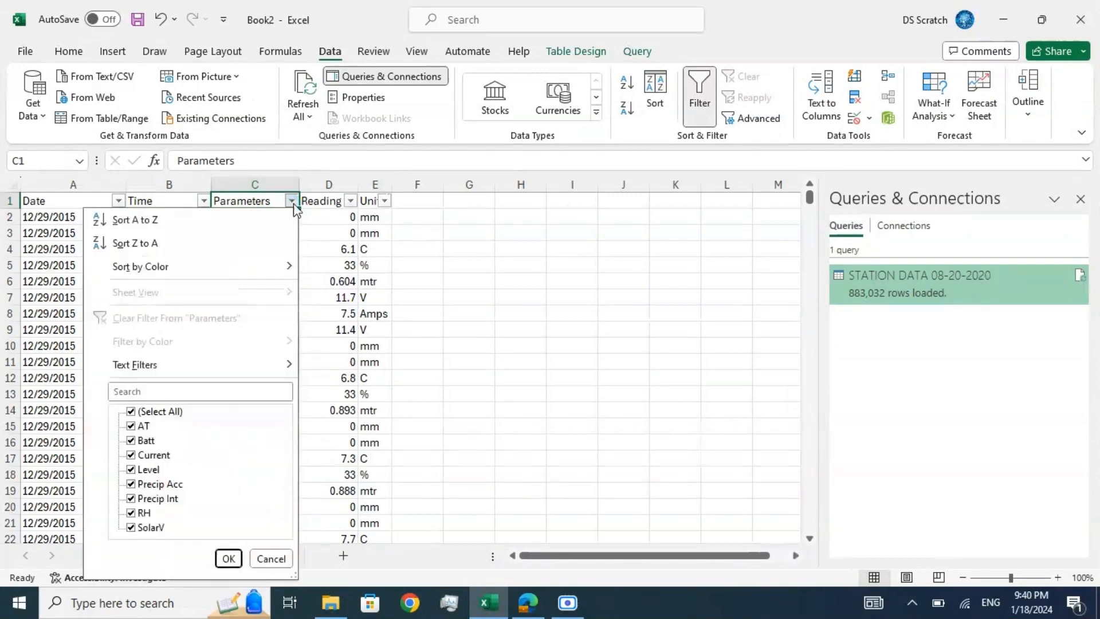
click(132, 411)
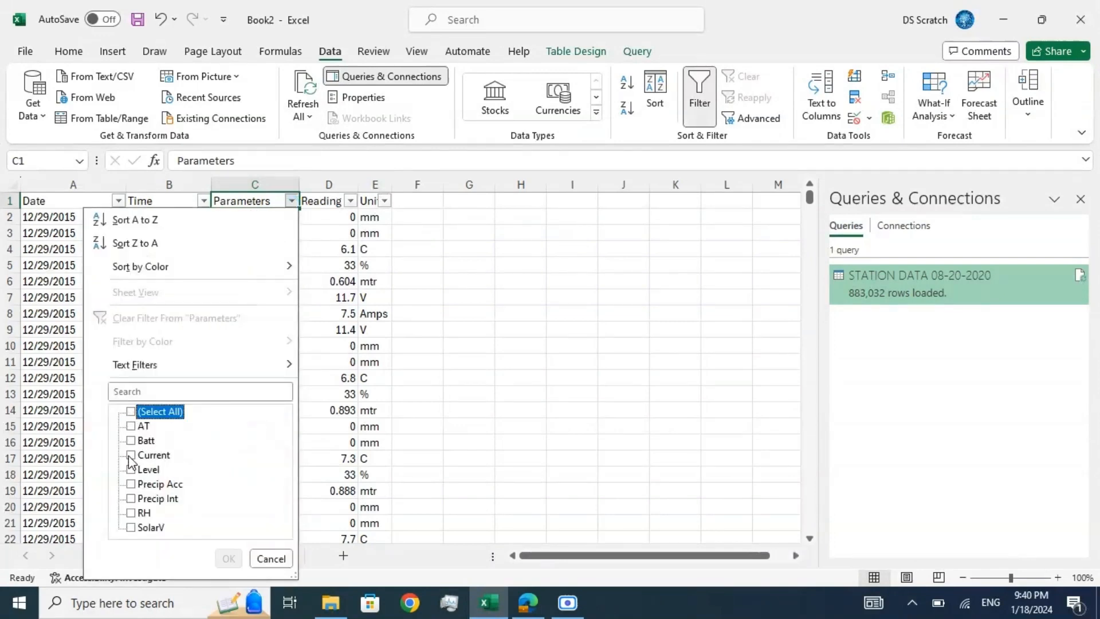
click(131, 497)
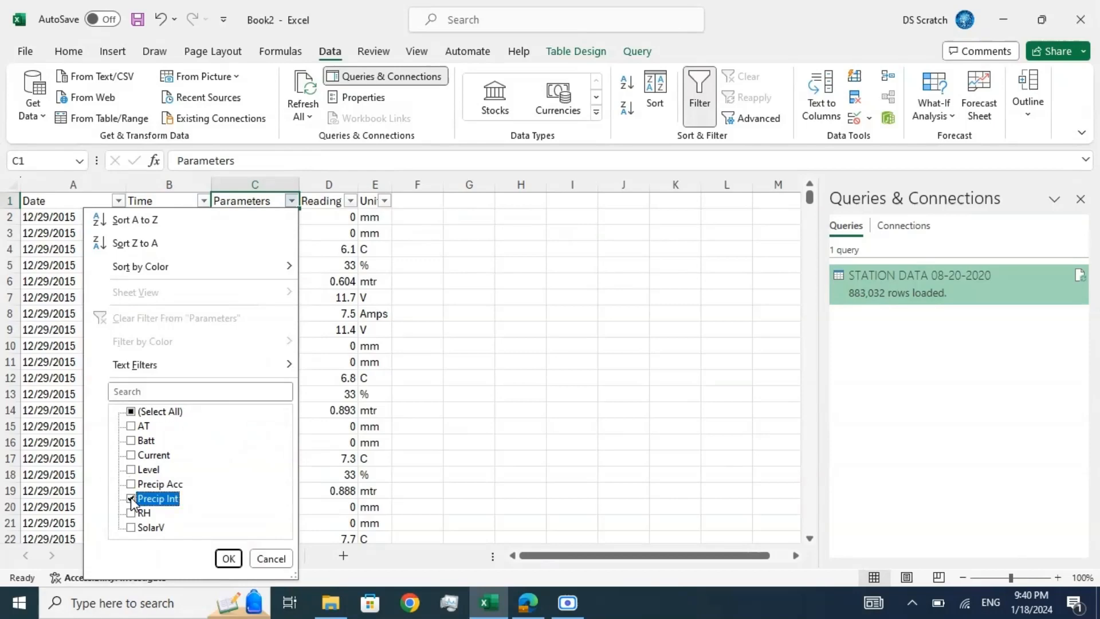
click(223, 557)
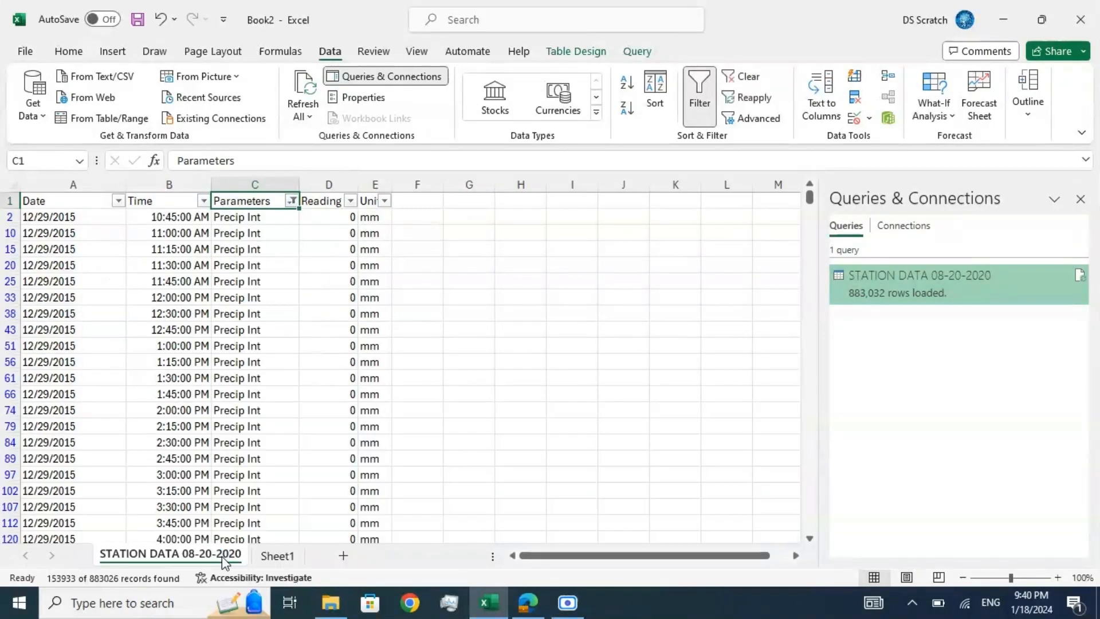
Step: Examine the filtered Precip Int records in column C, from row 2 down to row 97
click(254, 218)
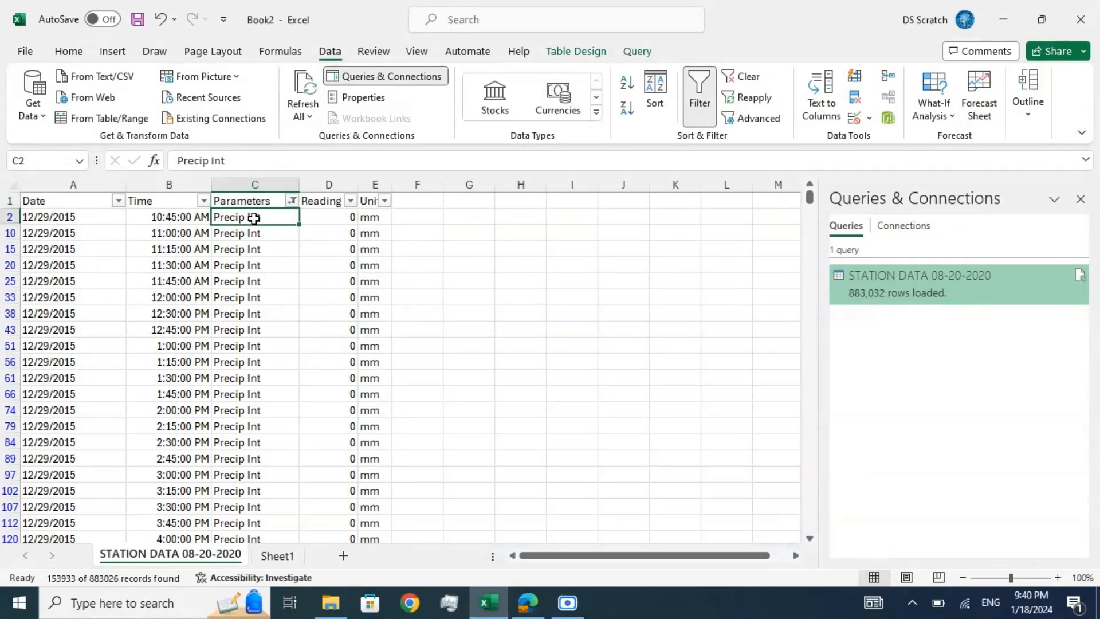
key(Down)
key(Down)
key(Down)
key(Down)
key(Down)
key(Down)
key(Down)
key(Down)
key(Down)
key(Down)
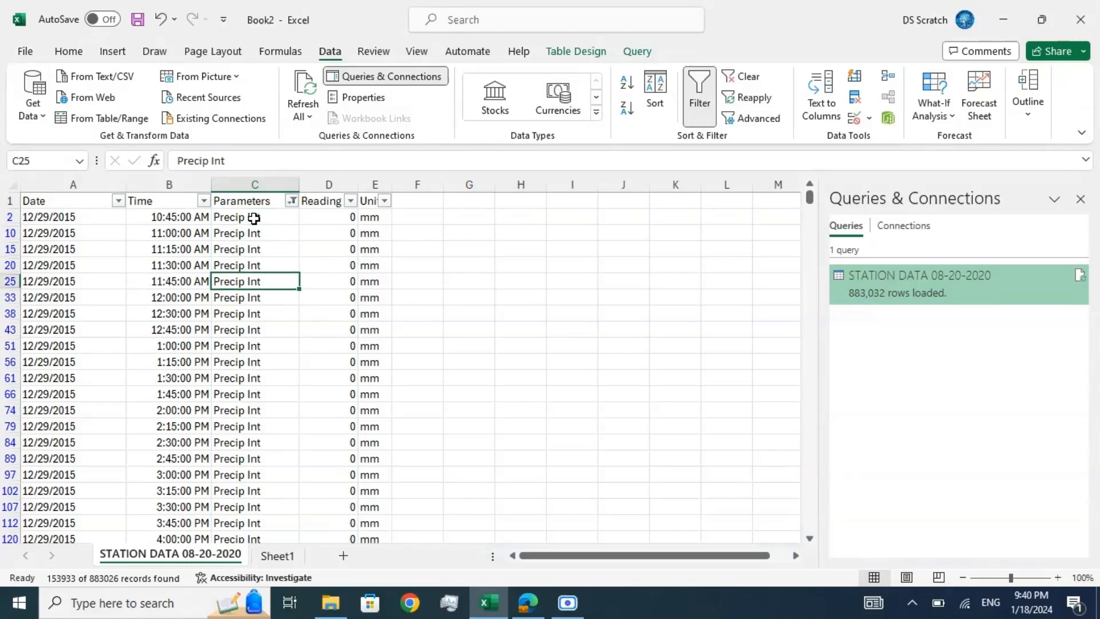
key(Down)
key(Down)
key(Down)
key(Down)
key(Down)
key(Down)
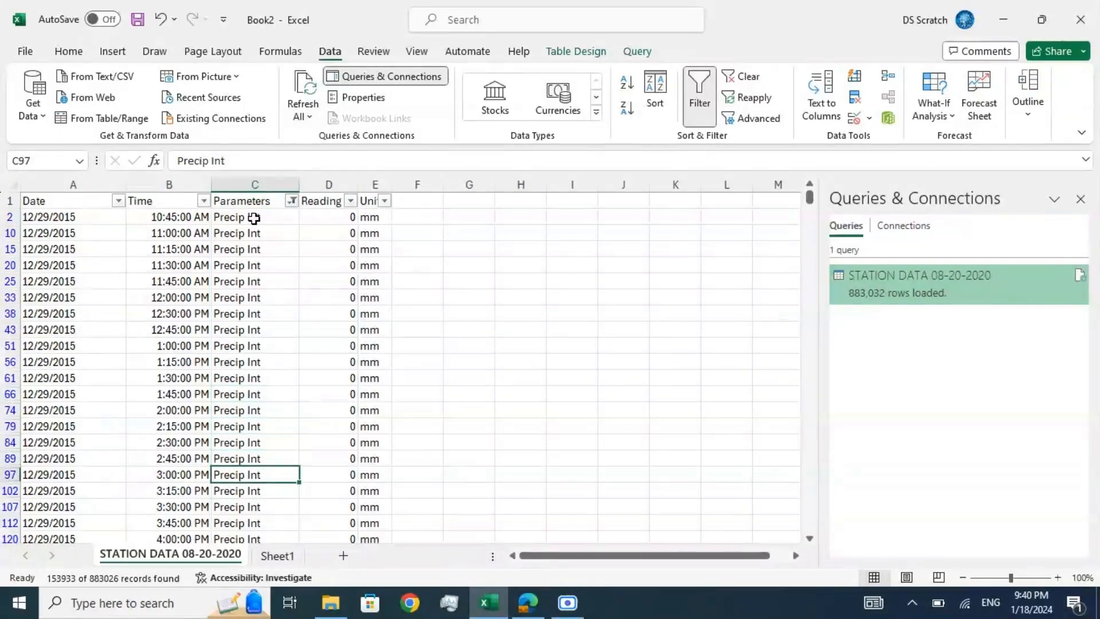
key(Up)
key(Up)
key(Up)
key(Up)
key(Up)
key(Up)
key(Up)
key(Up)
key(Up)
key(Up)
key(Up)
key(Up)
key(Up)
key(Up)
key(Up)
key(Up)
key(Up)
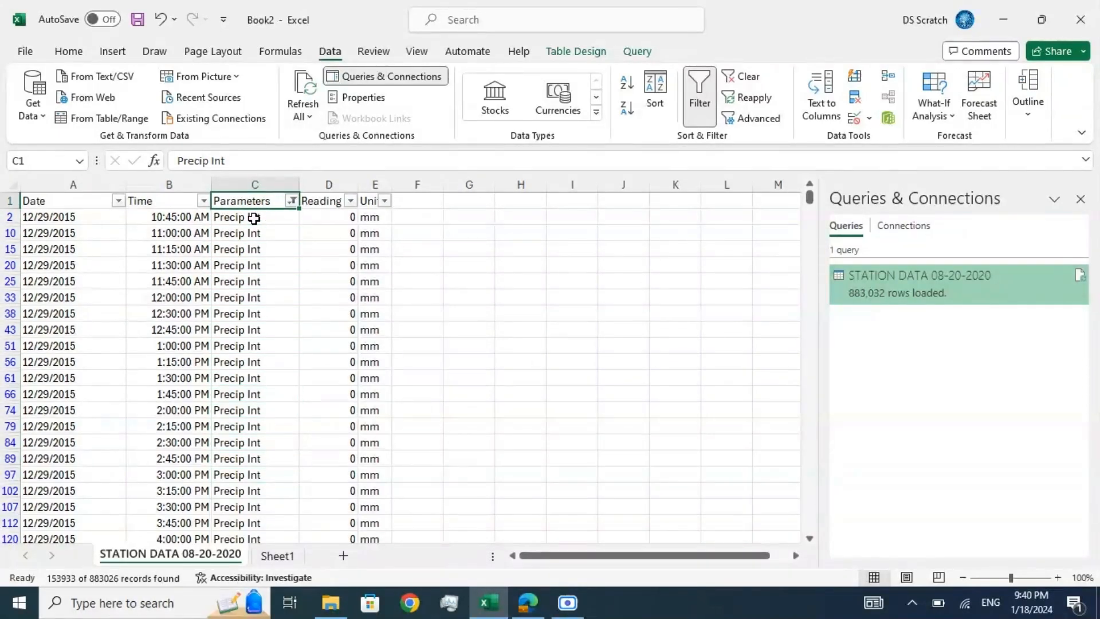
key(Down)
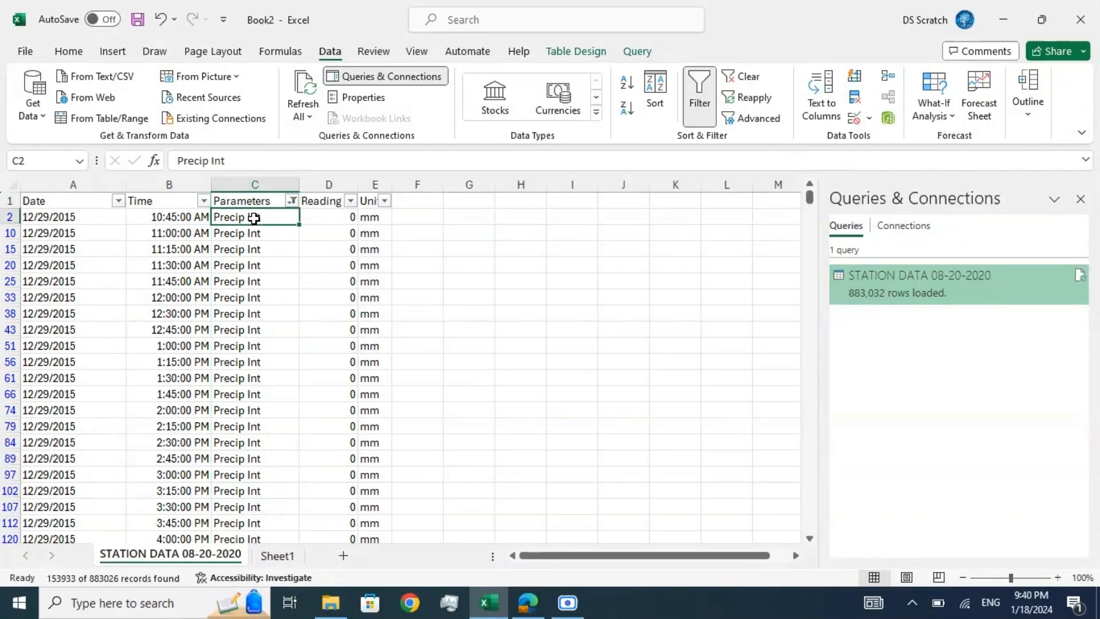
Step: Convert the station data table to a normal range, removing its query definition from the sheet
click(1029, 114)
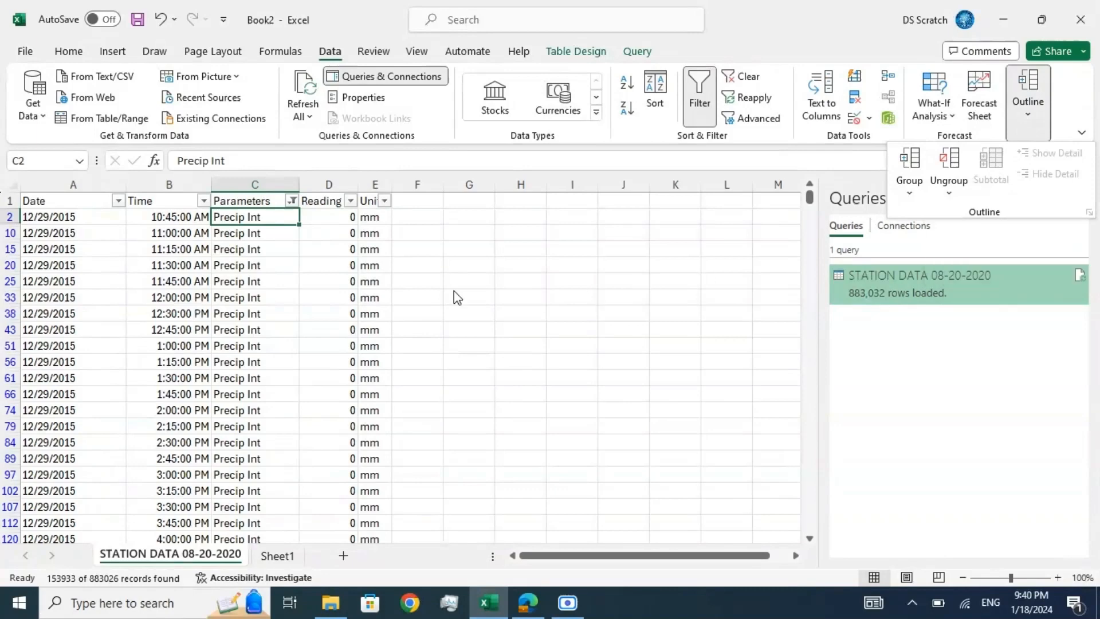
click(128, 234)
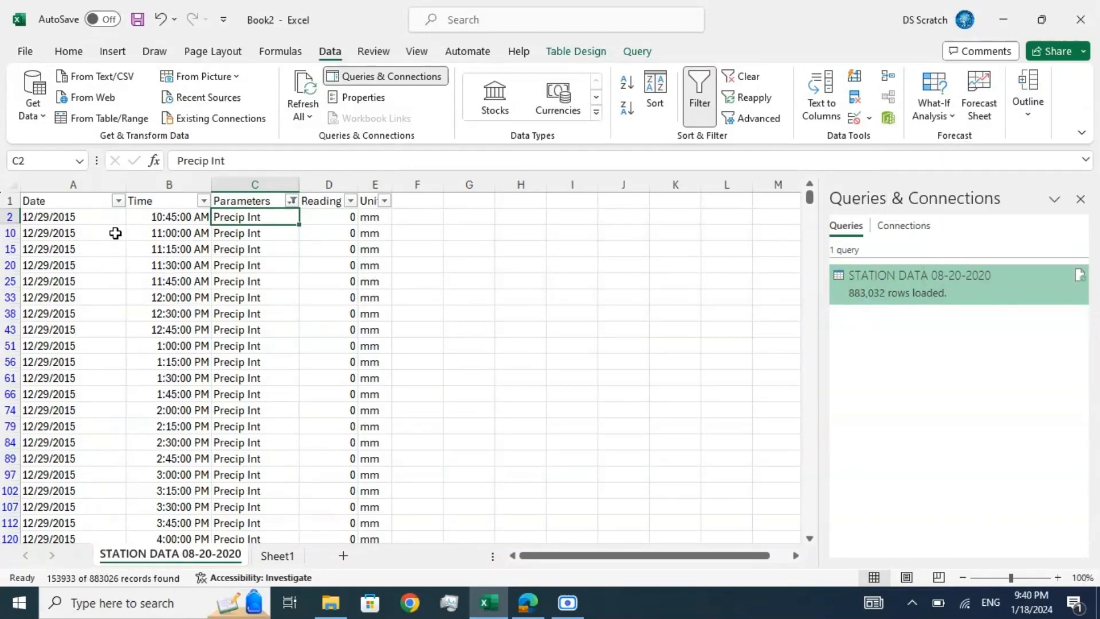
click(115, 232)
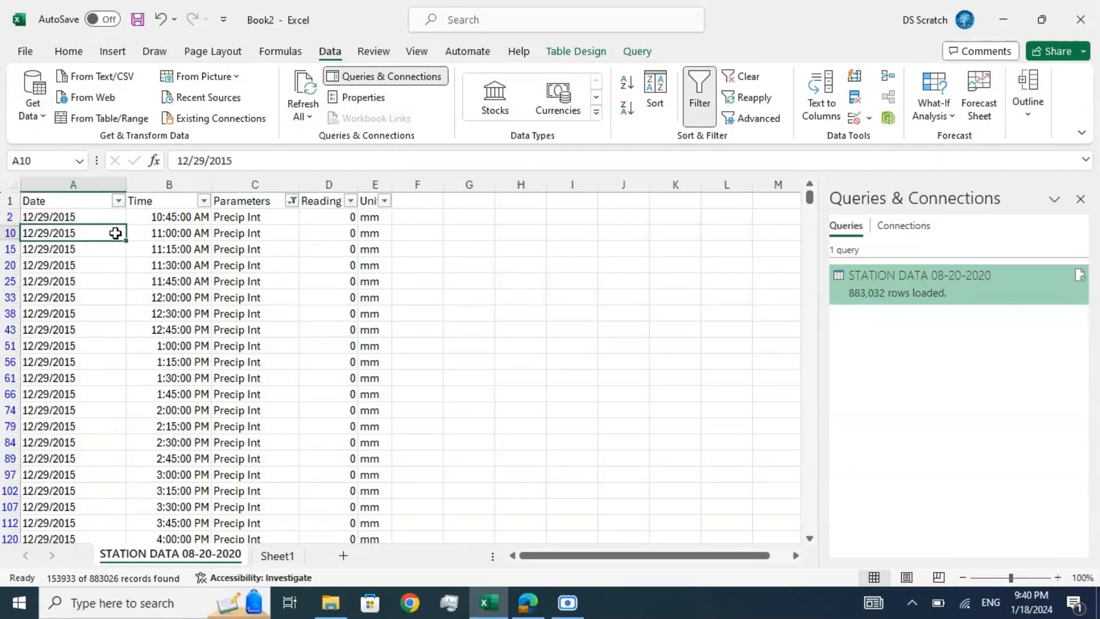
right_click(116, 235)
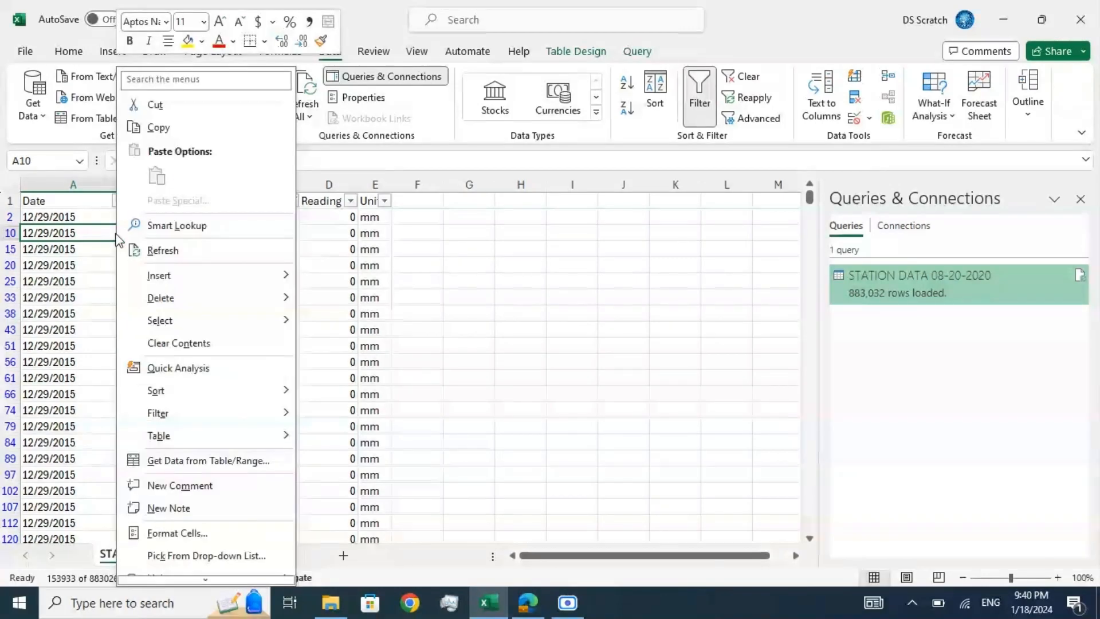
mouse_move(224, 440)
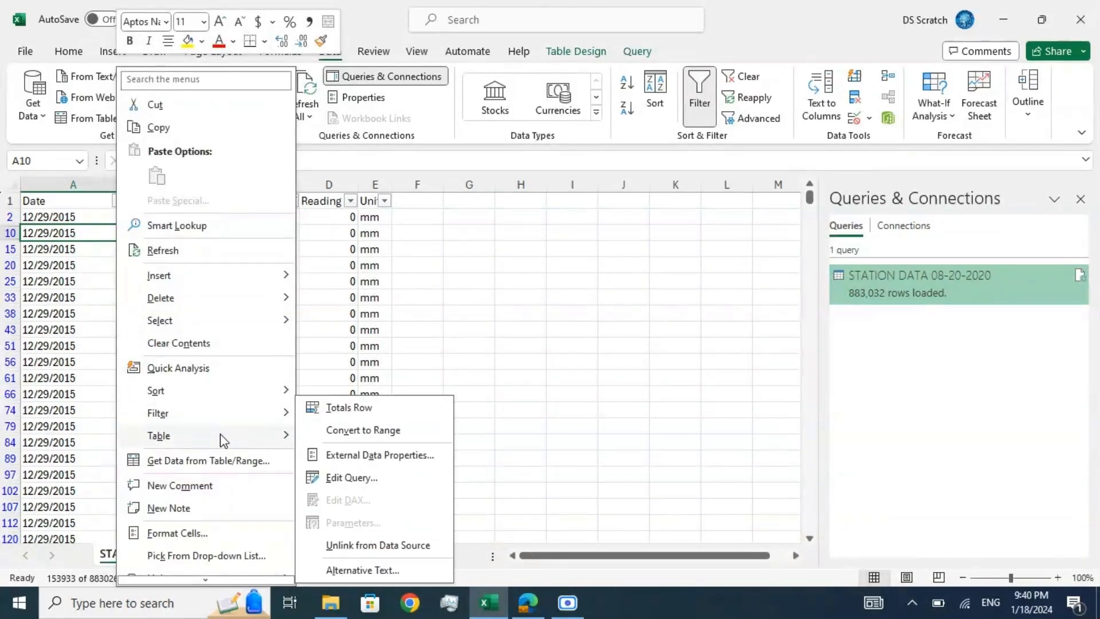
click(331, 434)
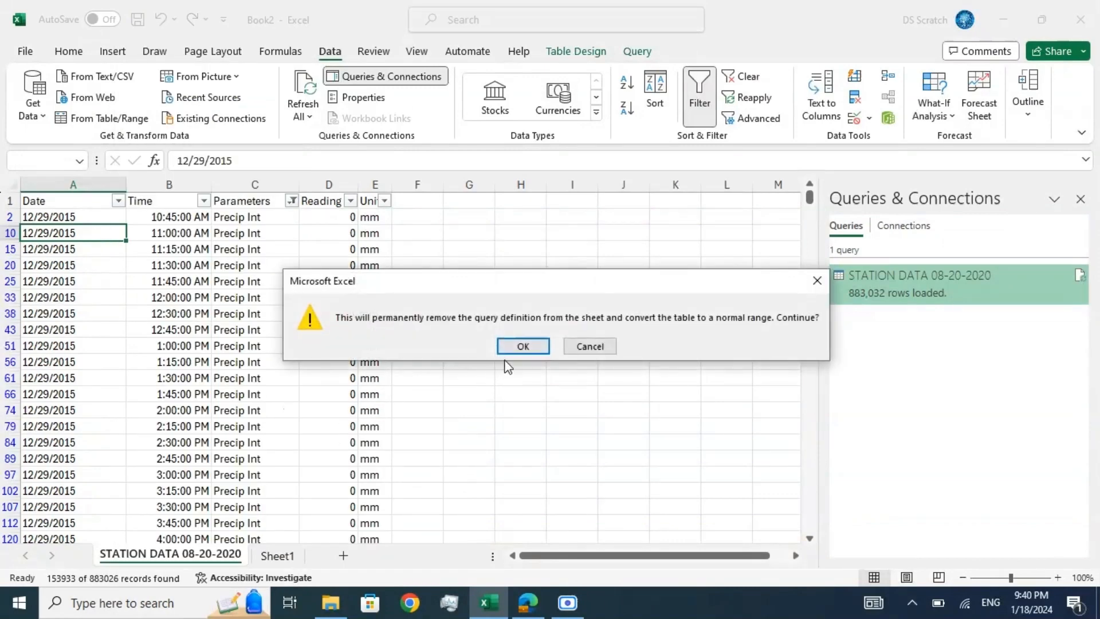
click(517, 347)
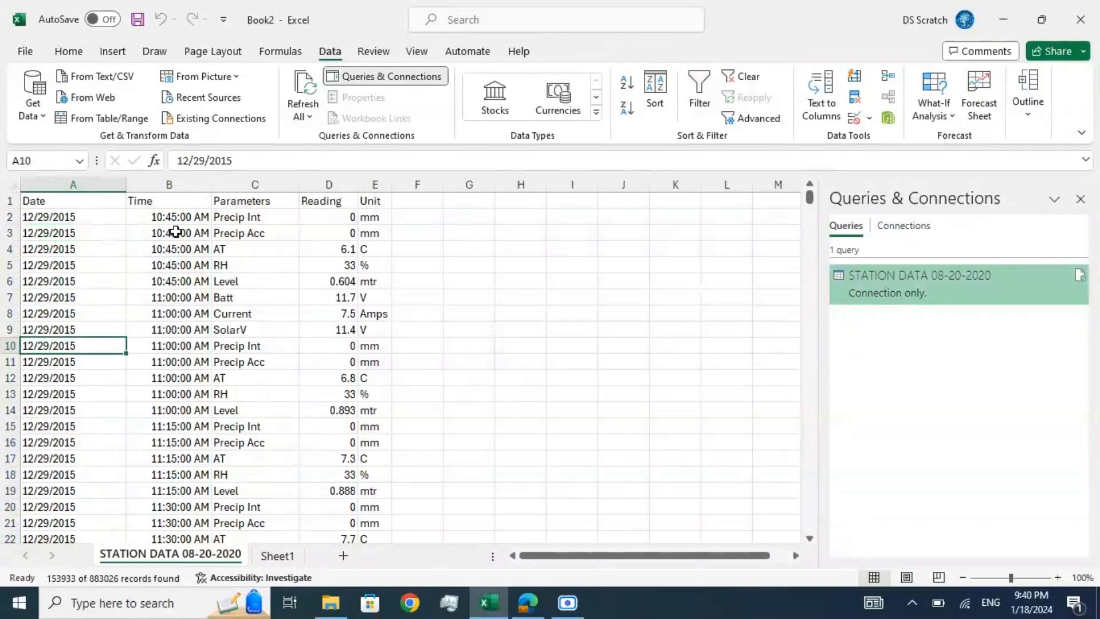
click(116, 213)
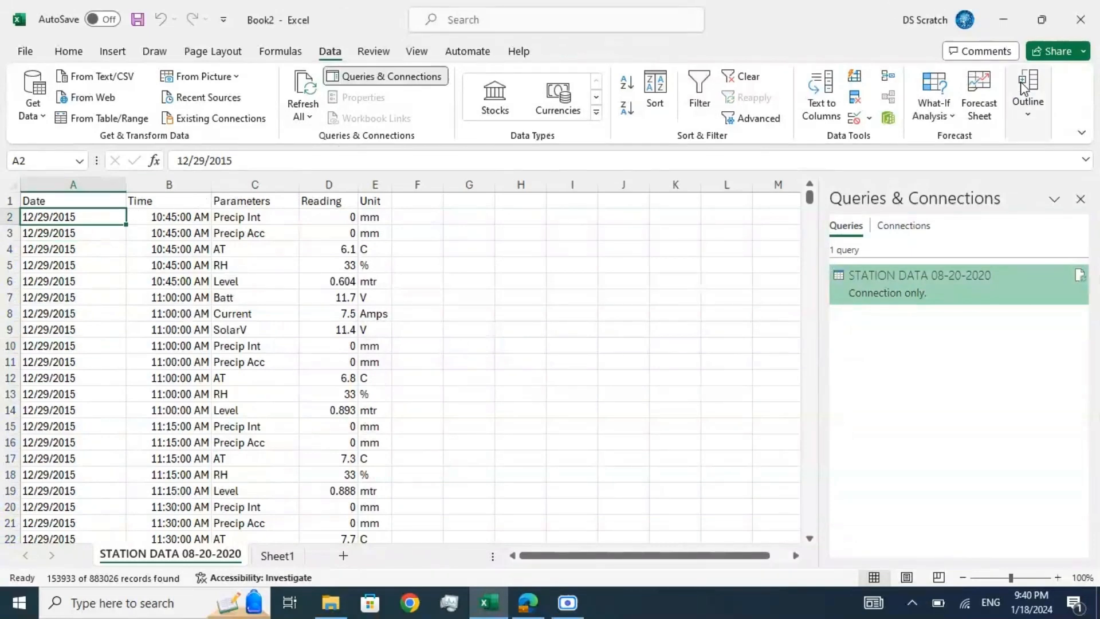
click(1026, 112)
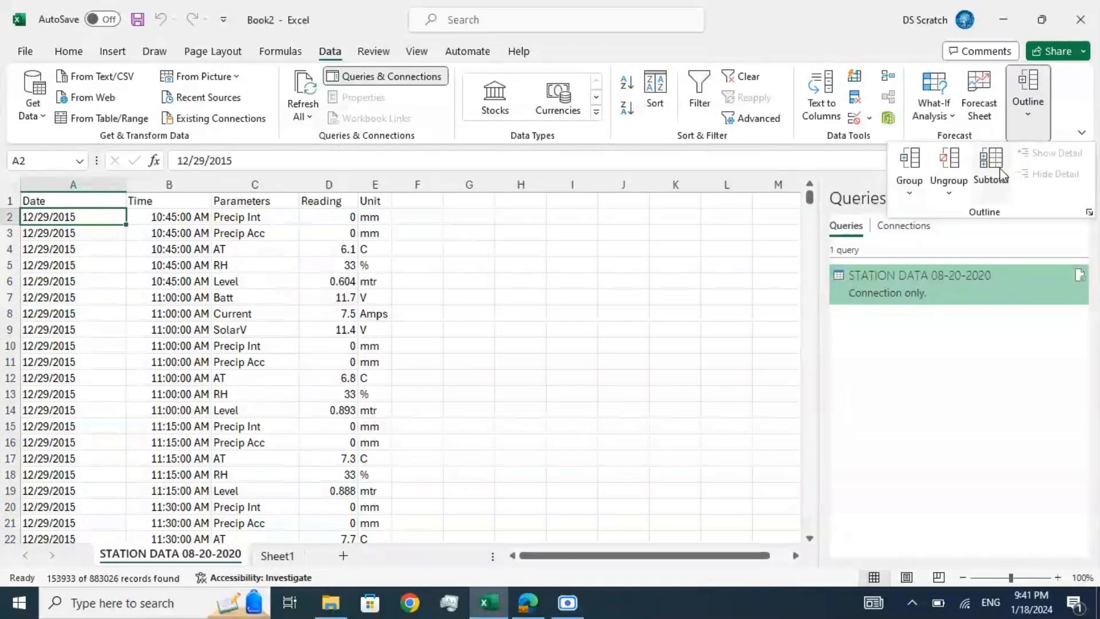
click(491, 268)
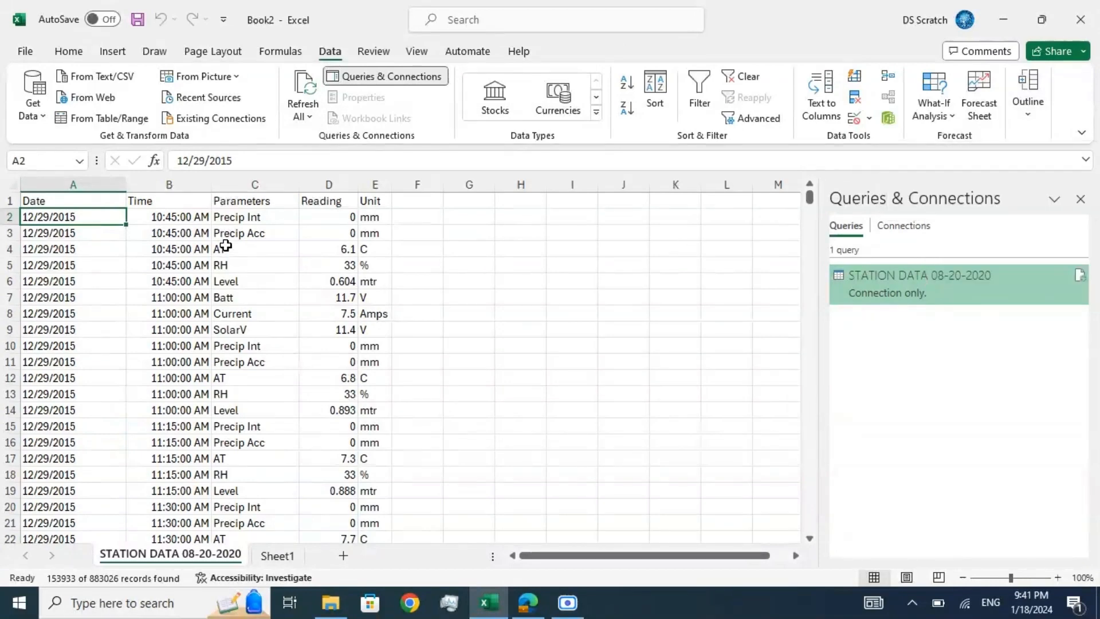
Step: Turn on filtering for the converted range and filter the Parameters column to show only Precip Int records
click(239, 199)
click(695, 96)
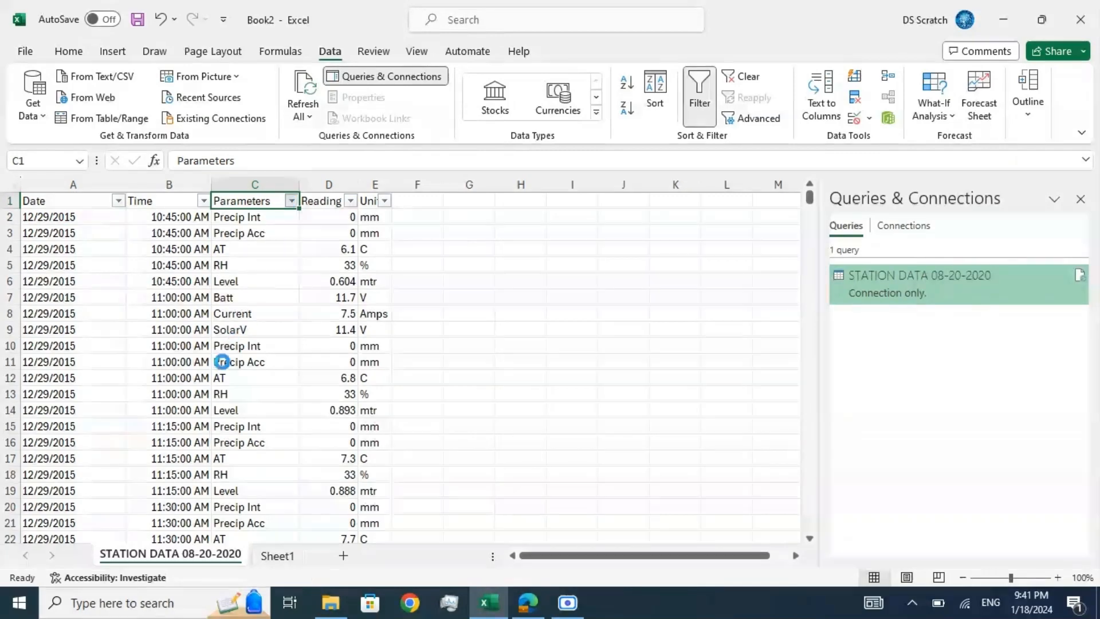
key(alt+Down)
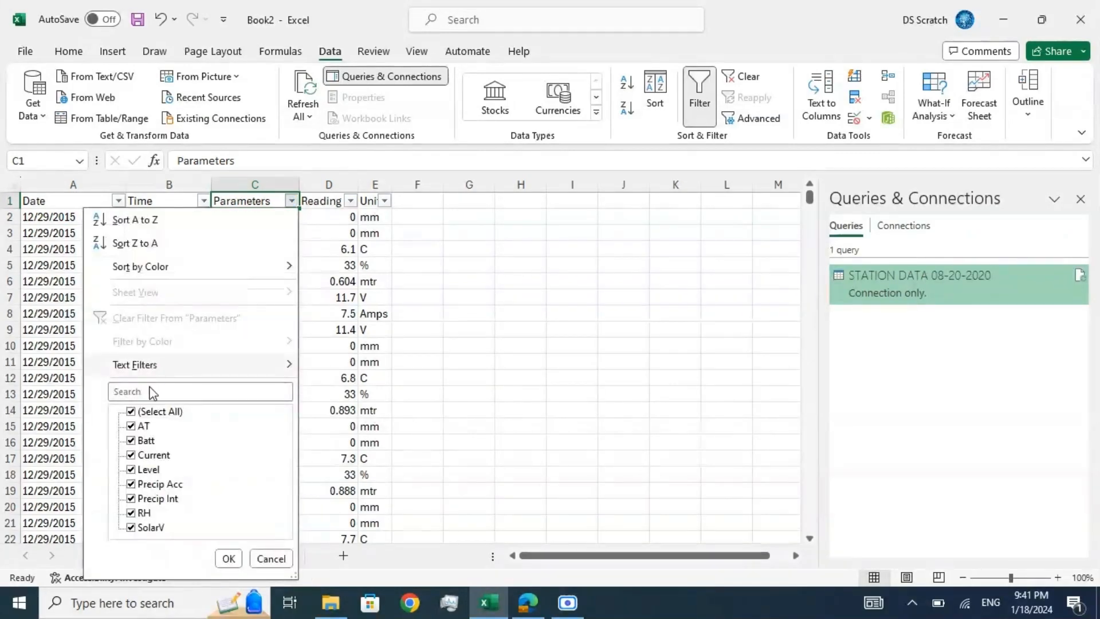
click(133, 412)
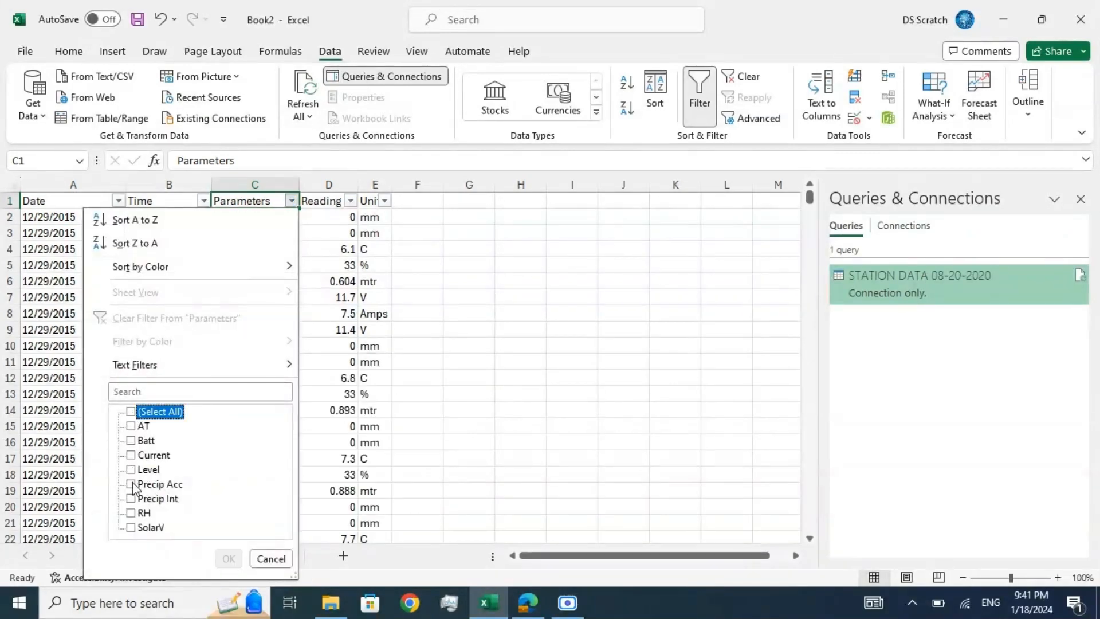
click(132, 499)
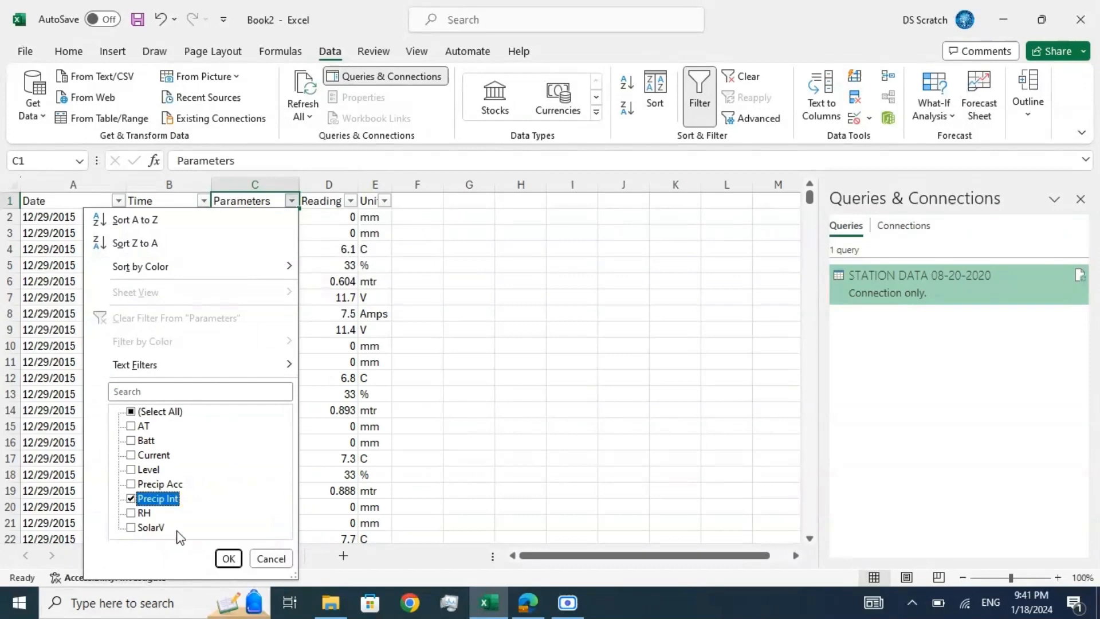
click(227, 557)
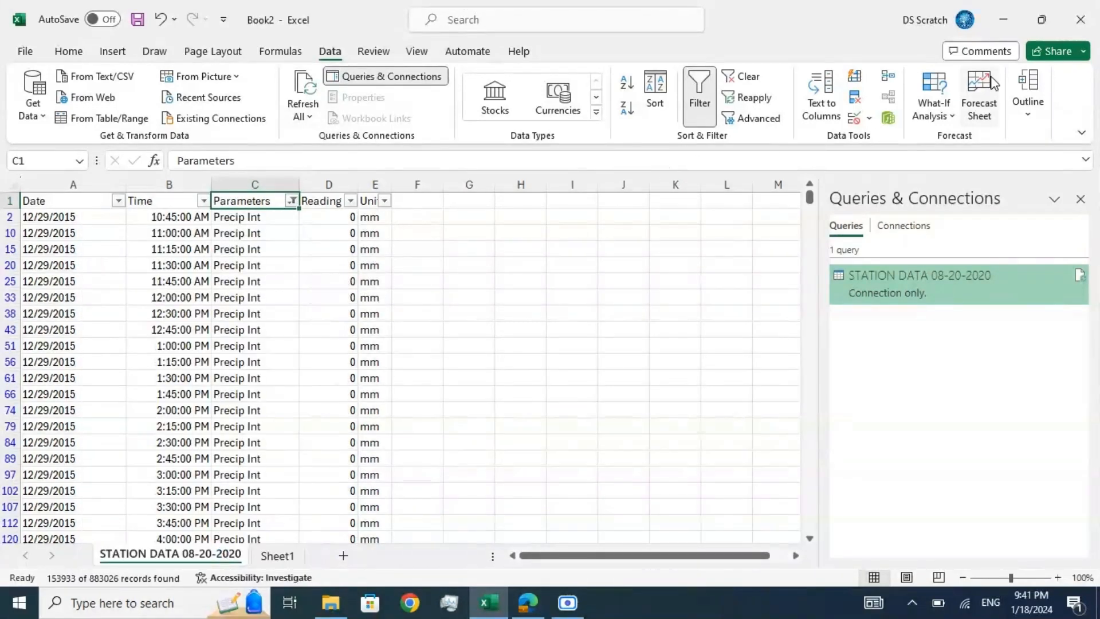
Step: Add subtotals at each change in Date using Sum on the Reading column only, leaving Unit out
click(1029, 101)
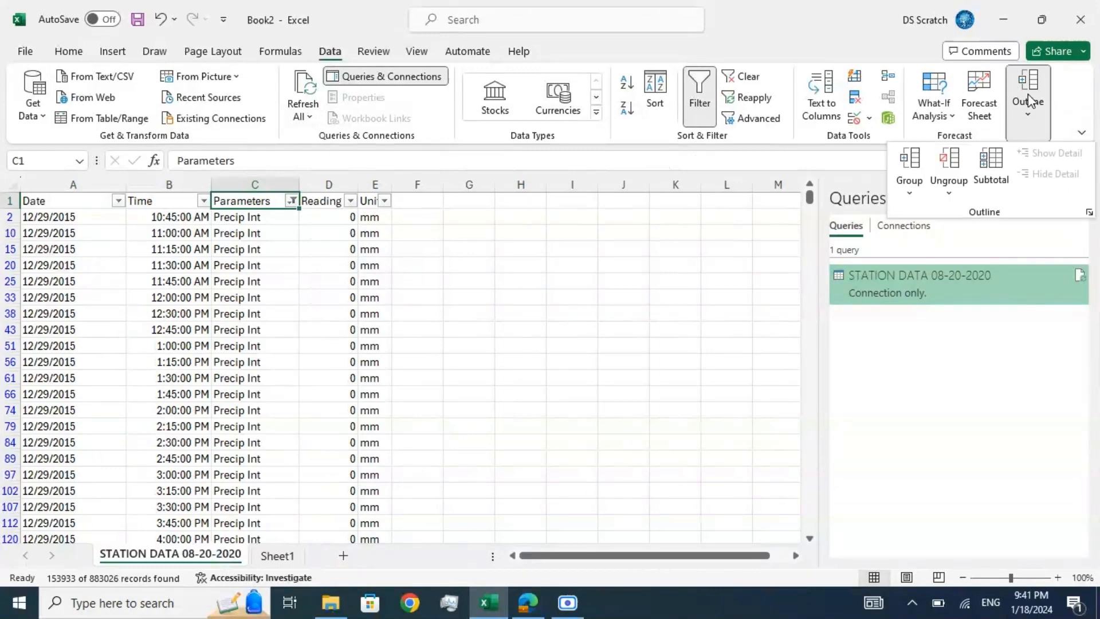
click(992, 177)
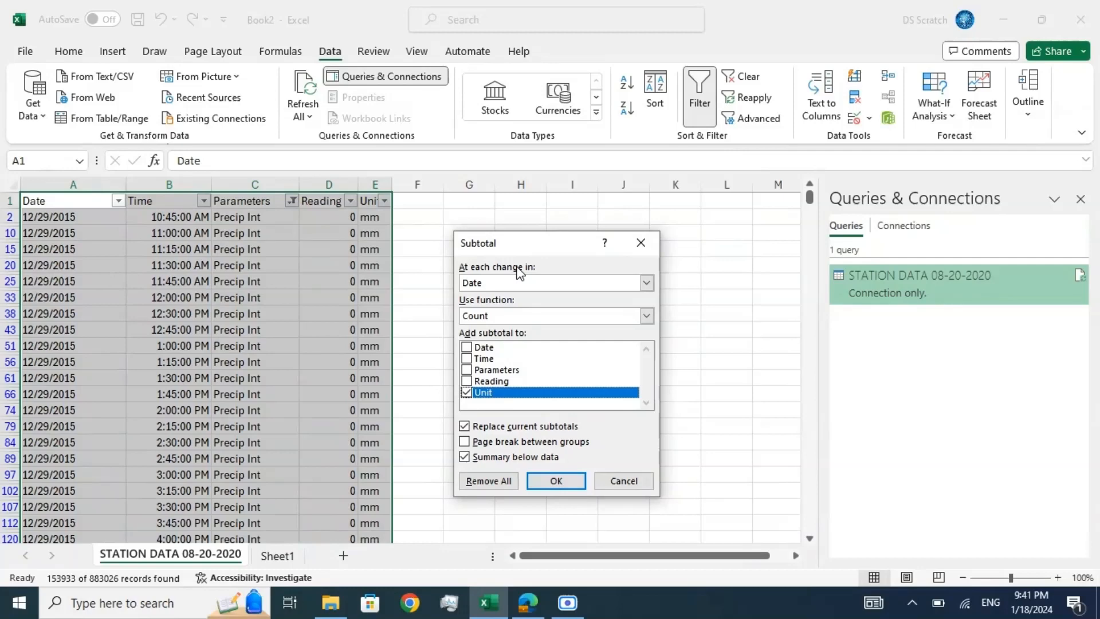
click(647, 283)
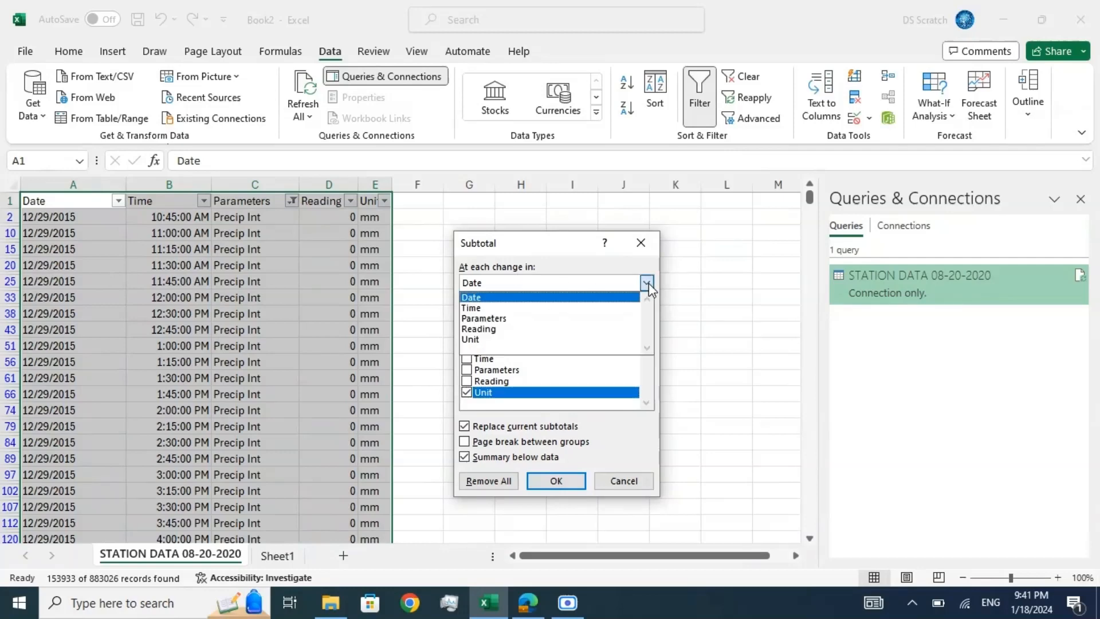
click(649, 283)
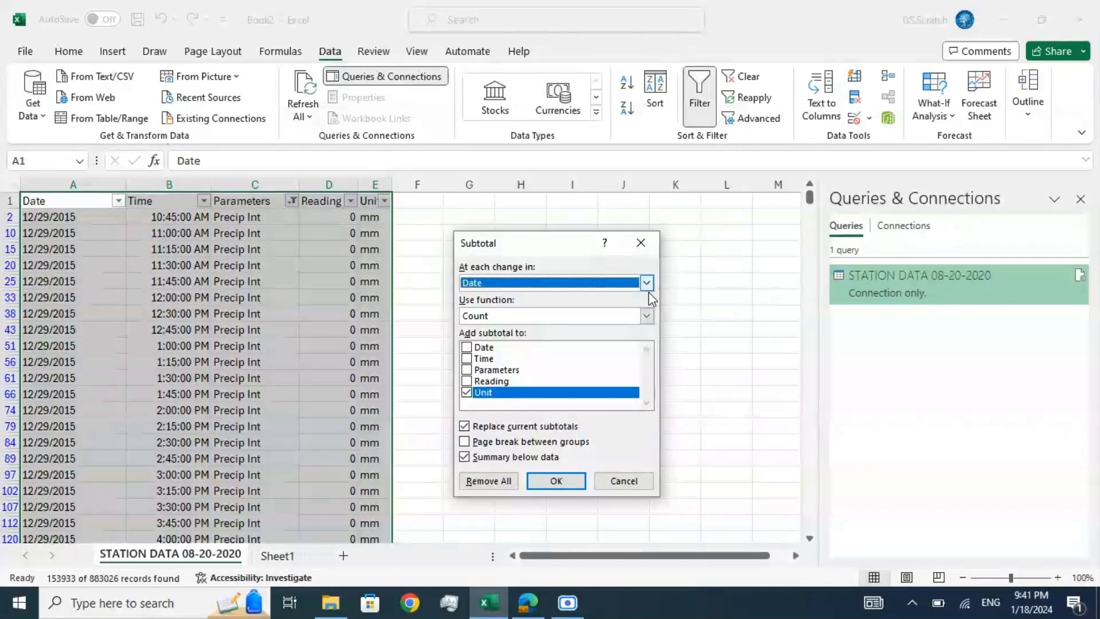
click(647, 316)
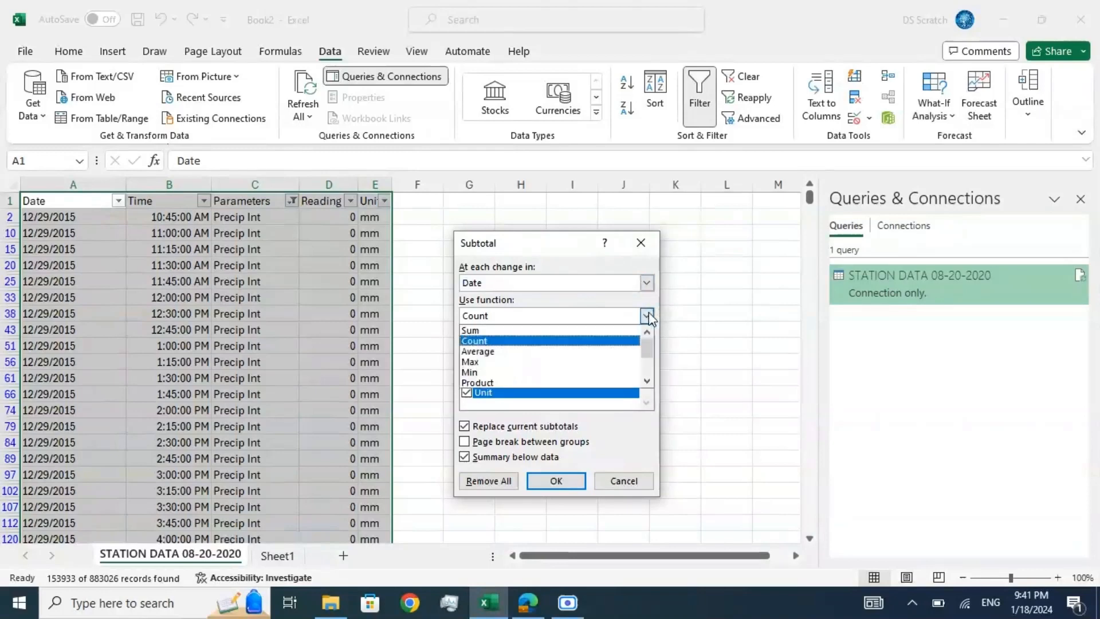
click(557, 331)
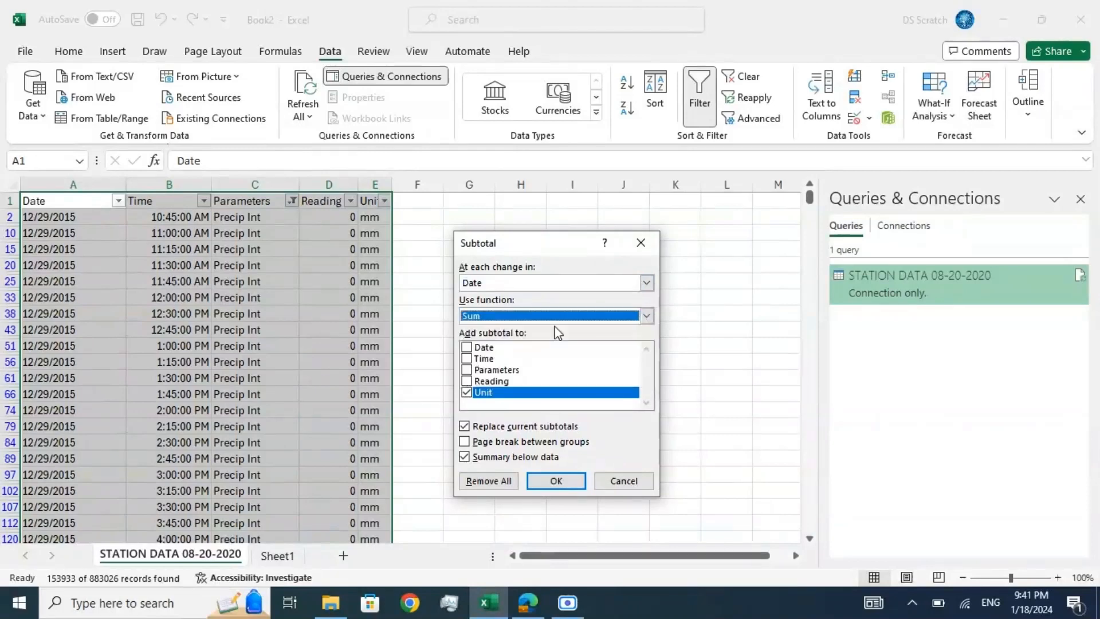
click(467, 381)
click(466, 393)
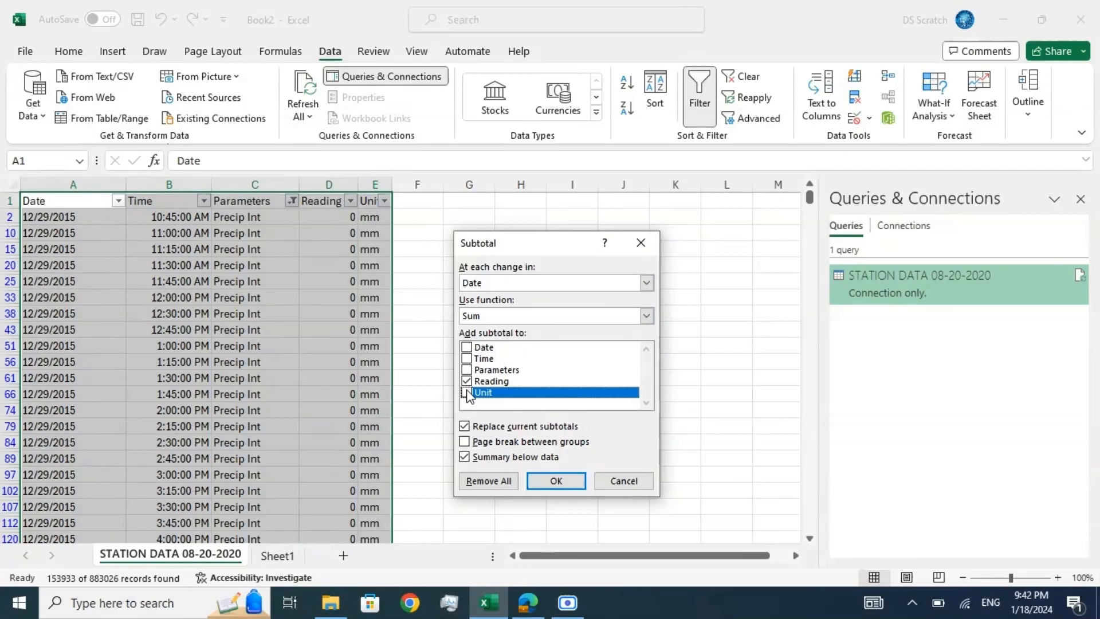
click(551, 476)
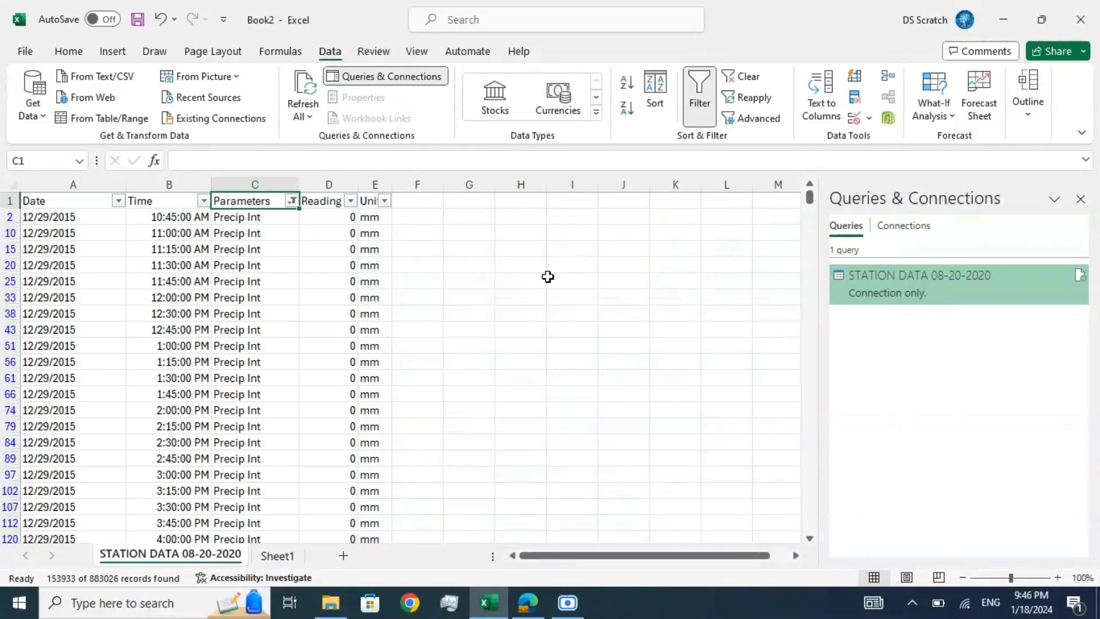
Step: Examine the daily total rows inserted among the filtered Precip Int records from 12/29/2015 to 01/01/2016
scroll(279, 328, down, 6)
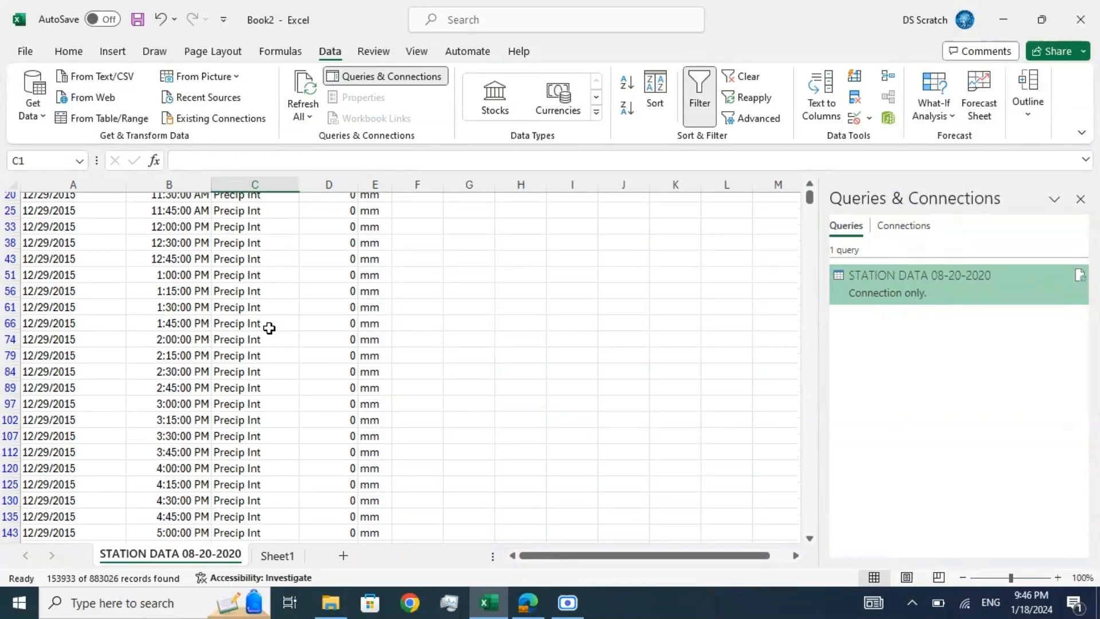
scroll(269, 329, down, 8)
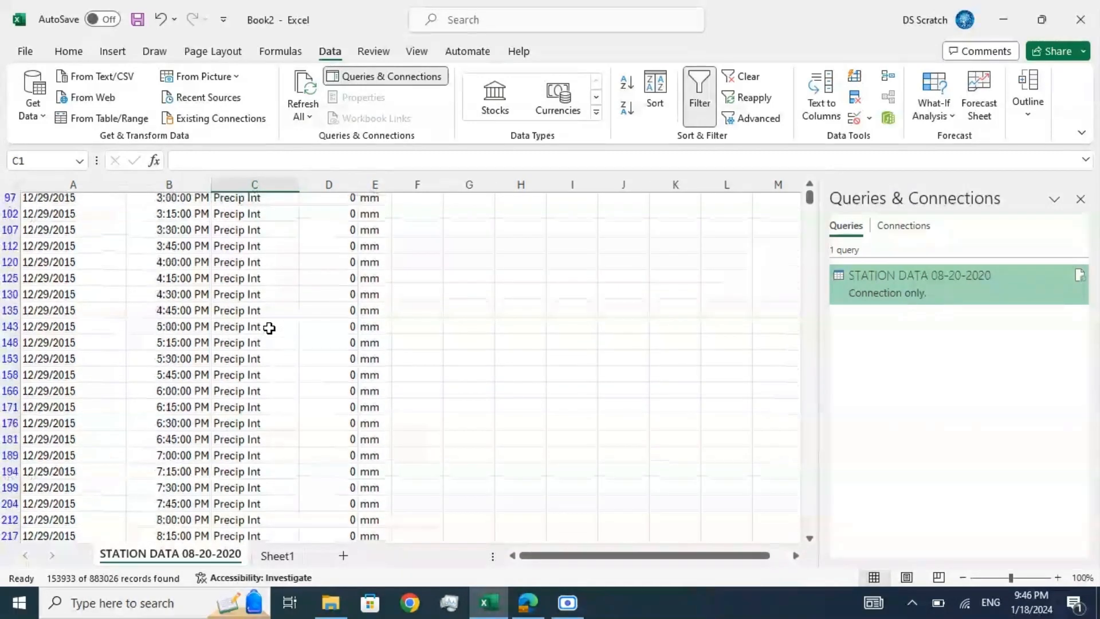
scroll(269, 329, down, 3)
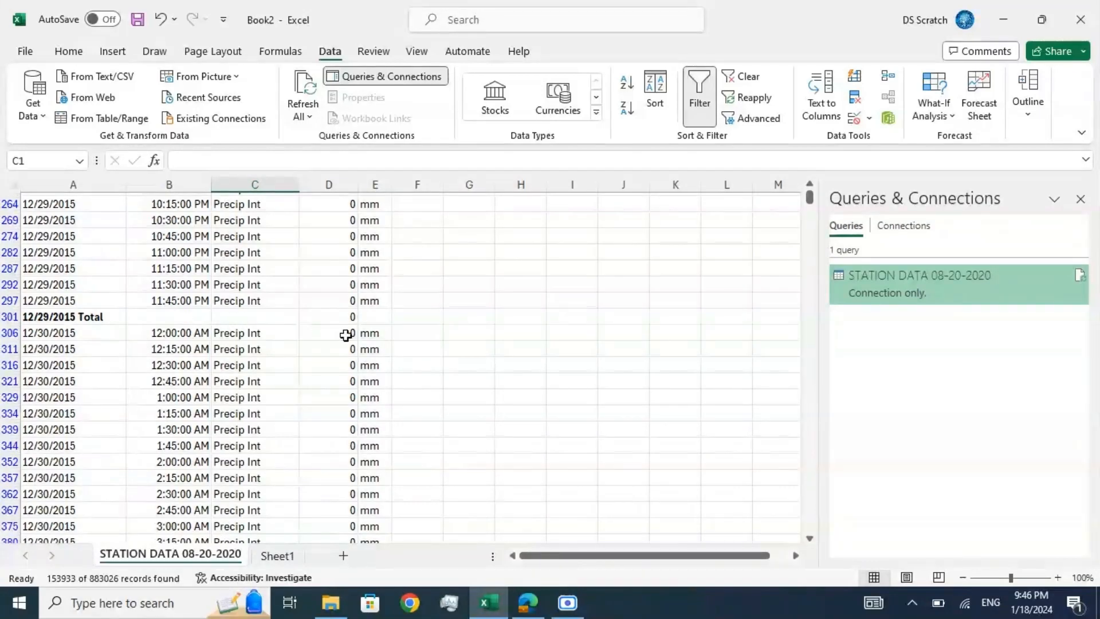
scroll(255, 427, down, 20)
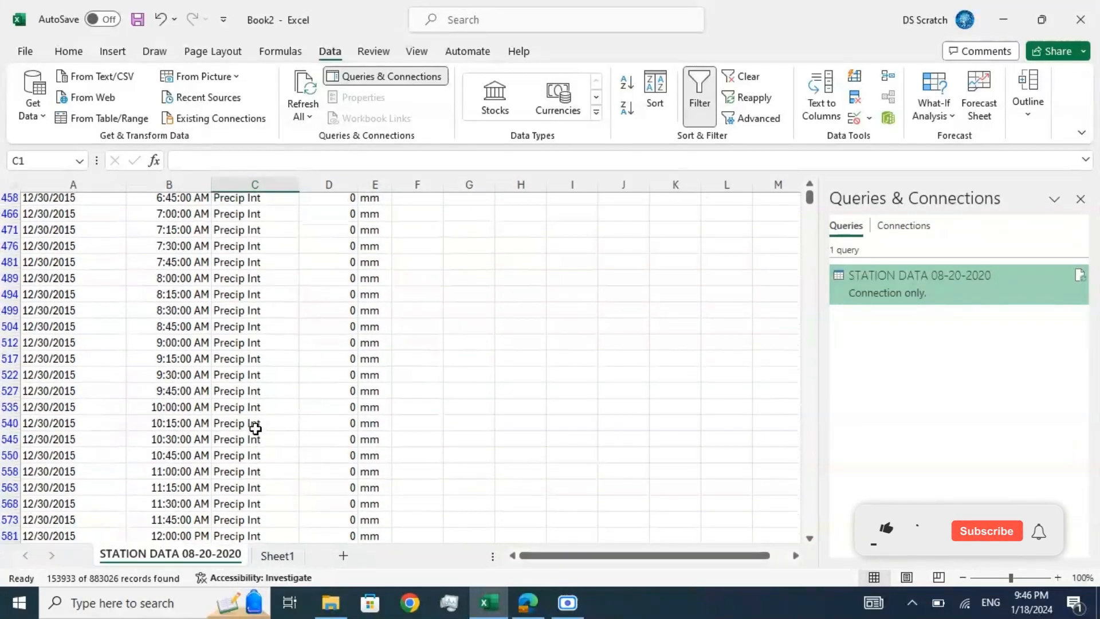
scroll(256, 423, down, 20)
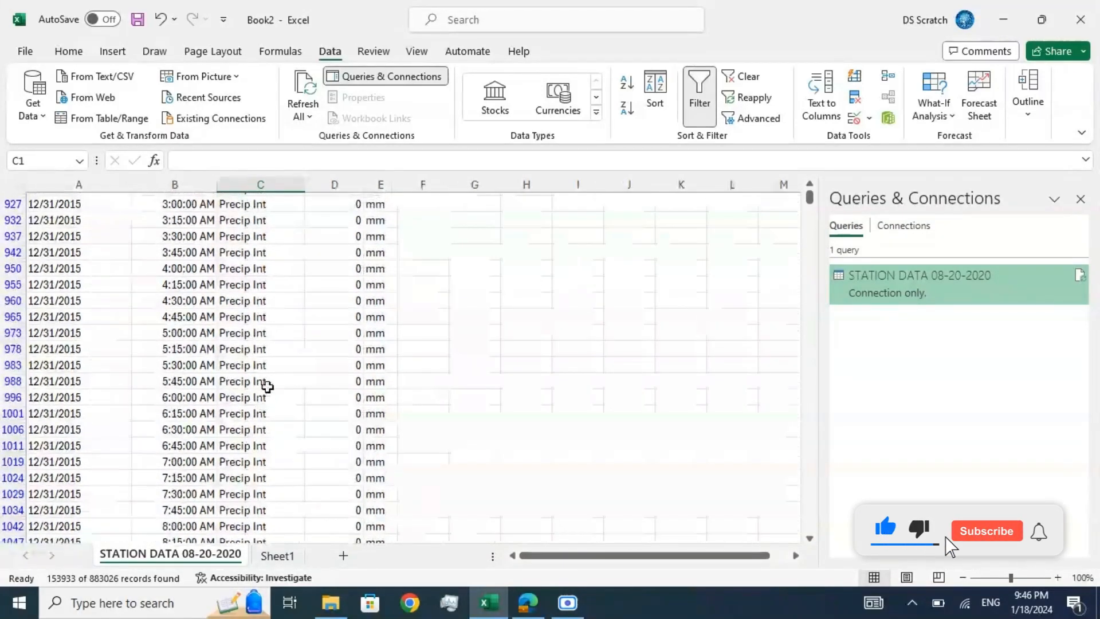
scroll(267, 384, down, 19)
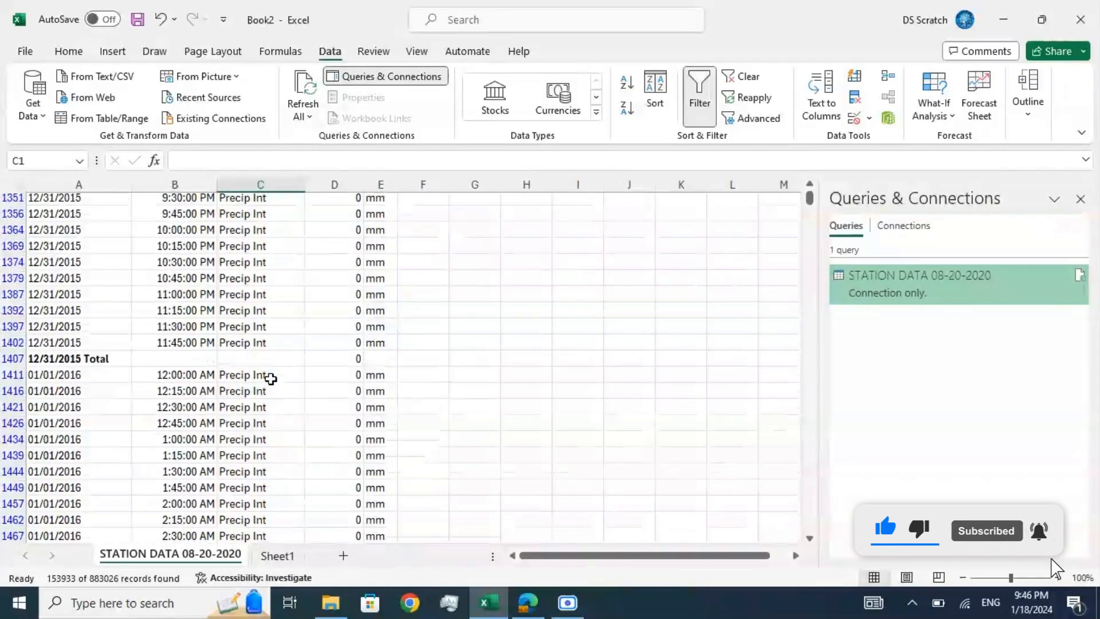
scroll(280, 352, down, 7)
scroll(279, 355, up, 20)
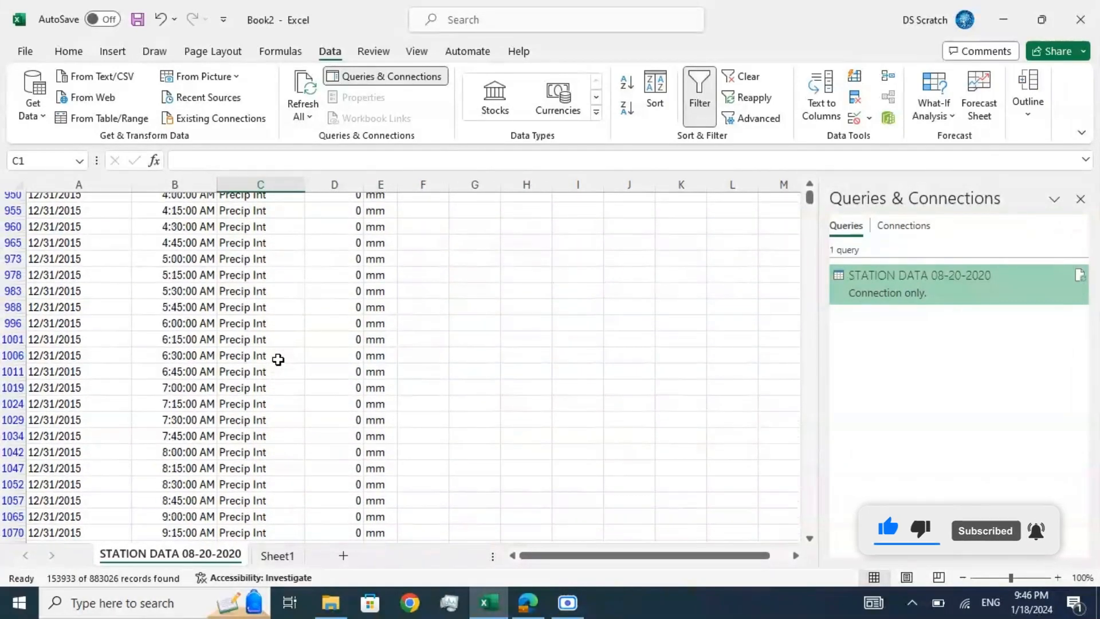
scroll(278, 359, up, 20)
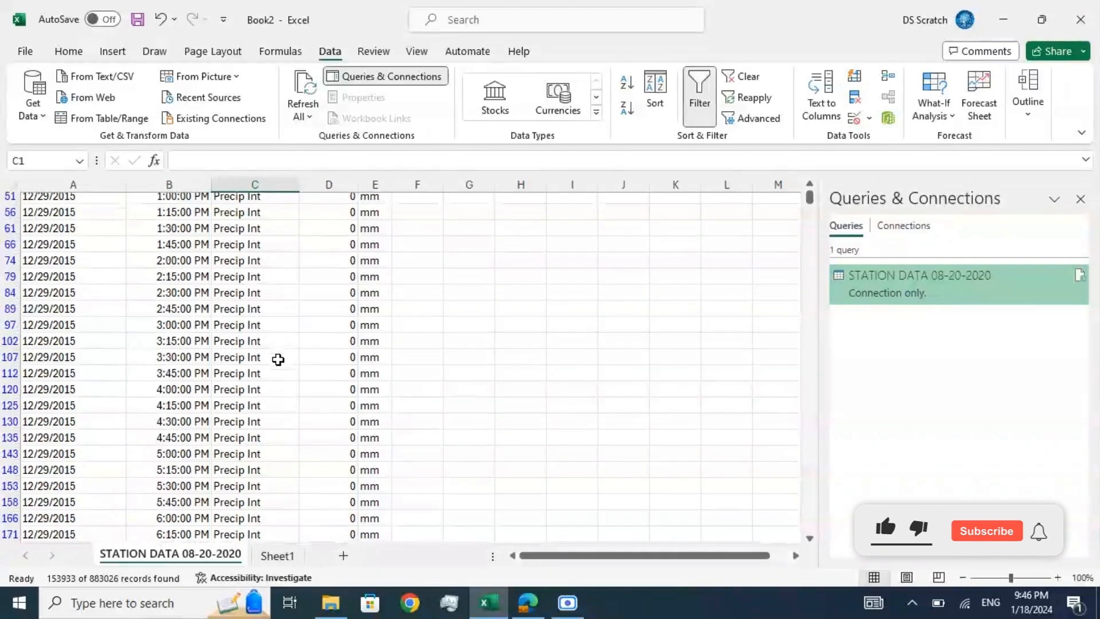
click(294, 537)
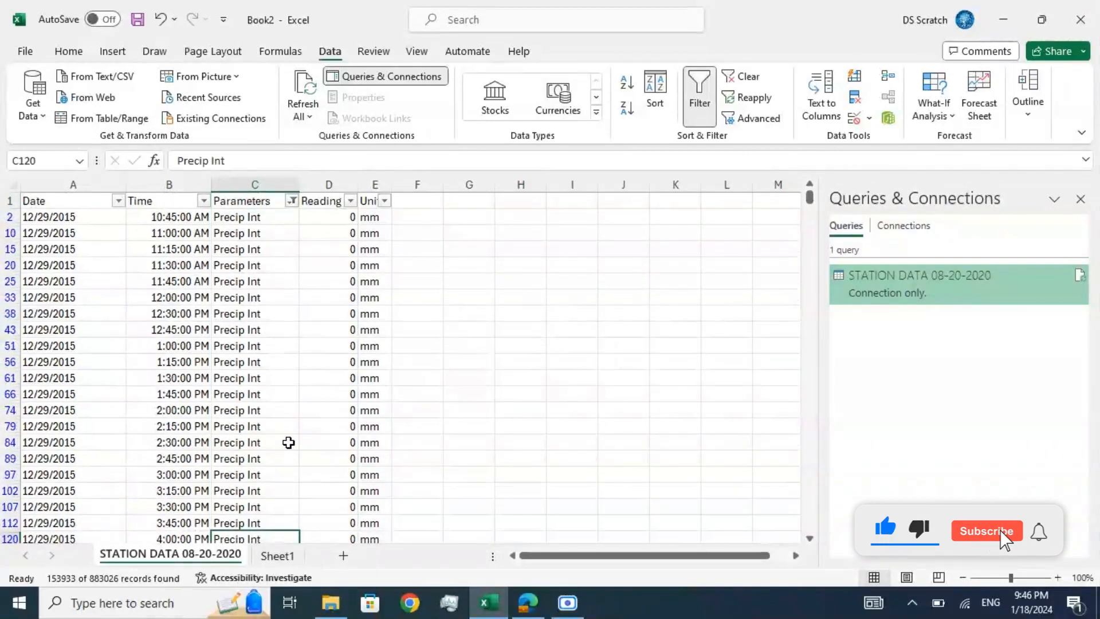
click(288, 442)
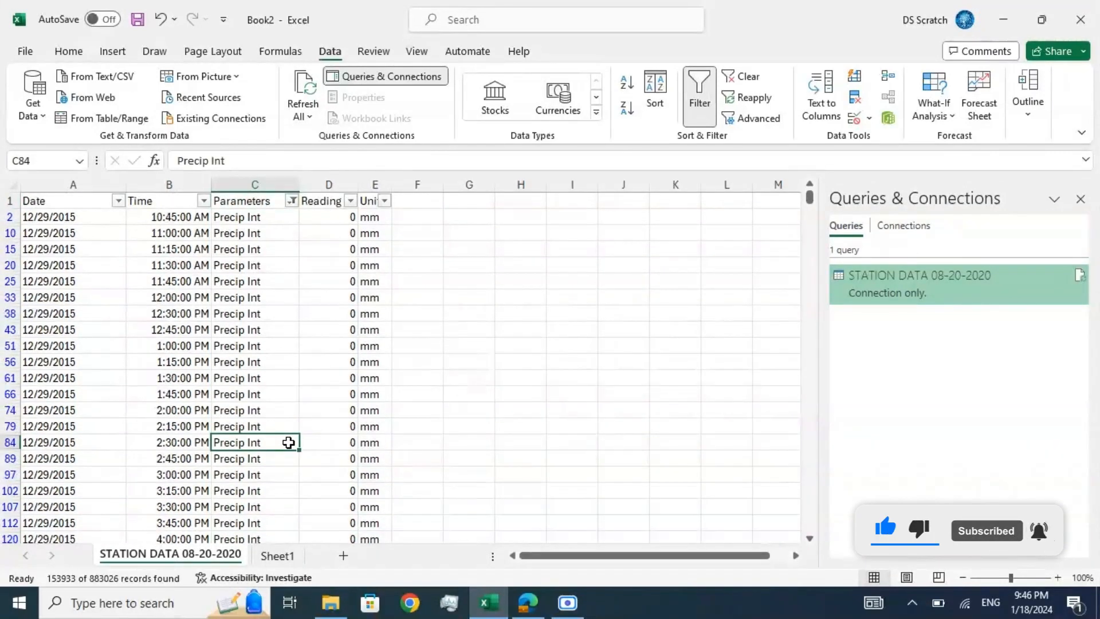
Step: Copy the filtered station data with its subtotal rows into Sheet1 as values only and widen the Date column
click(57, 200)
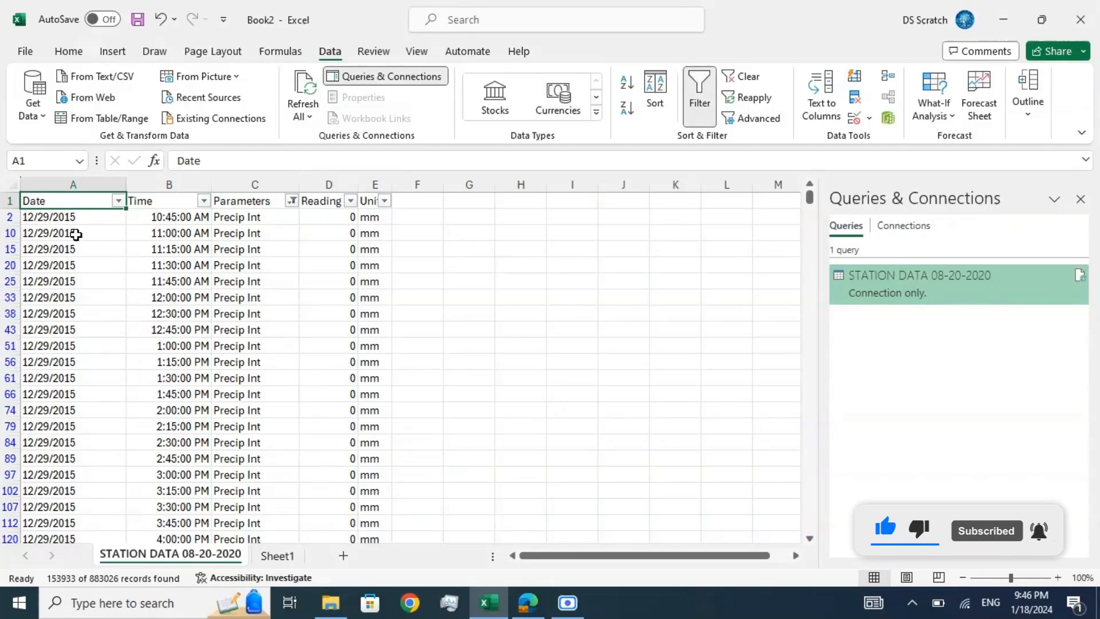
key(ctrl+shift+End)
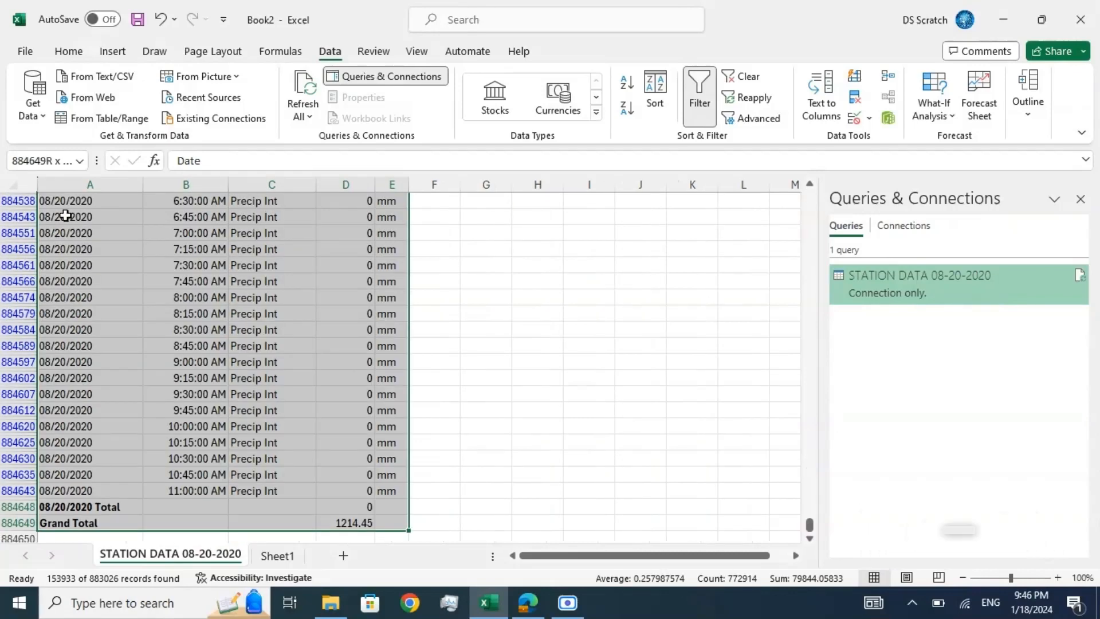
key(ctrl+c)
click(278, 556)
click(67, 51)
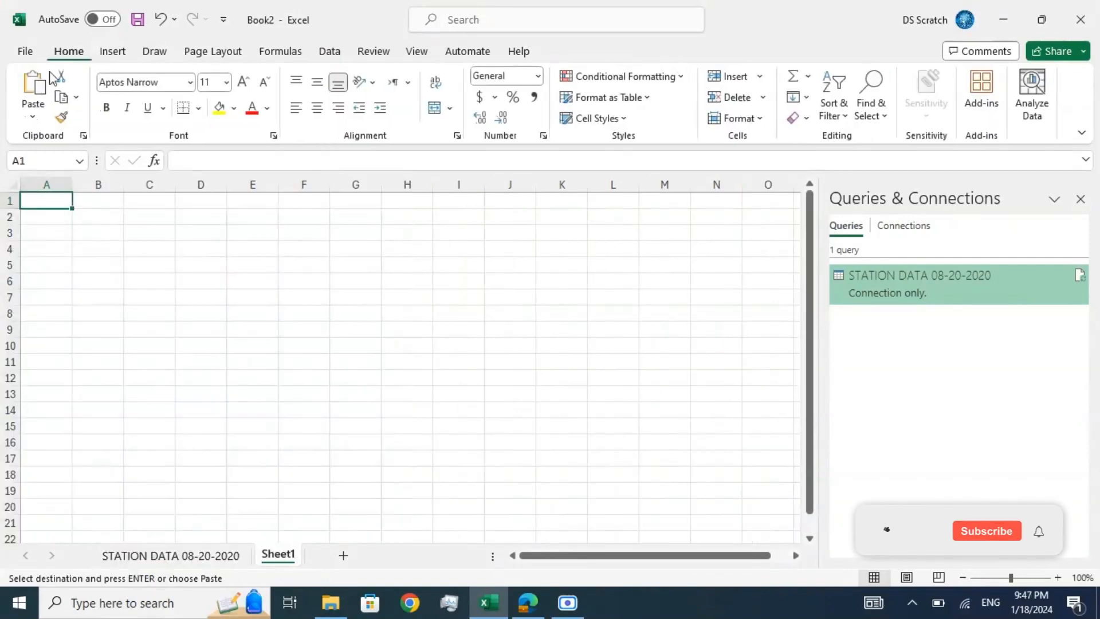
click(36, 113)
click(34, 234)
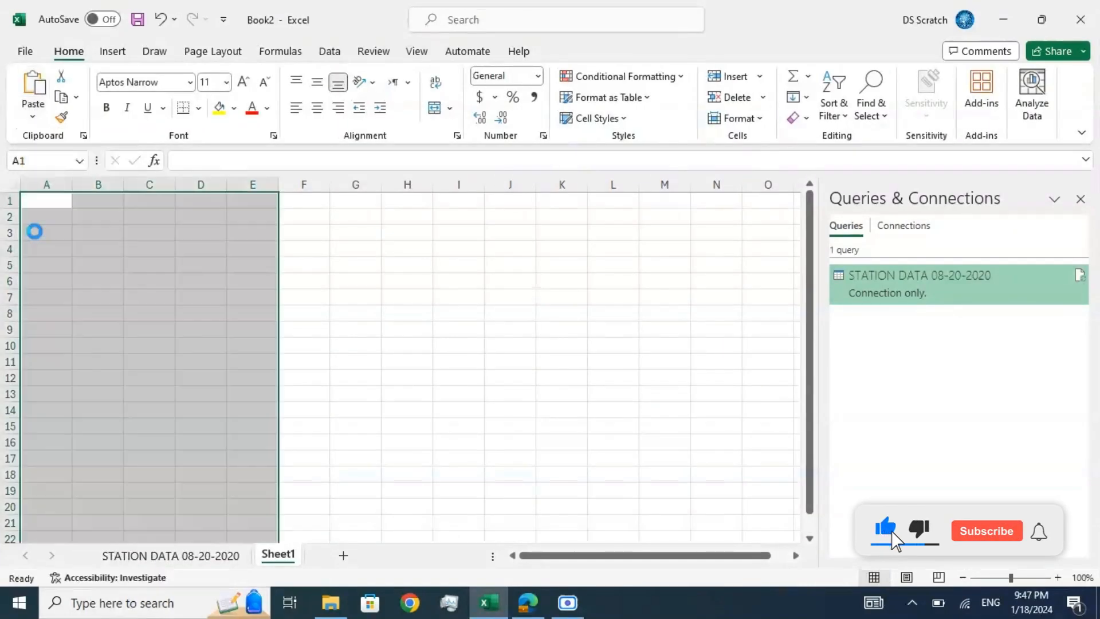
drag(72, 184, 107, 188)
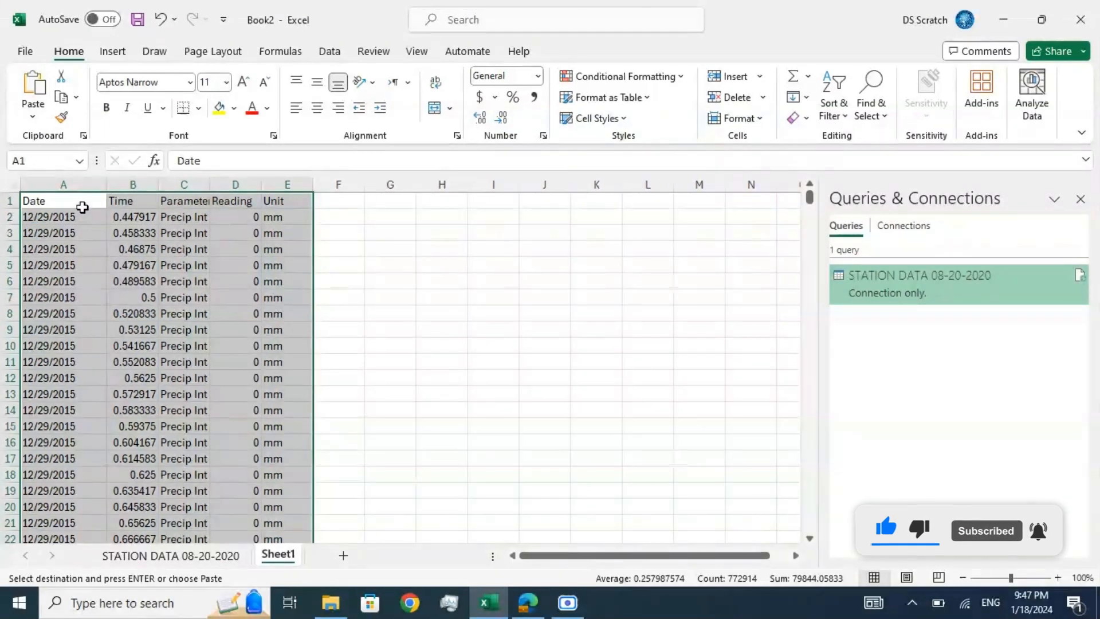
Step: Turn on filtering for the values in Sheet1 and open the Date column's filter options
click(333, 52)
click(698, 93)
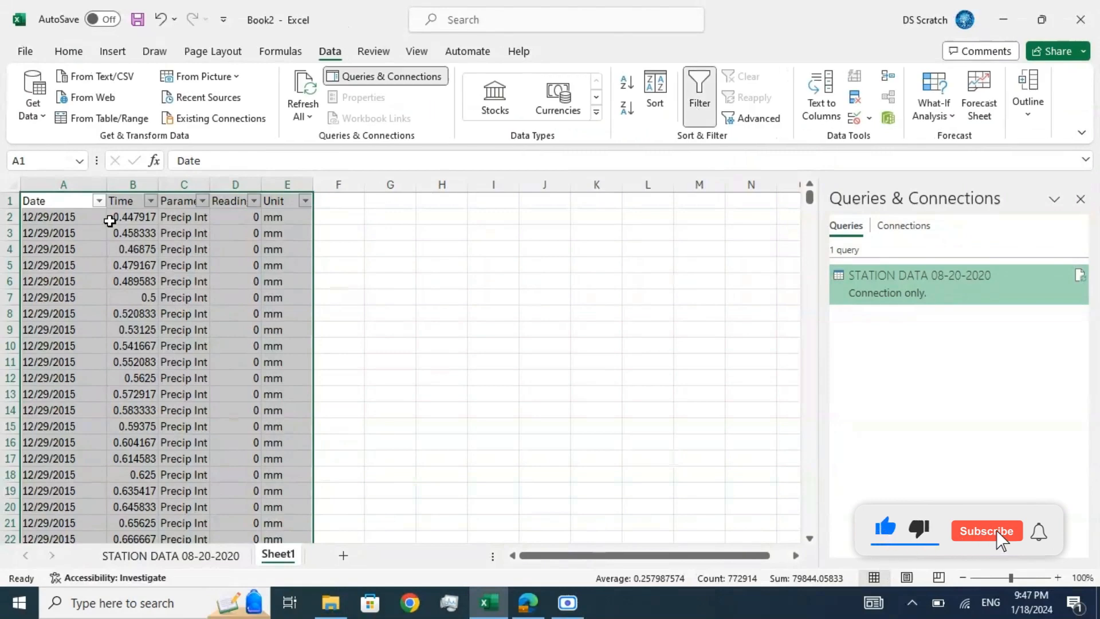
click(99, 200)
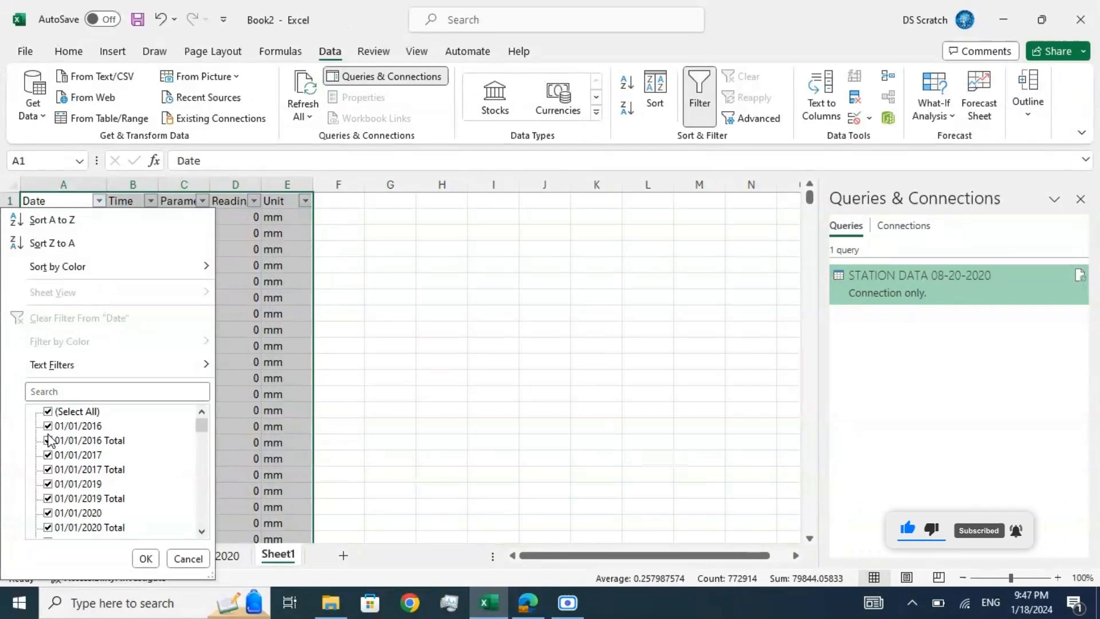
click(48, 412)
click(48, 440)
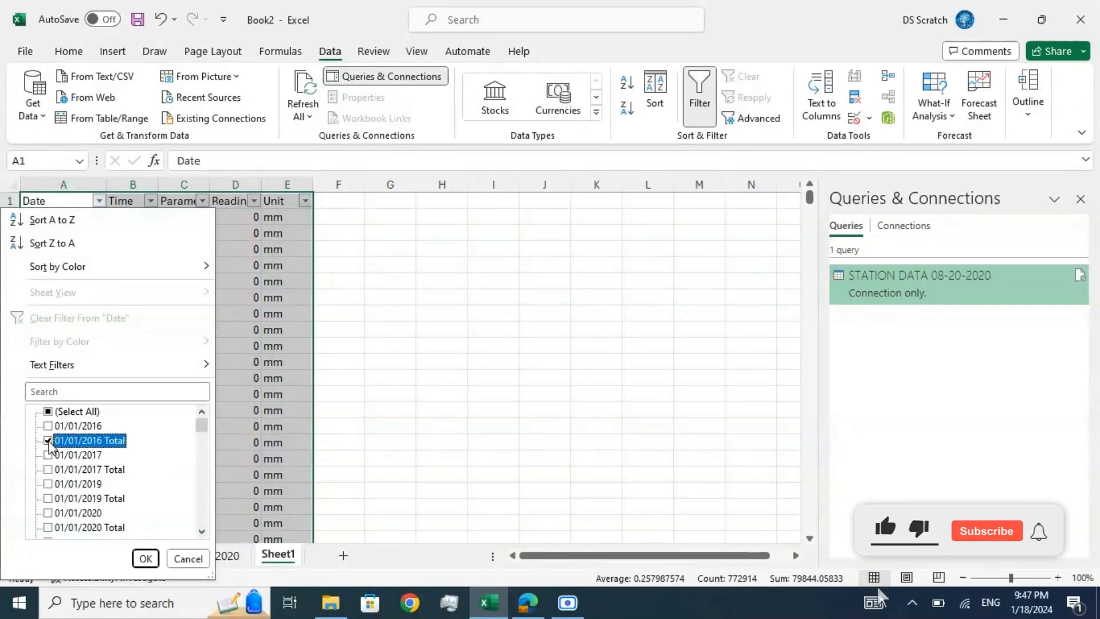
click(48, 455)
click(48, 469)
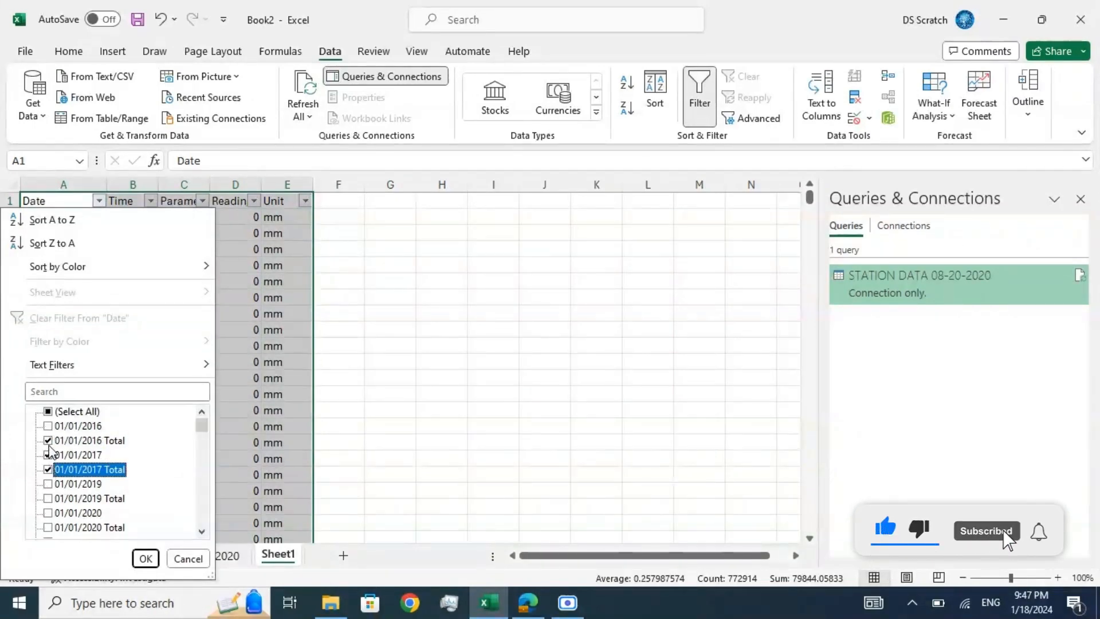
click(48, 414)
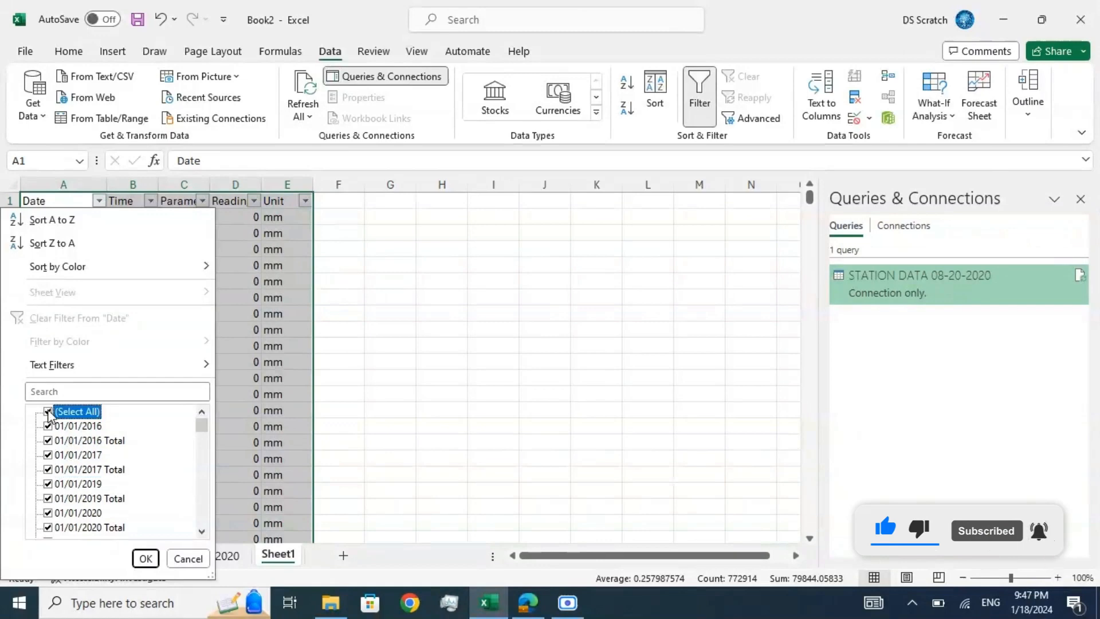
Step: Filter the Date column with a text filter for entries ending with "total" and widen the column slightly
mouse_move(60, 373)
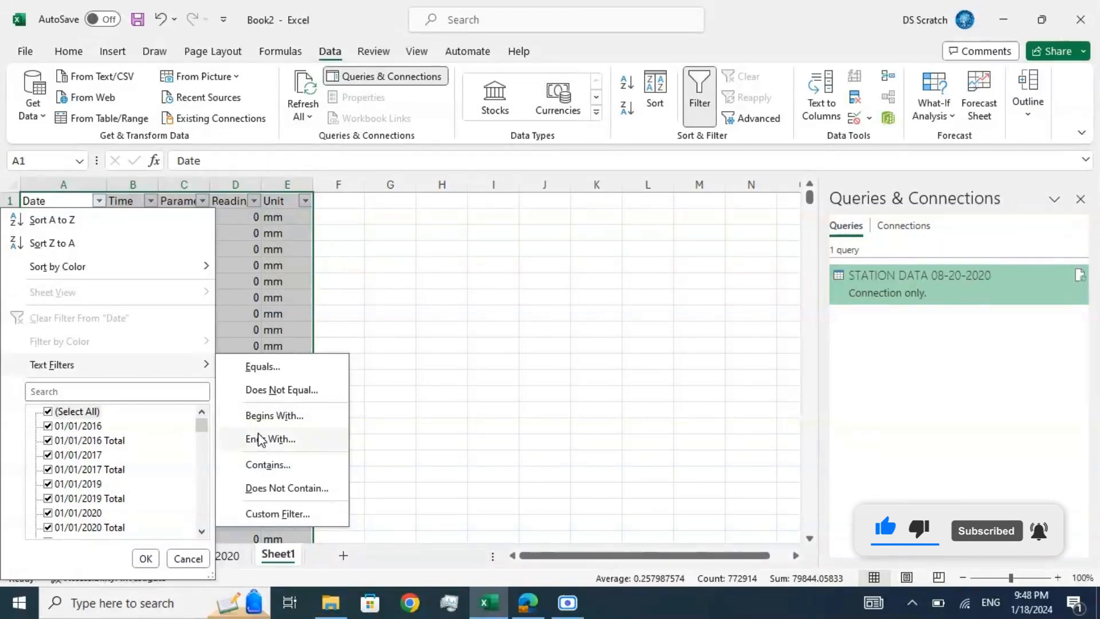
click(291, 441)
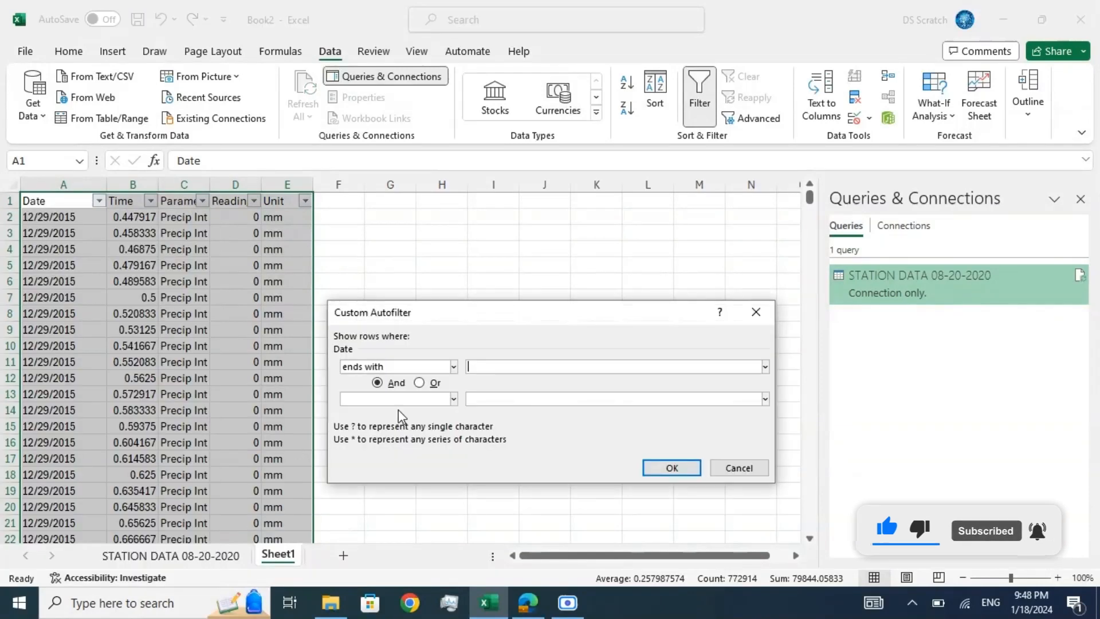
text(total)
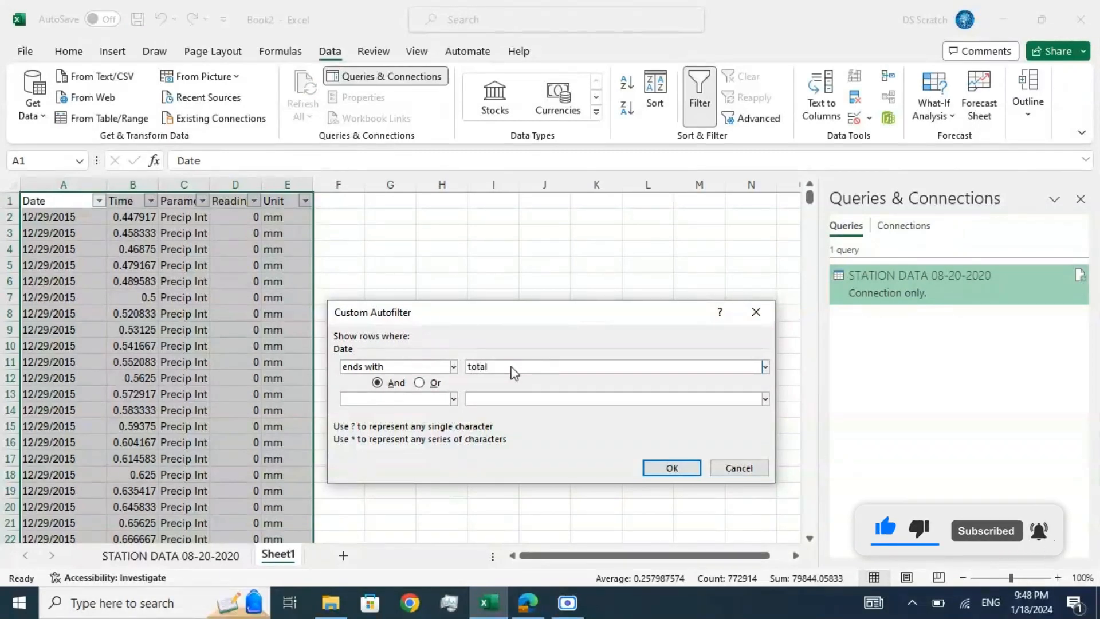
click(653, 467)
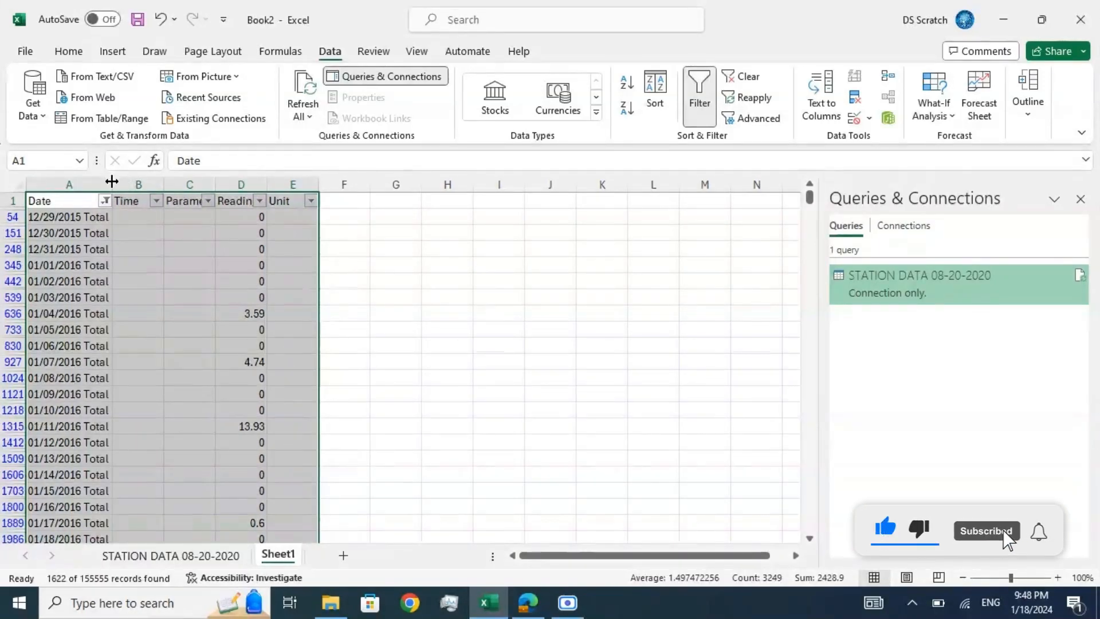
drag(111, 179, 118, 179)
click(130, 222)
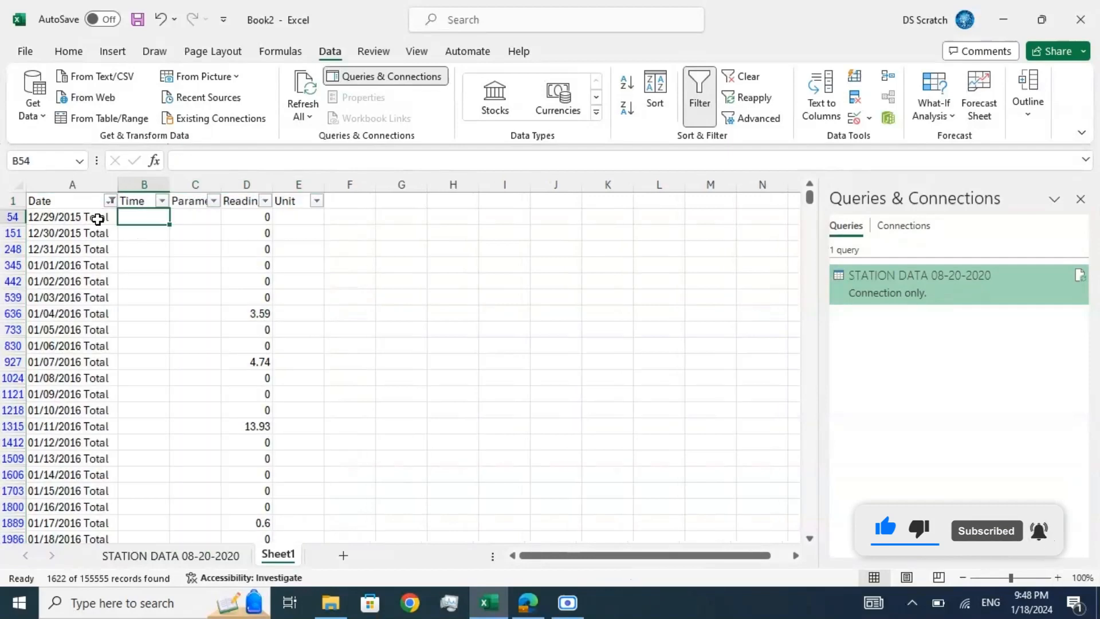
Step: Examine the filtered daily total rows and their Reading values from 12/29/2015 to mid-January 2016
click(96, 219)
key(Down)
key(Down)
key(Down)
key(Down)
key(Down)
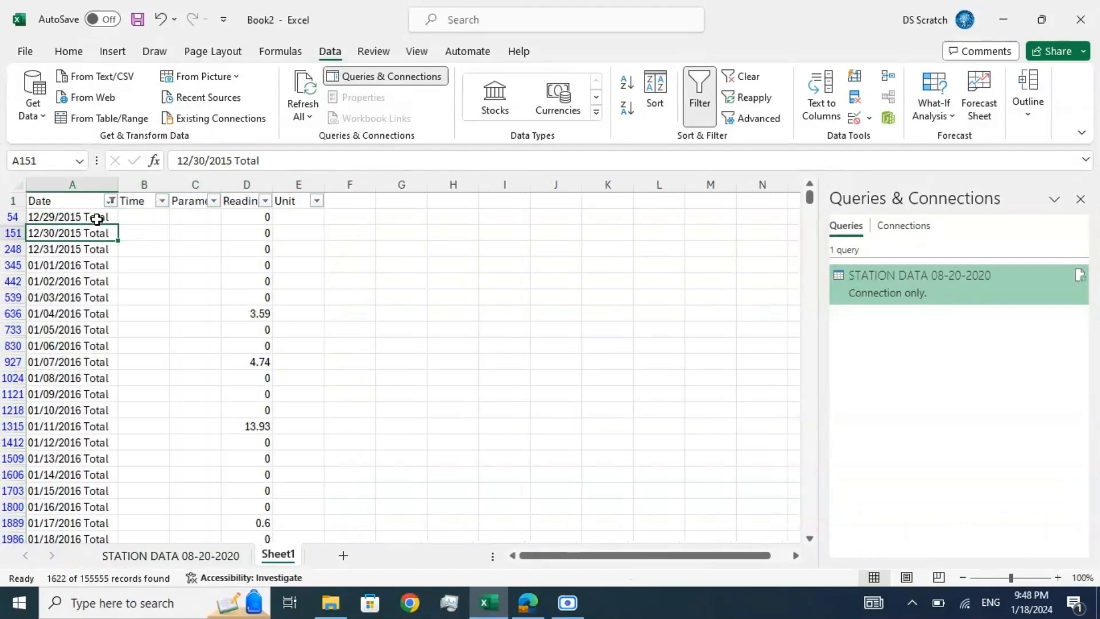
key(Down)
key(Down)
key(Down)
key(Up)
key(Up)
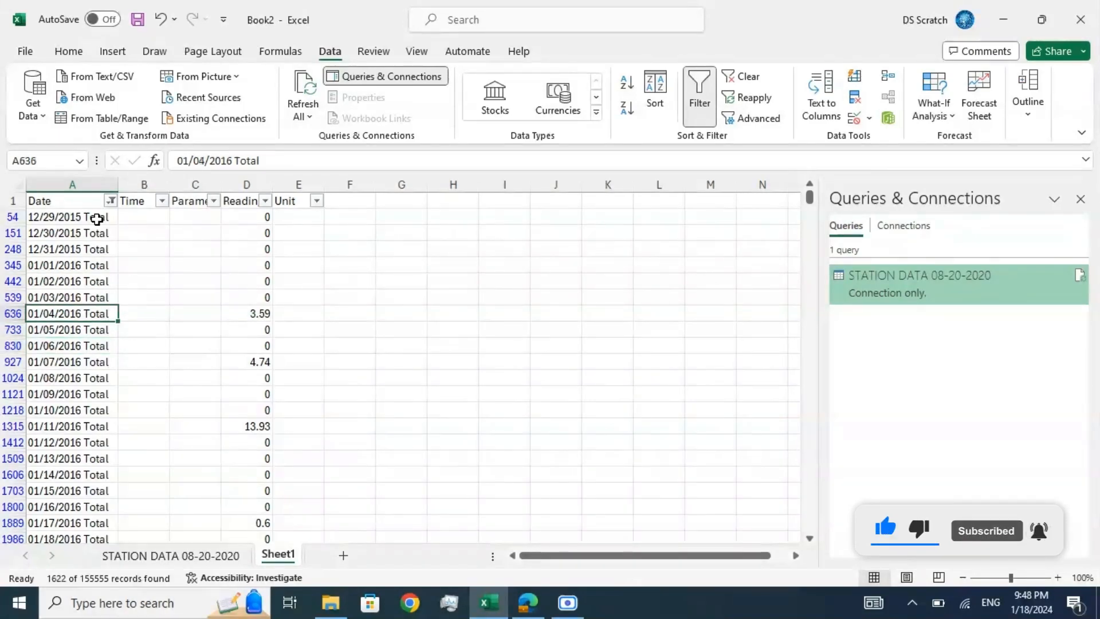
key(Right)
key(Right)
key(Right)
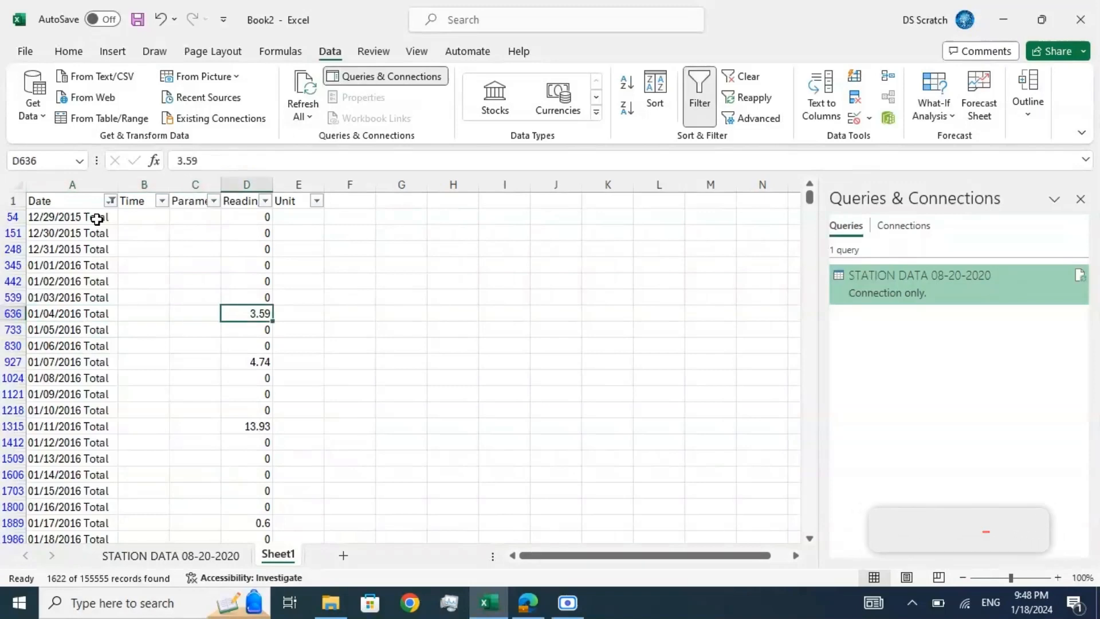
key(Down)
key(Down)
key(Down)
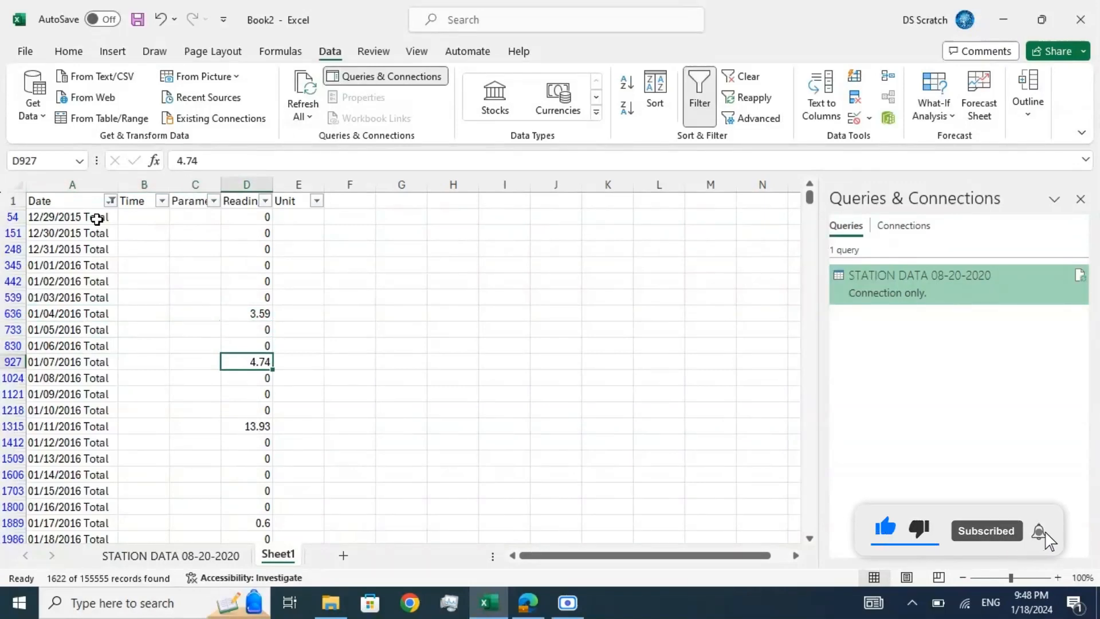
key(Down)
key(Down)
key(Down)
key(Down)
key(Down)
key(Up)
key(Up)
key(Up)
key(Up)
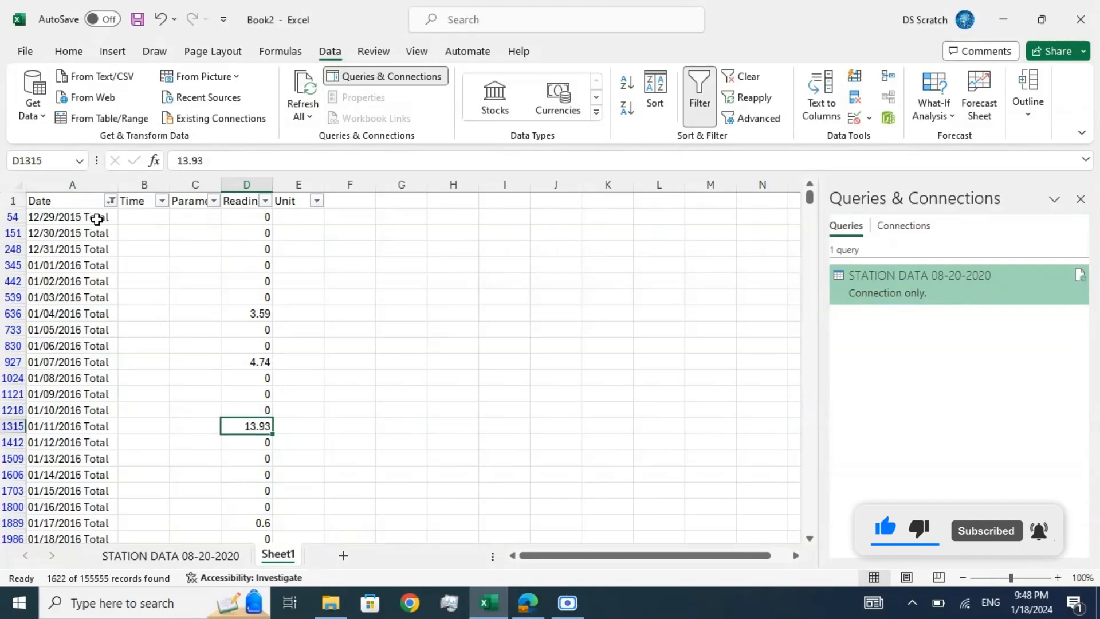
key(ctrl+Up)
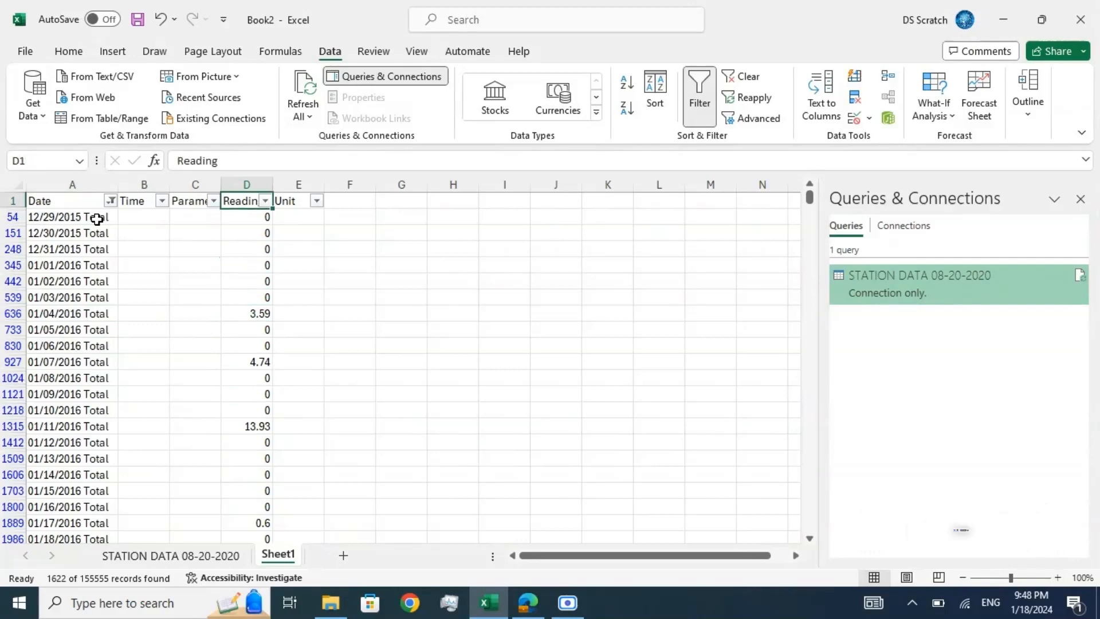
click(58, 205)
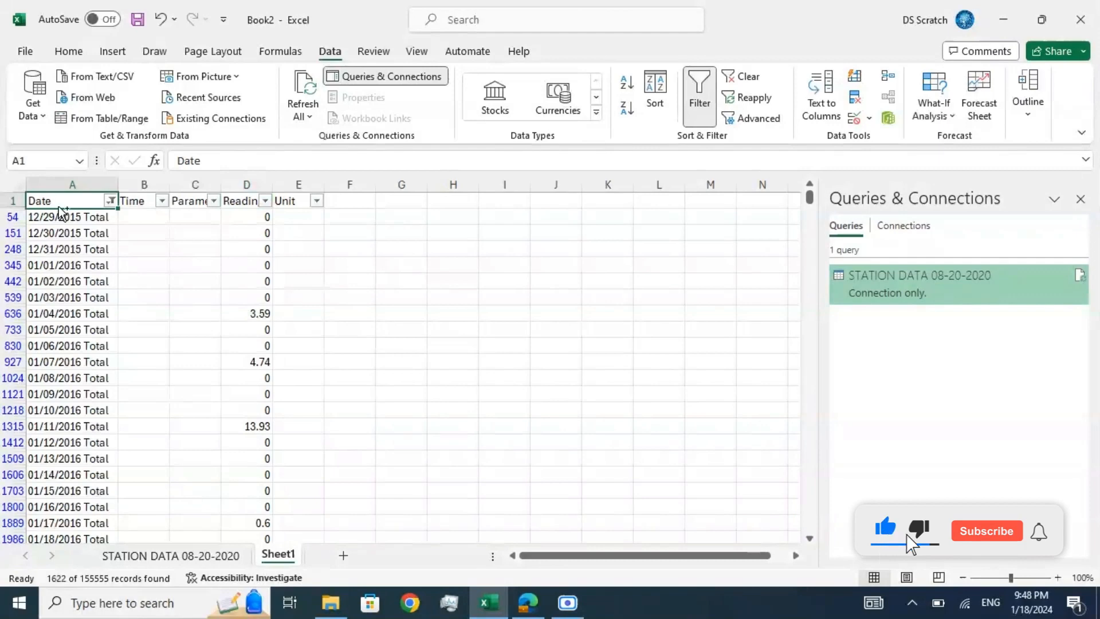
key(ctrl+shift+End)
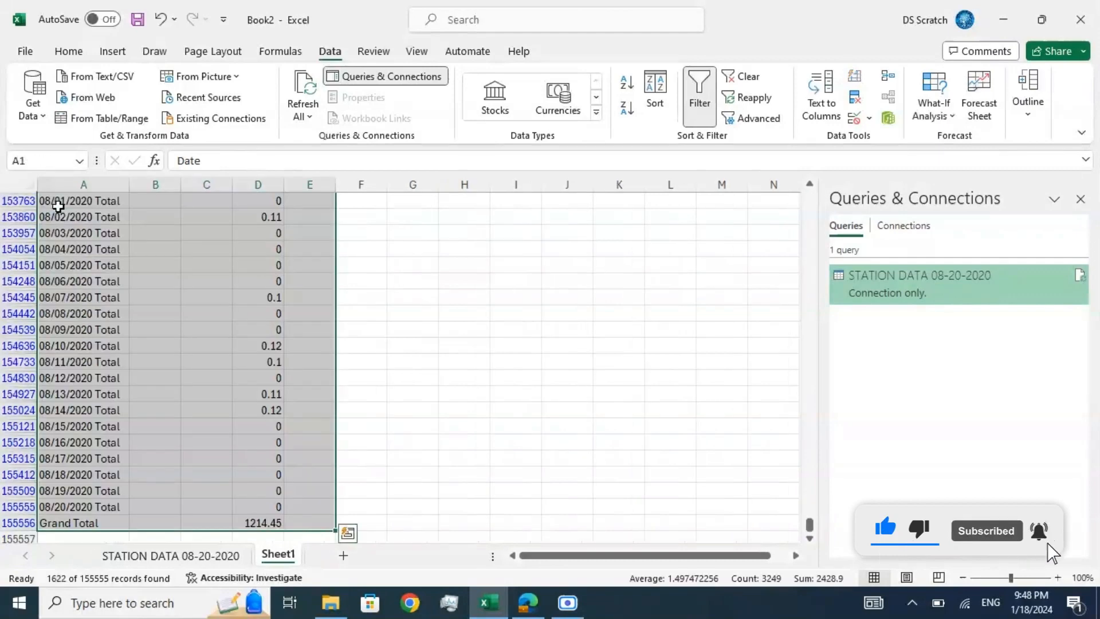
key(ctrl+q)
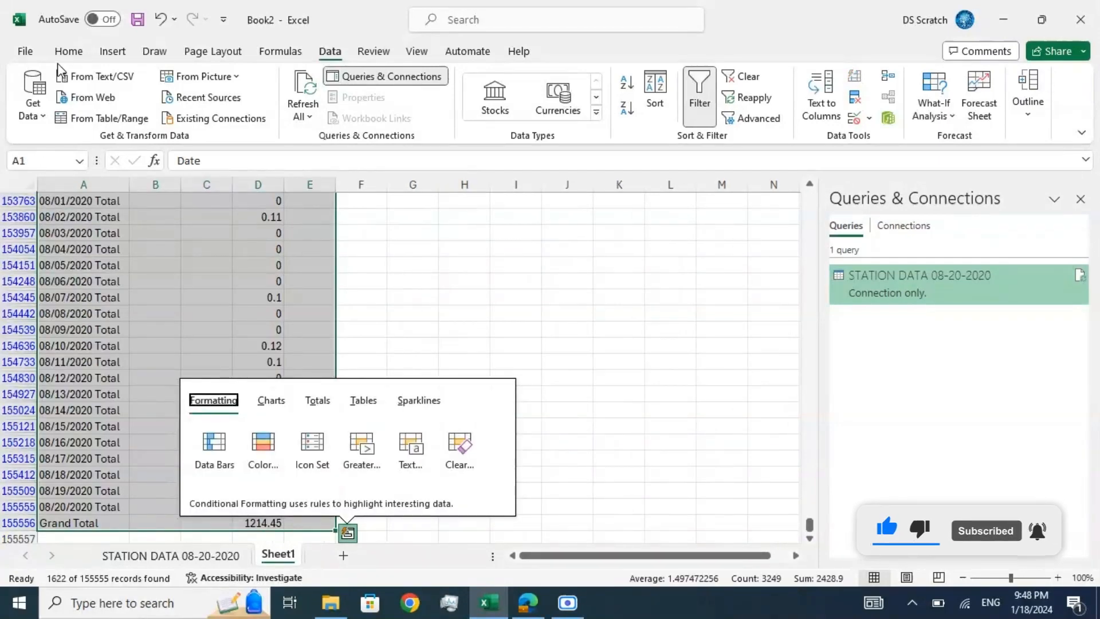
click(248, 253)
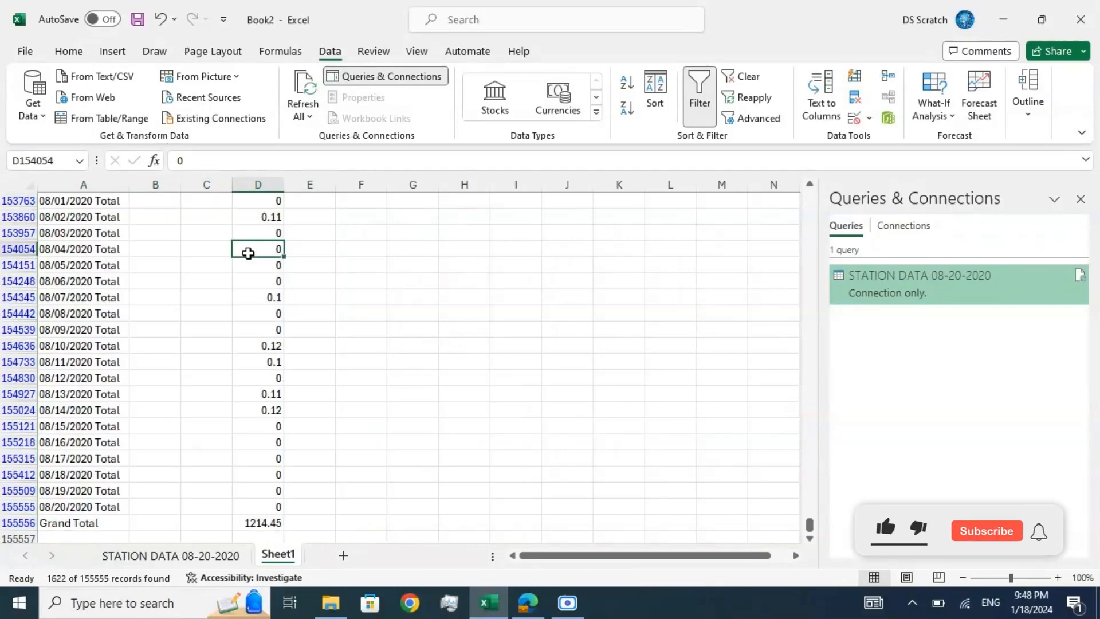
Step: Copy the filtered daily totals from Sheet1 and paste them as values into a new sheet at A1
key(ctrl+a)
key(ctrl+c)
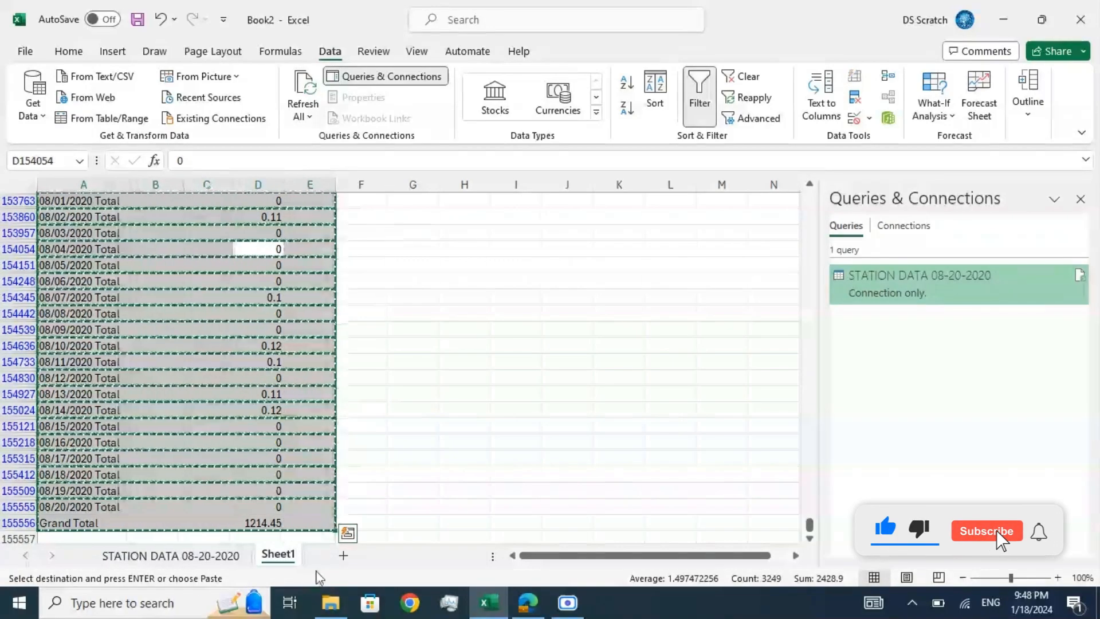
click(344, 555)
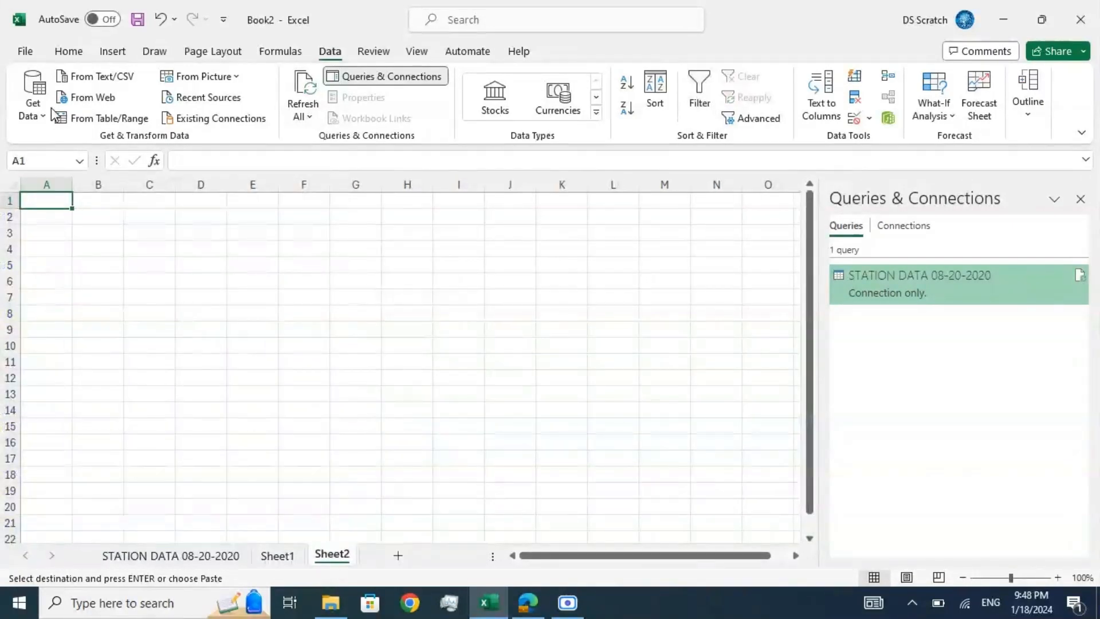
click(69, 51)
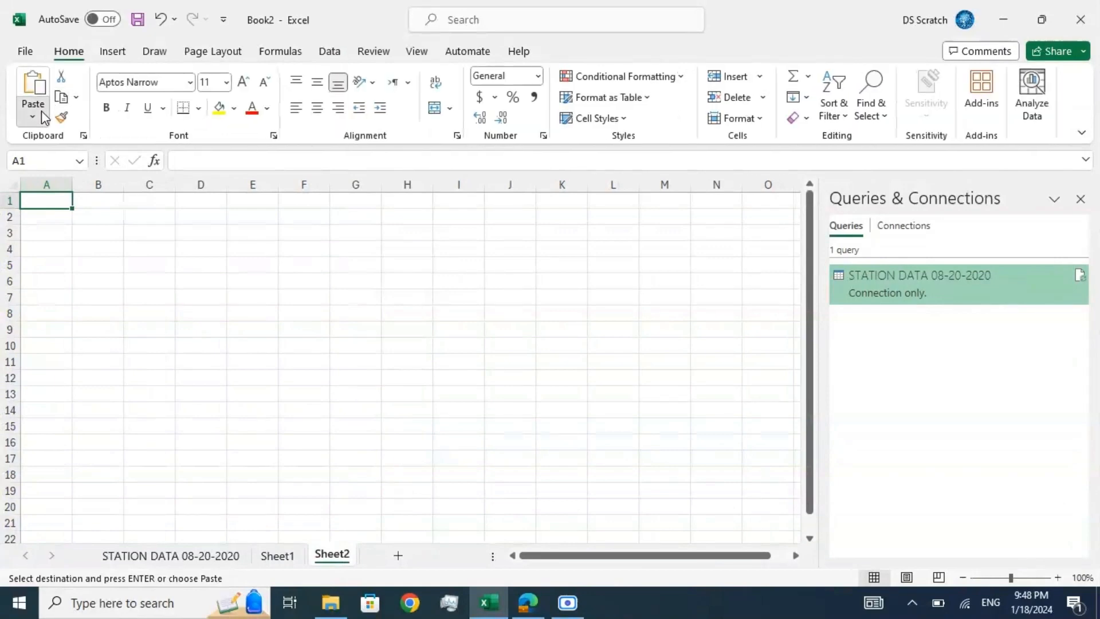
click(33, 115)
click(30, 240)
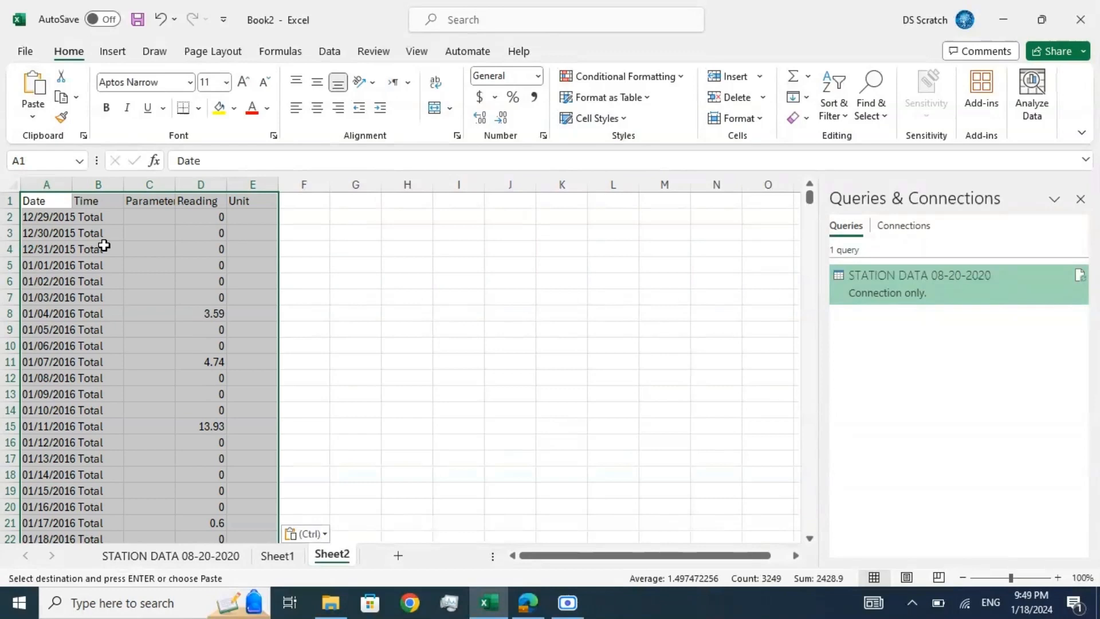
Step: Examine the date labels of the daily totals in Sheet2, from the header row down into February 2016
click(81, 199)
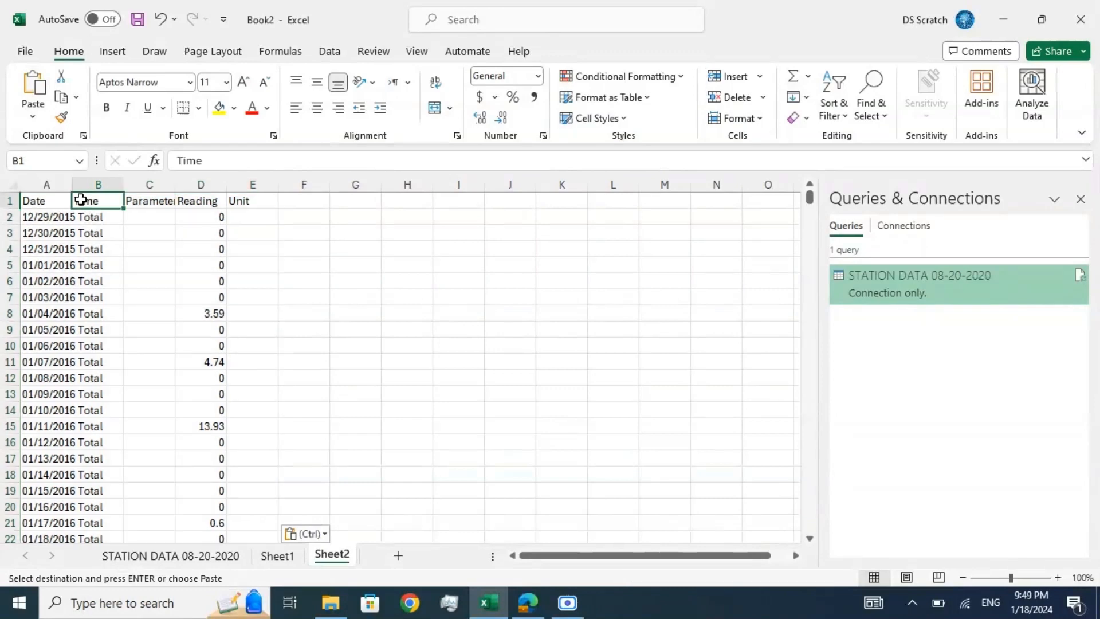
click(54, 205)
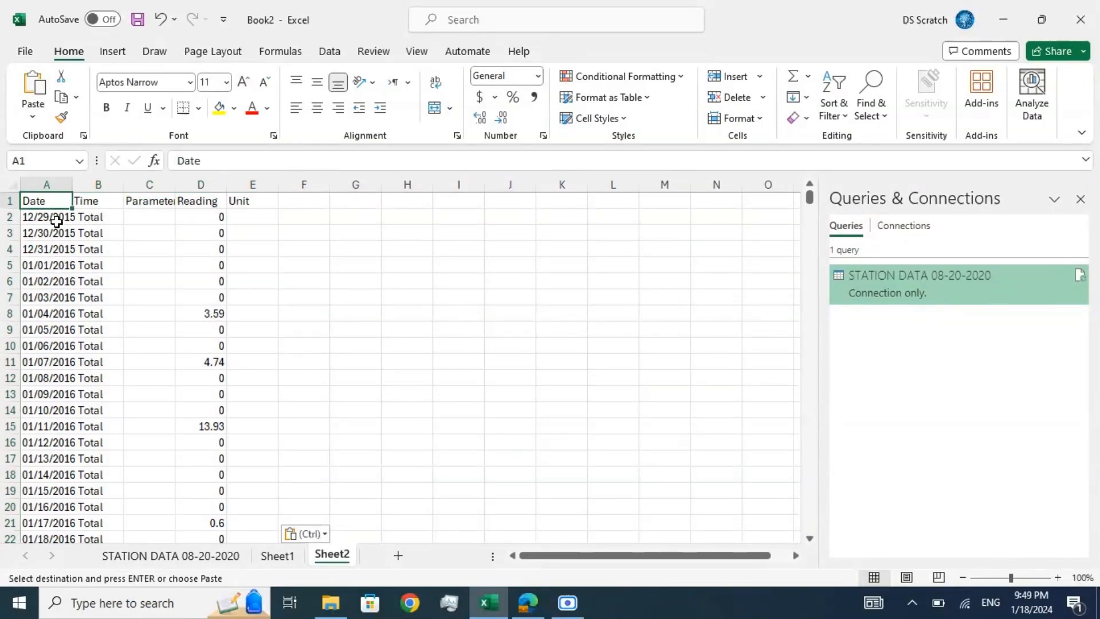
click(57, 223)
key(Down)
key(Down)
key(Down)
key(Down)
key(Down)
key(Down)
key(Down)
key(Down)
key(Down)
key(Down)
key(Down)
key(Down)
key(Down)
key(Down)
key(Down)
key(Down)
key(Down)
key(Down)
key(Down)
key(Down)
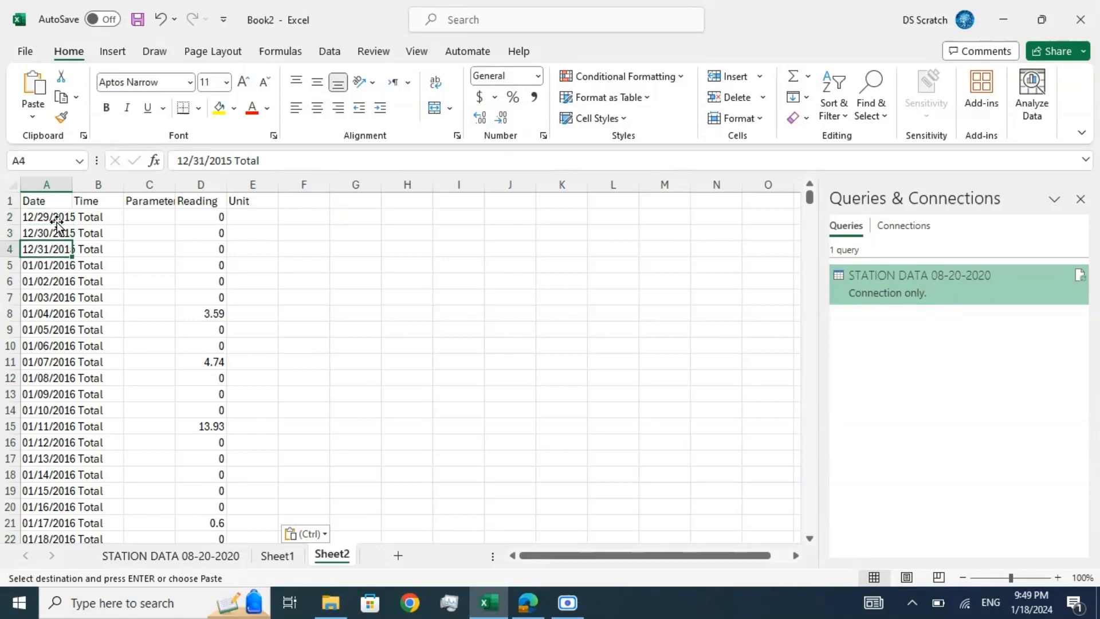
key(Down)
key(Down)
key(Down)
key(Down)
key(Down)
key(Down)
key(Down)
key(Down)
key(Down)
key(Down)
key(Down)
key(Down)
key(Down)
key(Down)
key(Down)
key(Down)
key(Down)
key(Down)
key(Down)
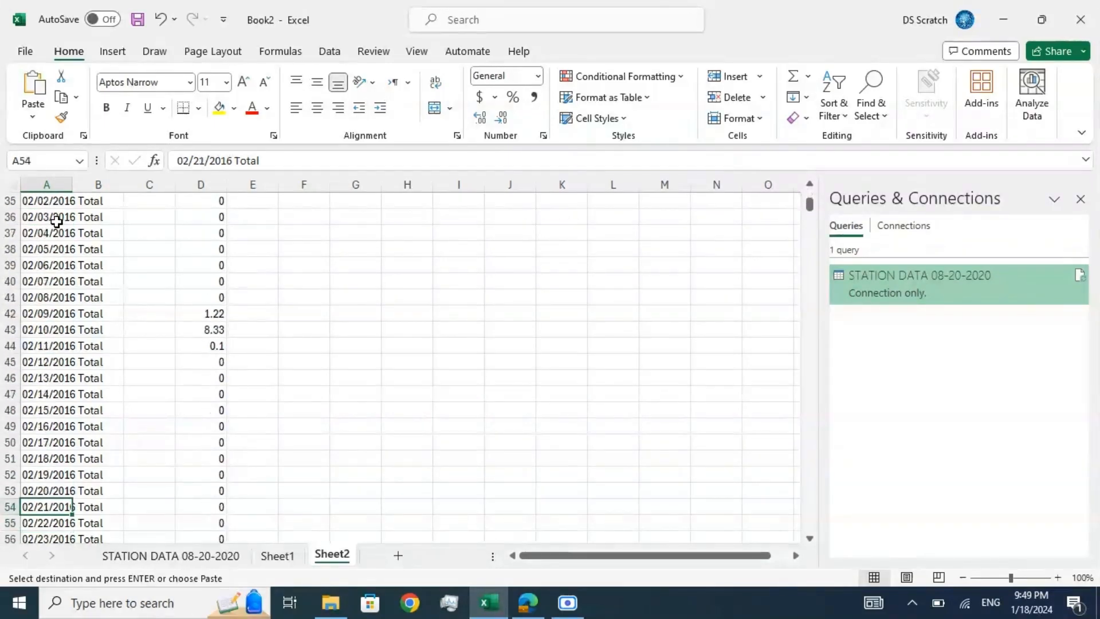
key(Up)
key(Up)
key(Up)
key(Up)
key(Up)
key(Up)
key(Up)
key(Up)
key(Up)
key(Up)
key(Up)
key(Up)
key(Up)
key(Up)
key(Up)
key(Up)
key(Up)
key(Up)
key(Up)
key(Up)
key(Up)
key(Up)
key(Up)
key(Up)
key(Up)
key(Up)
key(Up)
key(Up)
key(Up)
key(Up)
key(Up)
key(Up)
key(Up)
key(Up)
key(Up)
key(Up)
key(Up)
key(Up)
key(Up)
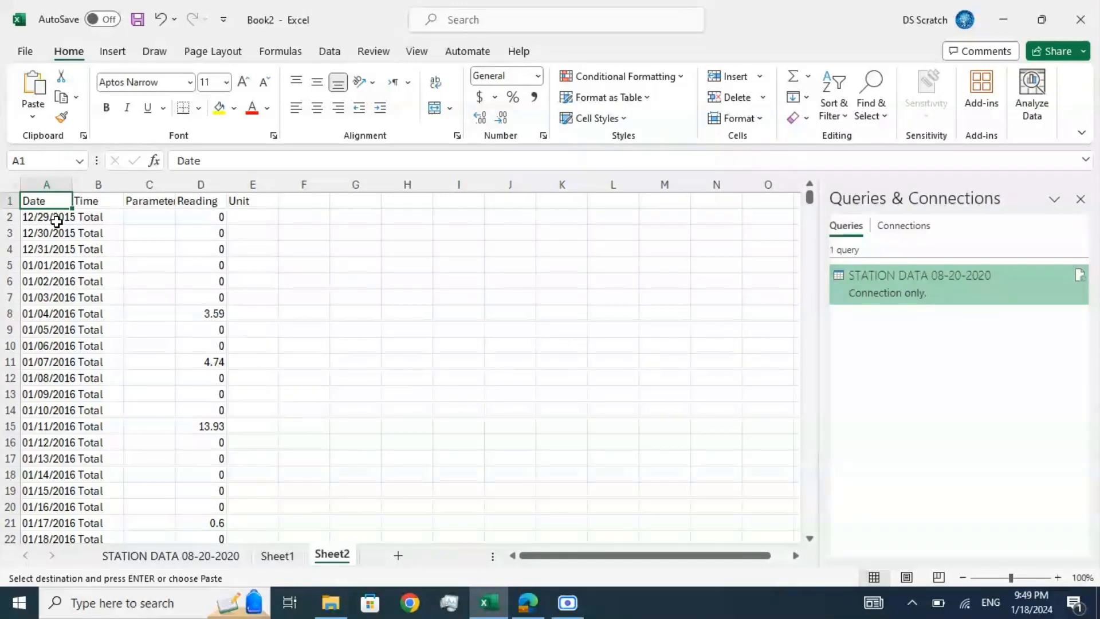
click(118, 220)
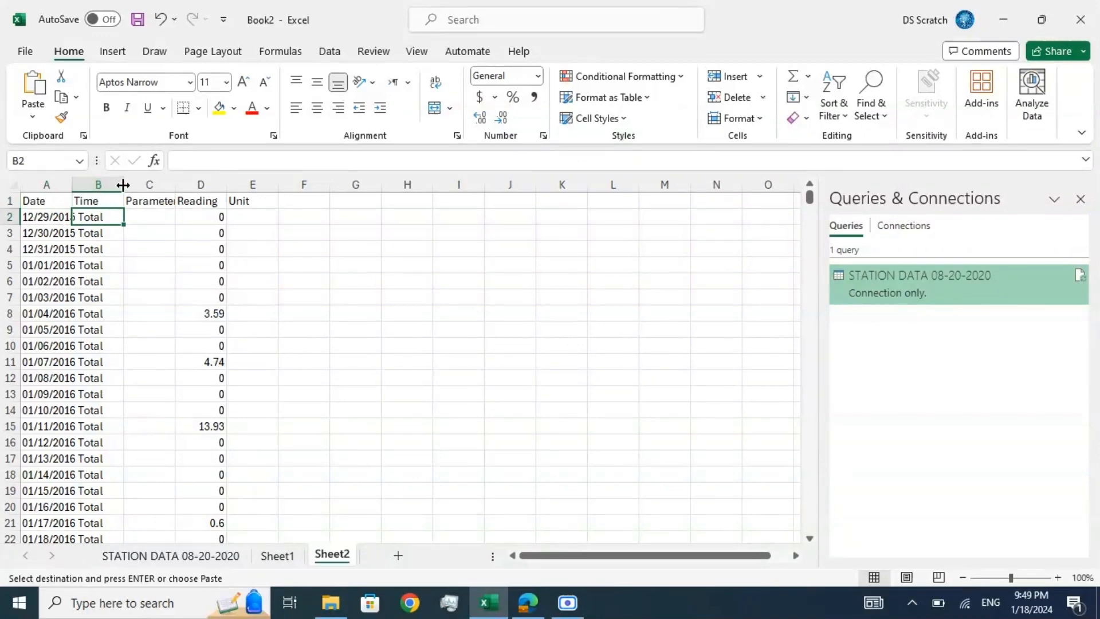
Step: Widen the Date column in Sheet2 and delete the Time, Parameter and Unit columns
drag(72, 184, 208, 182)
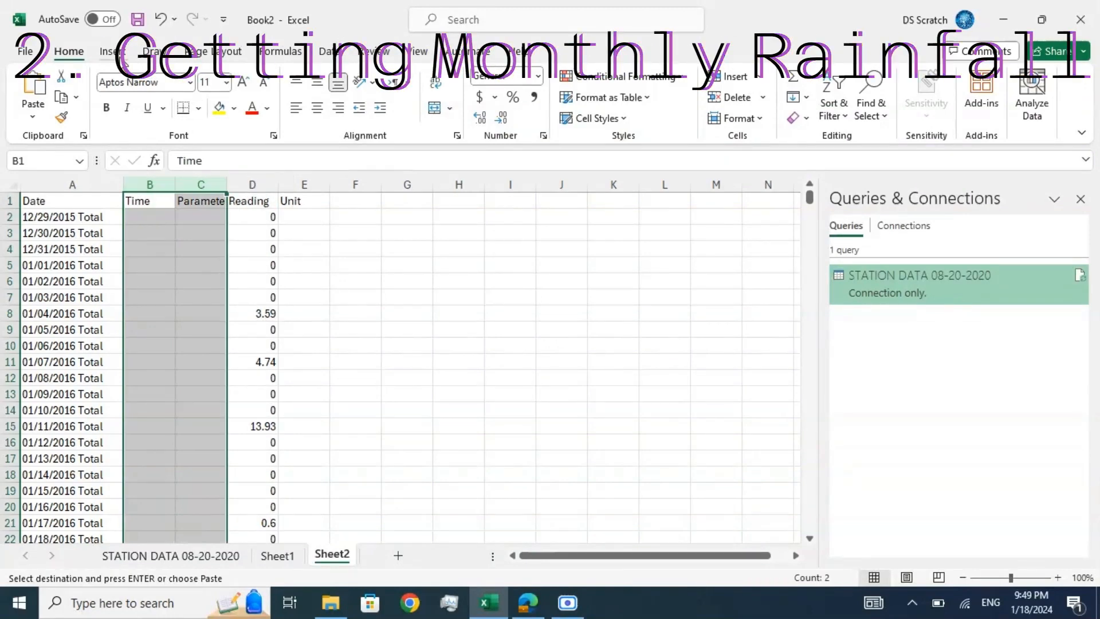
click(121, 56)
click(79, 54)
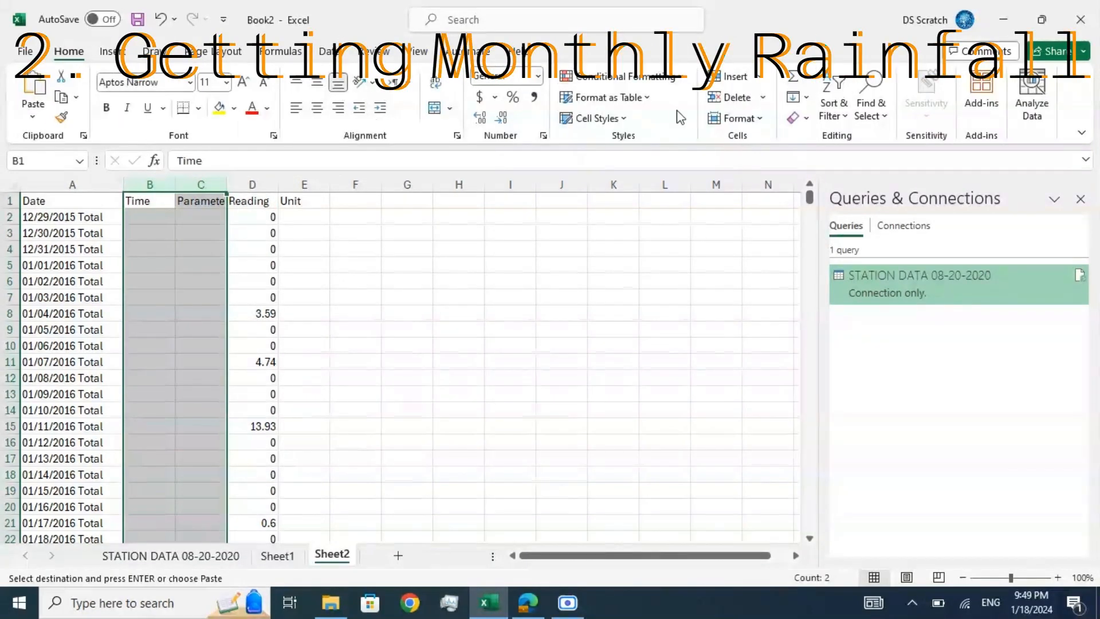
click(733, 98)
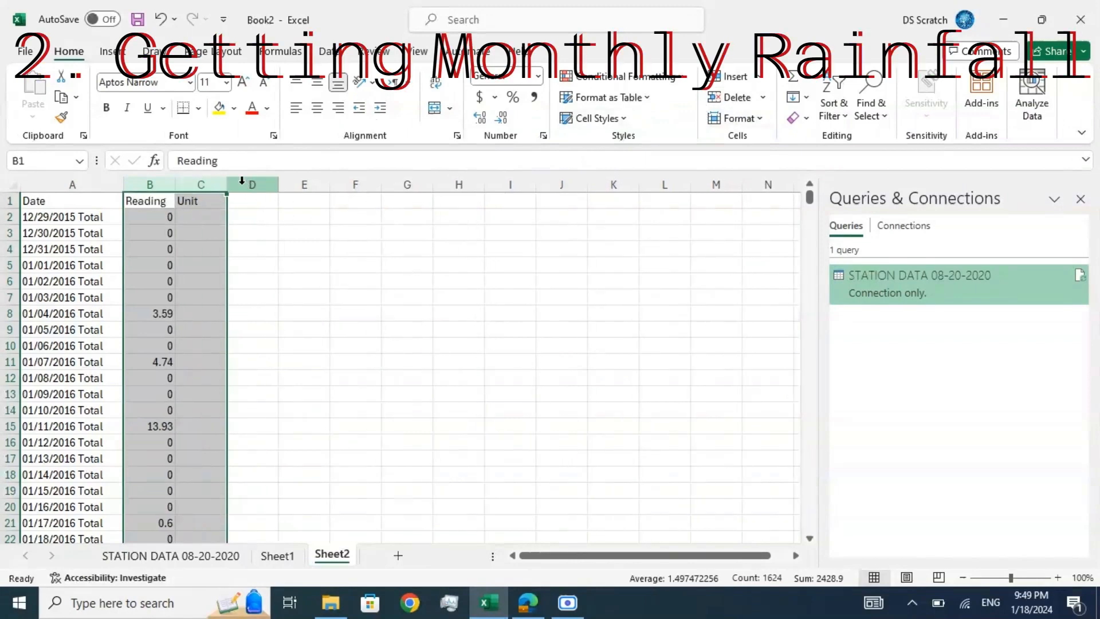
click(208, 183)
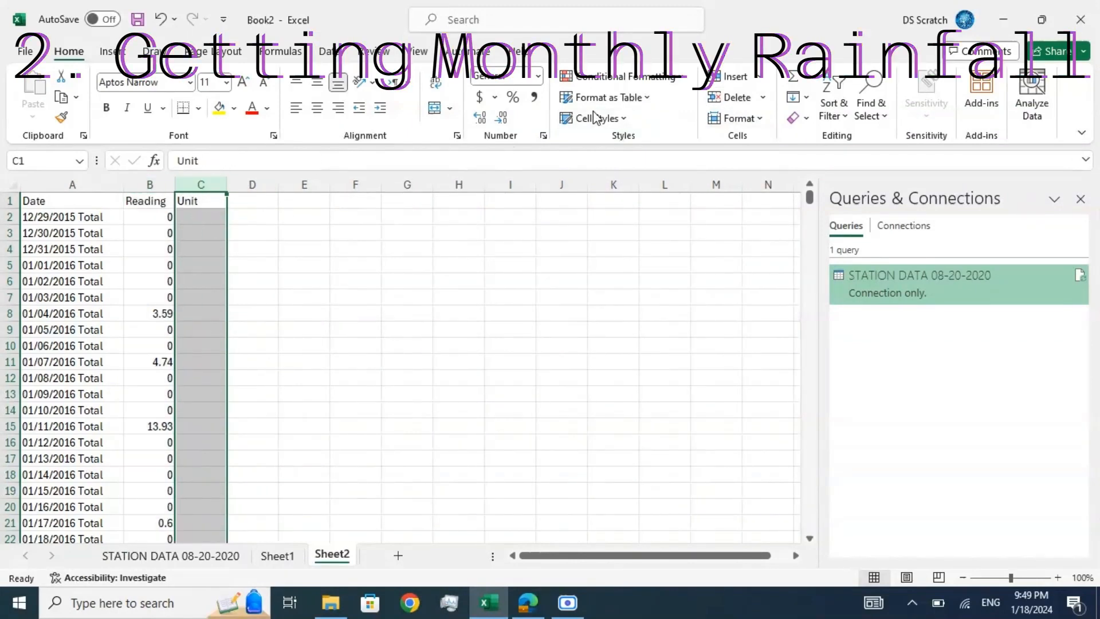
click(734, 97)
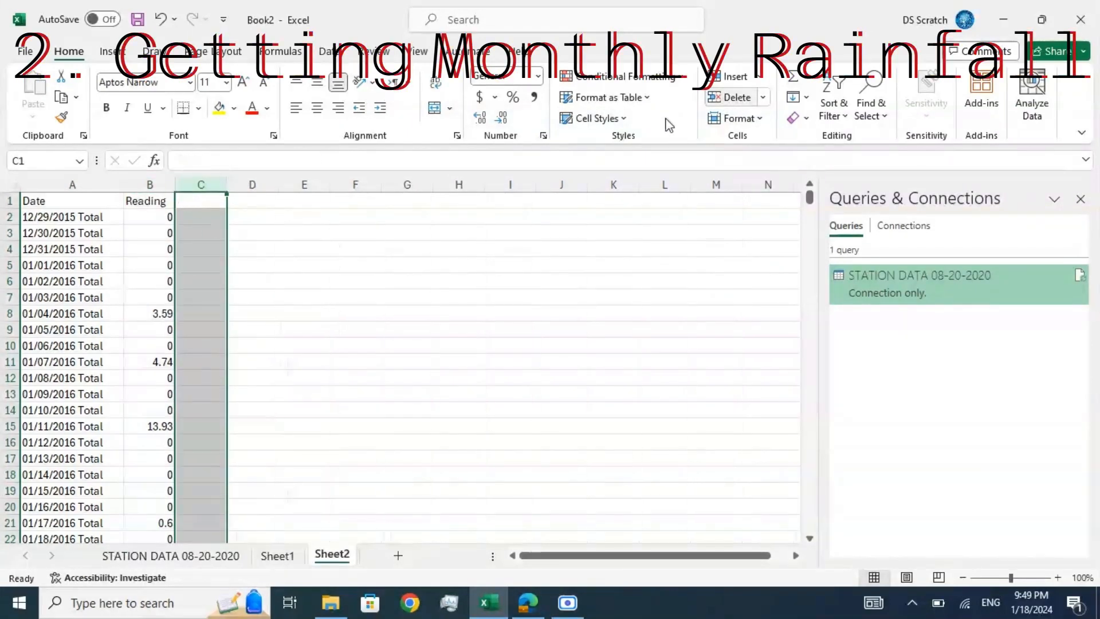
click(255, 267)
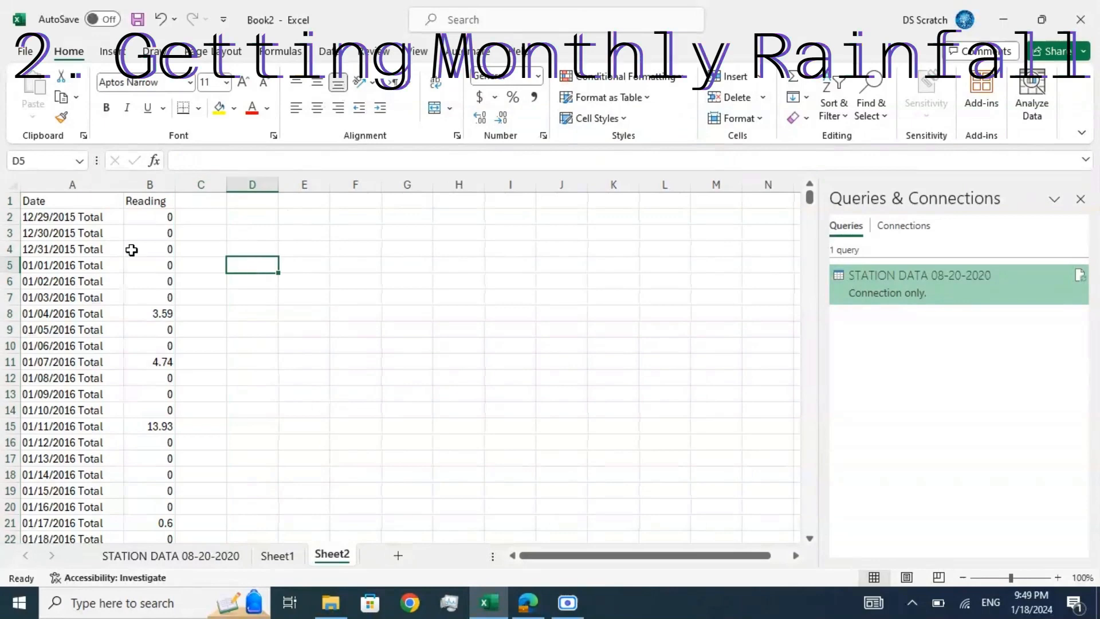
Step: Insert a blank column between the Date and Reading columns in Sheet2
click(116, 221)
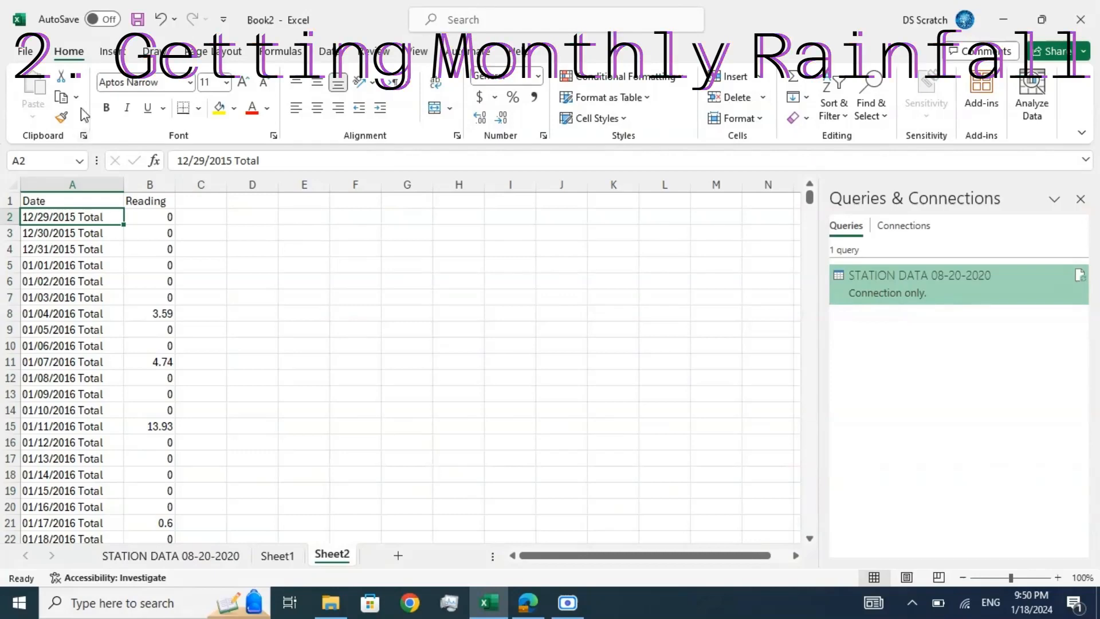
click(332, 52)
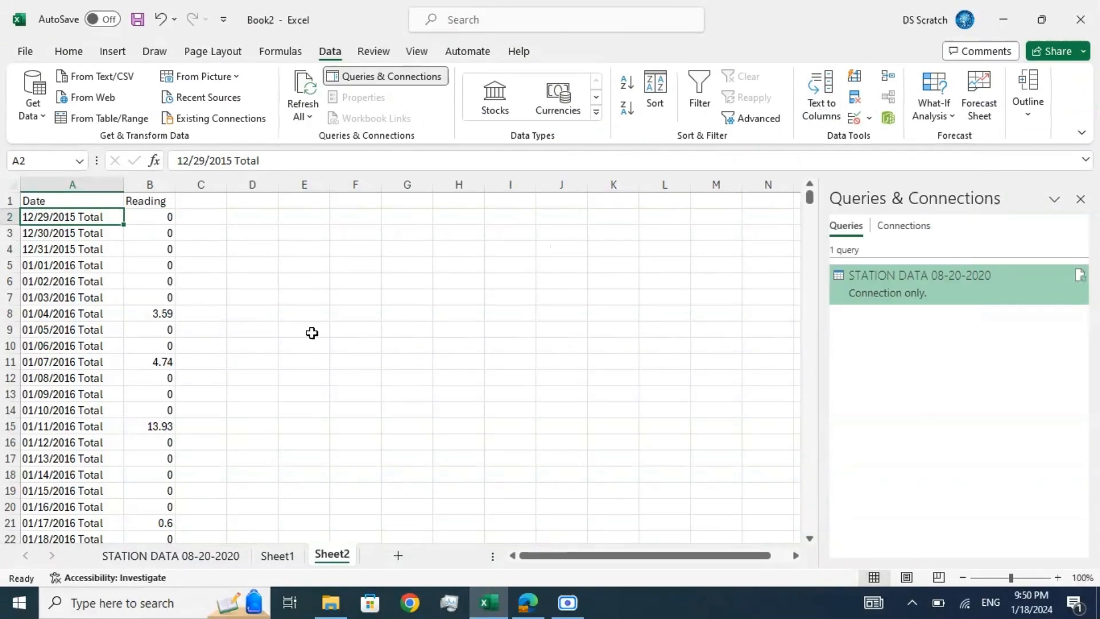
click(252, 329)
click(159, 181)
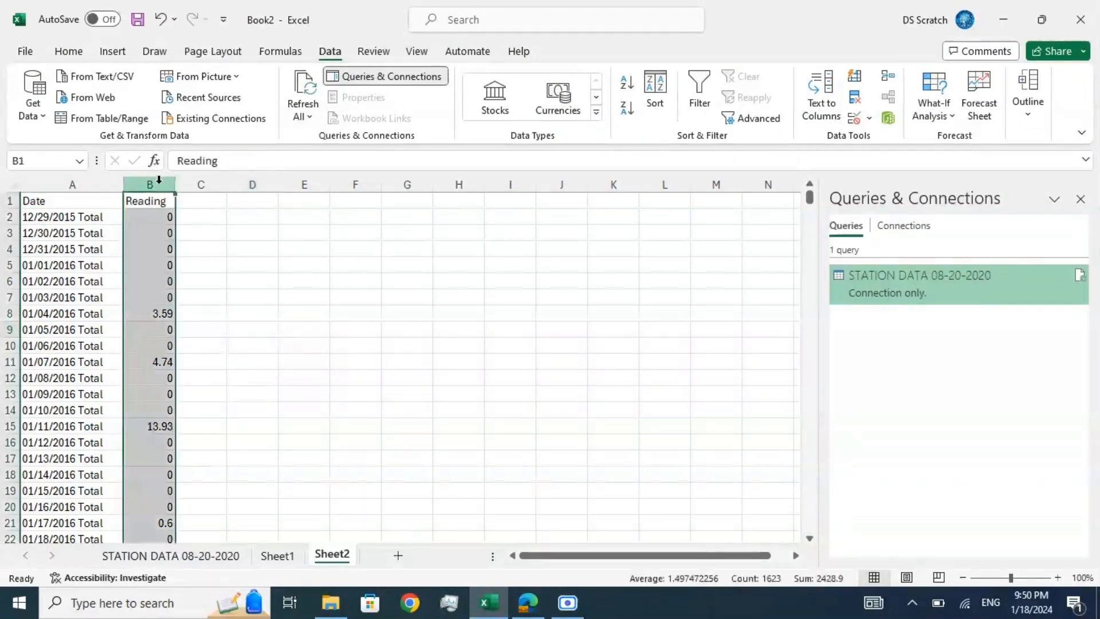
click(69, 51)
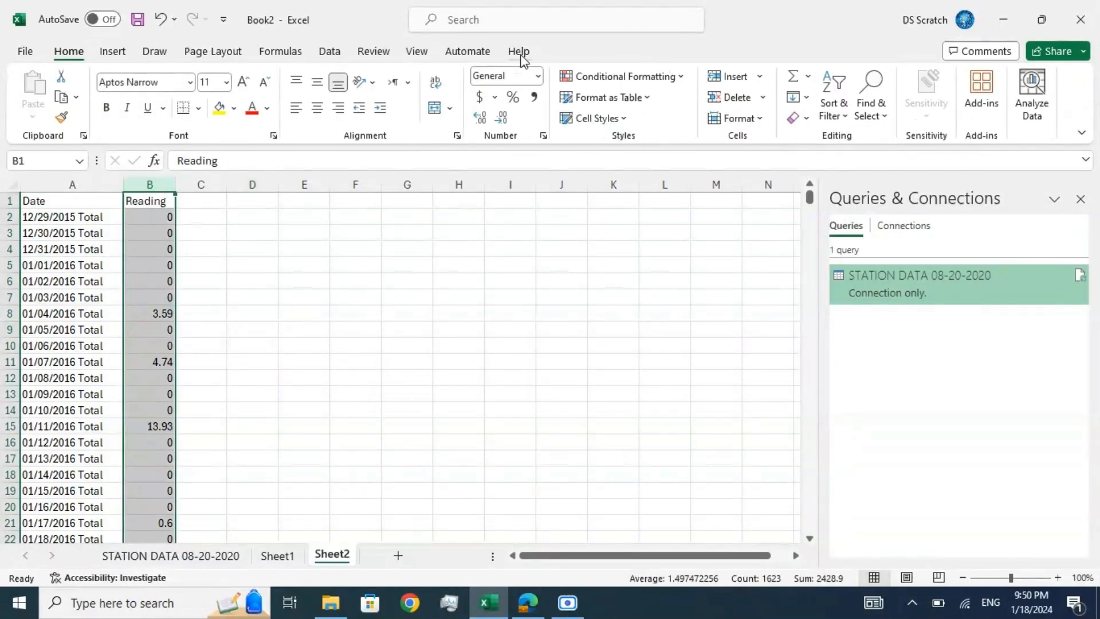
click(728, 77)
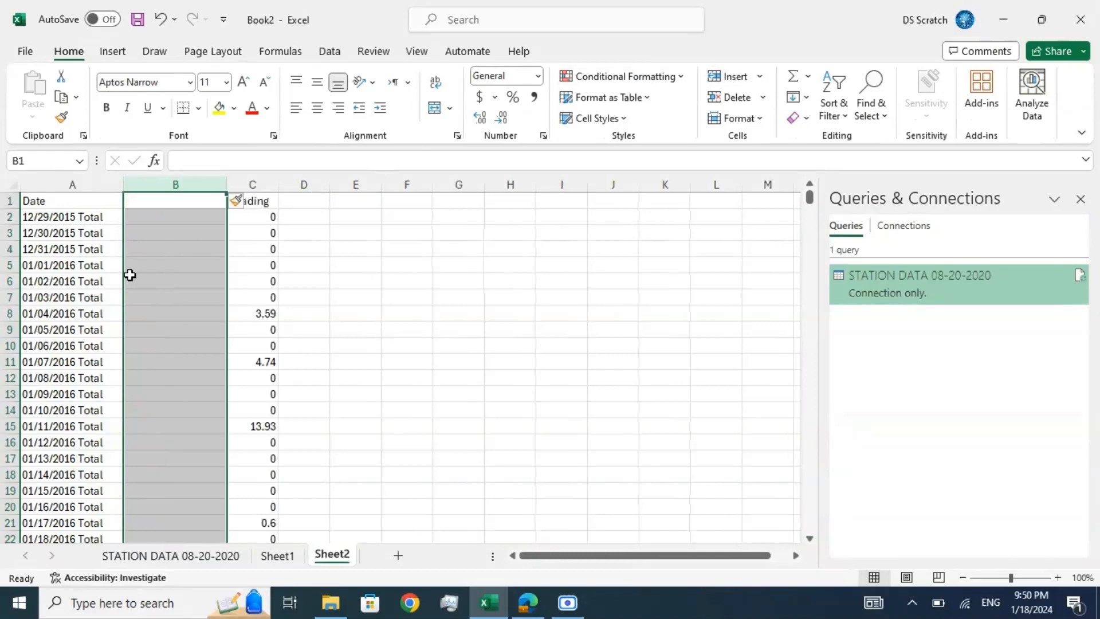
click(149, 223)
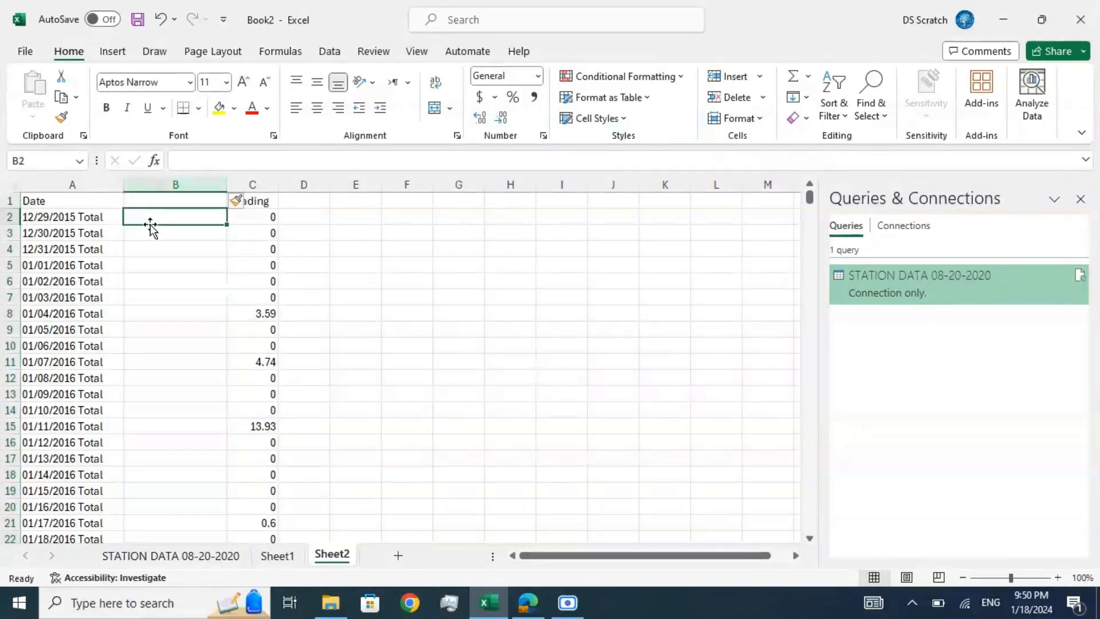
Step: Split the Date column with Text to Columns as delimited data using tab and space delimiters, General format, and destination $A$1
click(68, 214)
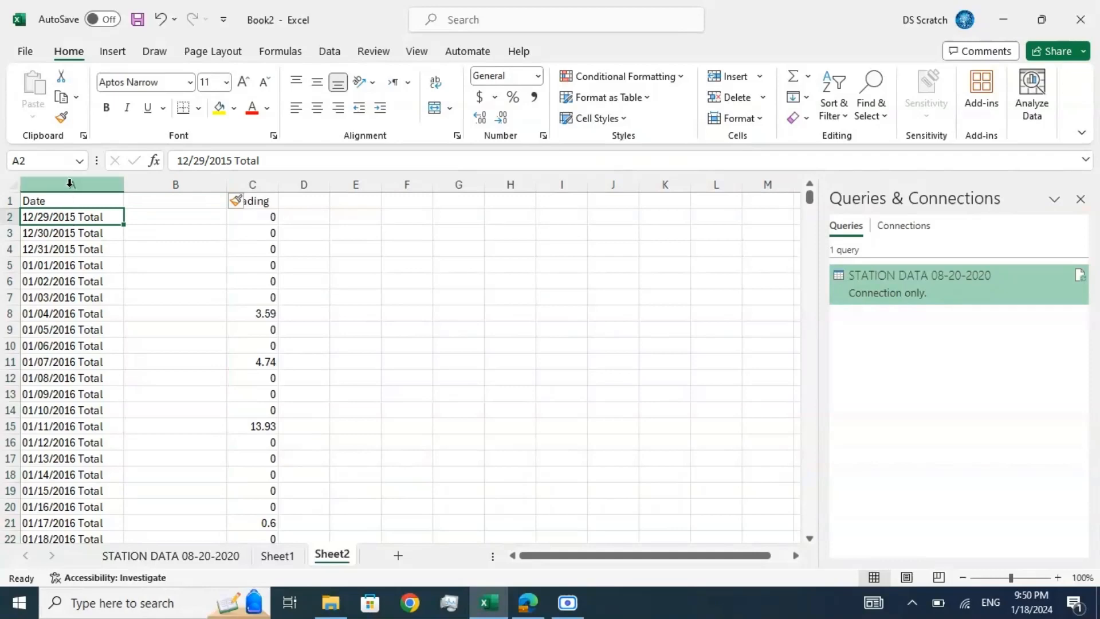
click(69, 184)
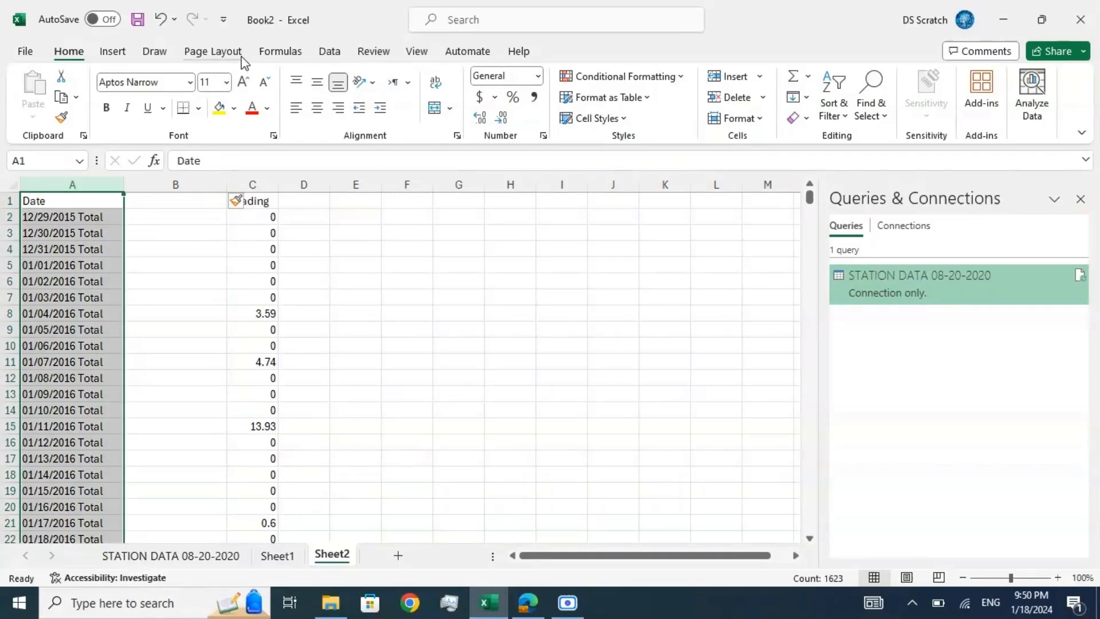
click(329, 51)
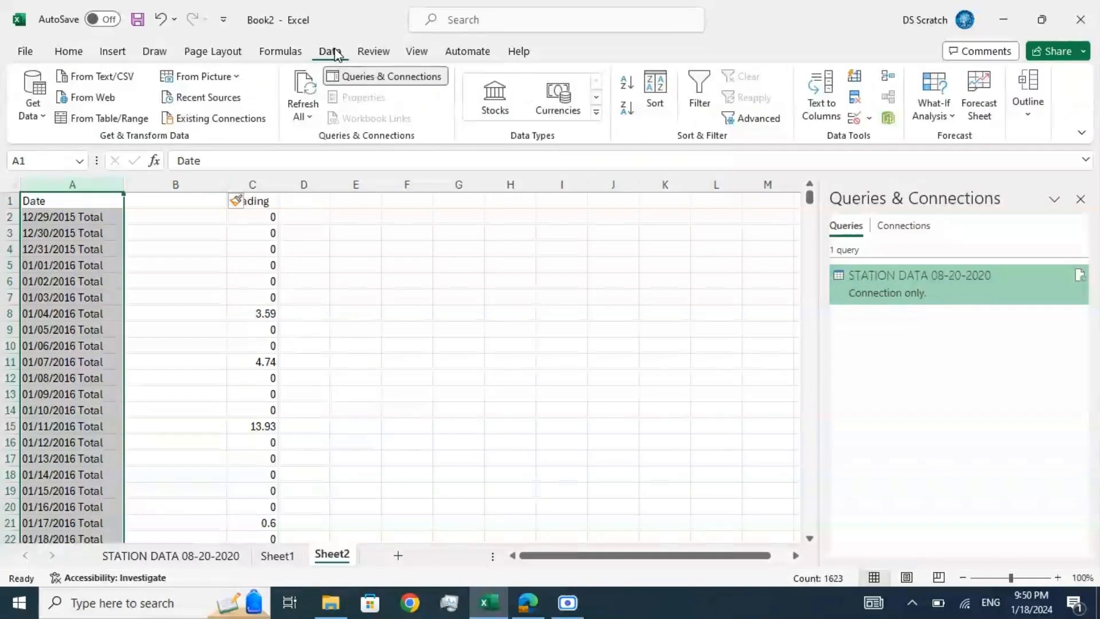
click(820, 104)
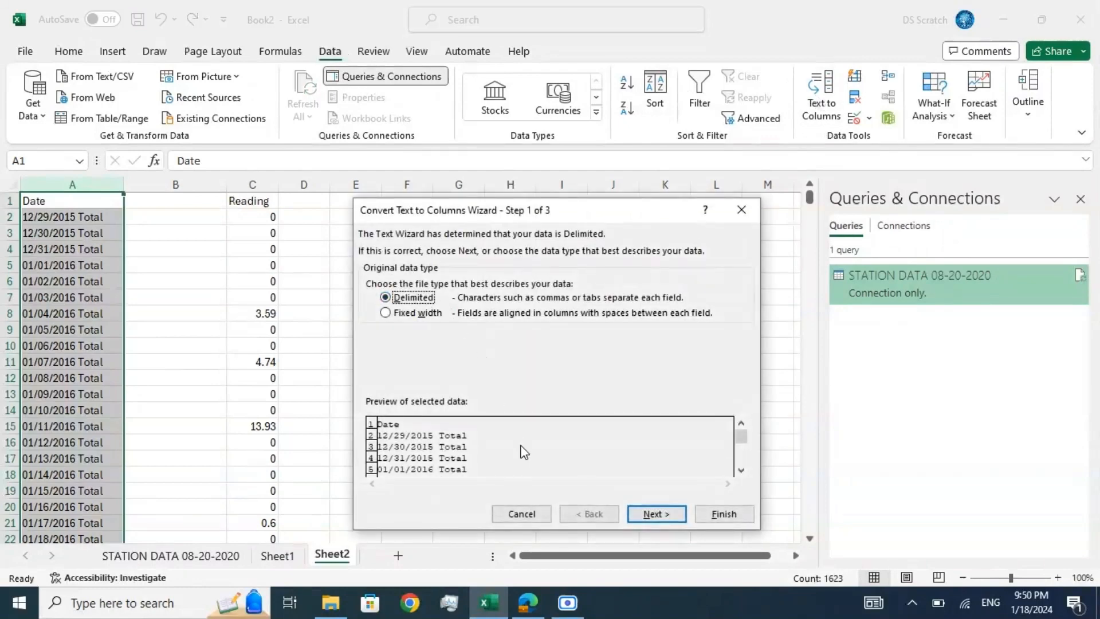
click(653, 513)
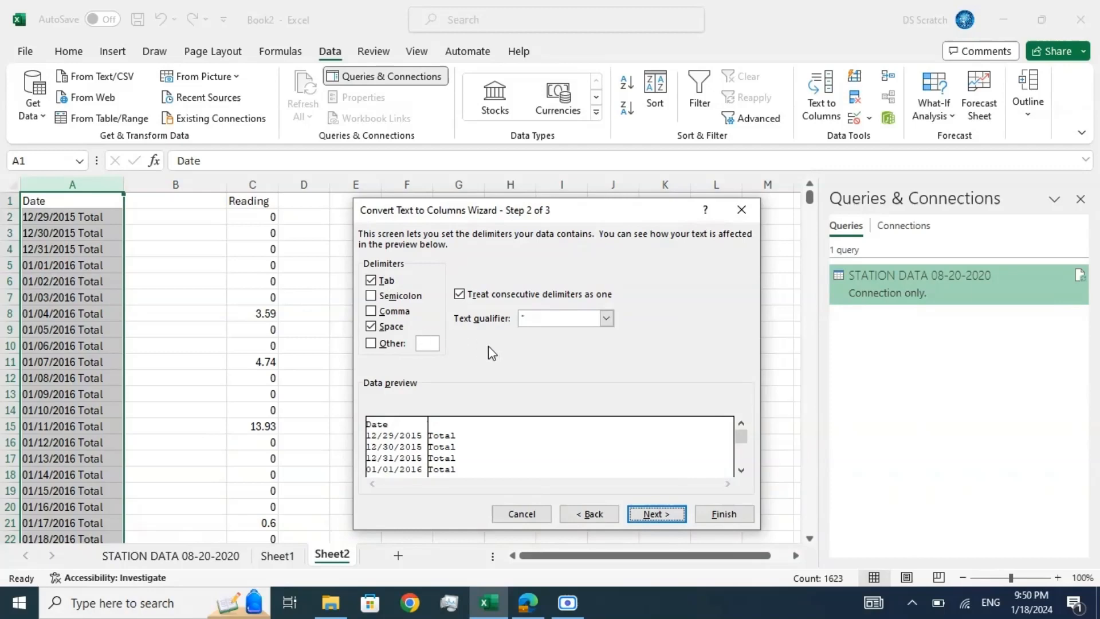
click(652, 513)
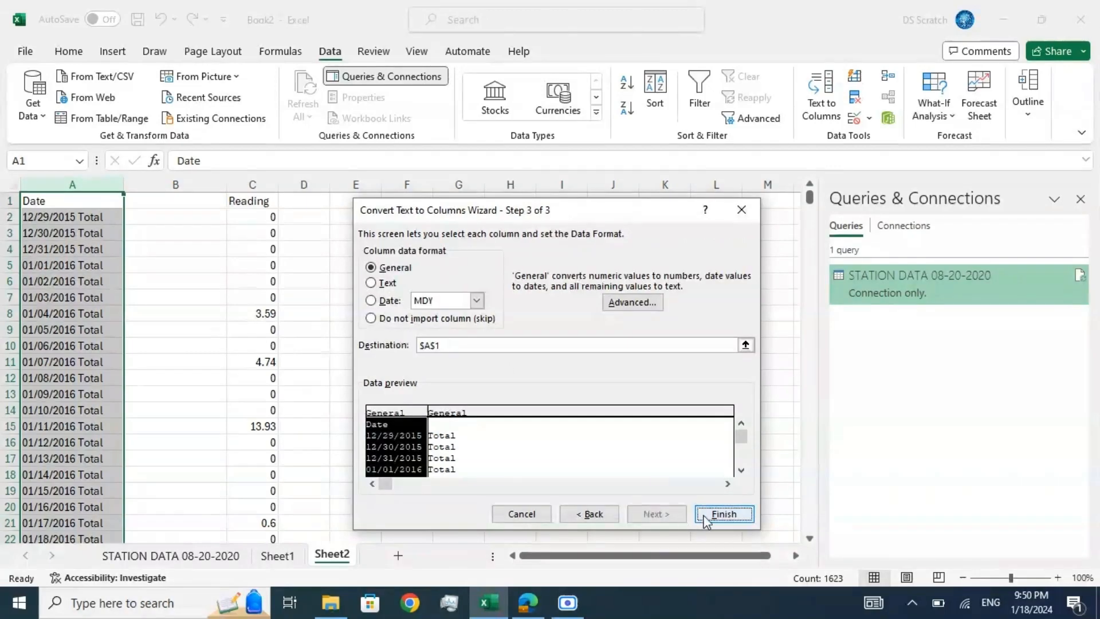
click(723, 515)
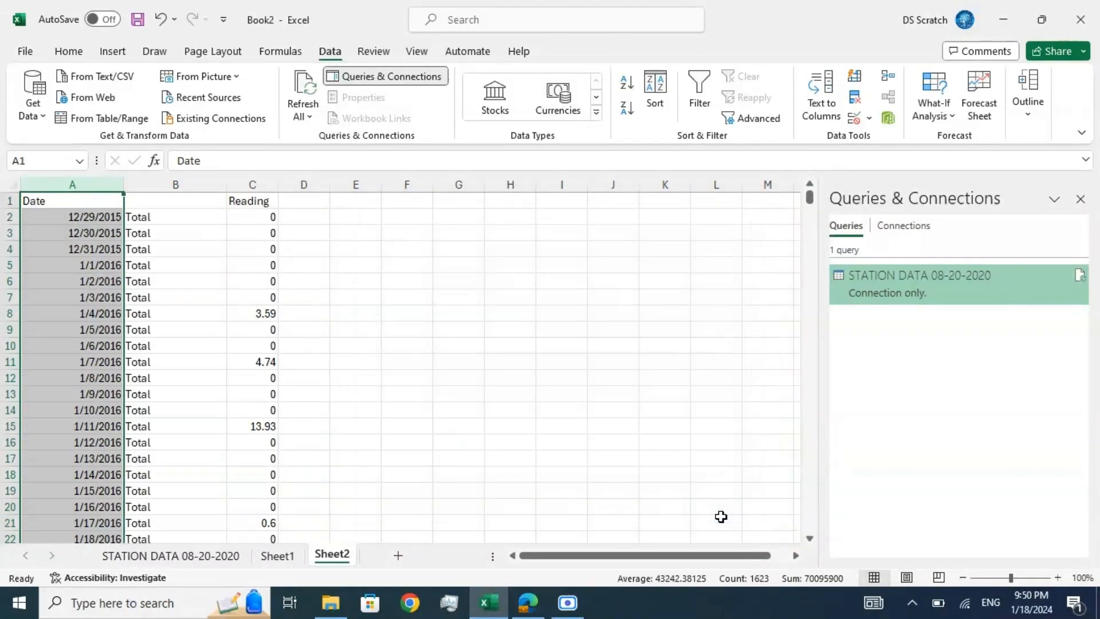
click(93, 218)
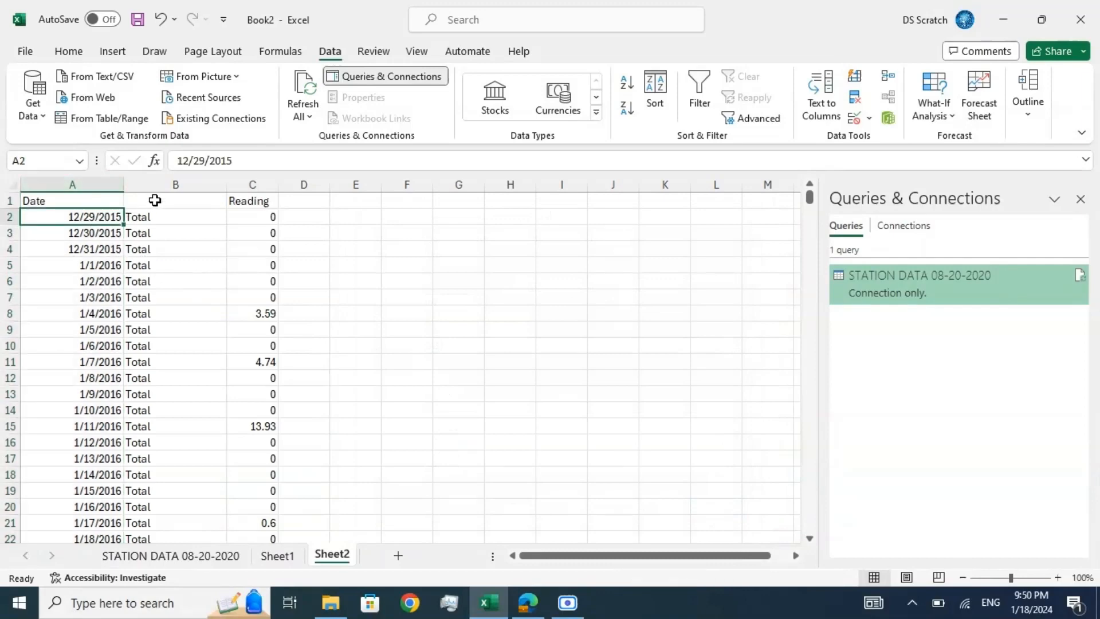
Step: Delete the column holding the split-off word "Total" so that Reading directly follows Date
click(154, 181)
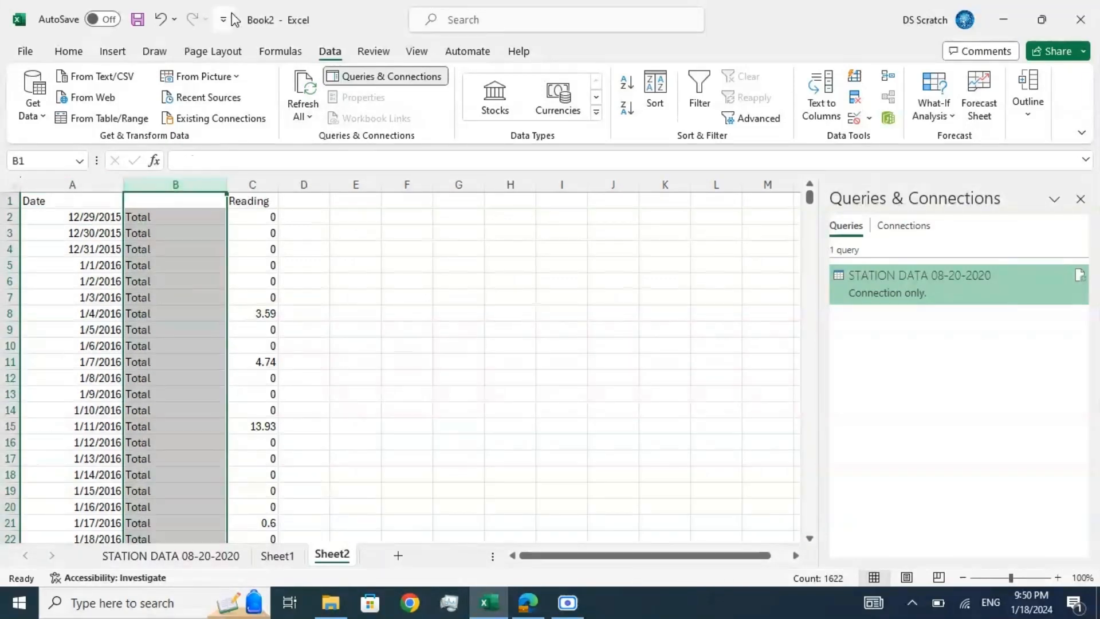
click(71, 51)
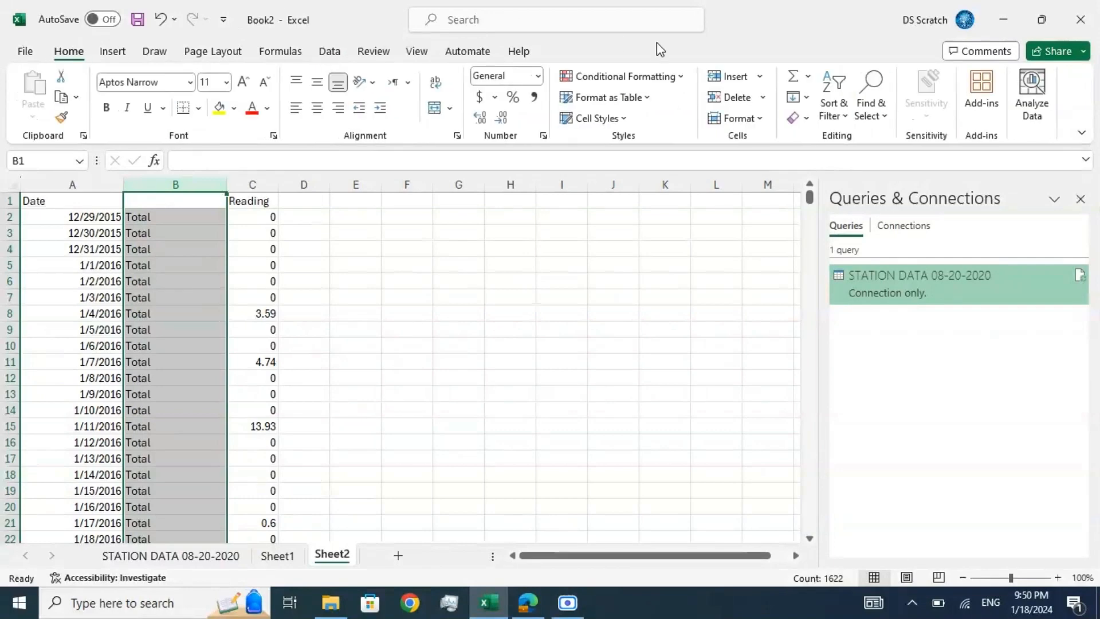
click(736, 97)
click(80, 220)
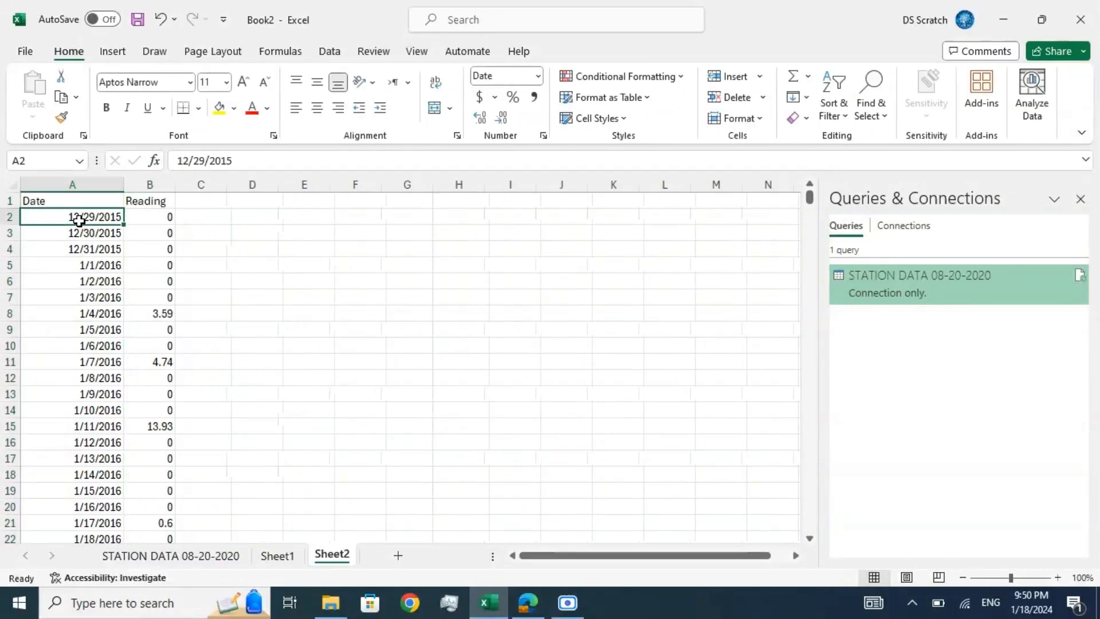
click(143, 218)
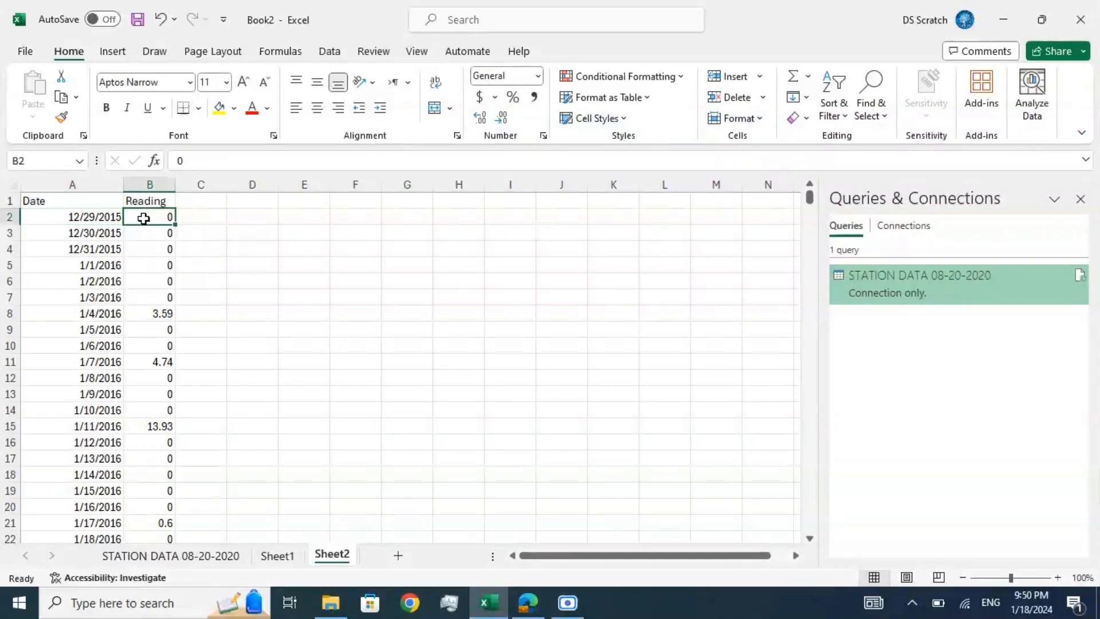
Step: Apply the custom number format m/yyyy to the whole Date column
click(107, 220)
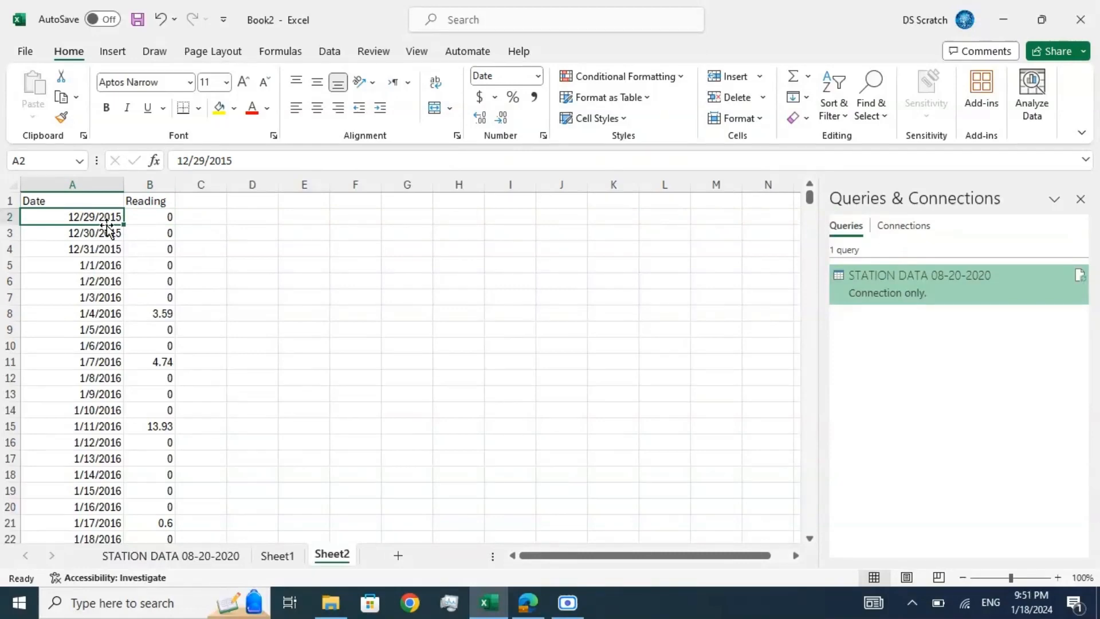
click(107, 234)
click(103, 215)
click(101, 184)
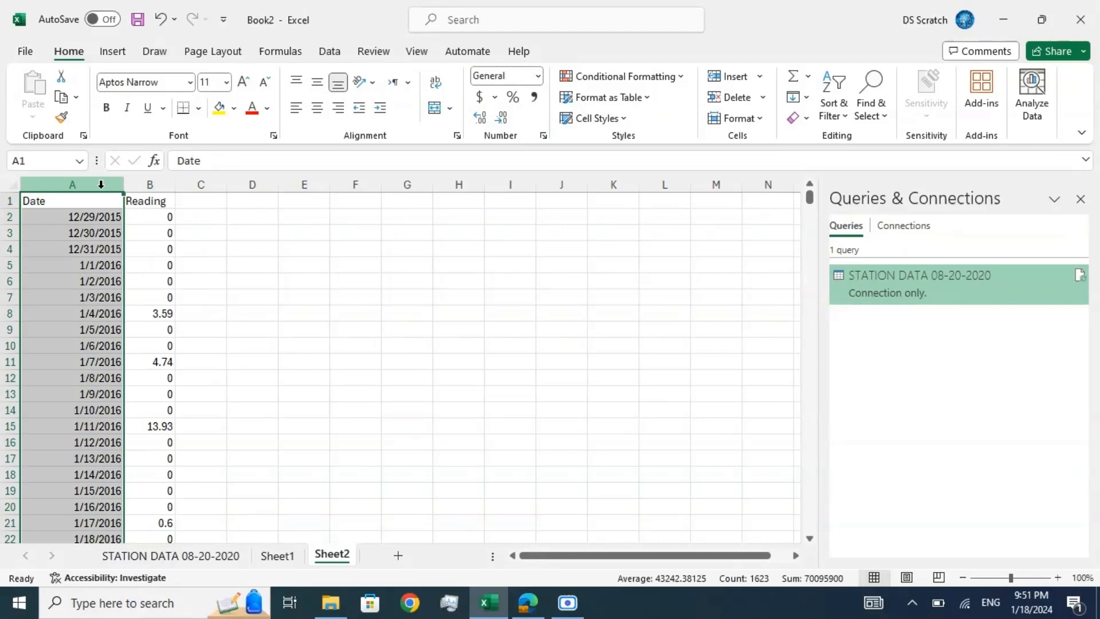
click(538, 78)
click(547, 450)
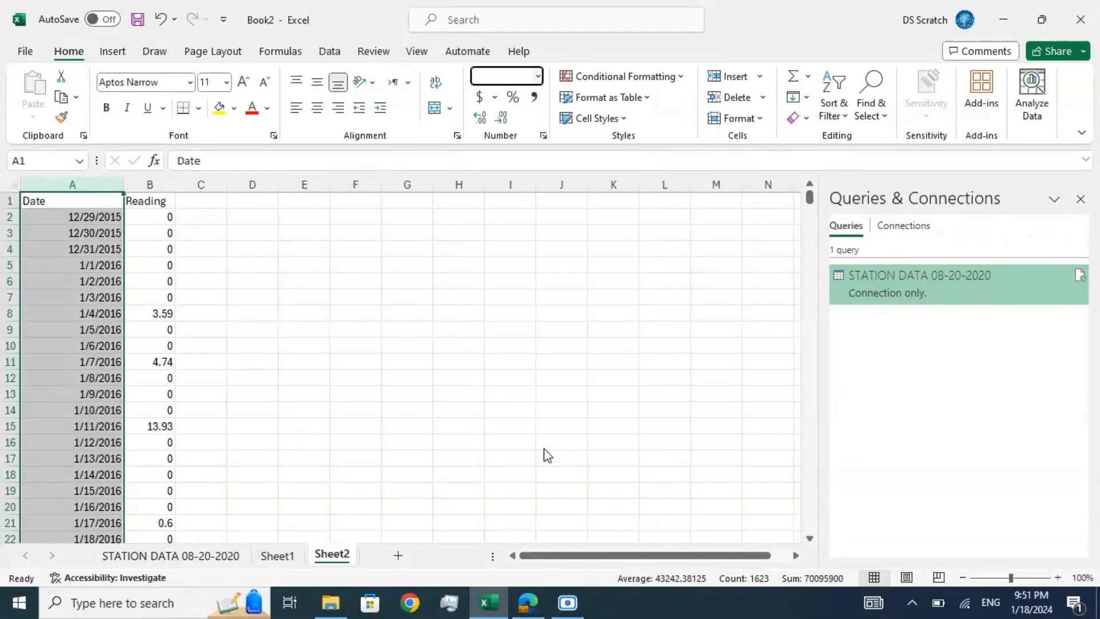
click(378, 360)
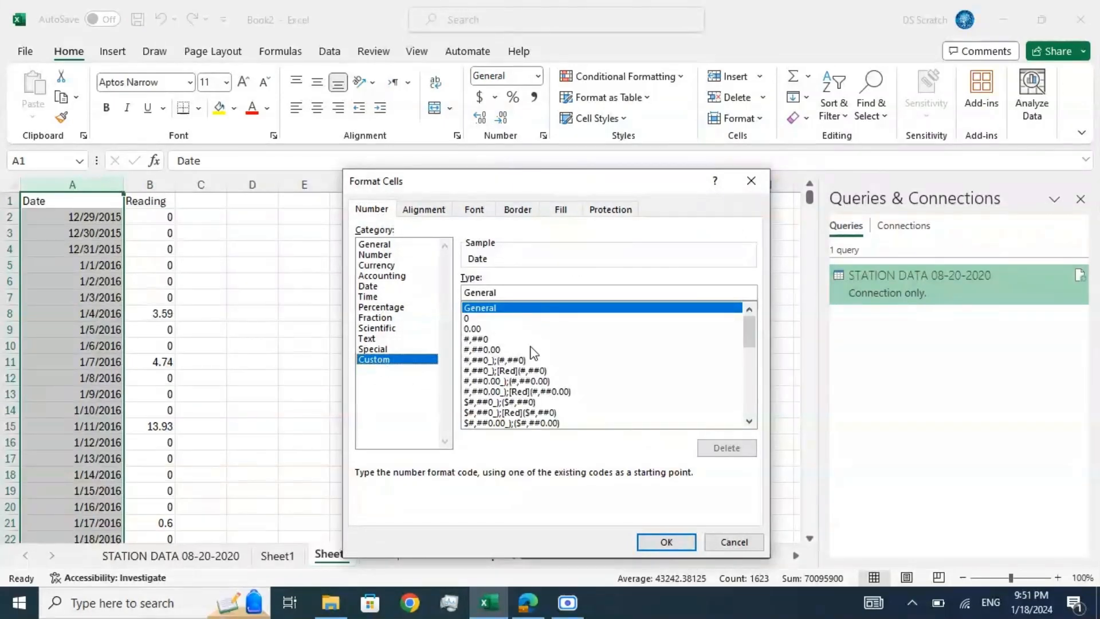
drag(748, 328, 748, 366)
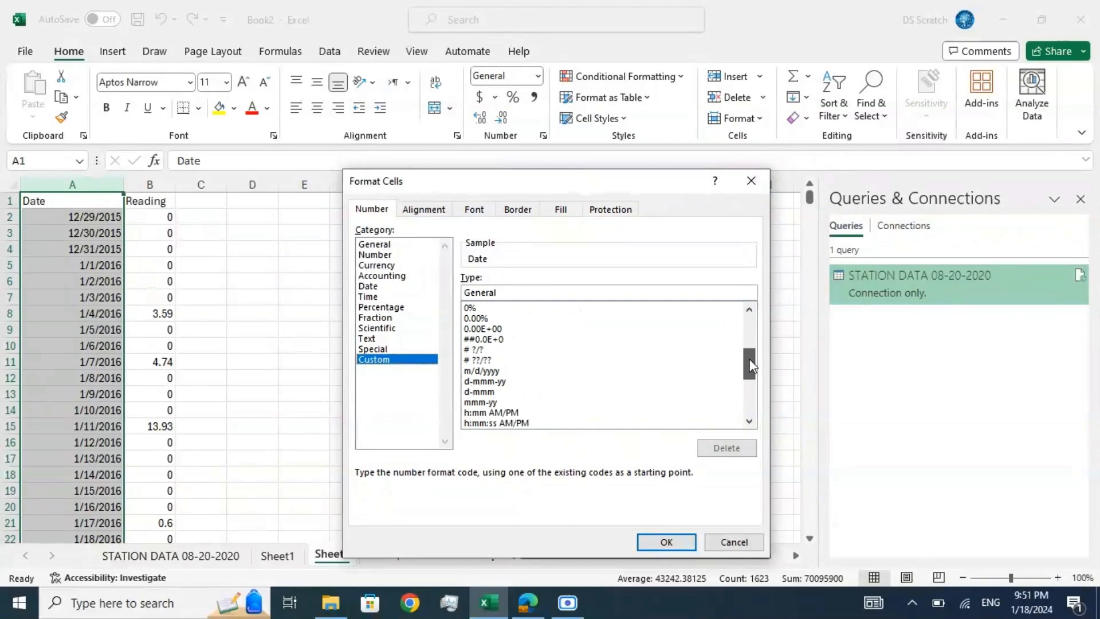
click(484, 371)
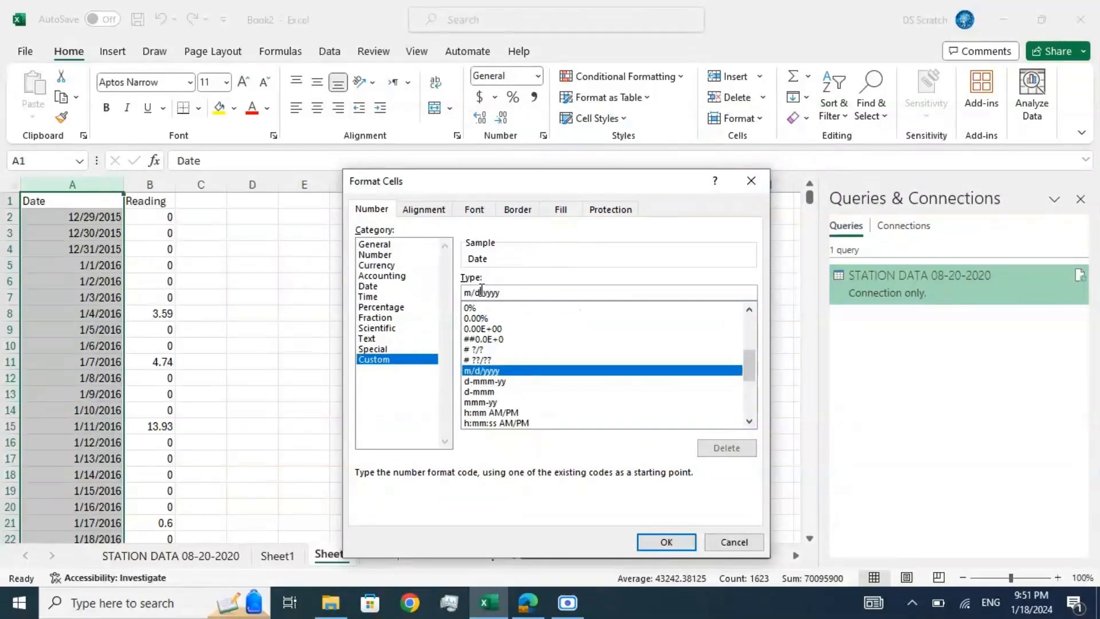
key(BackSpace)
key(BackSpace)
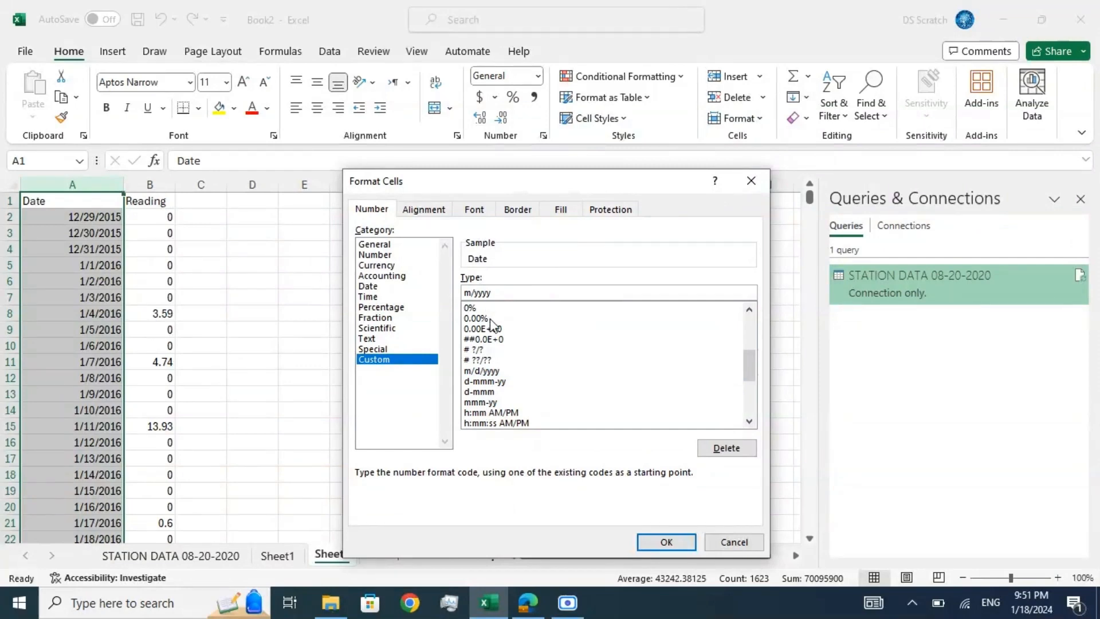
click(663, 542)
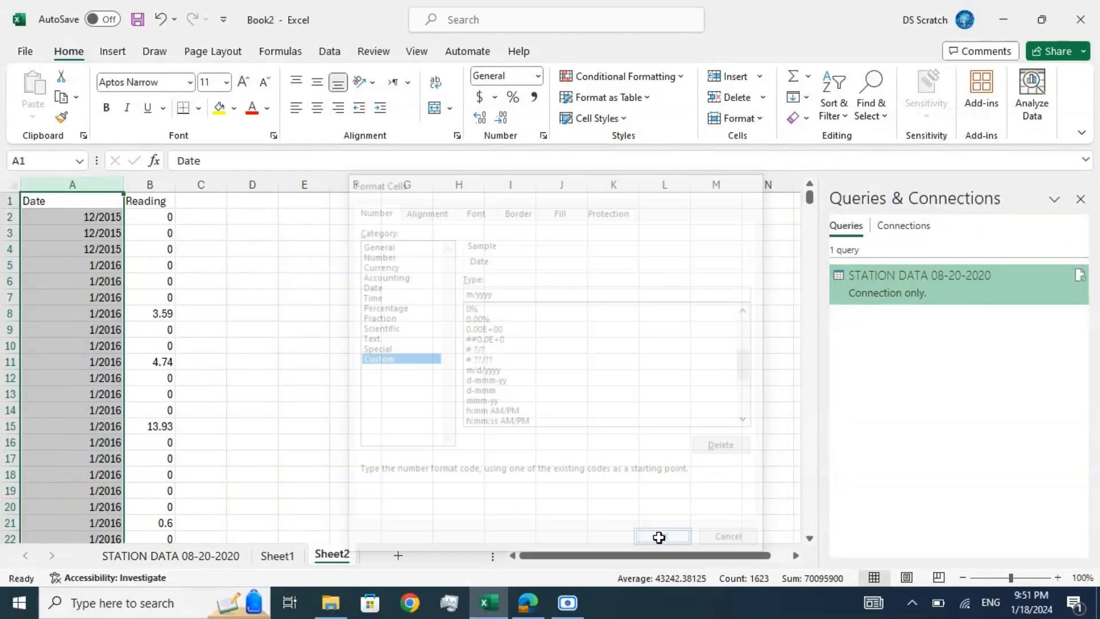
Step: Examine the full dates stored behind the month/year entries in the first rows of the Date column
click(96, 222)
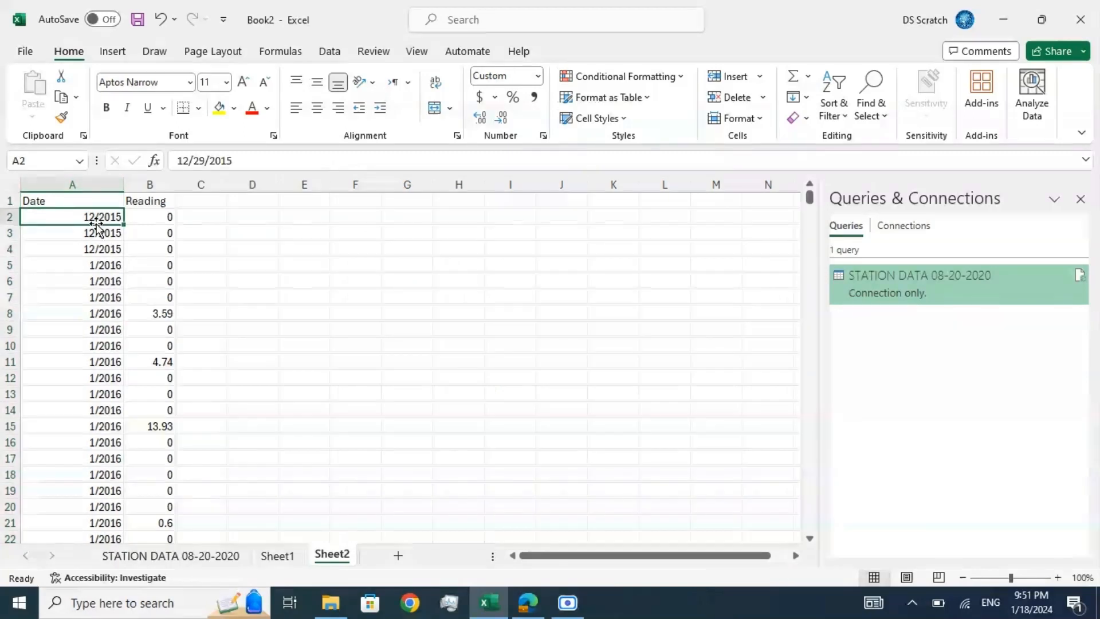
key(Down)
key(Down)
key(Down)
key(Down)
key(Down)
key(Down)
key(Down)
key(Down)
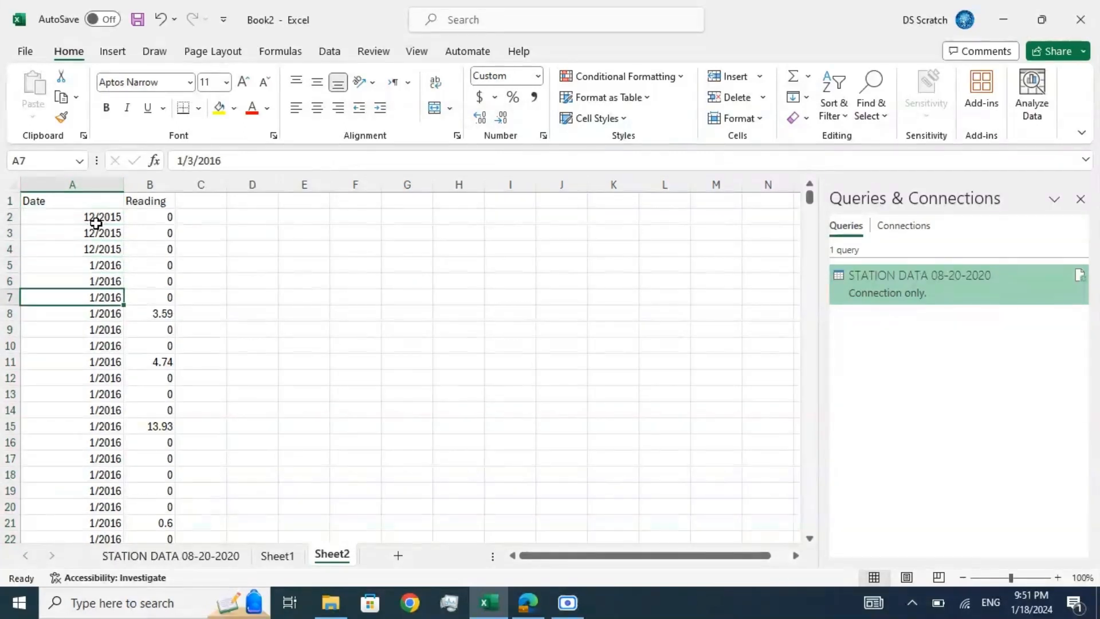
key(Up)
key(Up)
key(Up)
key(Up)
key(Up)
key(Up)
key(Up)
key(Up)
key(Down)
key(Down)
key(Down)
key(Down)
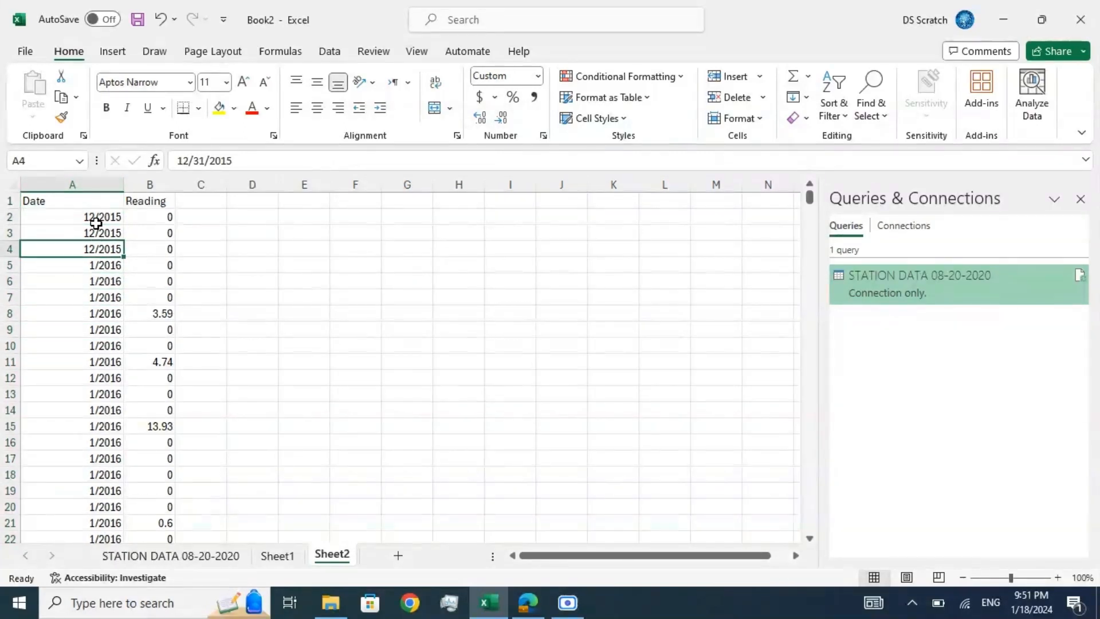
Step: Check the full dates stored around the change from December 2015 to January 2016 in the Date column
key(Up)
key(Down)
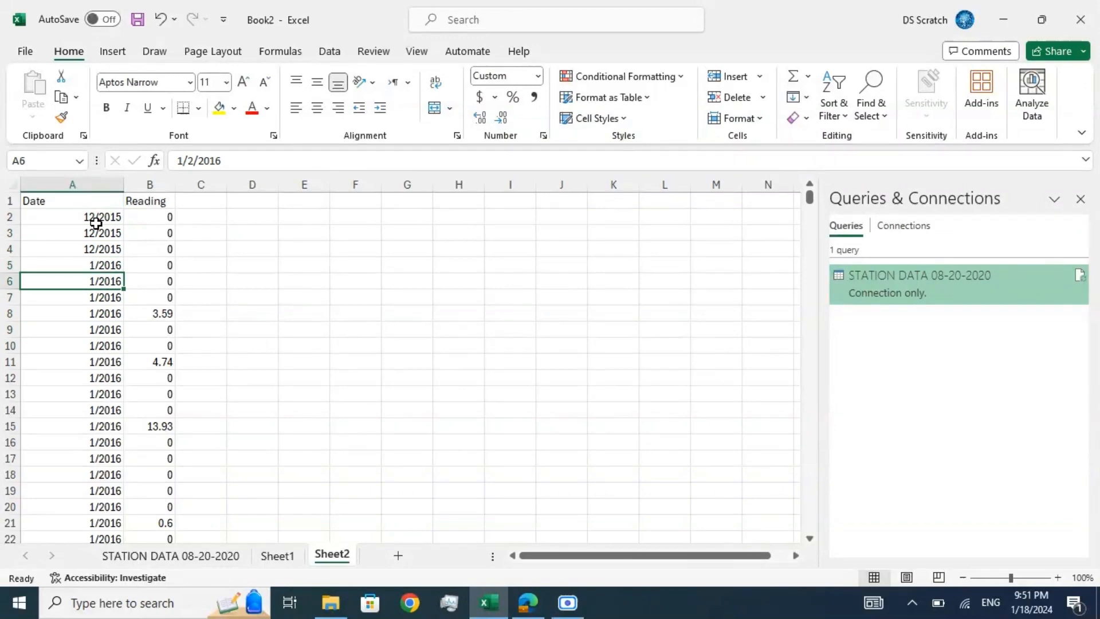
key(Down)
key(Down)
key(Up)
key(Up)
key(Up)
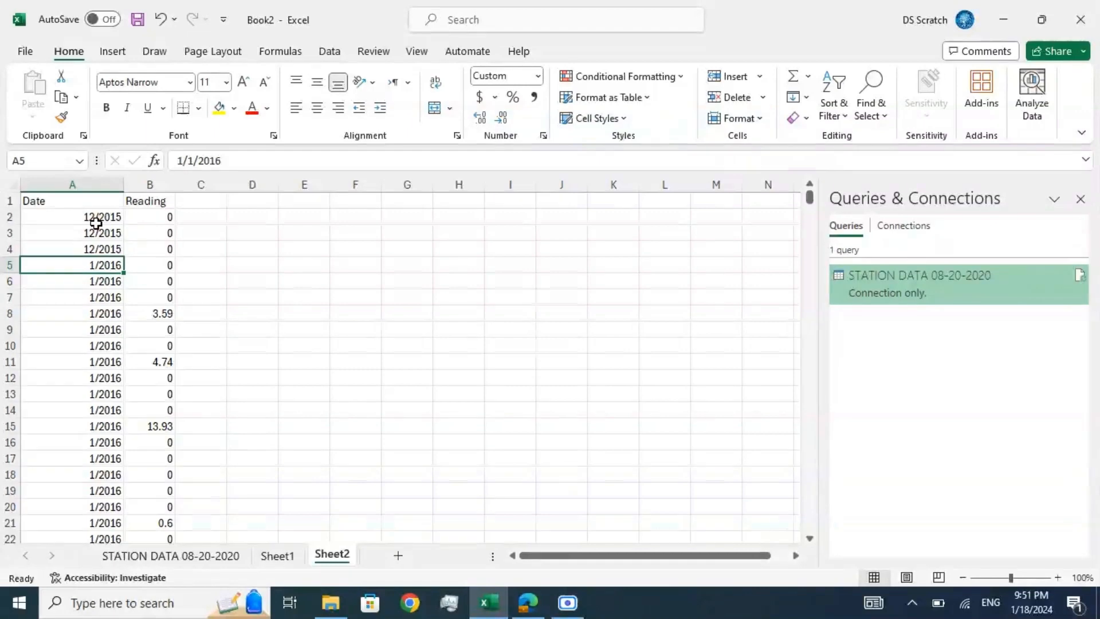
Step: Add subtotals to the data that sum Reading at each change in Date, with the summary below the data
click(96, 202)
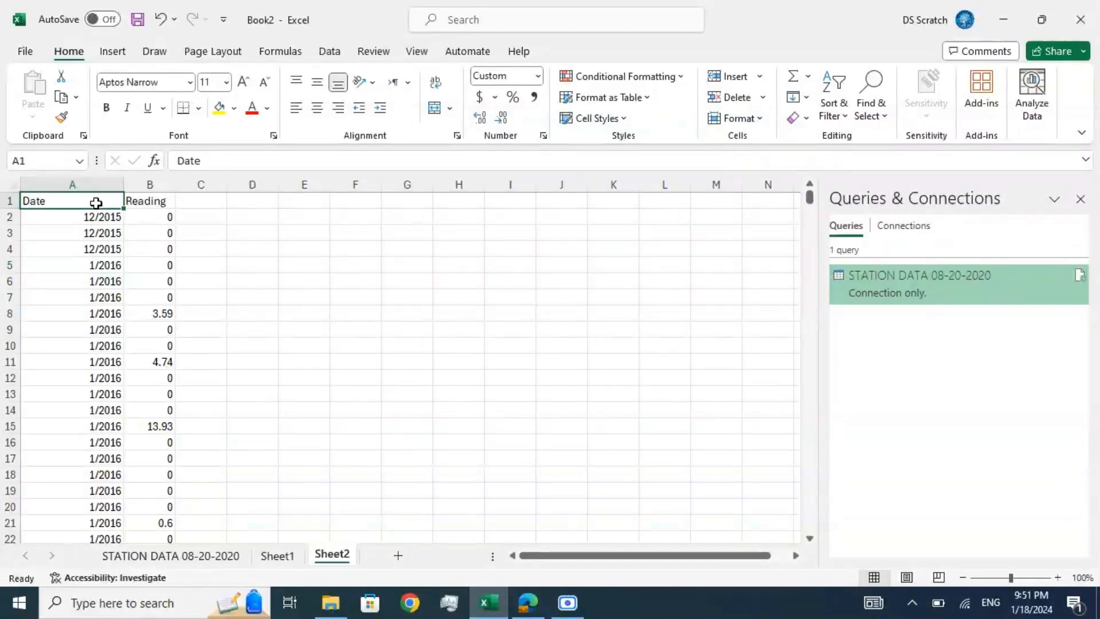
click(328, 51)
click(1027, 96)
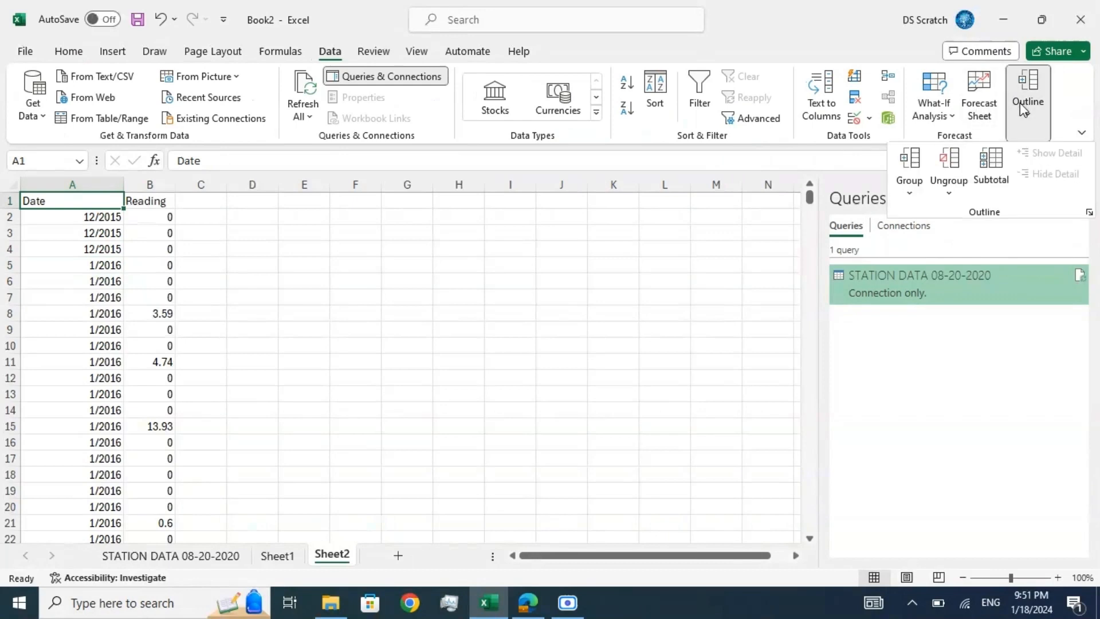
click(992, 167)
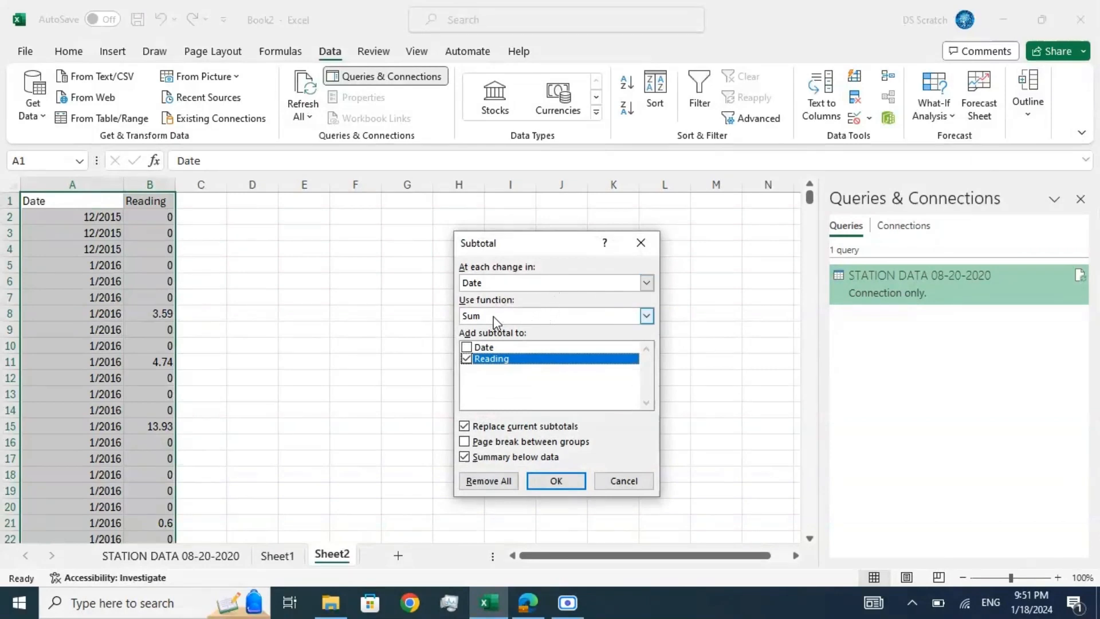
click(548, 478)
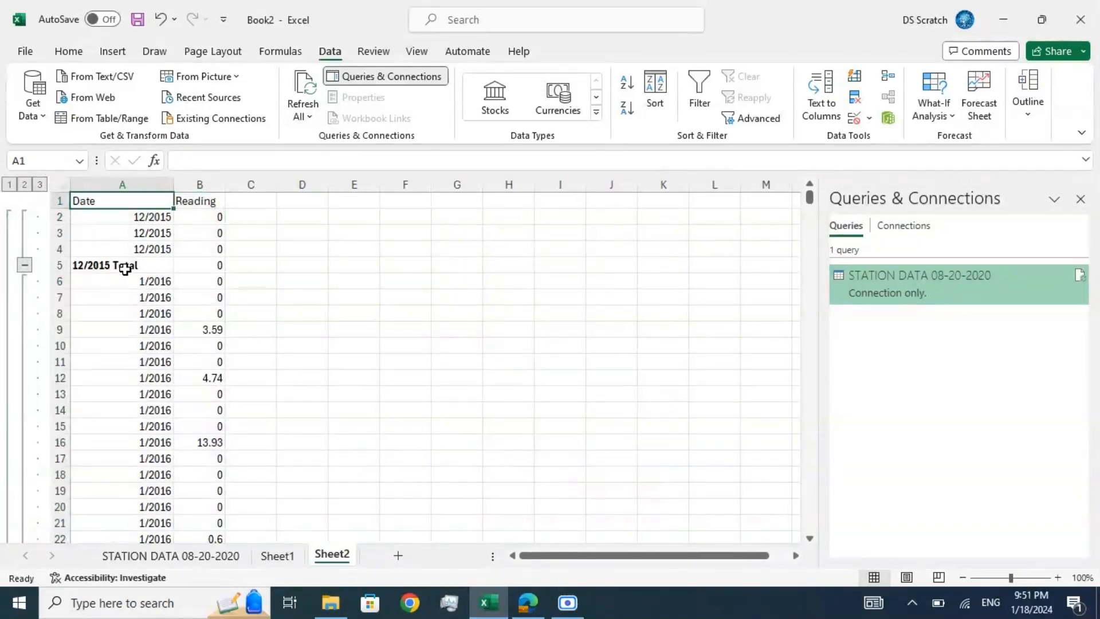
Step: Examine the monthly total rows inserted among the daily readings, from December 2015 to May 2016
click(125, 269)
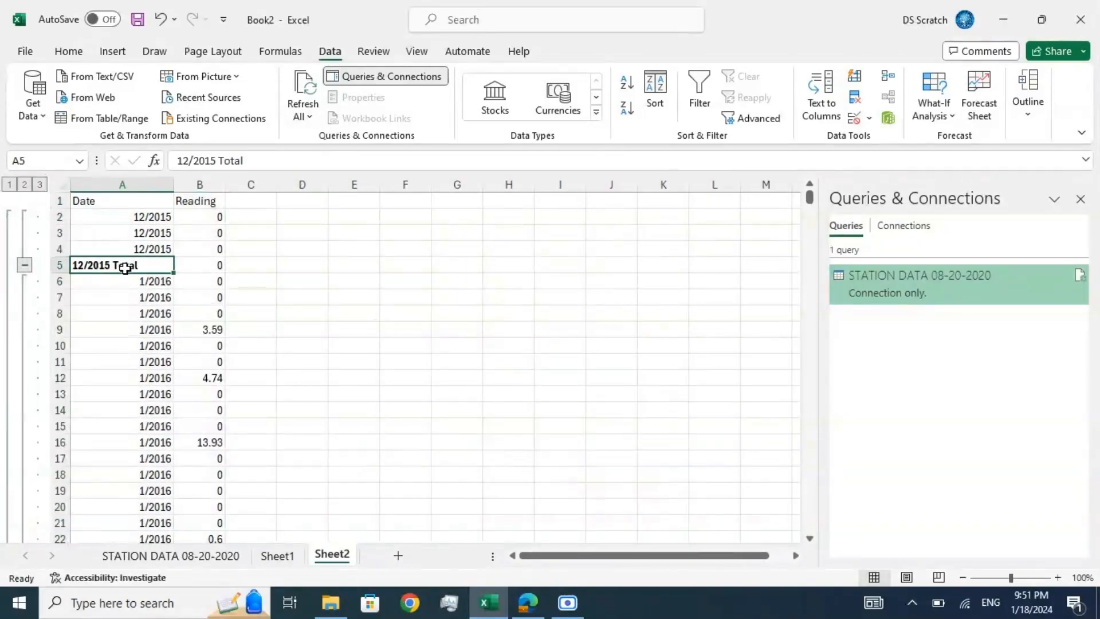
key(Down)
key(Down)
key(Down)
key(Down)
key(Down)
key(Down)
key(Down)
key(Down)
key(Down)
key(Down)
key(Down)
key(Down)
key(Down)
key(Down)
key(Down)
key(Down)
key(Down)
key(Down)
key(Down)
key(Down)
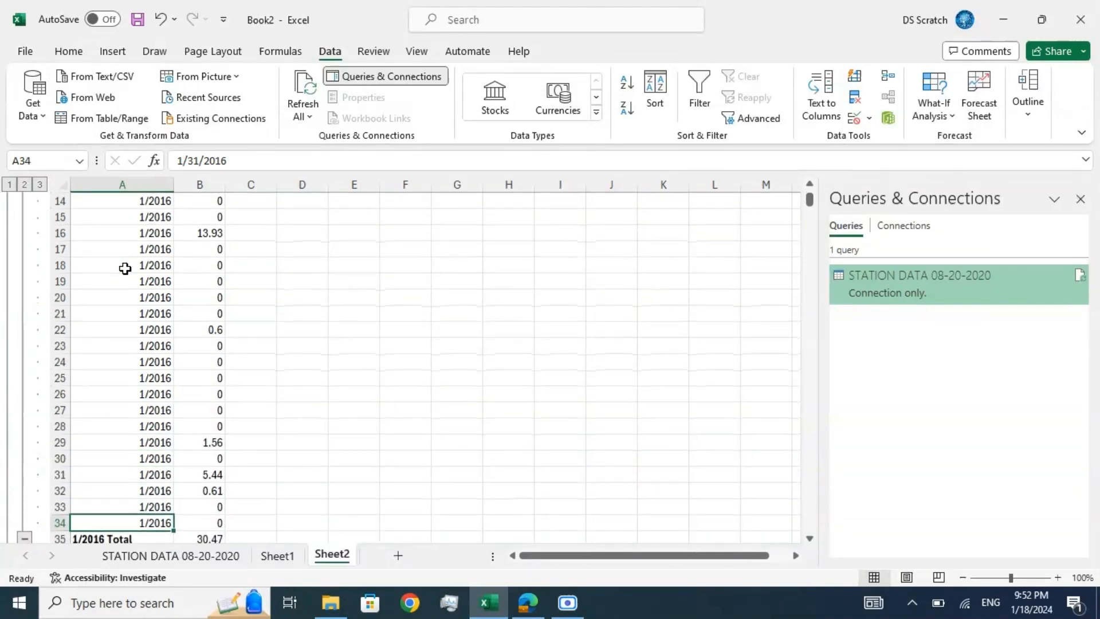
key(Down)
key(Down)
key(Down)
key(Down)
key(Down)
key(Down)
key(Down)
key(Down)
key(Down)
key(Down)
key(Up)
key(Up)
key(Up)
key(Up)
key(Up)
key(Up)
key(Up)
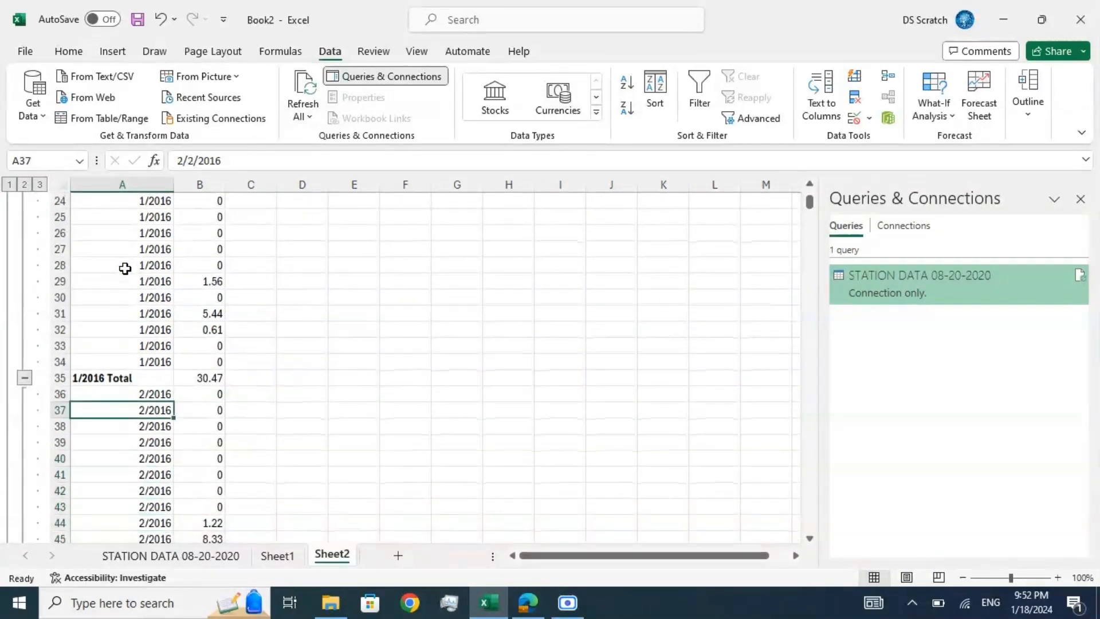
key(Up)
key(Up)
key(Down)
key(Down)
key(Down)
key(Down)
key(Down)
key(Down)
key(Down)
key(Down)
key(Down)
key(Down)
key(Down)
key(Down)
key(Down)
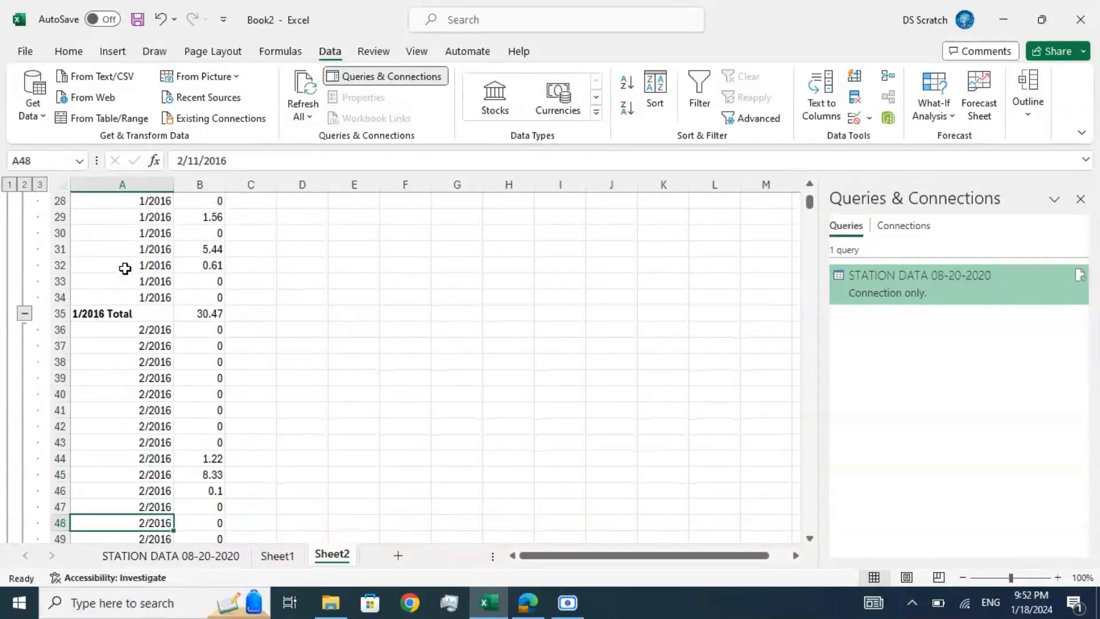
key(Down)
key(Down)
key(Down)
key(Down)
key(Down)
key(Down)
key(Down)
key(Down)
key(Down)
key(Up)
key(Up)
key(Up)
key(Up)
key(Up)
key(Up)
key(Up)
key(Up)
key(Up)
key(Up)
key(Up)
key(Up)
key(Up)
key(Up)
key(Up)
key(Up)
key(Up)
key(Up)
key(Up)
key(Up)
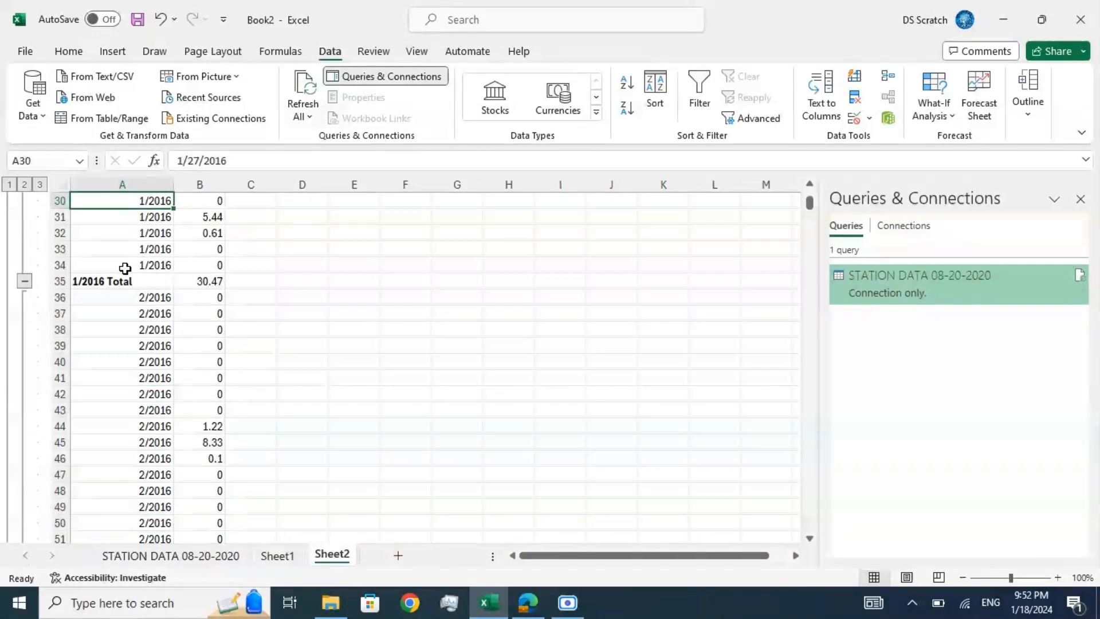
key(Down)
key(Down)
key(Down)
key(Down)
key(Down)
key(Down)
key(Down)
key(Down)
key(Down)
key(Down)
key(Down)
key(Down)
key(Down)
key(Down)
key(Down)
key(Down)
key(Down)
key(Down)
key(Down)
key(Down)
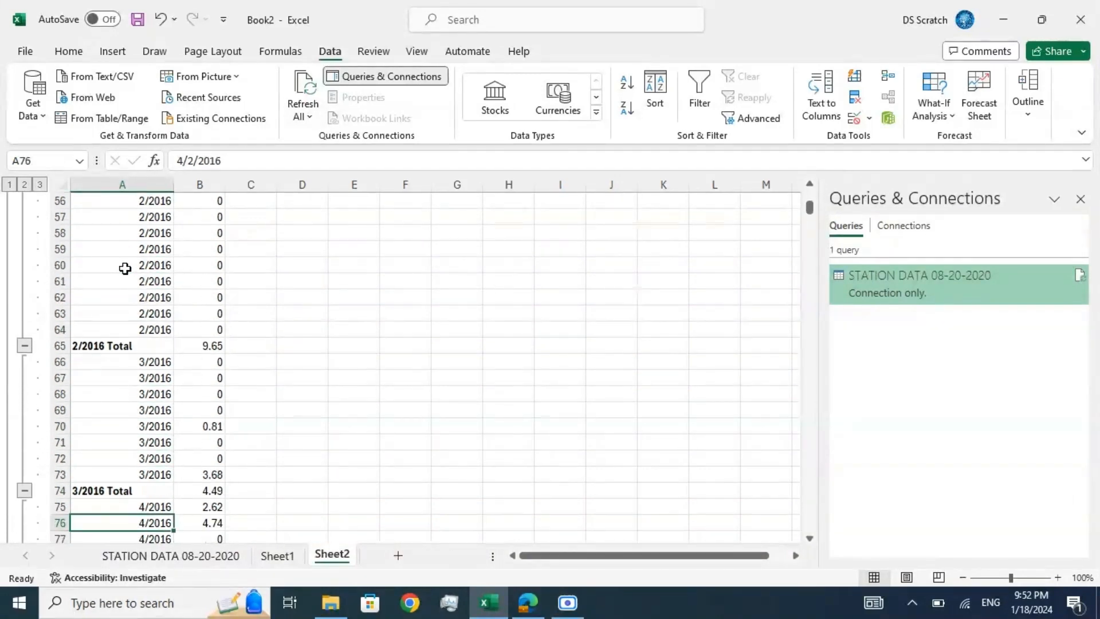
key(Up)
key(Up)
key(Up)
key(Up)
key(Up)
key(Up)
key(Up)
key(Up)
key(Up)
key(Up)
key(Up)
key(Up)
key(Down)
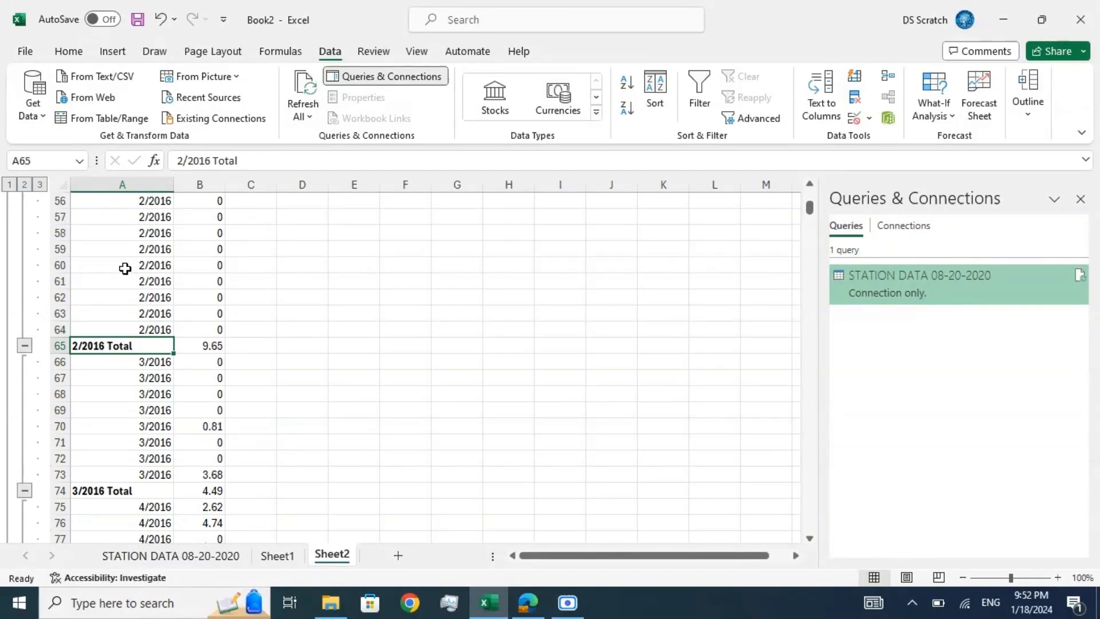
key(Down)
key(Down)
key(Down)
key(Down)
key(Down)
key(Down)
key(Down)
key(Down)
key(Down)
key(Down)
key(Down)
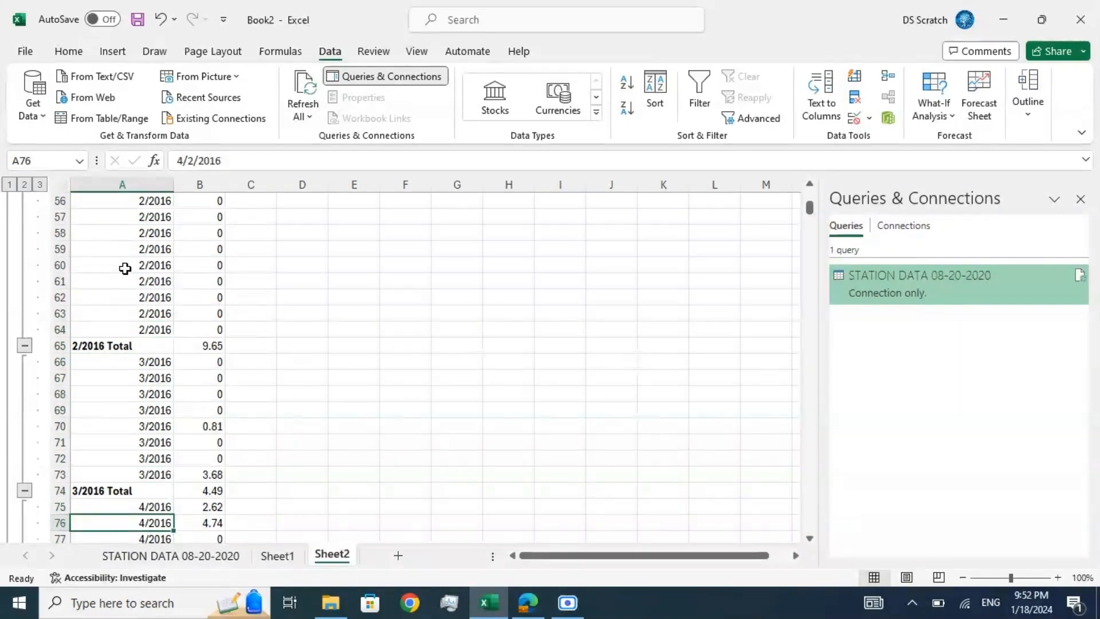
key(Down)
key(Down)
key(Down)
key(Down)
key(Down)
key(Down)
key(Down)
key(Down)
key(Down)
key(Down)
key(Down)
key(Down)
key(Down)
key(Down)
key(Down)
key(Down)
key(Down)
key(Down)
key(Down)
key(Down)
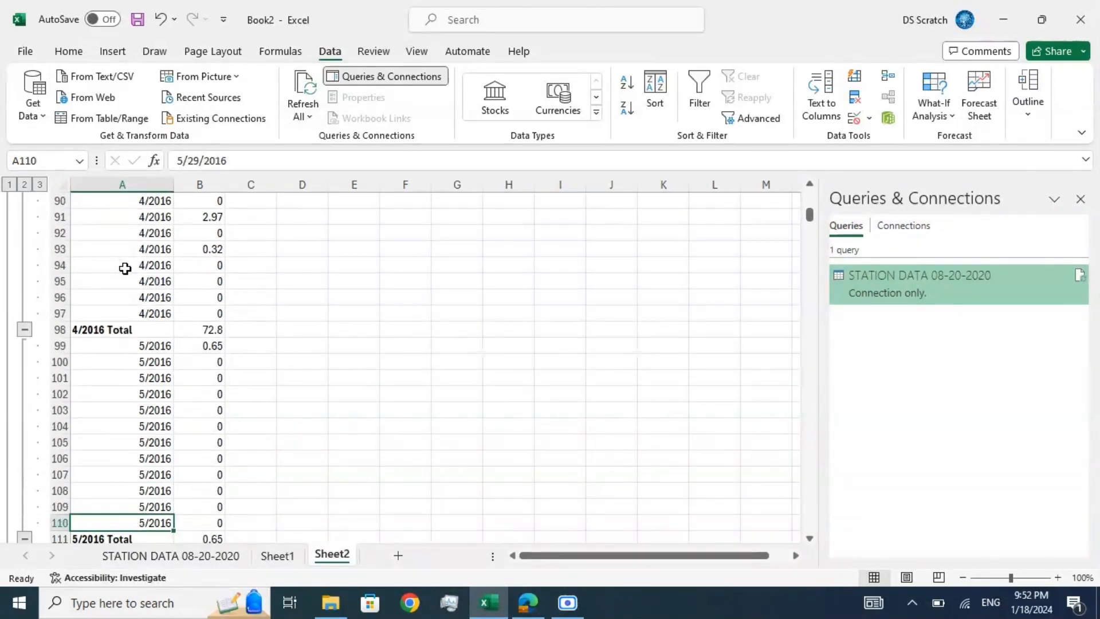
key(Up)
key(Up)
key(Up)
key(Up)
key(Up)
key(Up)
key(Up)
key(Up)
key(Up)
key(Up)
key(Up)
key(Up)
key(Up)
key(Up)
key(Up)
key(Up)
key(Up)
key(Up)
key(Up)
key(Up)
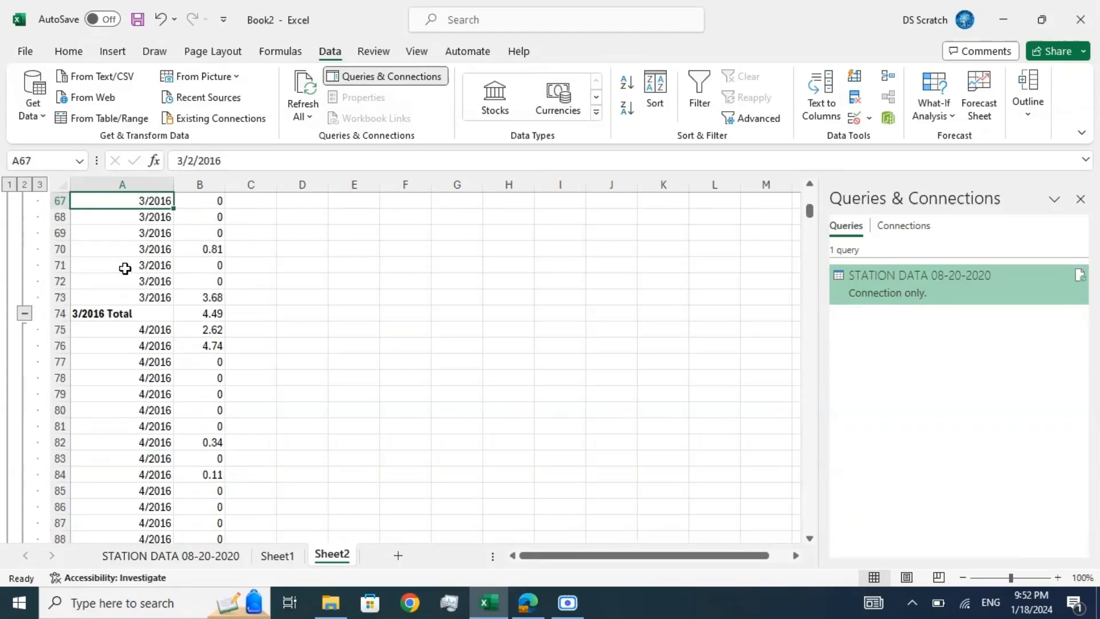
key(Up)
key(Up)
key(Up)
key(Up)
key(Up)
key(Up)
key(Up)
key(Up)
key(Up)
key(Up)
key(Up)
key(Up)
key(Up)
key(Up)
key(Up)
key(Up)
key(Up)
key(Up)
key(Up)
key(Up)
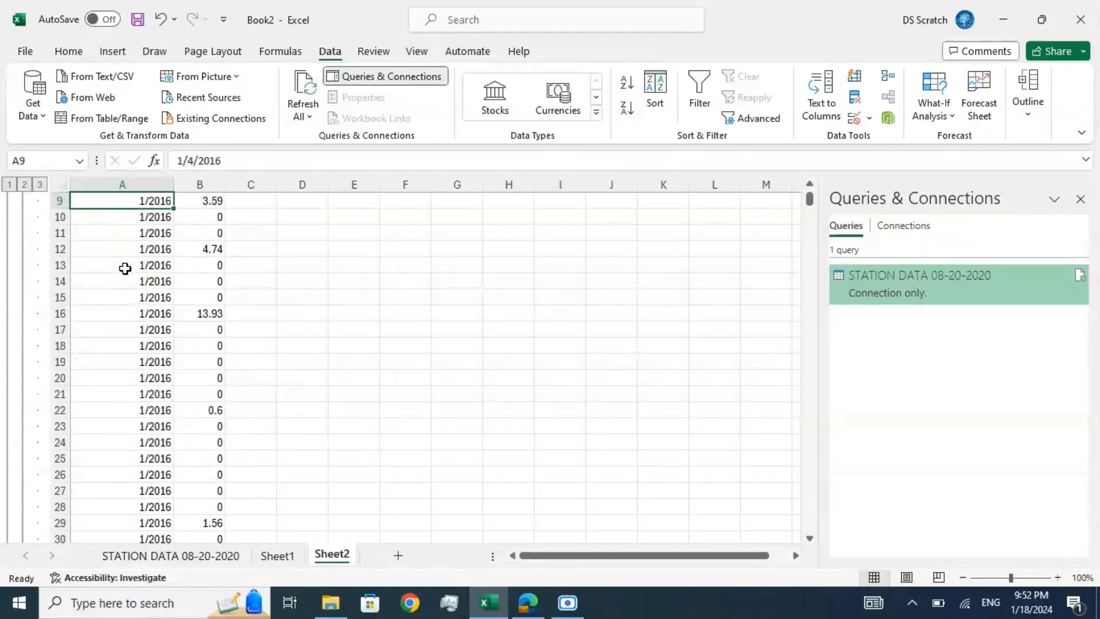
key(Up)
key(Up)
key(Up)
key(Up)
key(Up)
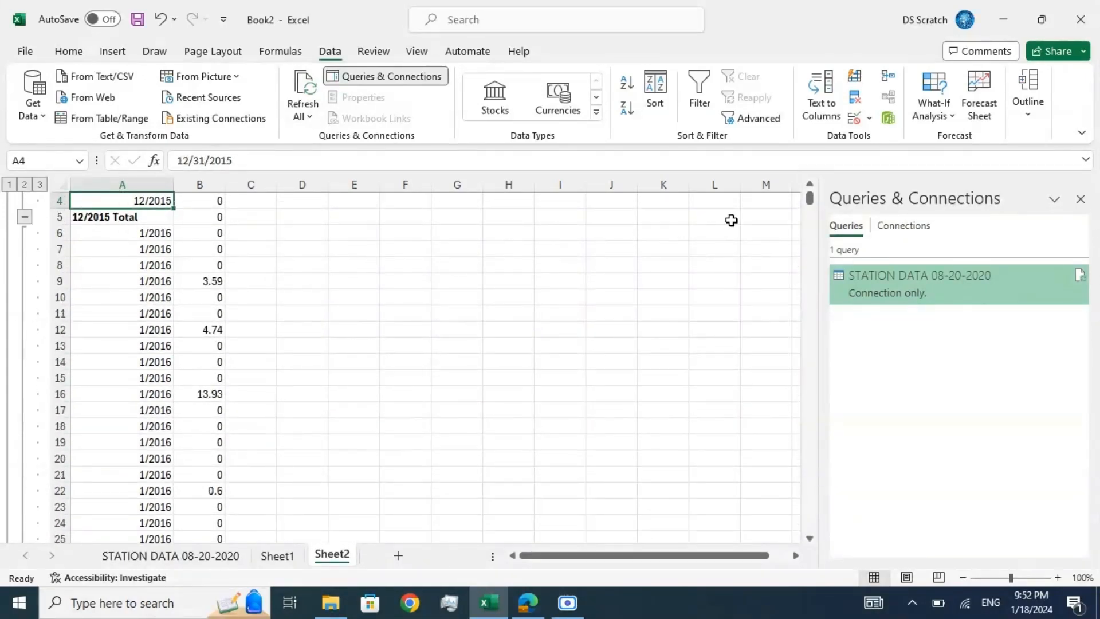
Step: Copy the whole subtotalled range from the Date header to the last row and paste it as values only into a new sheet
drag(815, 198, 810, 184)
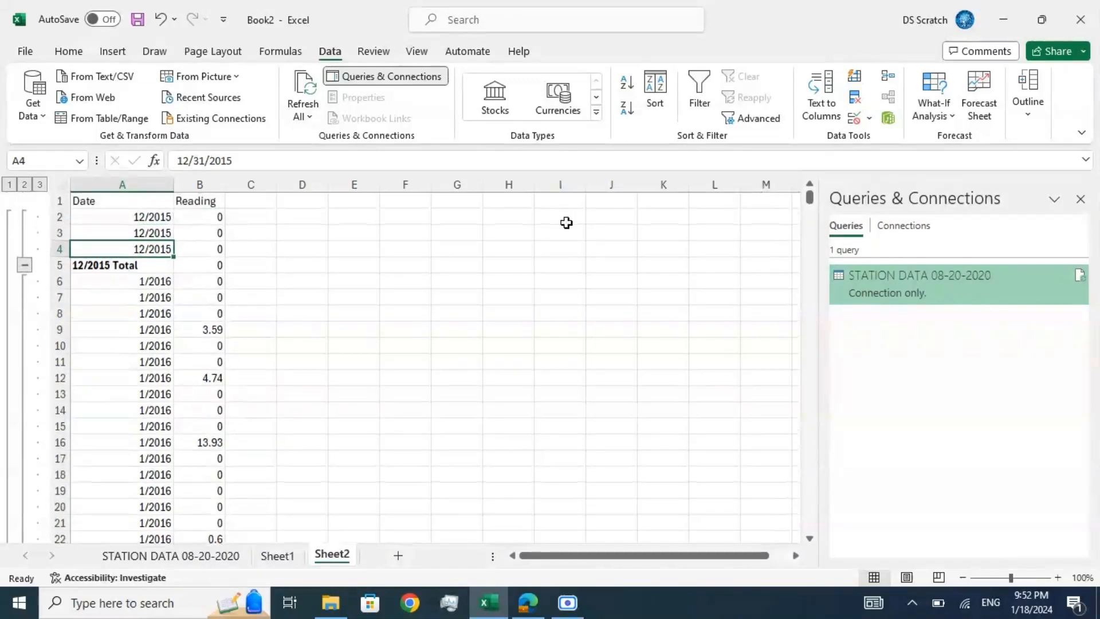
click(129, 199)
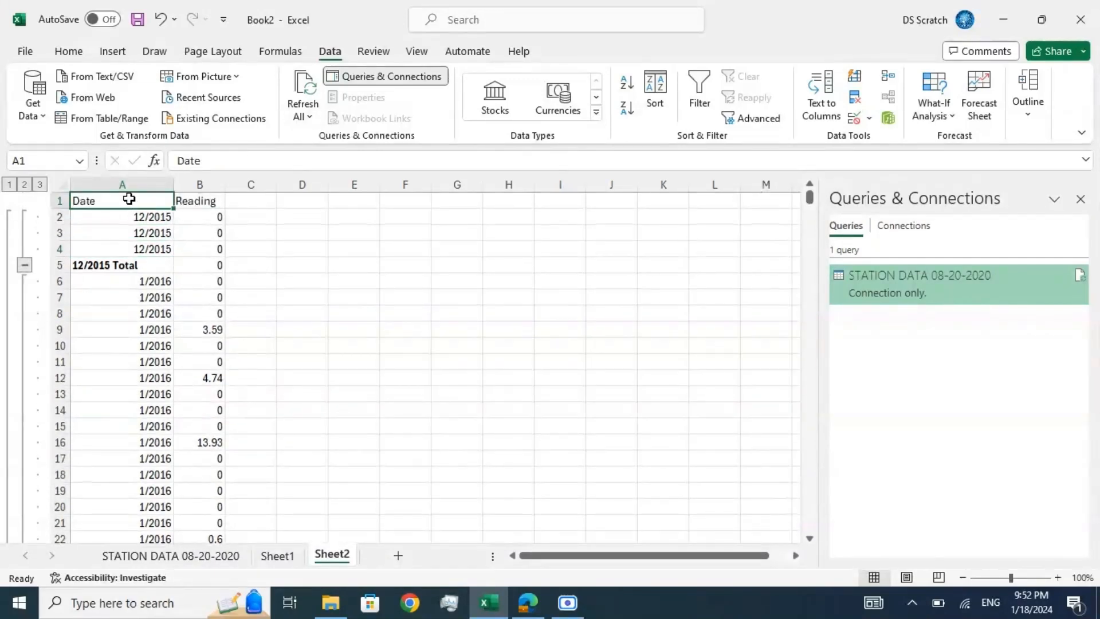
key(ctrl+shift+End)
key(ctrl+c)
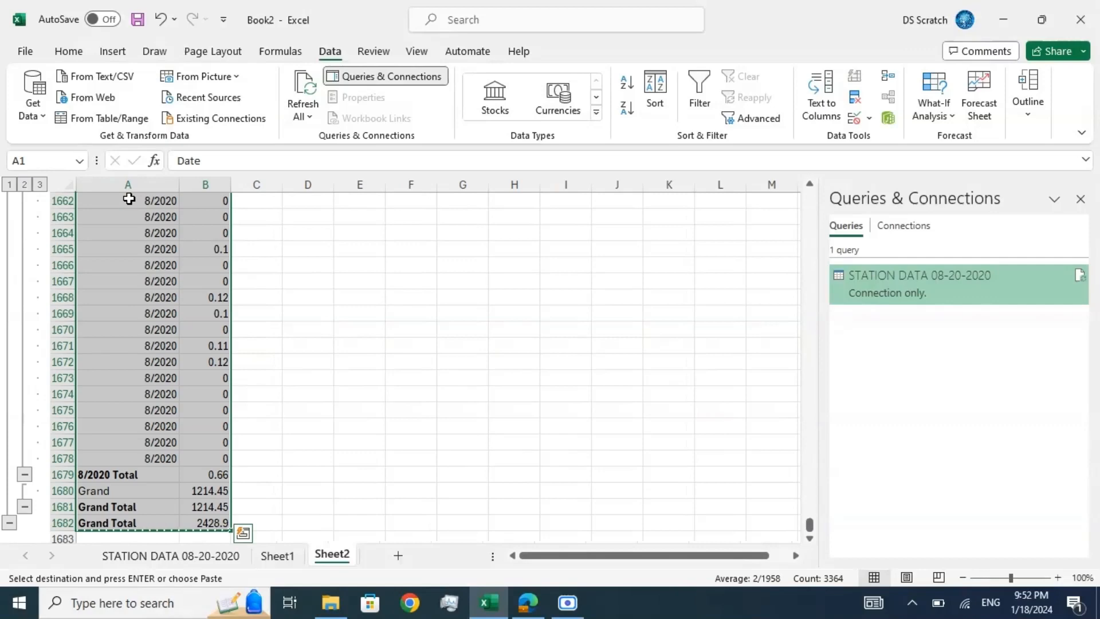
click(398, 555)
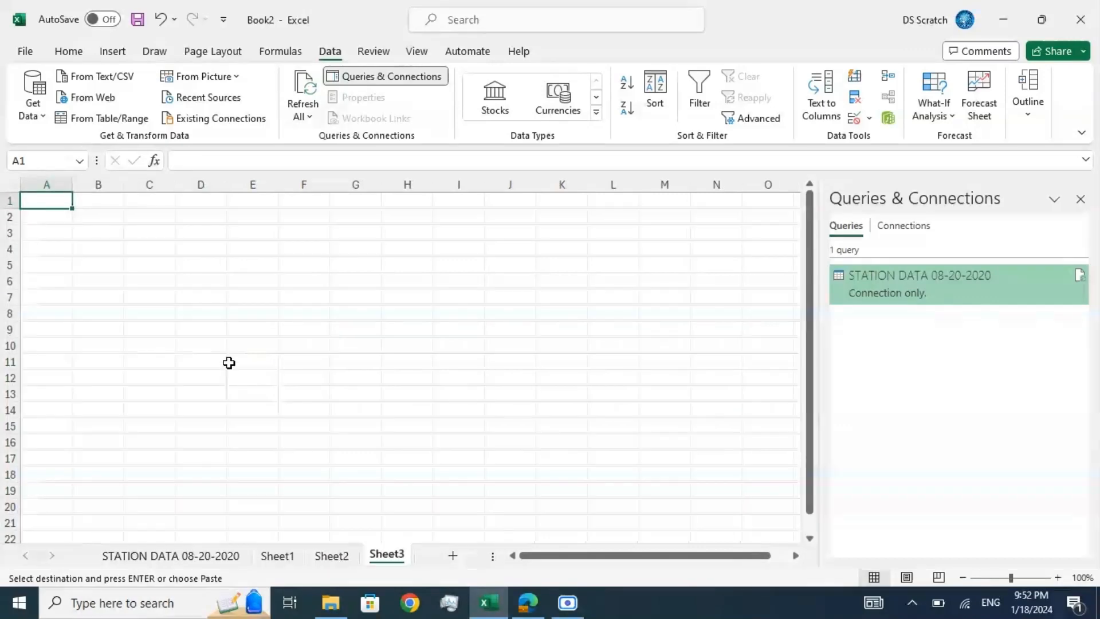
click(69, 53)
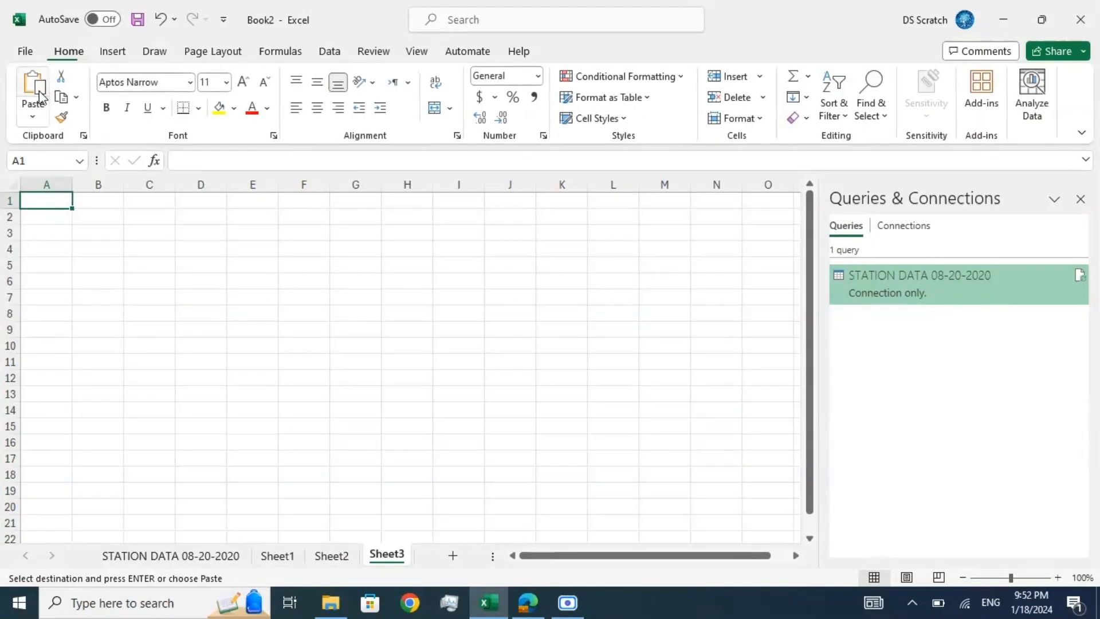
click(33, 116)
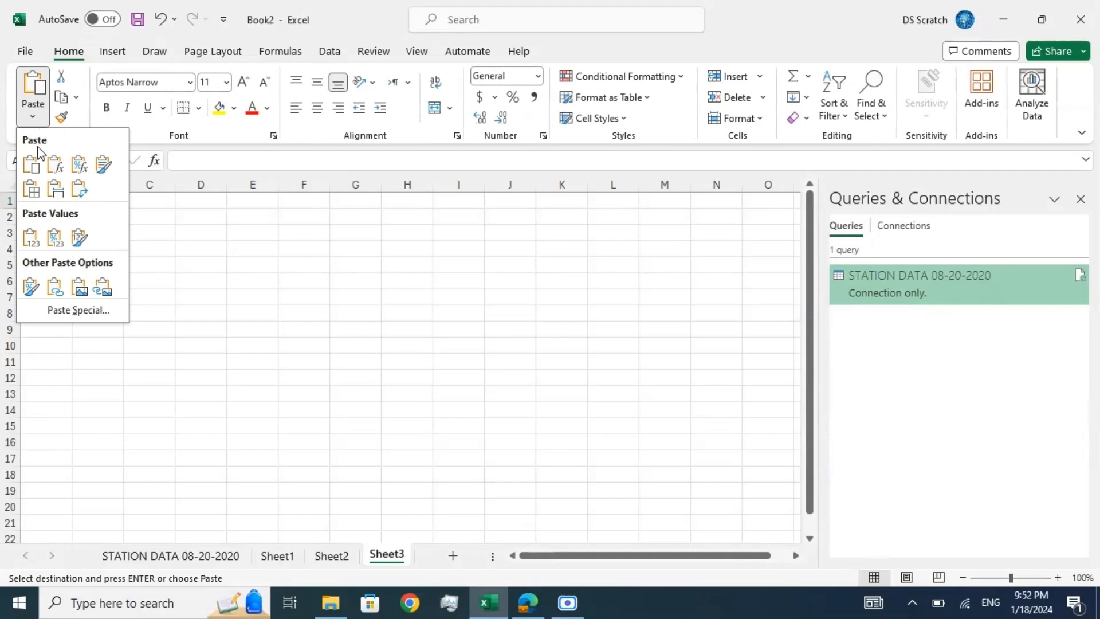
click(30, 237)
Step: Turn on filtering for the Date and Reading headers of the pasted values
click(50, 200)
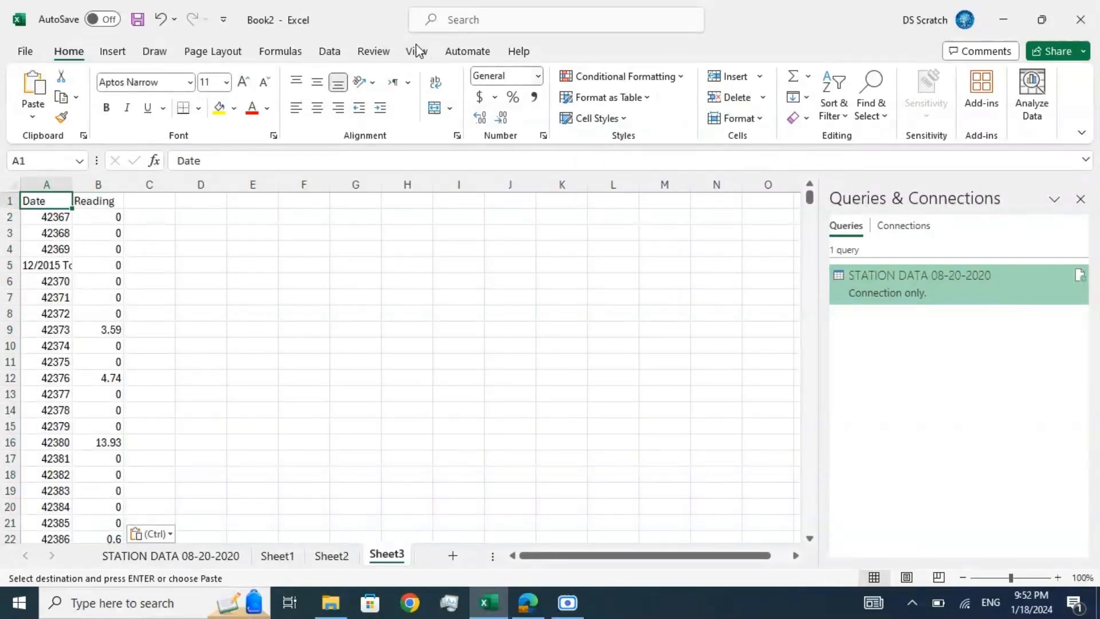
click(332, 51)
click(700, 97)
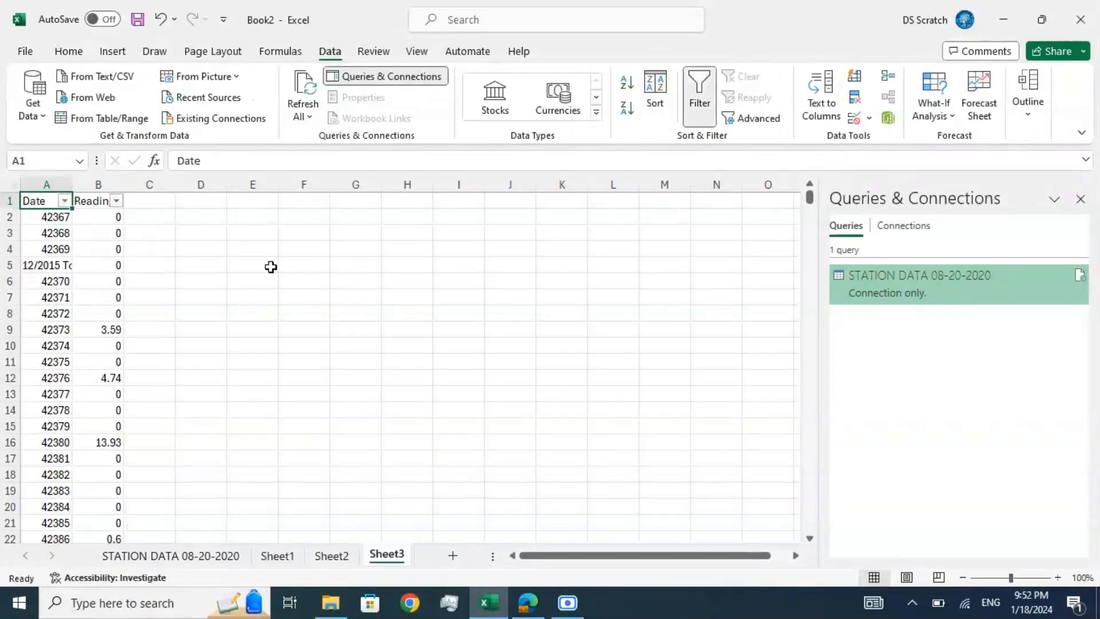
Step: Apply a custom filter showing only Date entries that end with "total", and widen the Date column to fit the labels
click(68, 200)
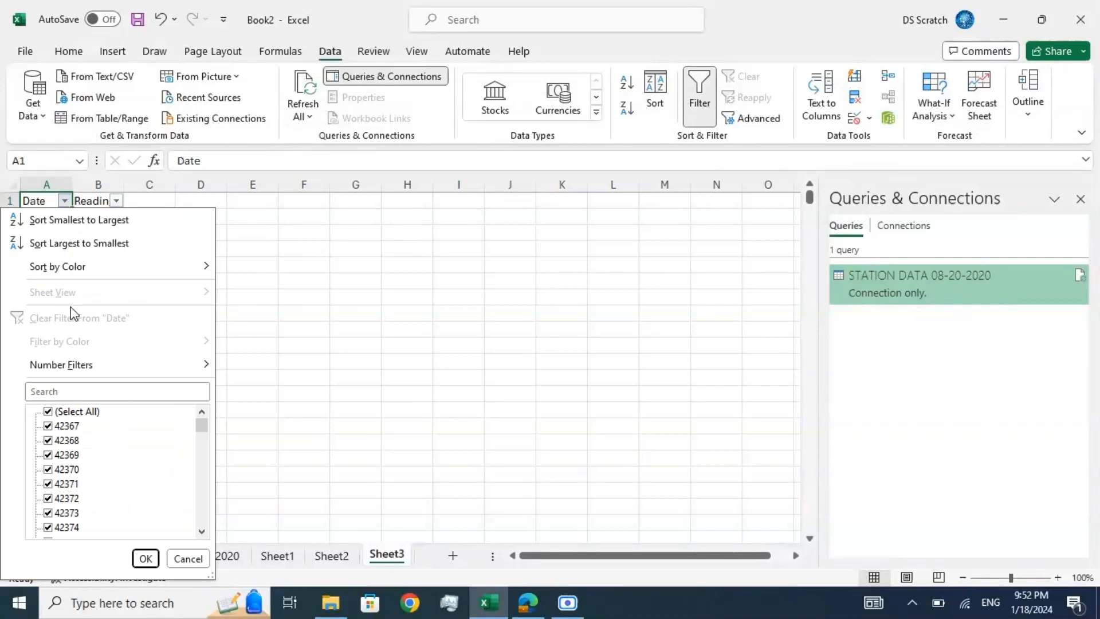
scroll(80, 459, down, 3)
scroll(81, 460, up, 3)
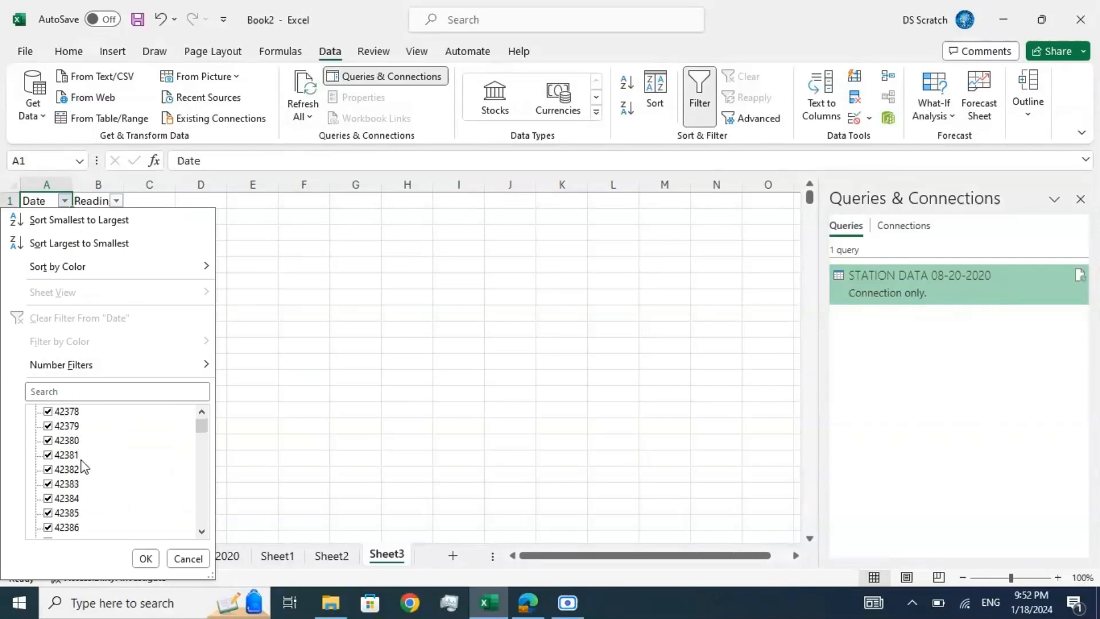
mouse_move(113, 369)
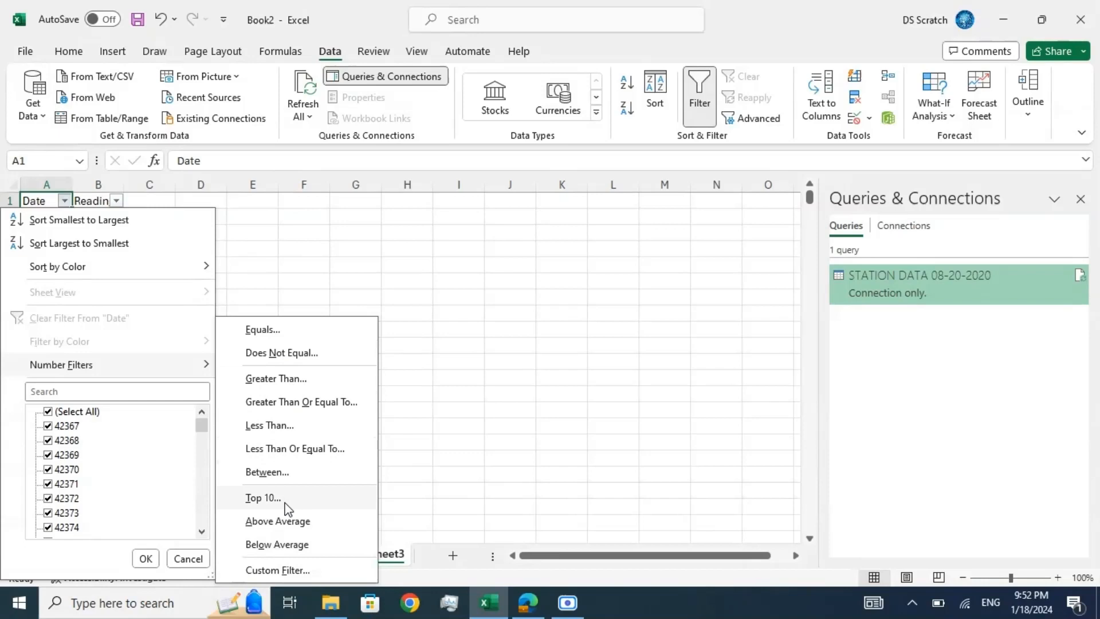
click(283, 570)
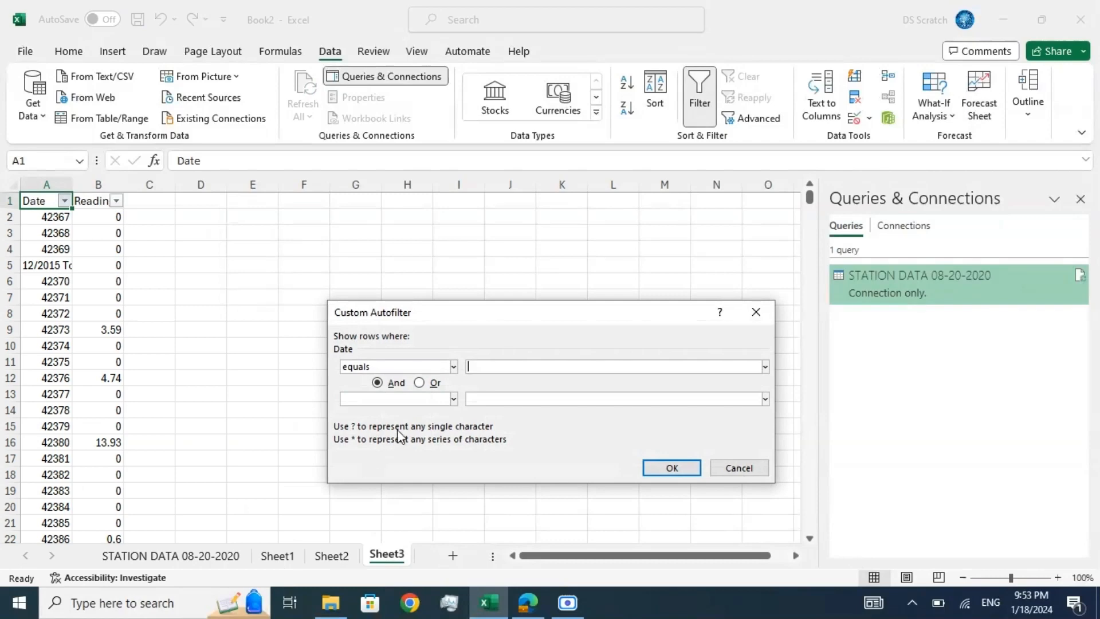
click(453, 366)
scroll(421, 412, down, 2)
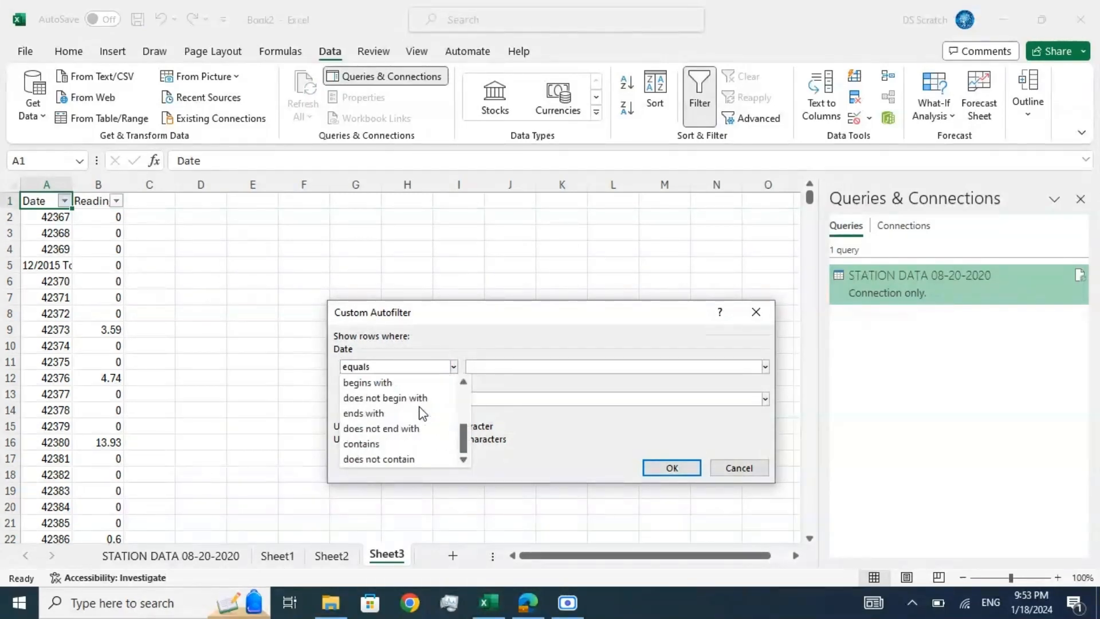
click(374, 416)
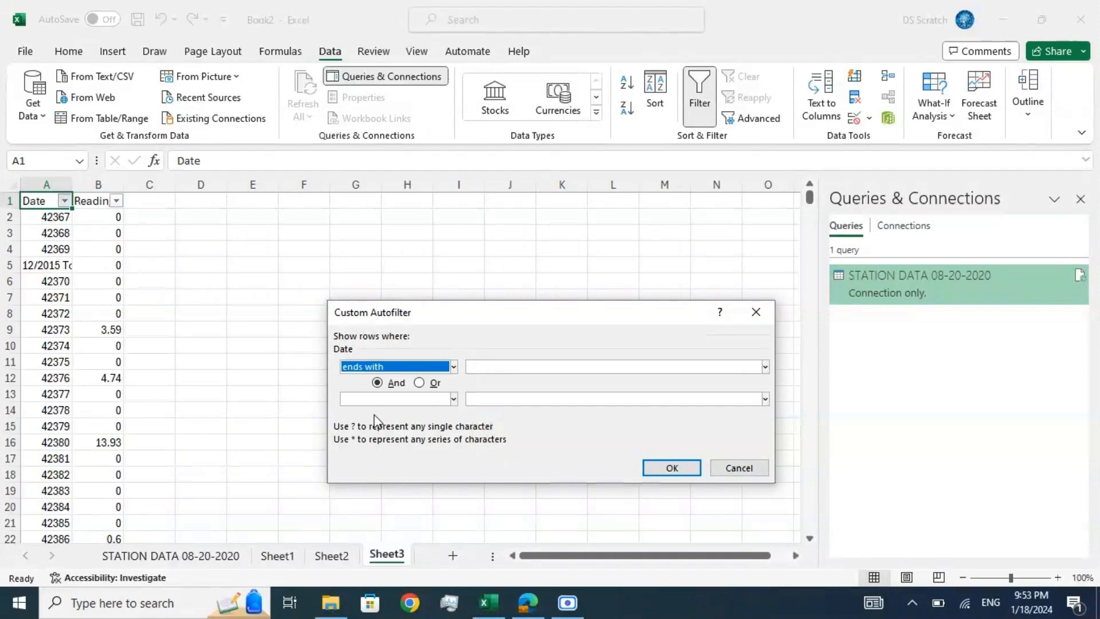
click(488, 368)
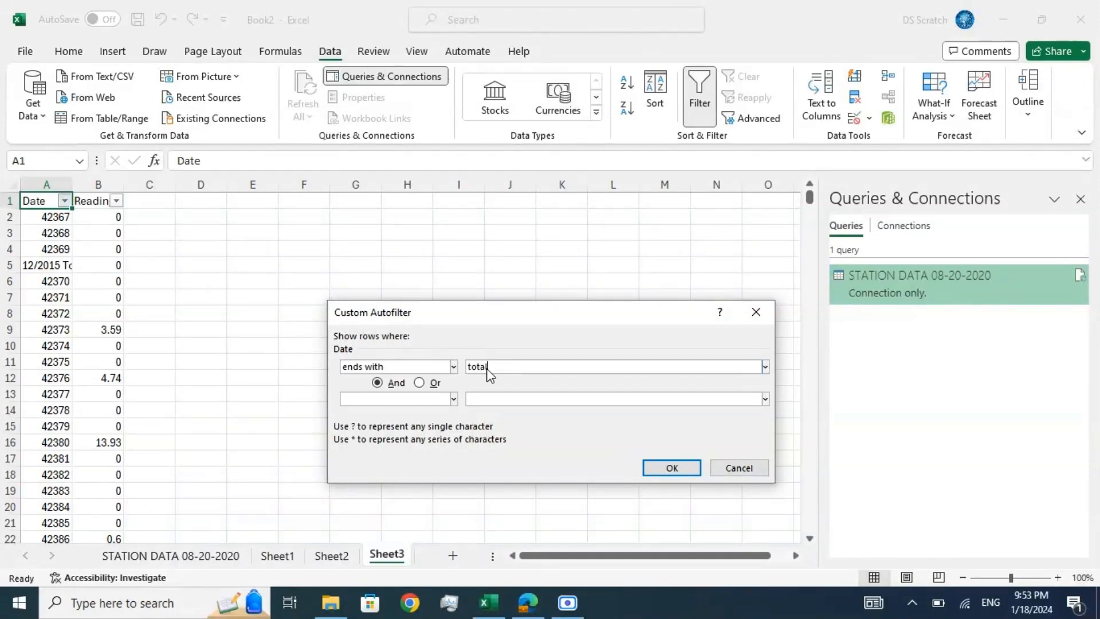
click(656, 468)
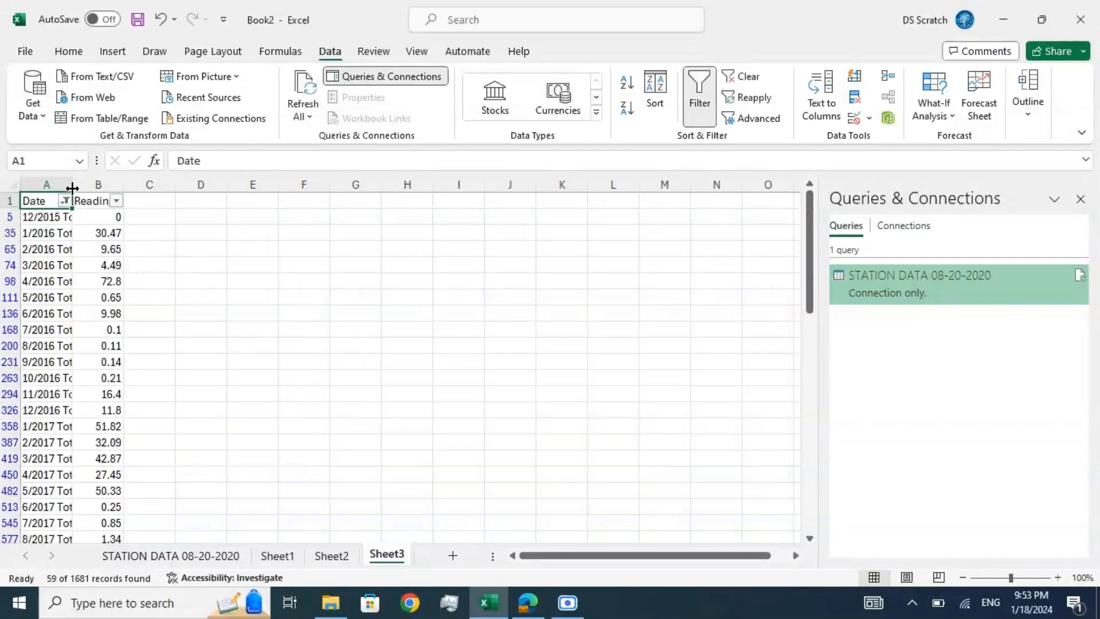
drag(72, 188, 96, 183)
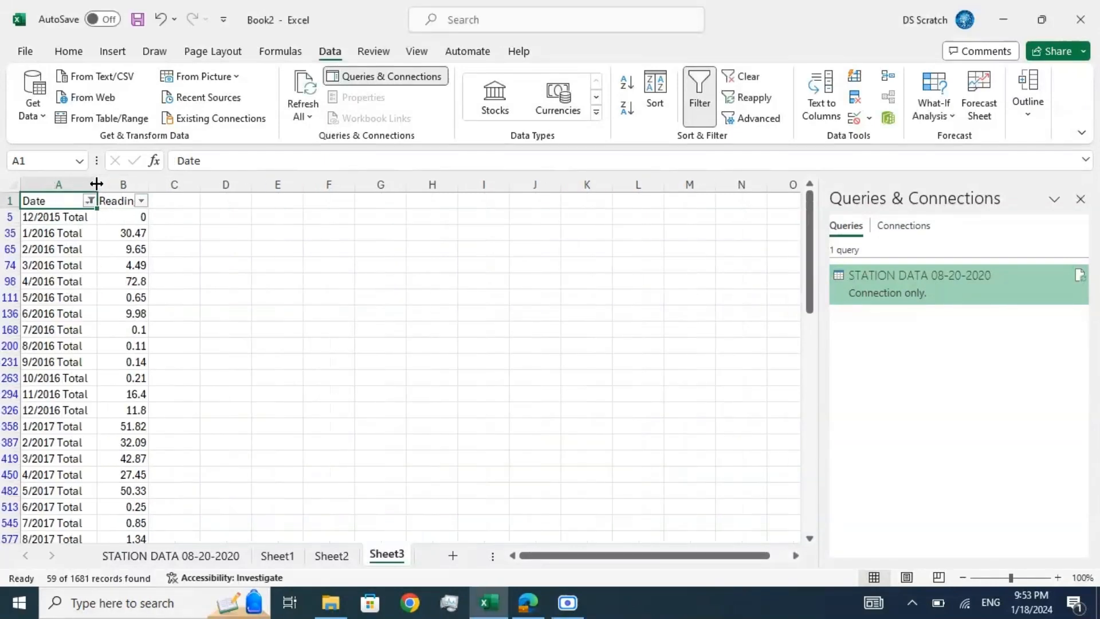
Step: Examine the filtered monthly total rows from December 2015 through March 2017, then return to the Date header
click(74, 217)
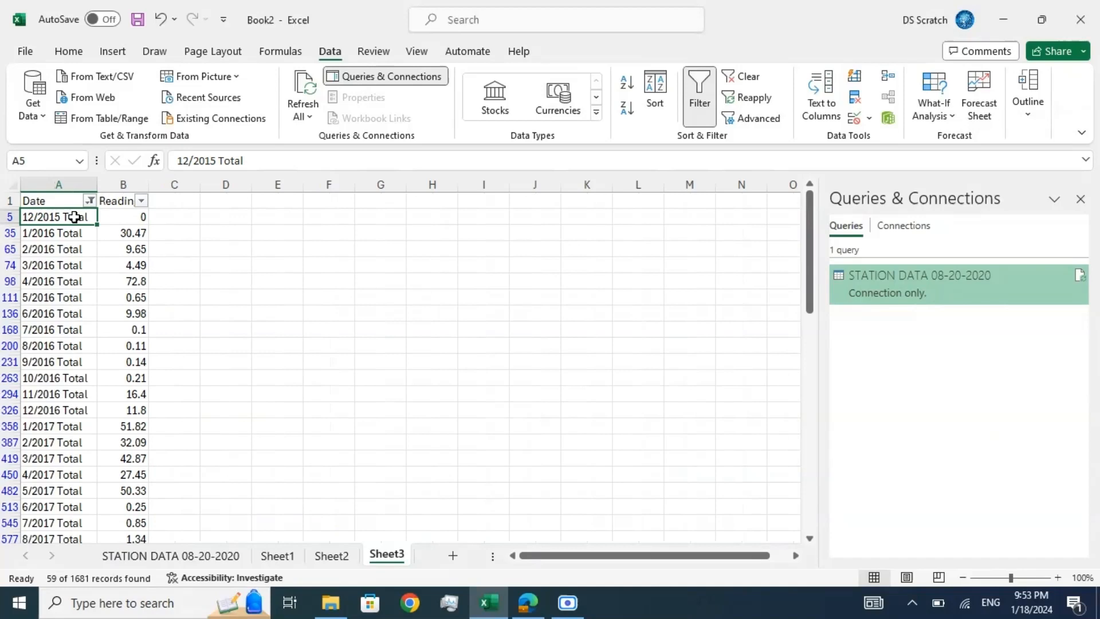
key(Down)
key(Down)
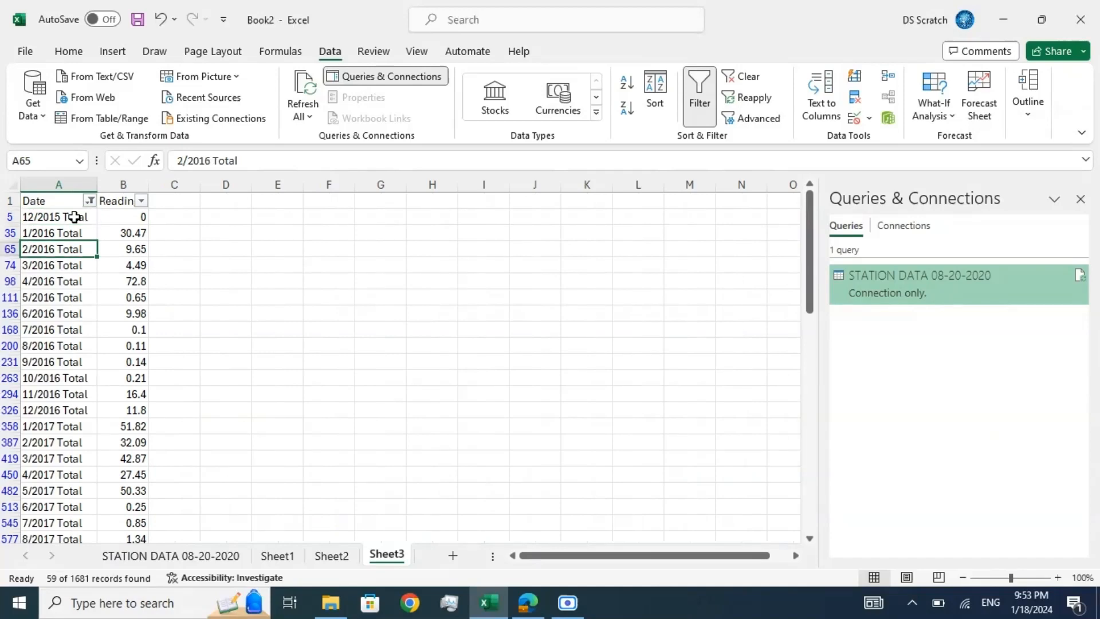
key(Down)
key(Down)
key(Down)
key(Down)
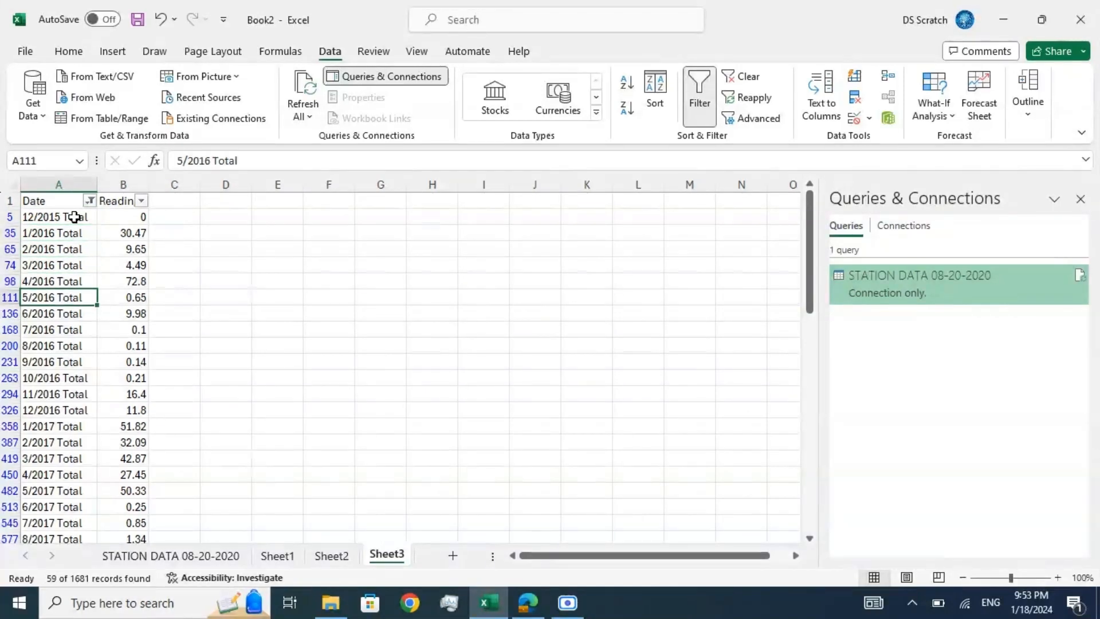
key(Down)
key(Down)
key(Down)
key(Down)
key(Down)
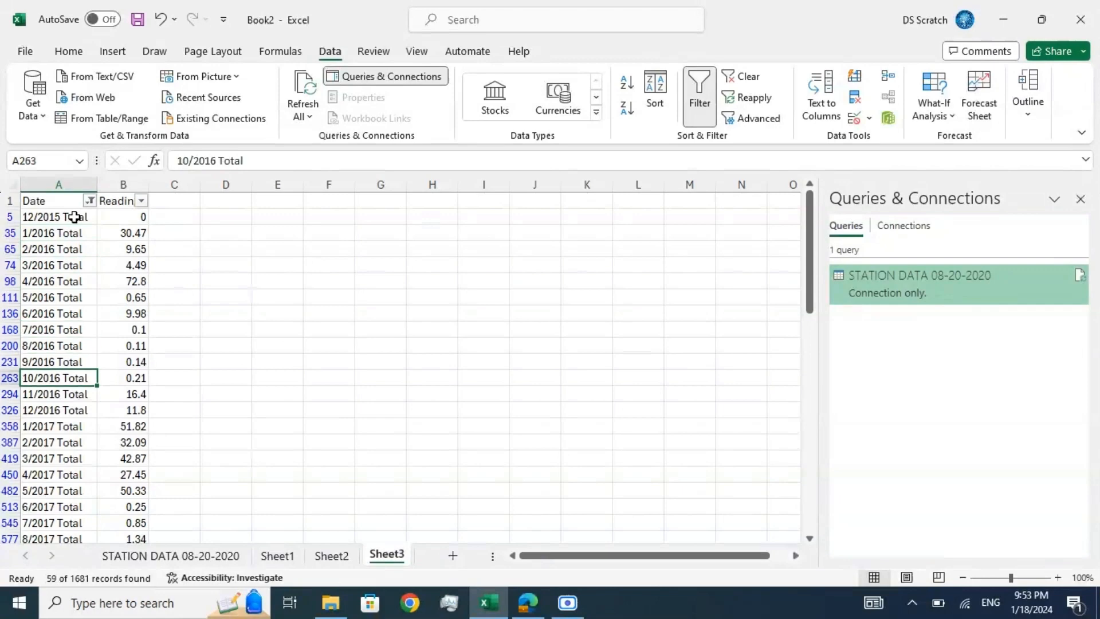
key(Down)
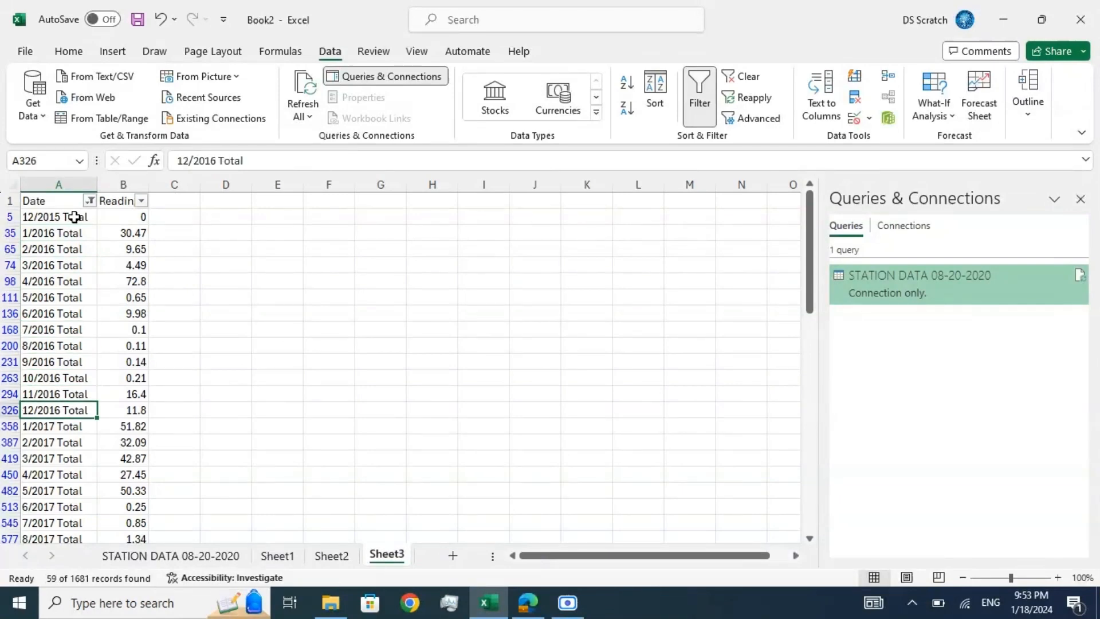
key(Up)
key(Down)
key(Down)
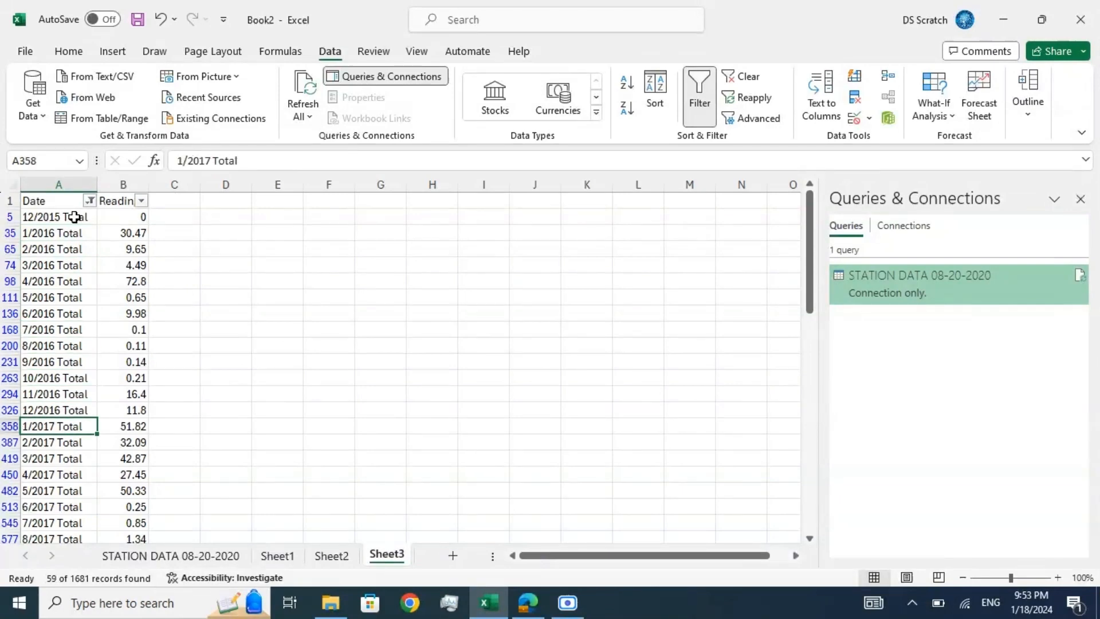
key(Down)
key(Down)
key(Down)
key(Down)
key(Down)
key(Down)
key(Down)
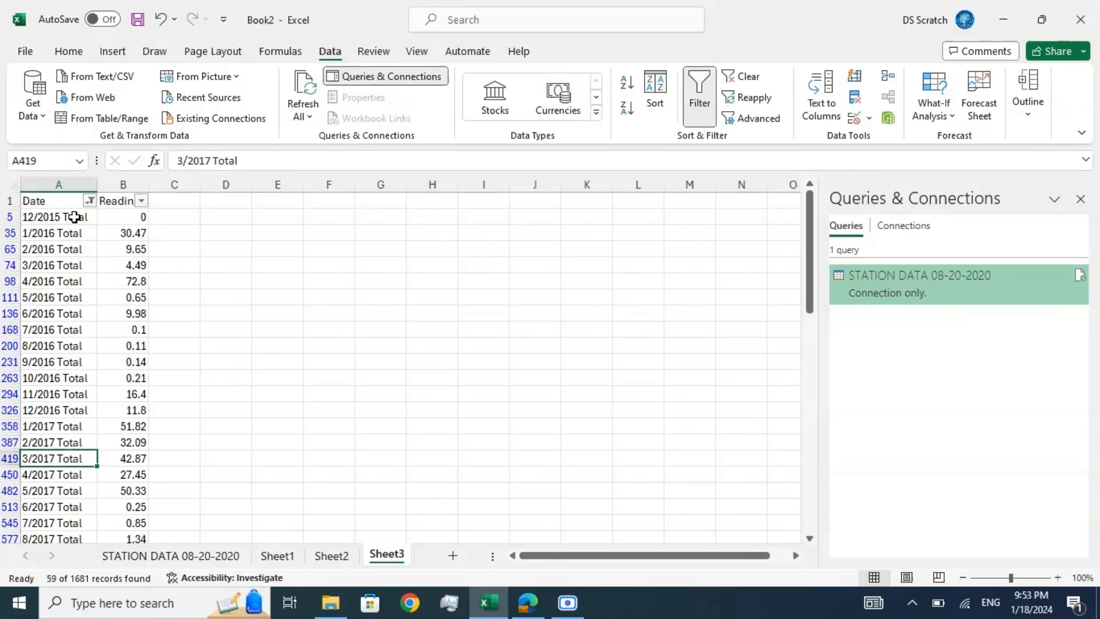
key(Up)
key(Up)
key(Up)
key(Up)
key(Up)
key(Up)
key(Up)
key(Up)
key(Up)
key(Up)
key(Up)
key(Up)
key(Up)
key(Up)
key(Up)
key(Up)
key(Up)
key(Up)
key(Up)
key(Up)
key(Up)
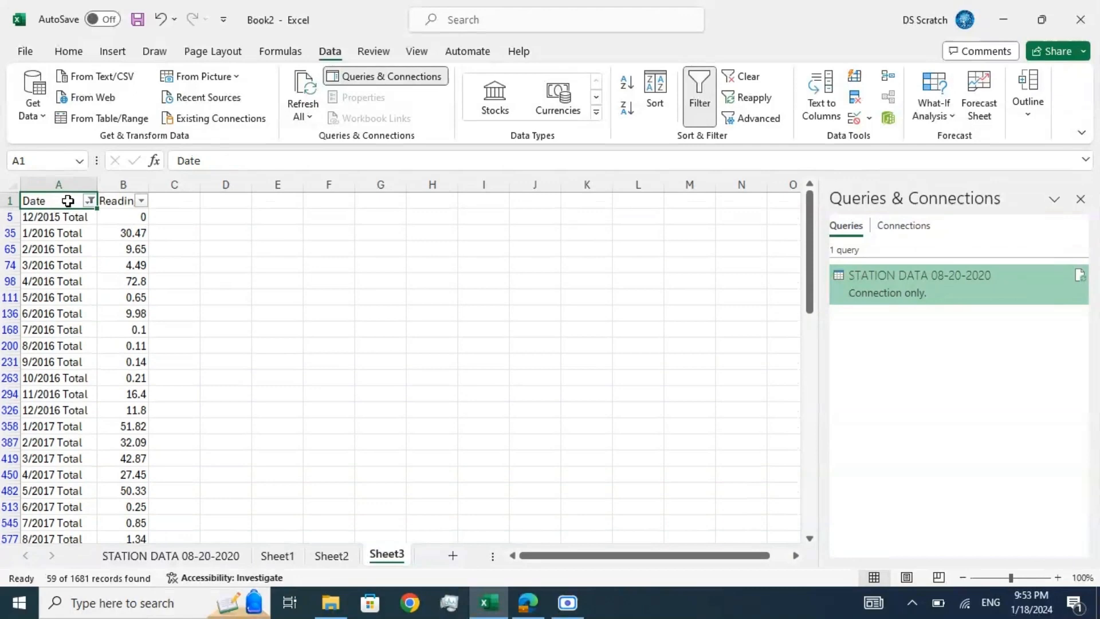
Step: Copy the filtered monthly totals with their headers, paste them as values only into a new sheet, and widen the Date and Reading columns
key(ctrl+shift+End)
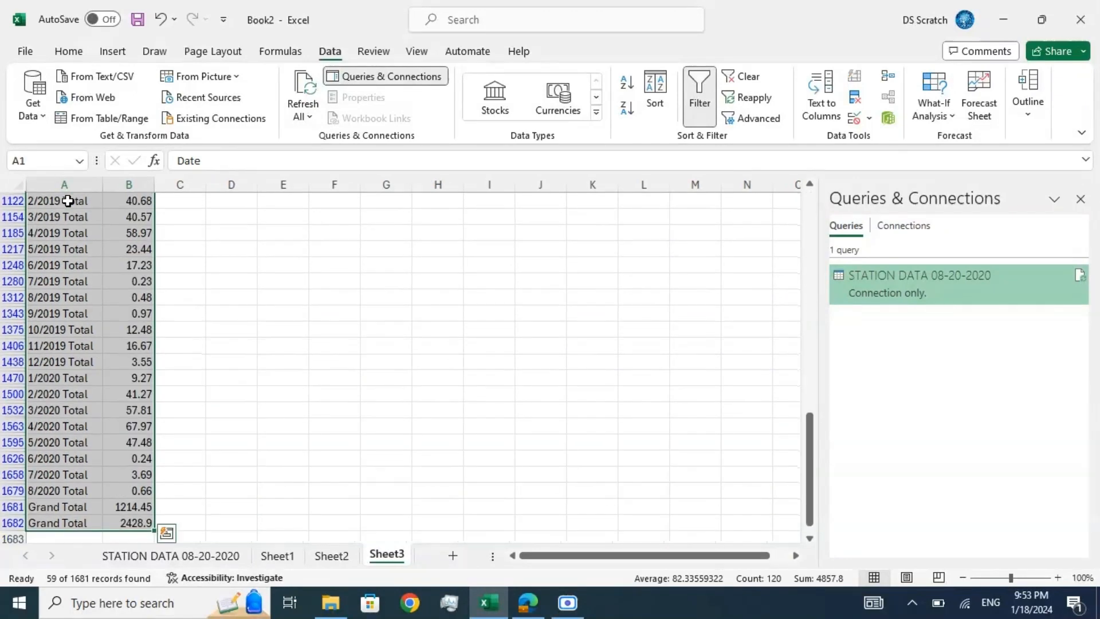
key(ctrl+c)
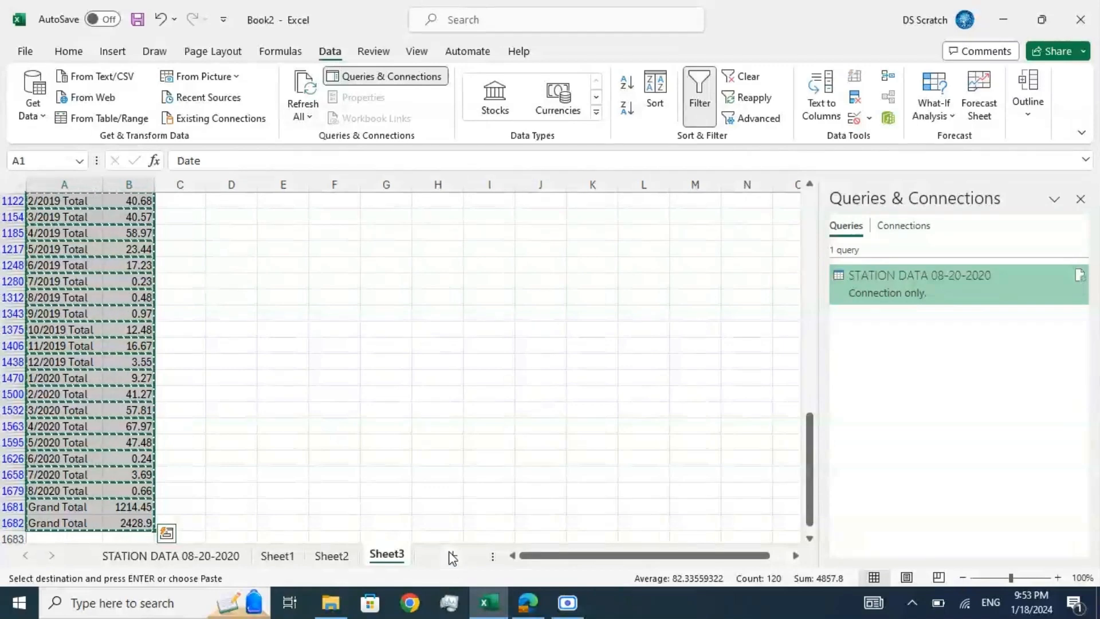
click(453, 556)
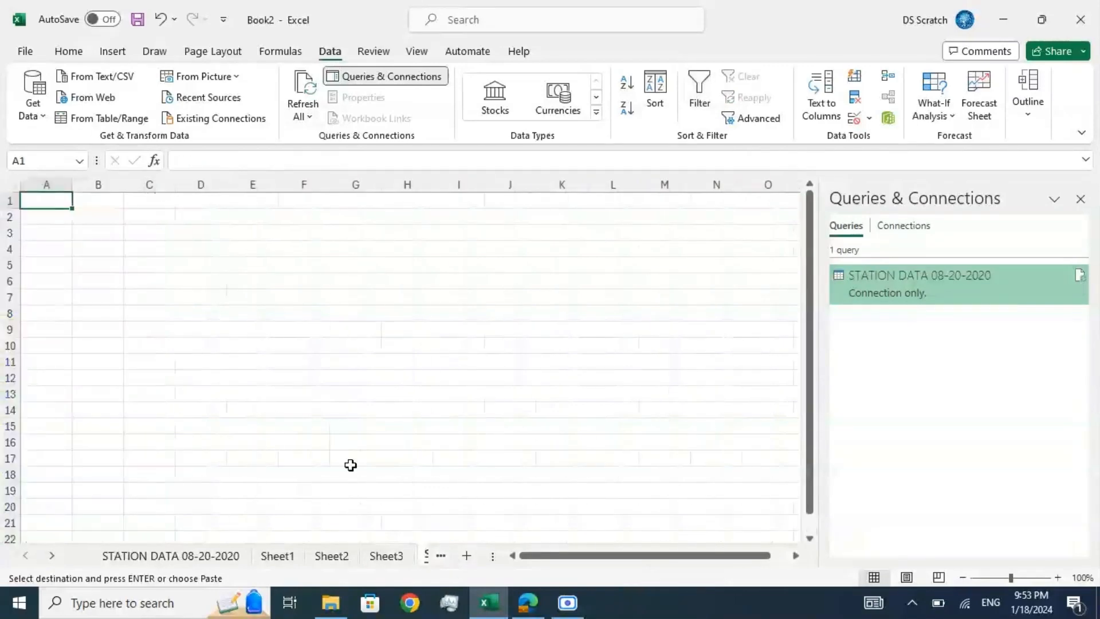
click(68, 52)
click(33, 111)
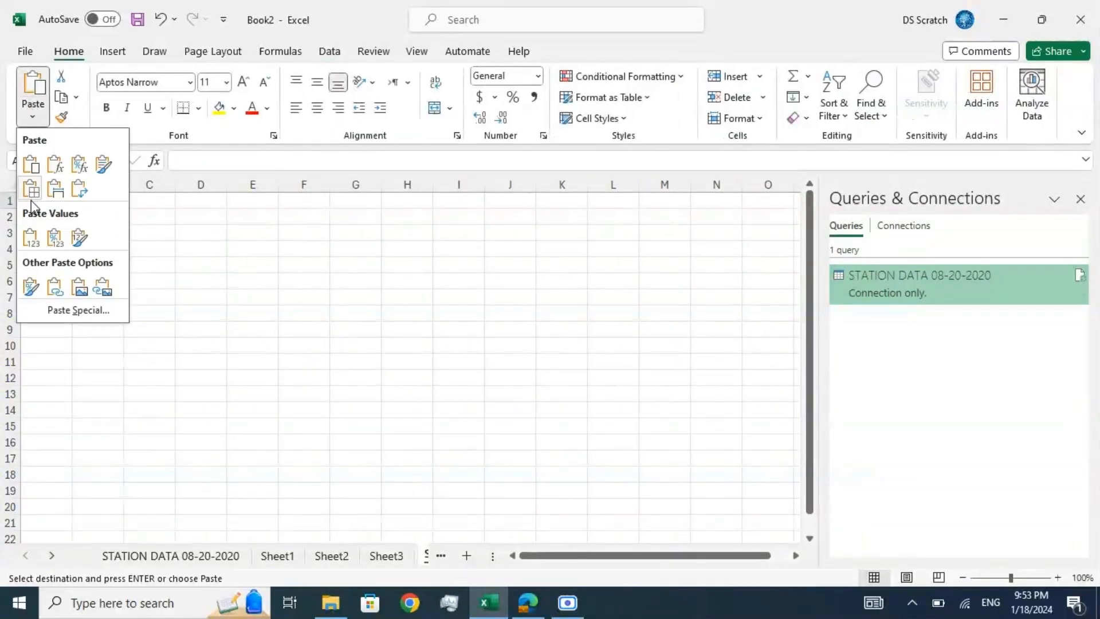
click(32, 236)
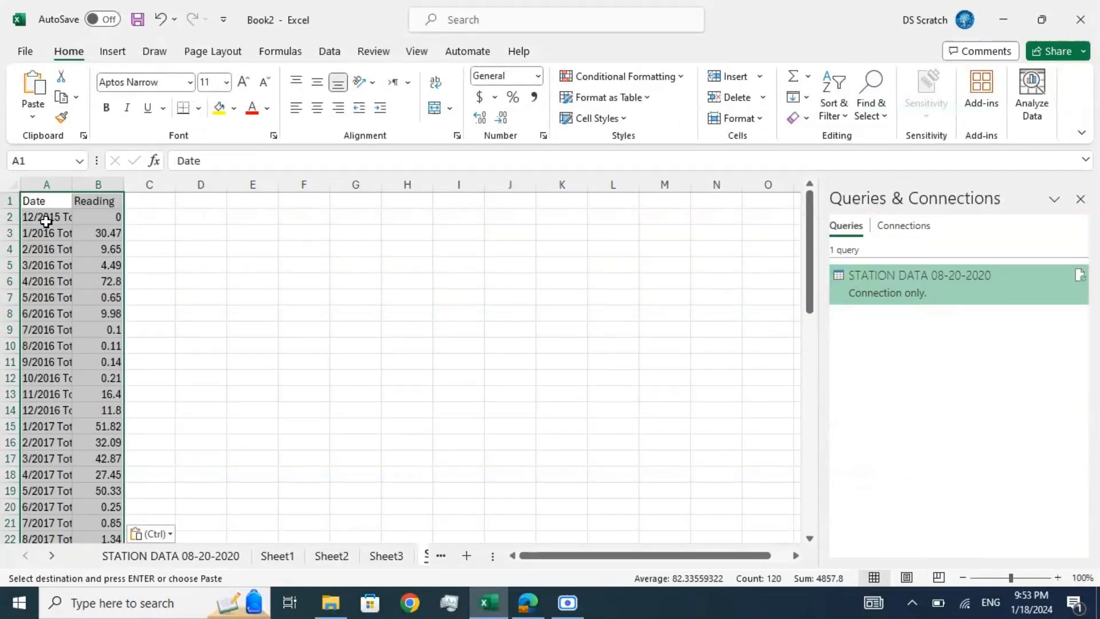
click(46, 221)
drag(72, 189, 171, 184)
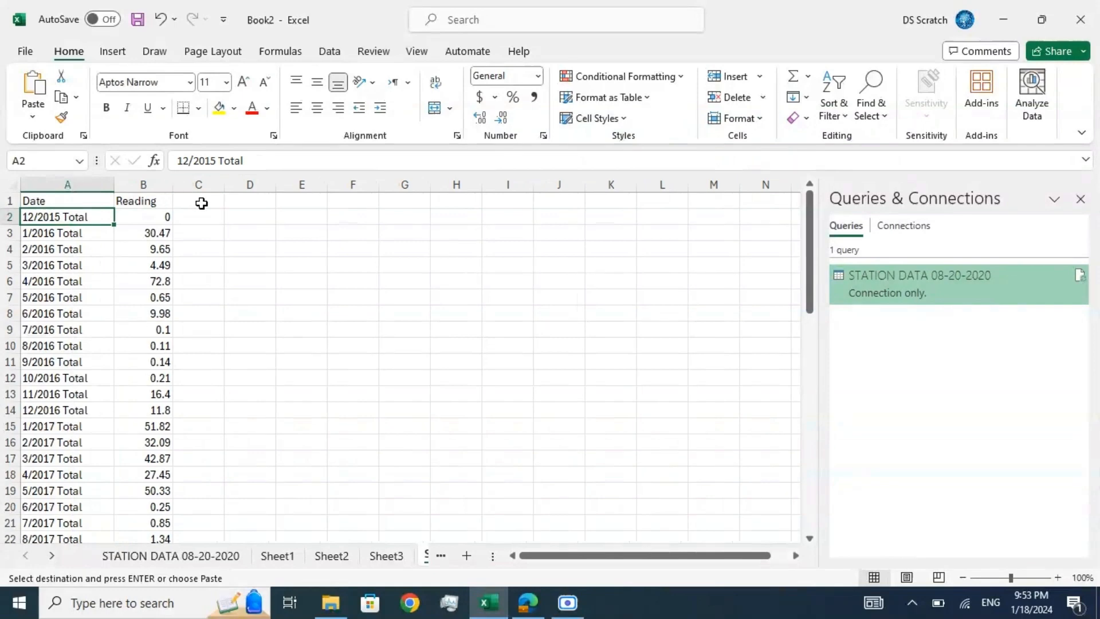
click(90, 237)
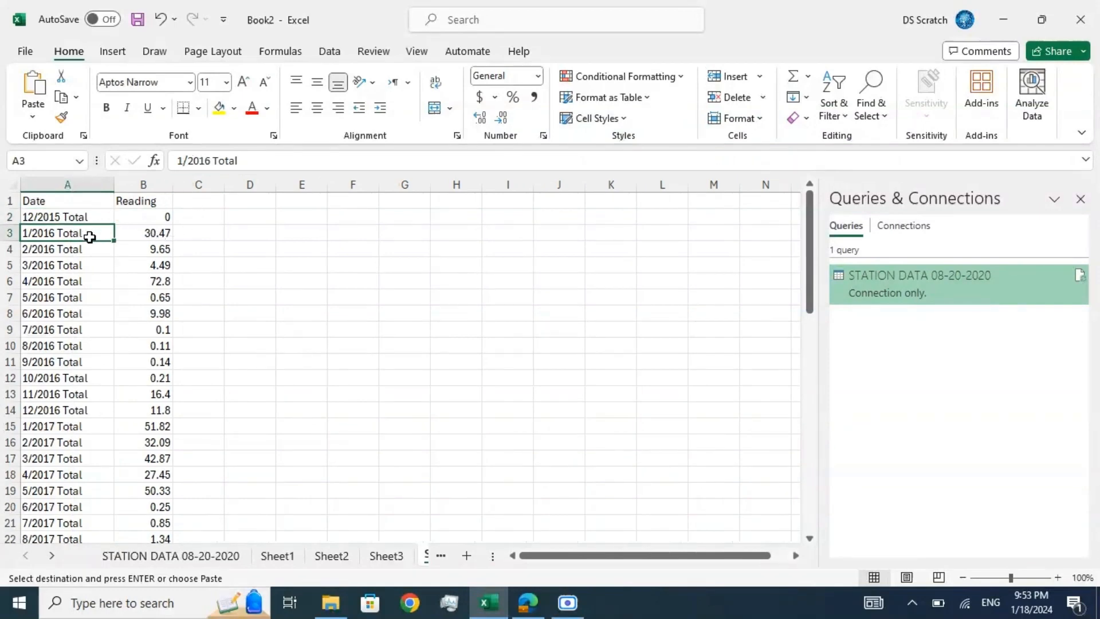
key(Right)
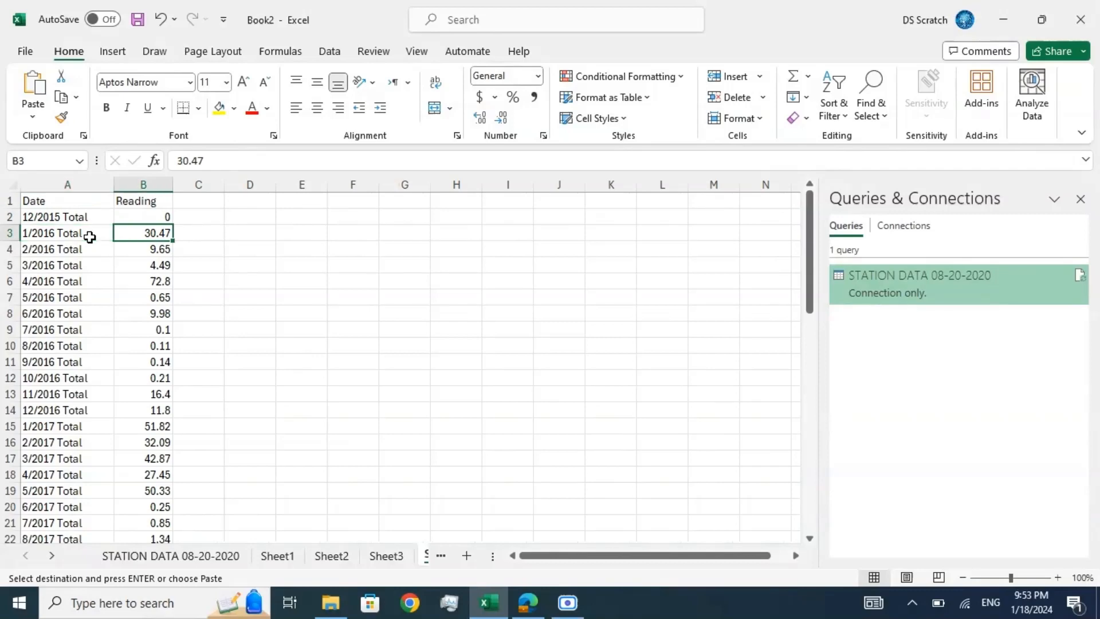
key(Down)
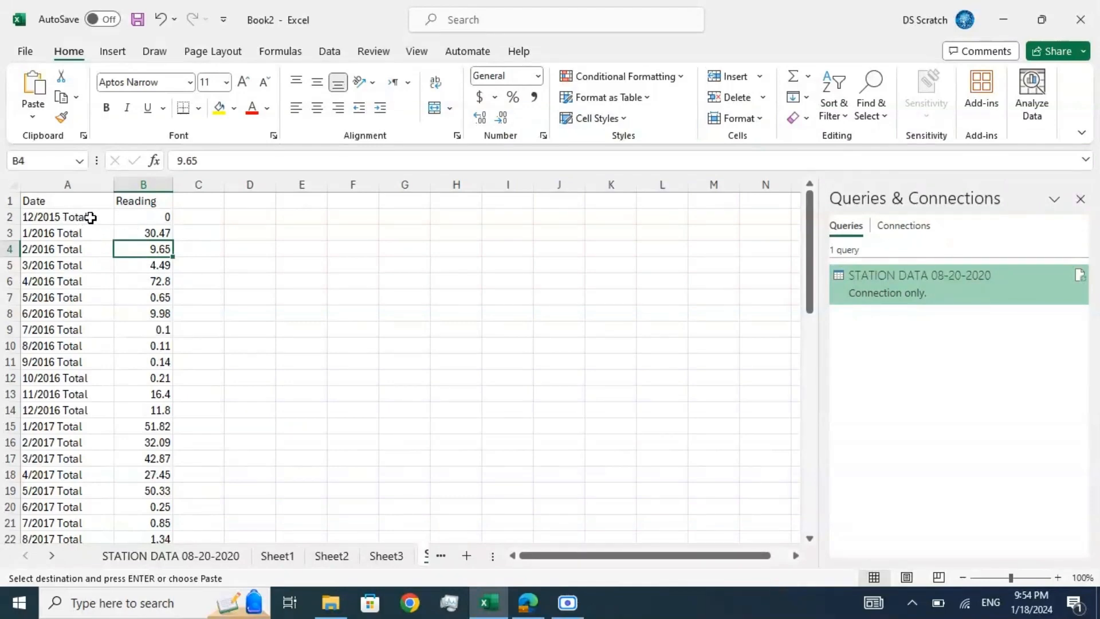
Step: Insert a basic 2-D line chart of the monthly totals from 12/2015 to 8/2020, leaving out the header and Grand Total rows
drag(91, 218, 140, 442)
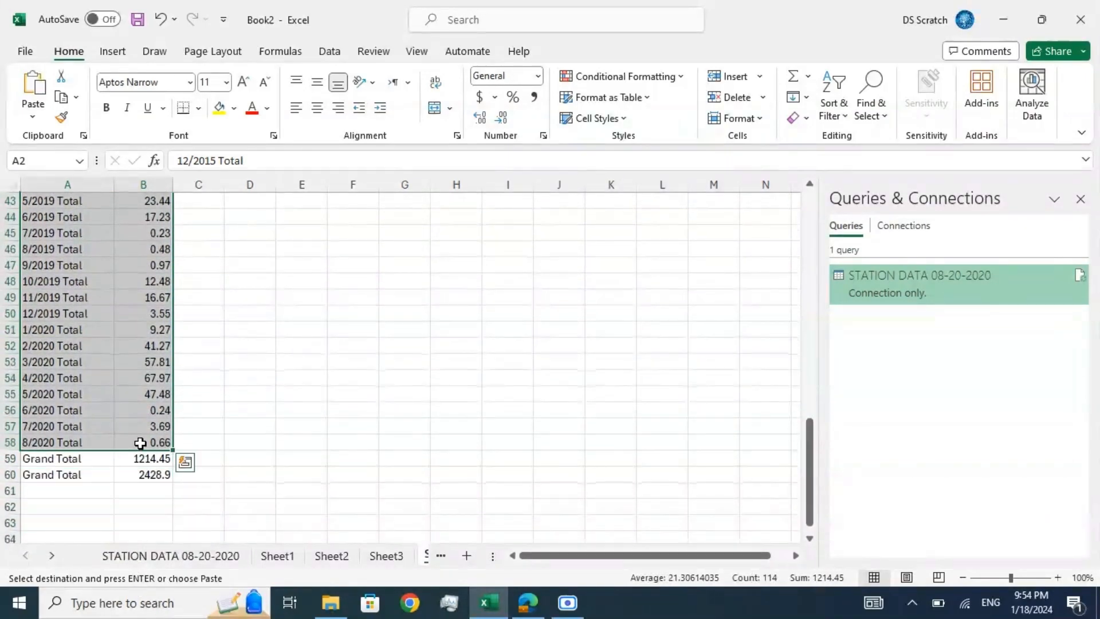
click(113, 51)
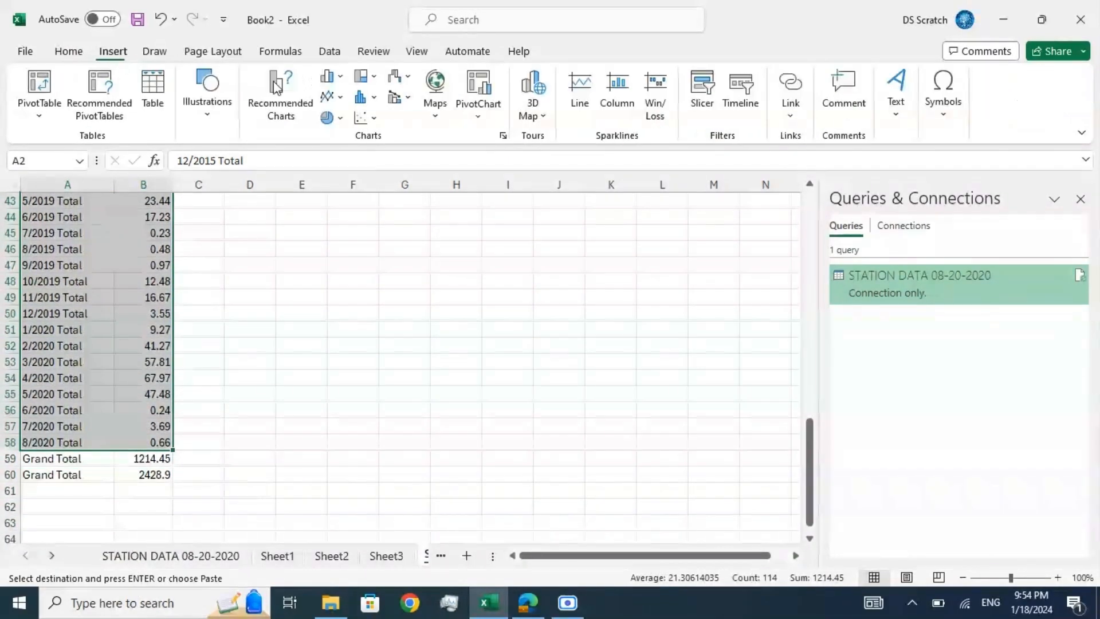
click(342, 101)
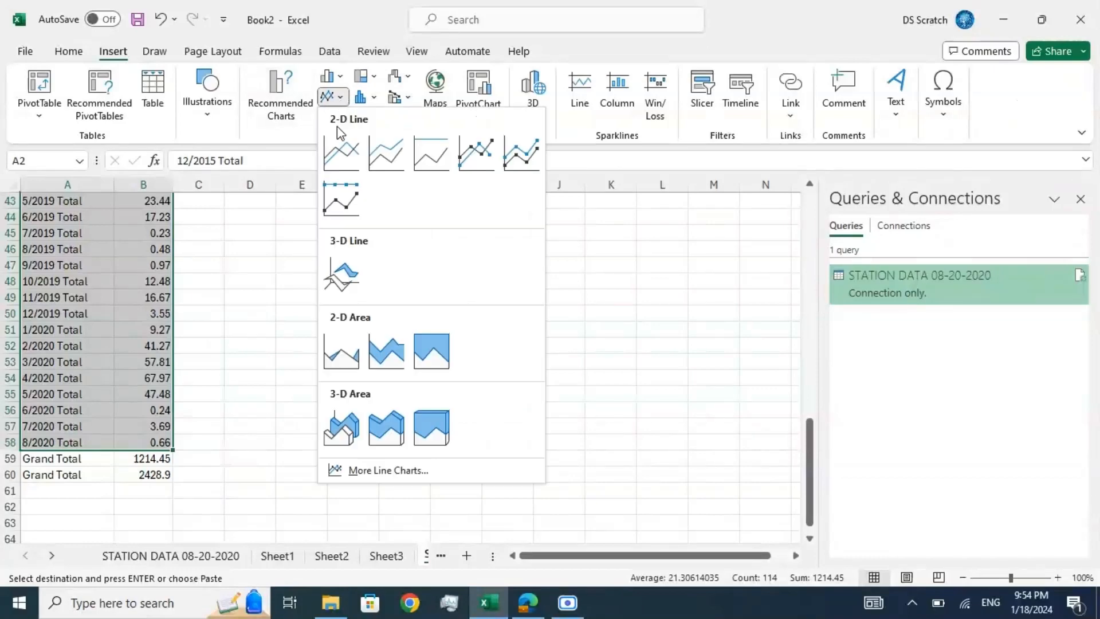
click(343, 152)
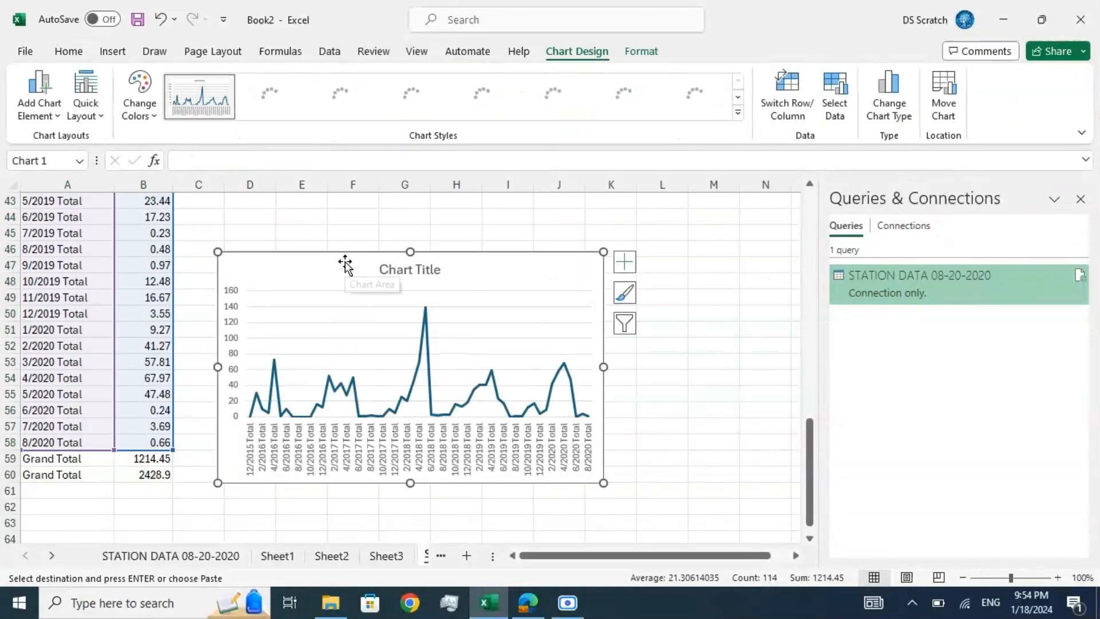
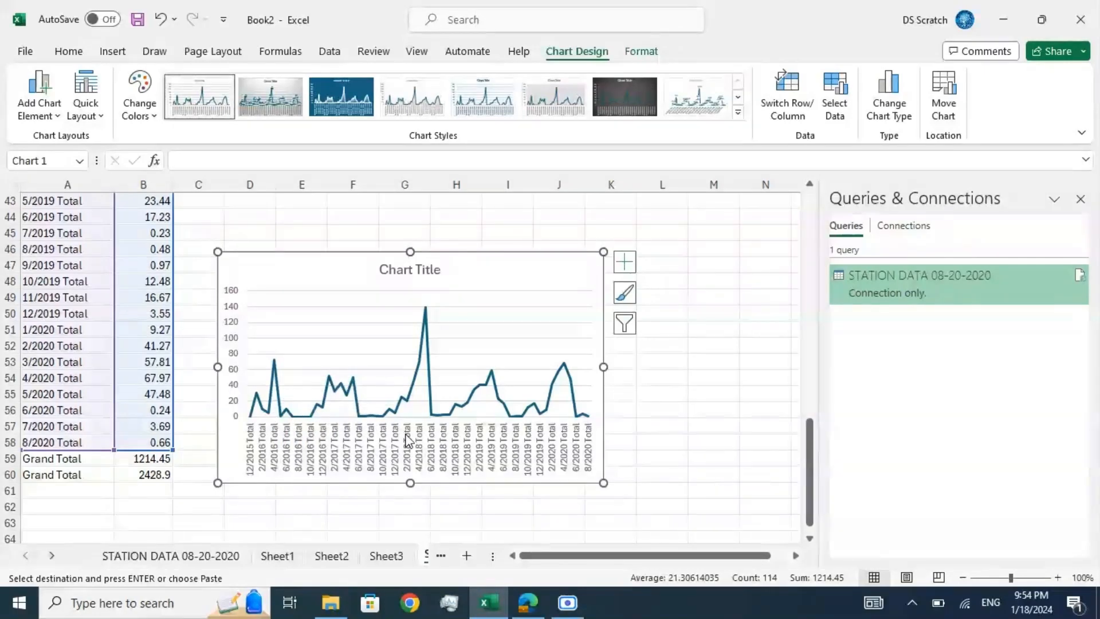
Step: Delete the monthly totals line chart from the sheet and return to the start of the monthly list
mouse_move(424, 317)
mouse_move(494, 381)
key(Delete)
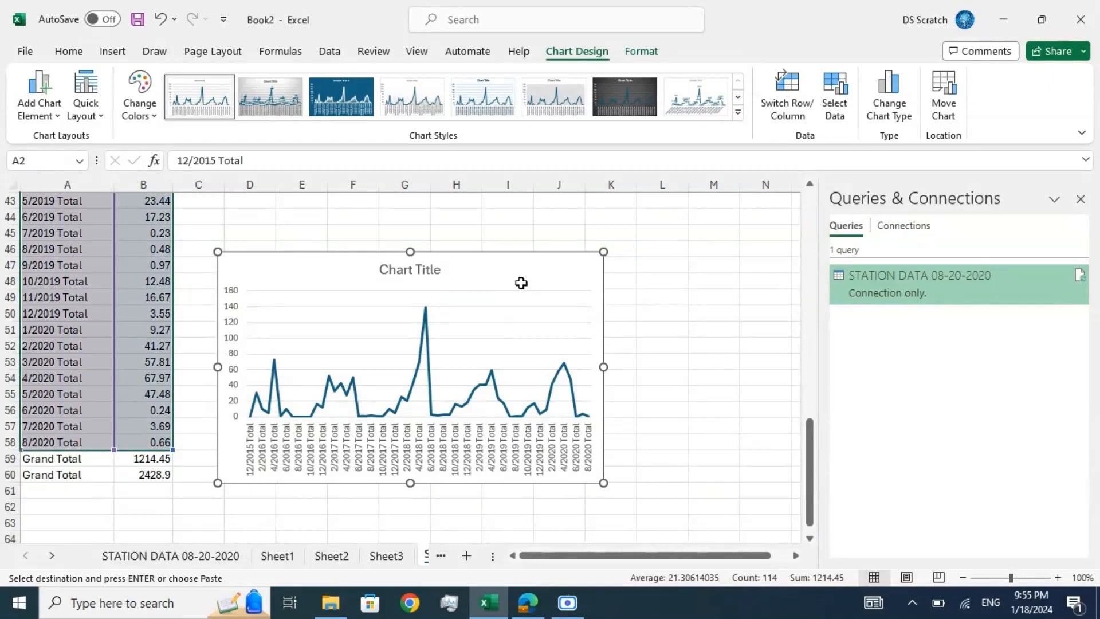
click(383, 309)
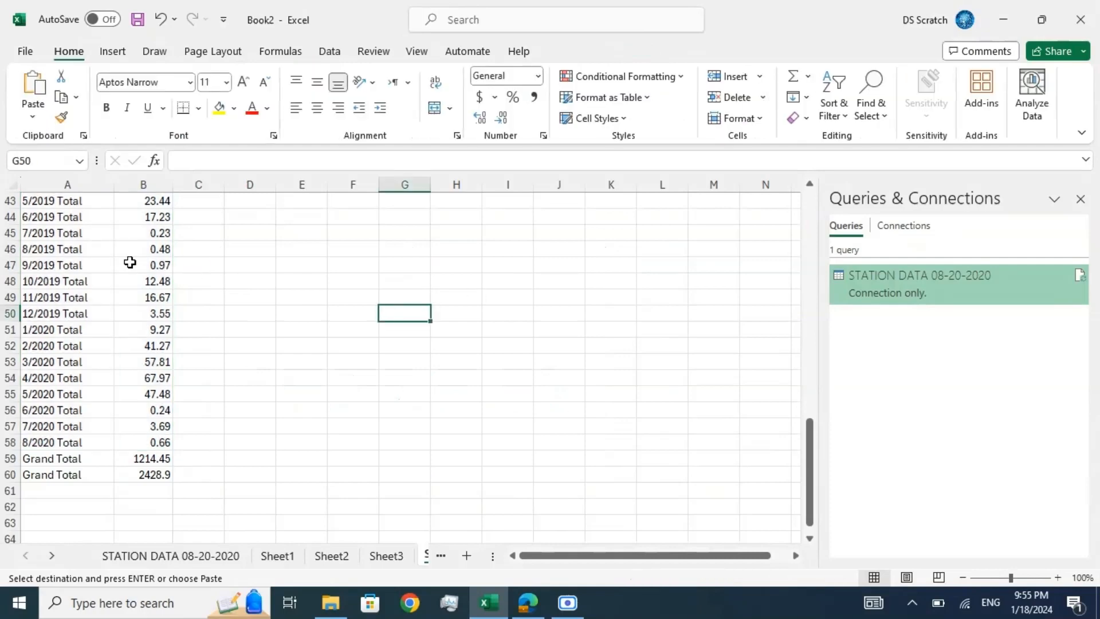
click(100, 262)
scroll(100, 262, up, 14)
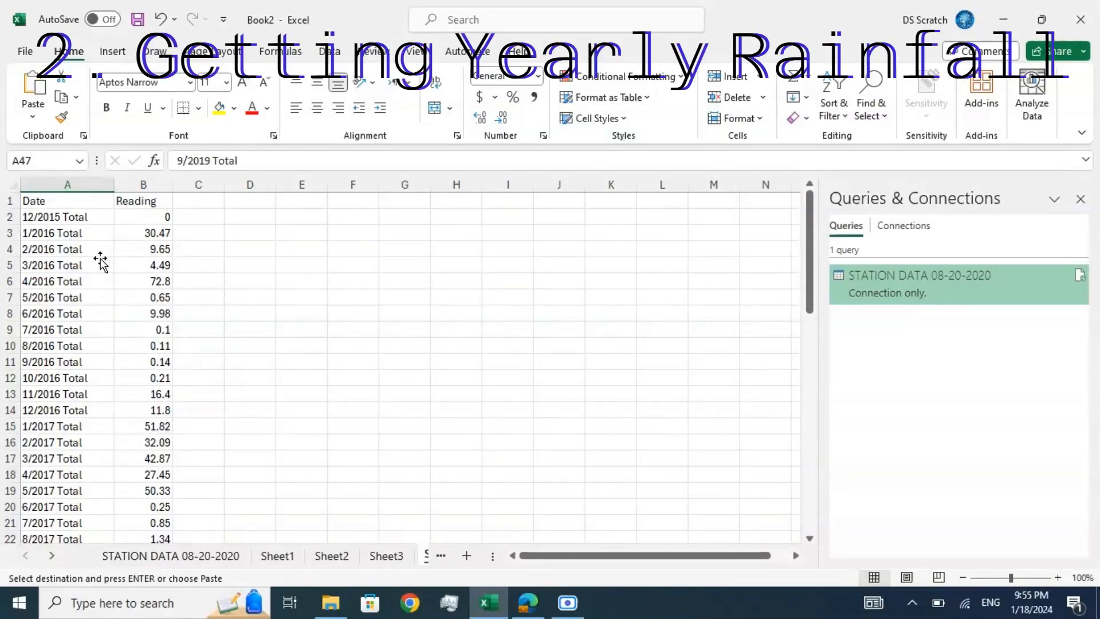
Step: Insert a blank column between the Date and Reading columns, and select the entire Date column
click(85, 221)
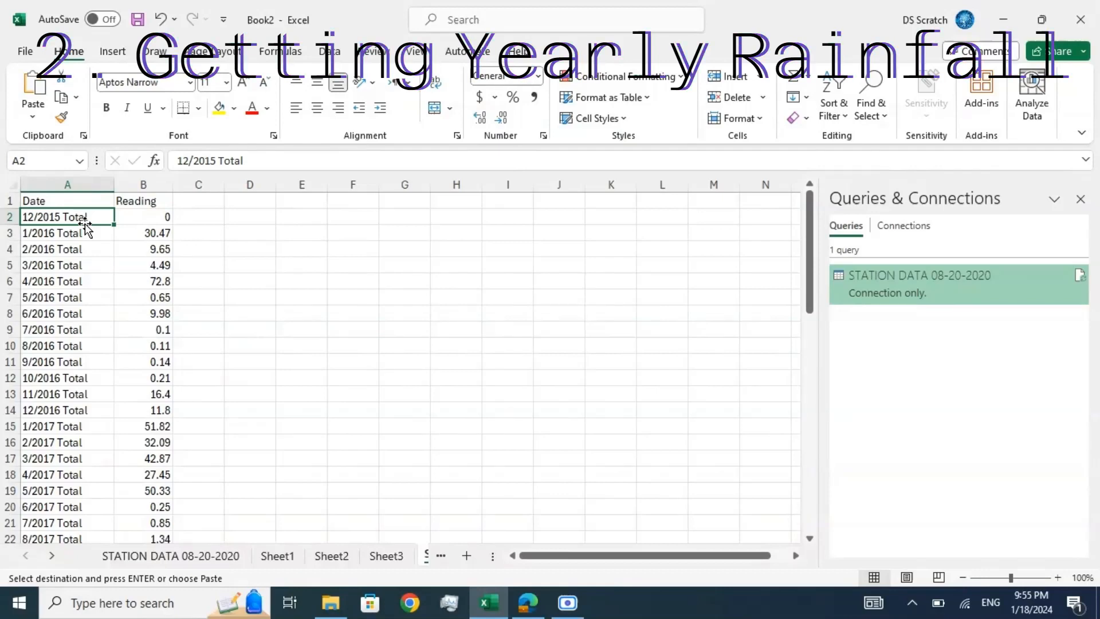
click(137, 185)
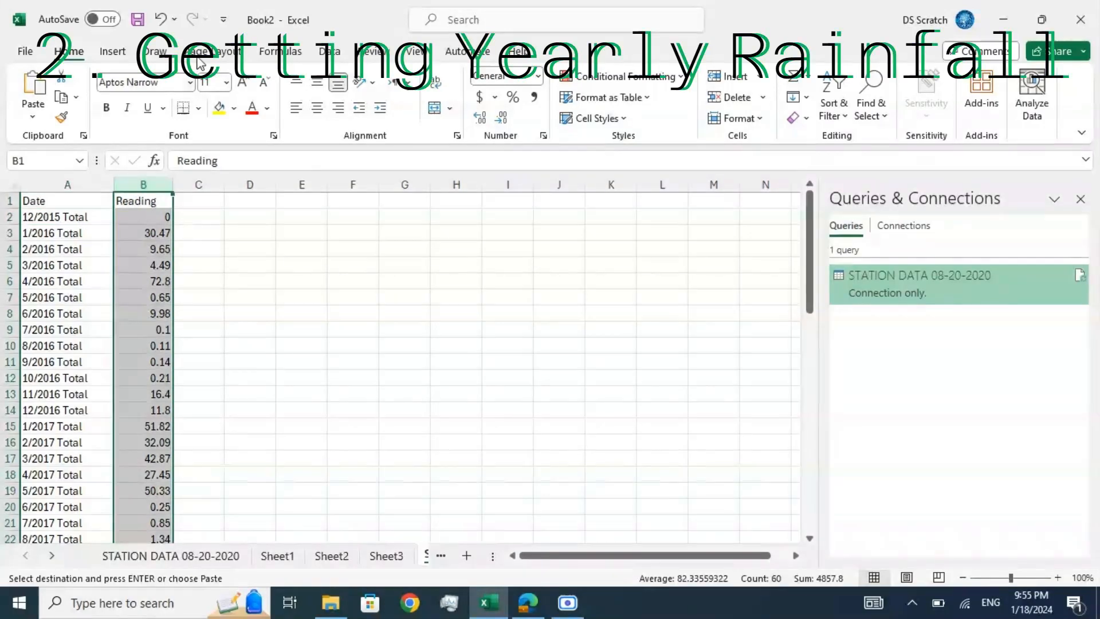
click(727, 76)
click(148, 216)
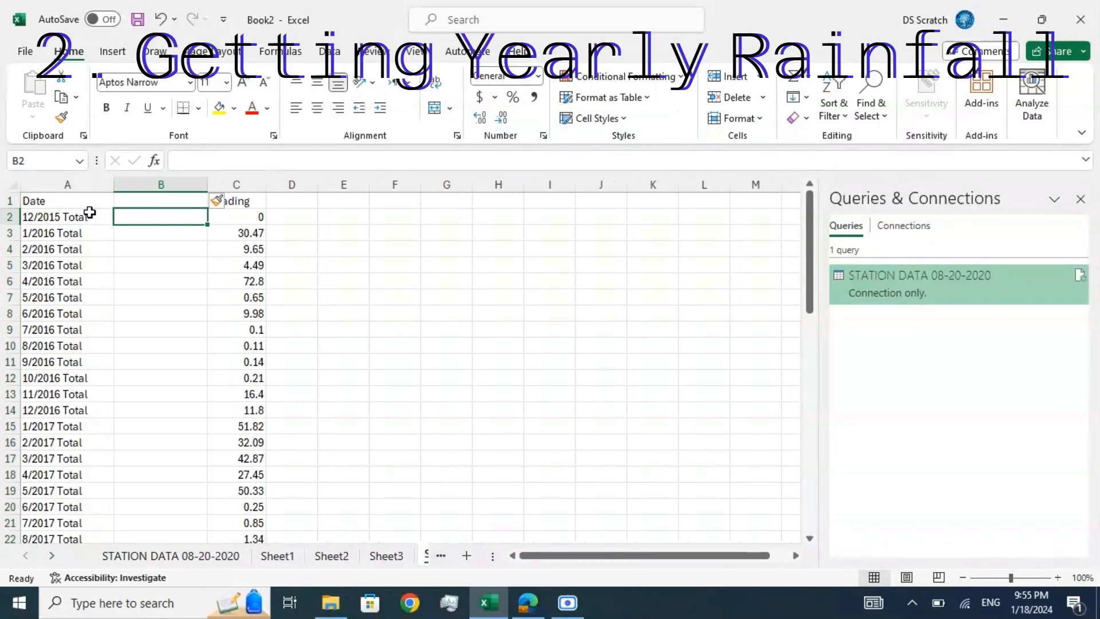
click(83, 215)
click(86, 184)
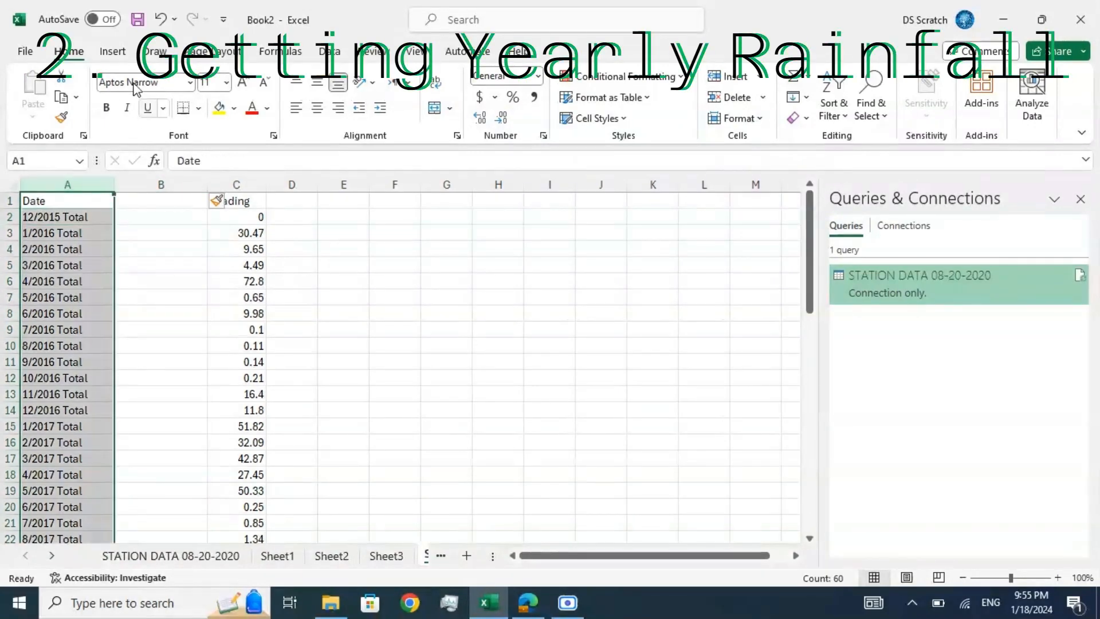
click(329, 51)
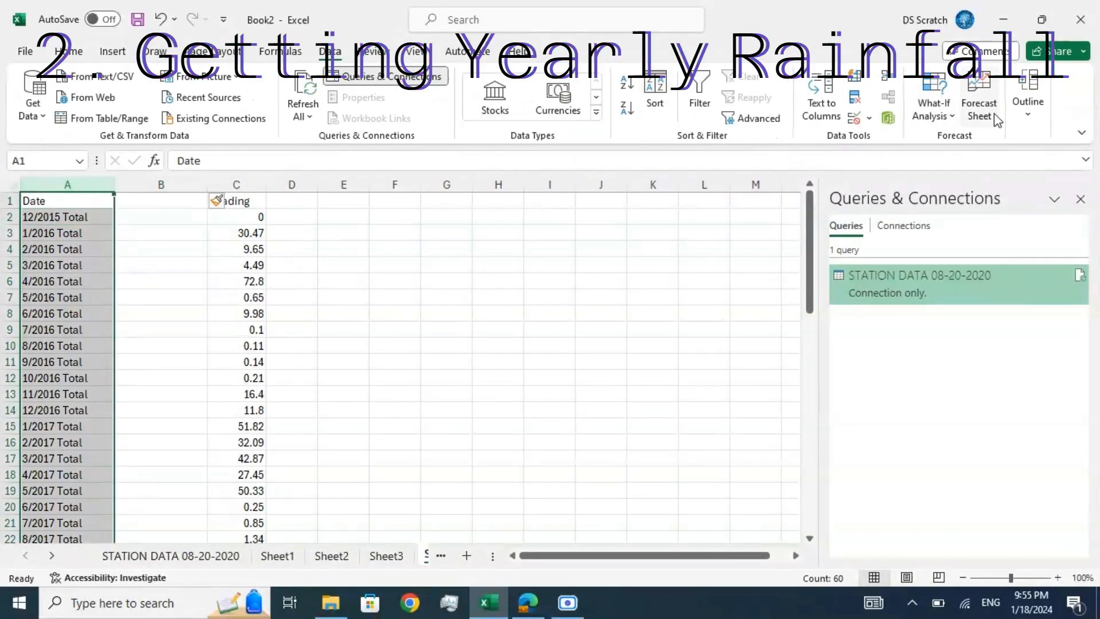
click(1027, 99)
click(991, 166)
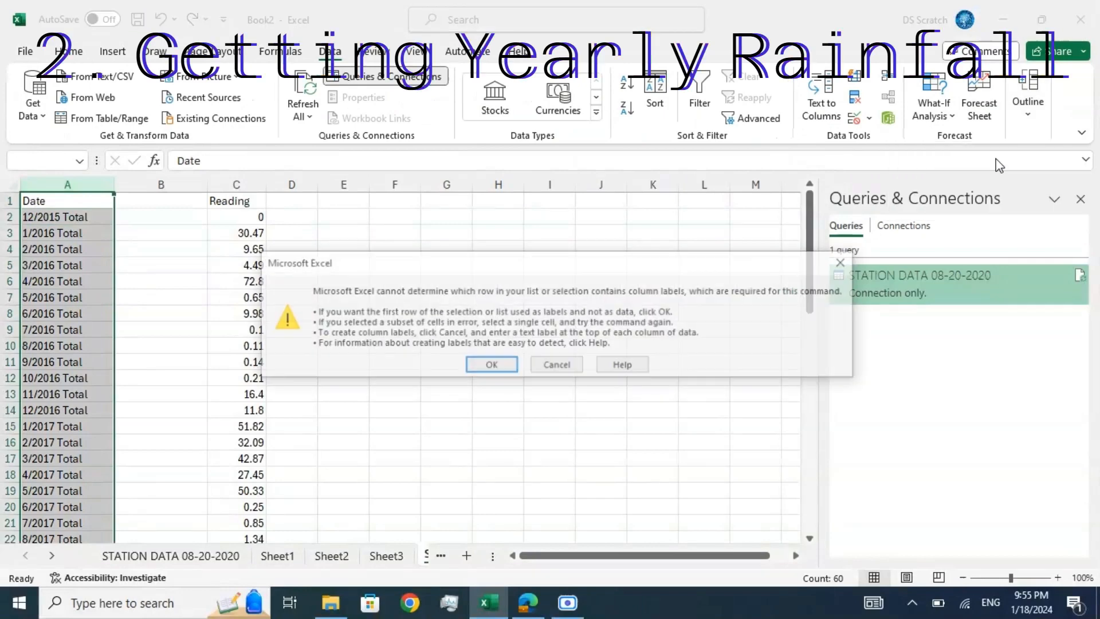
click(563, 365)
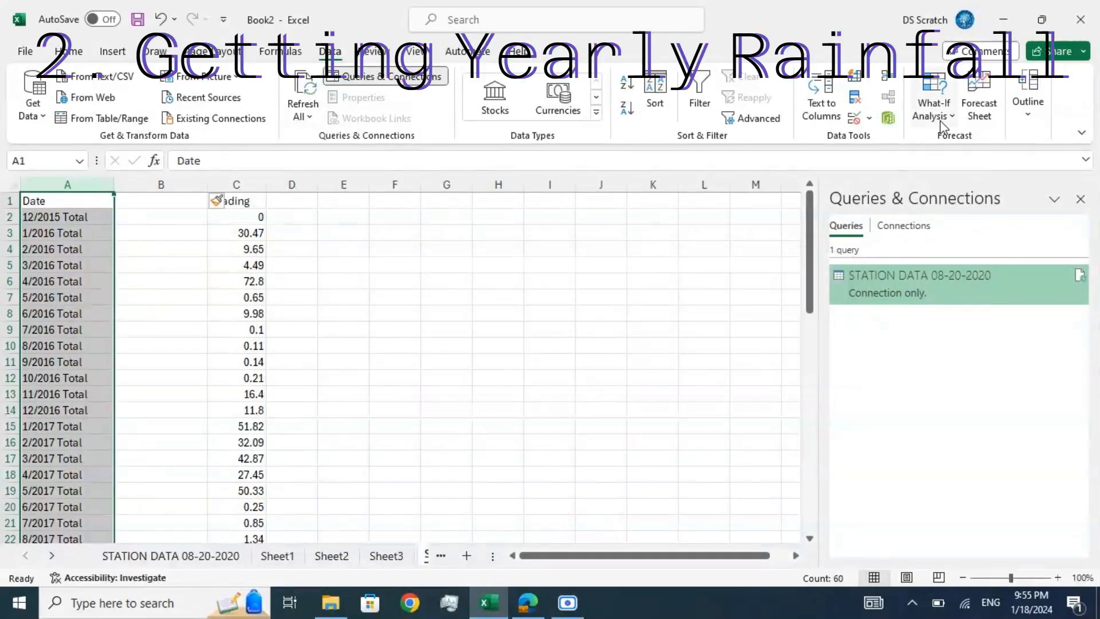
Step: Split the Date column with Text to Columns as delimited text, using Tab and Space delimiters and treating consecutive delimiters as one
click(821, 100)
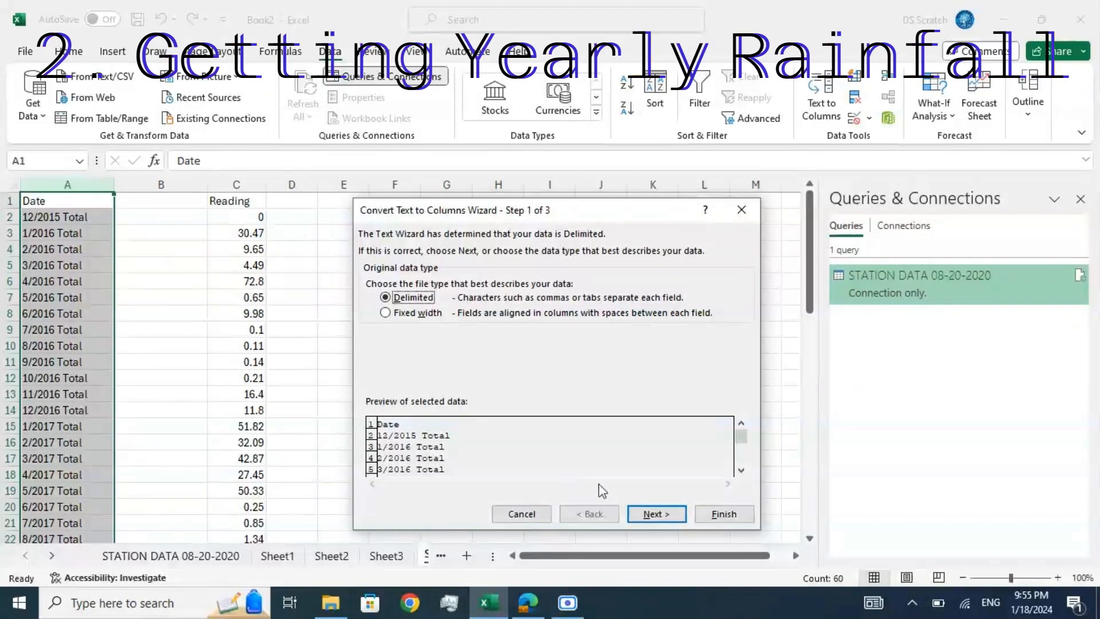
click(647, 516)
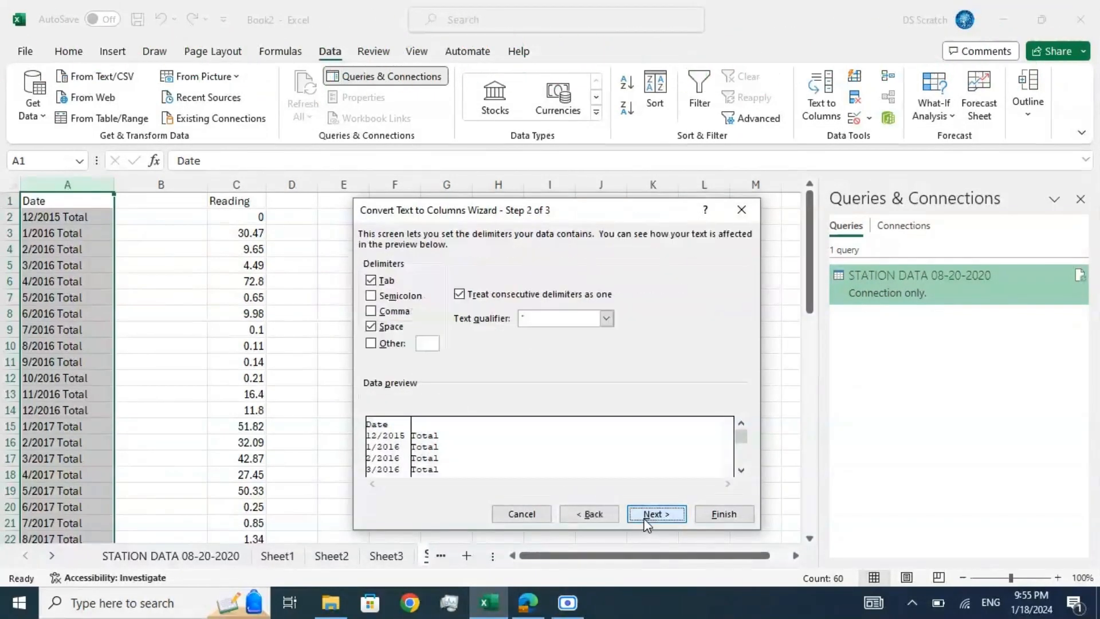
click(647, 515)
click(706, 516)
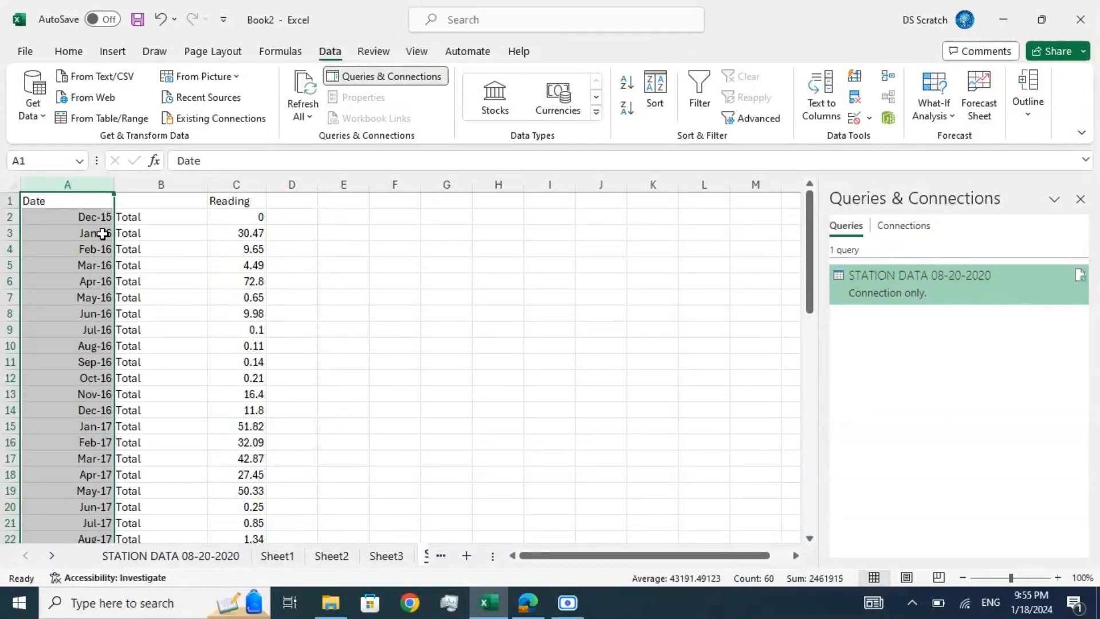
click(75, 219)
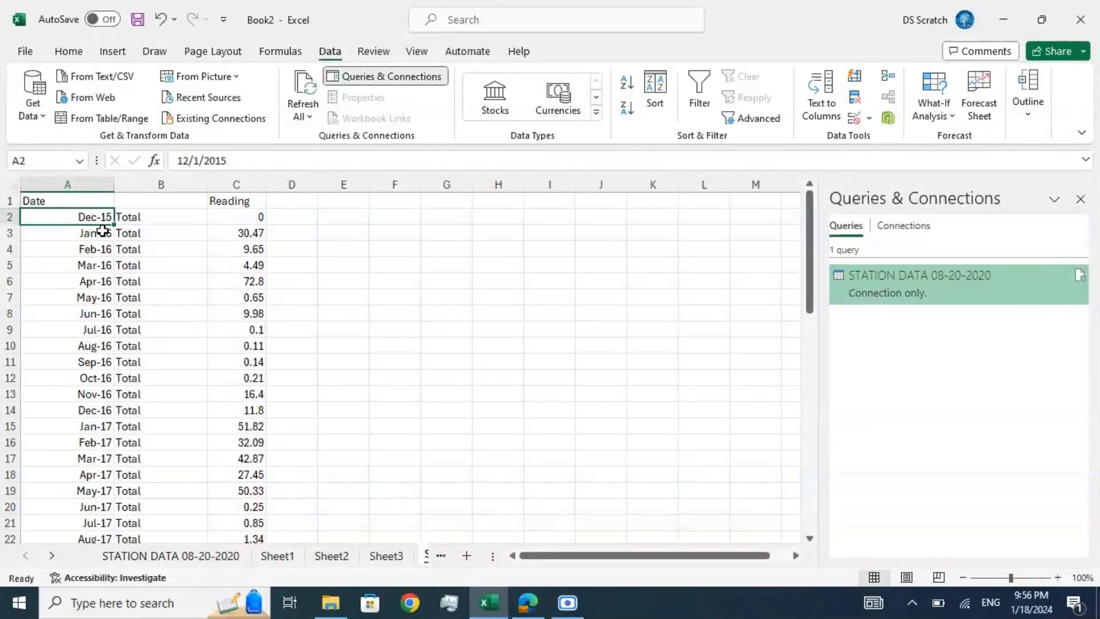
click(104, 248)
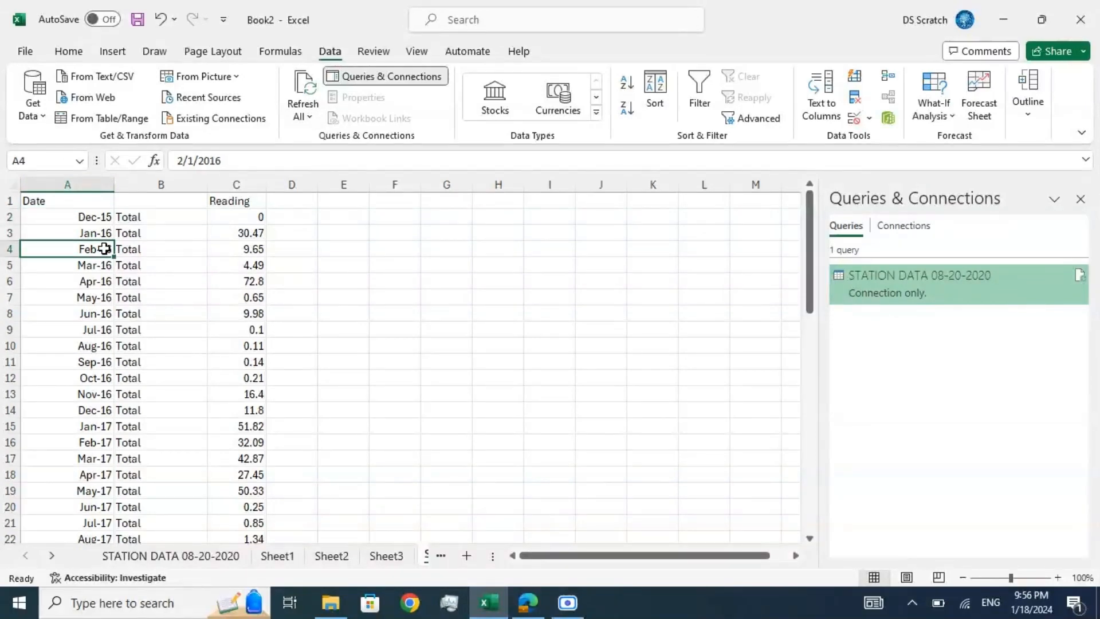
Step: Delete the column holding the split-off word "Total" between Date and Reading
click(164, 184)
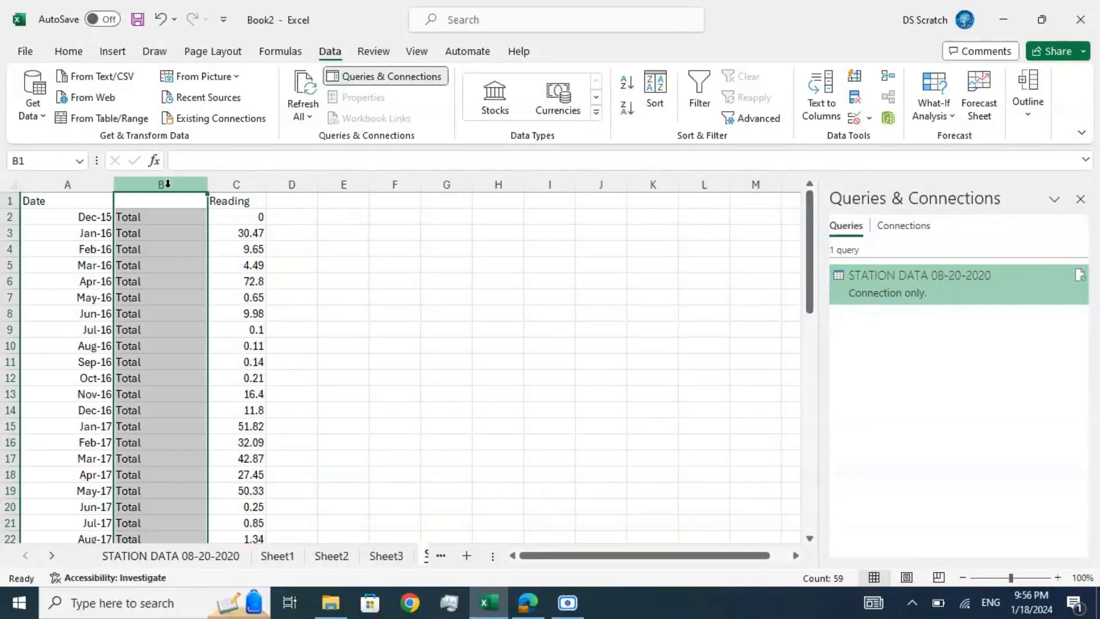
click(79, 52)
click(734, 97)
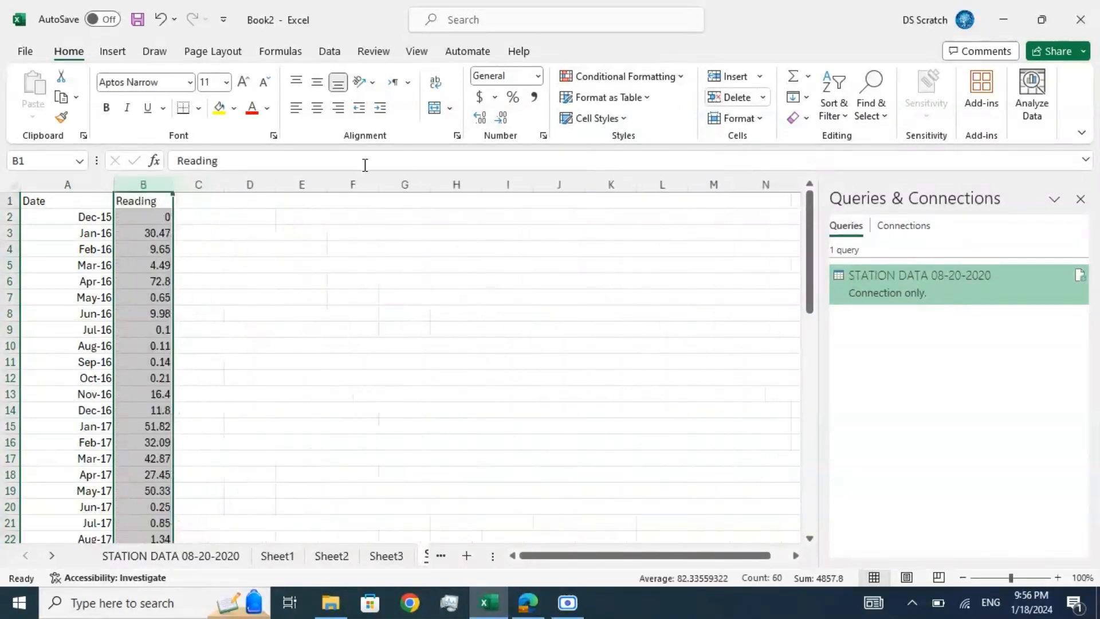
Step: Format the Date column with the custom number format yyyy to display only the year
click(74, 184)
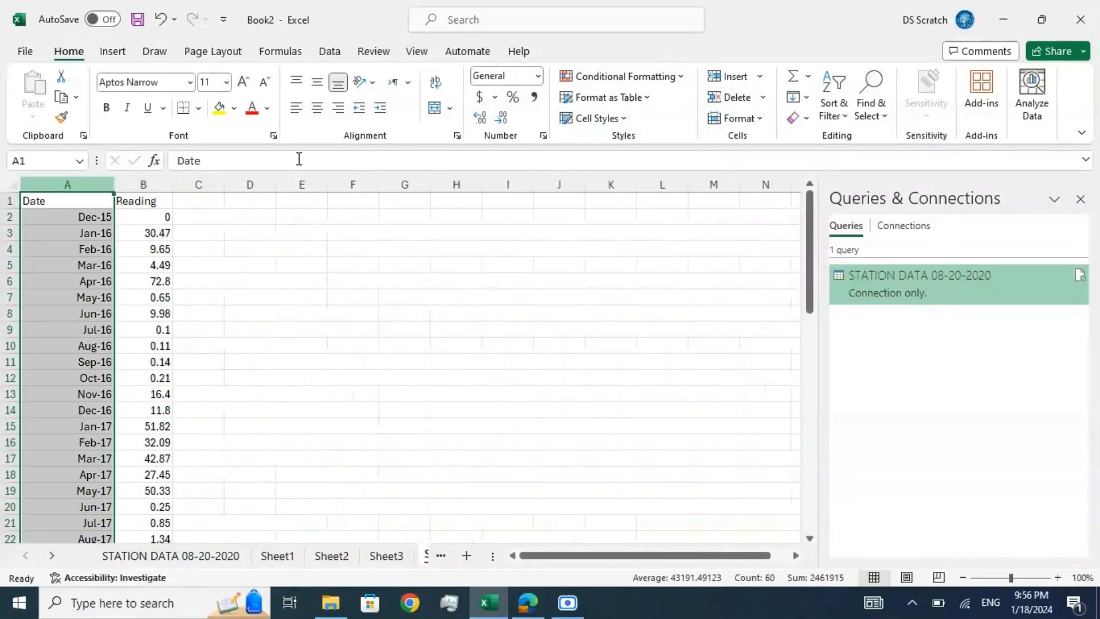
click(537, 76)
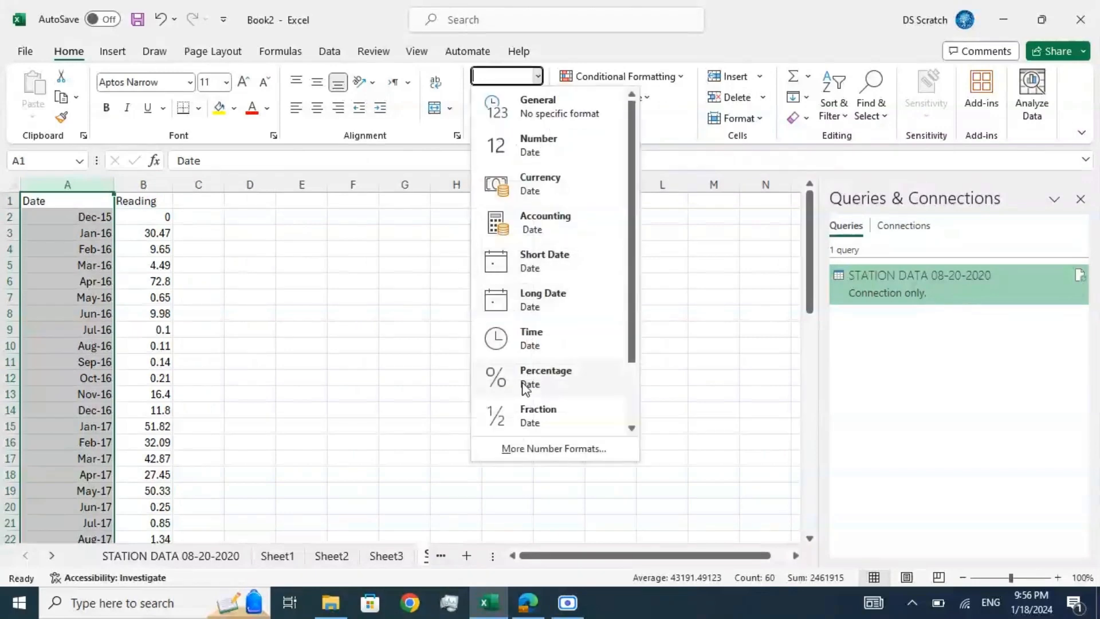
click(537, 448)
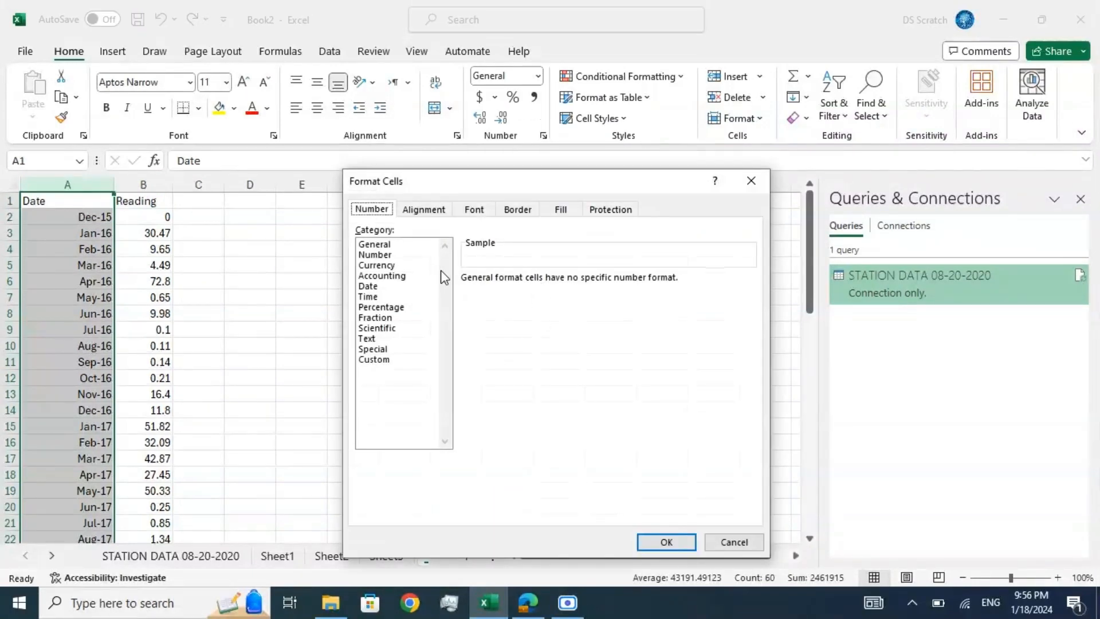
click(389, 359)
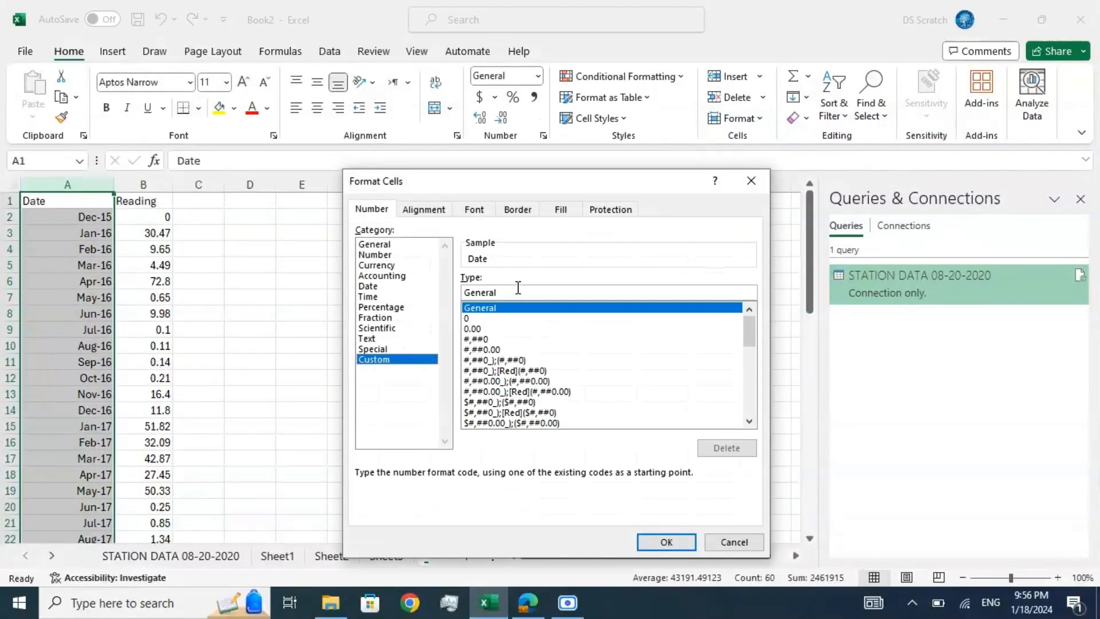
drag(518, 288, 455, 299)
text(yyyy)
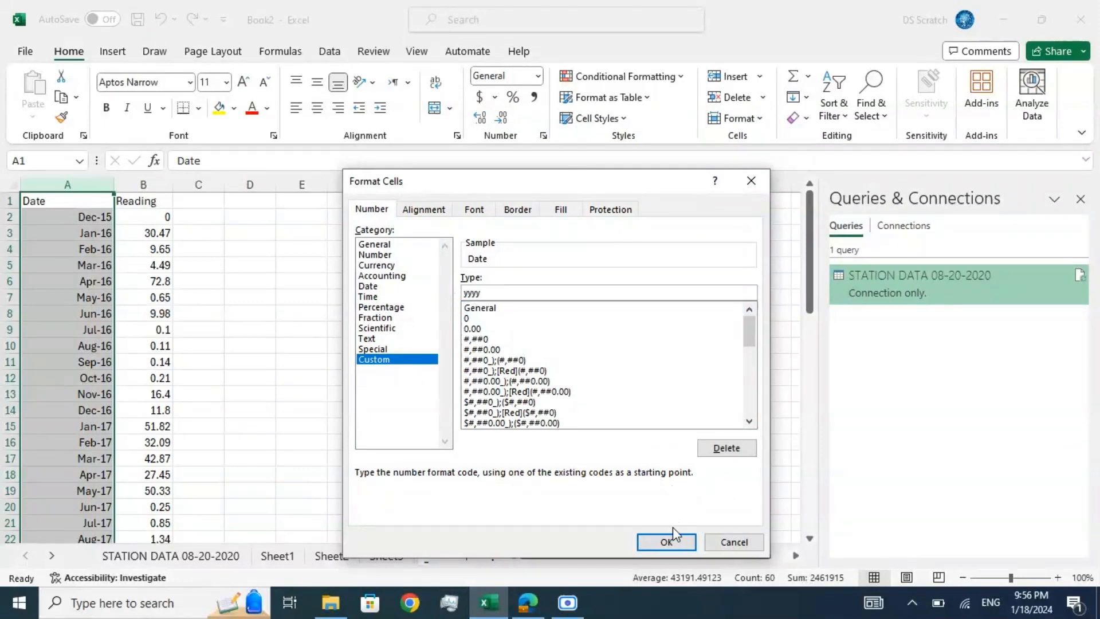
click(666, 542)
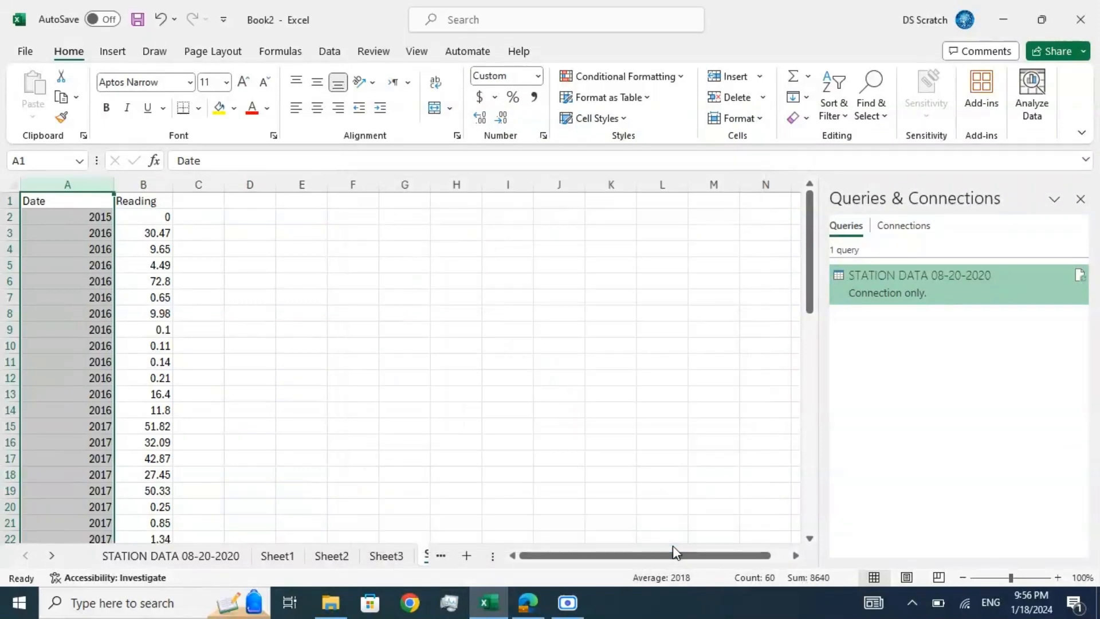
Step: Check the underlying dates of the first two entries and delete the single 2015 row
click(102, 222)
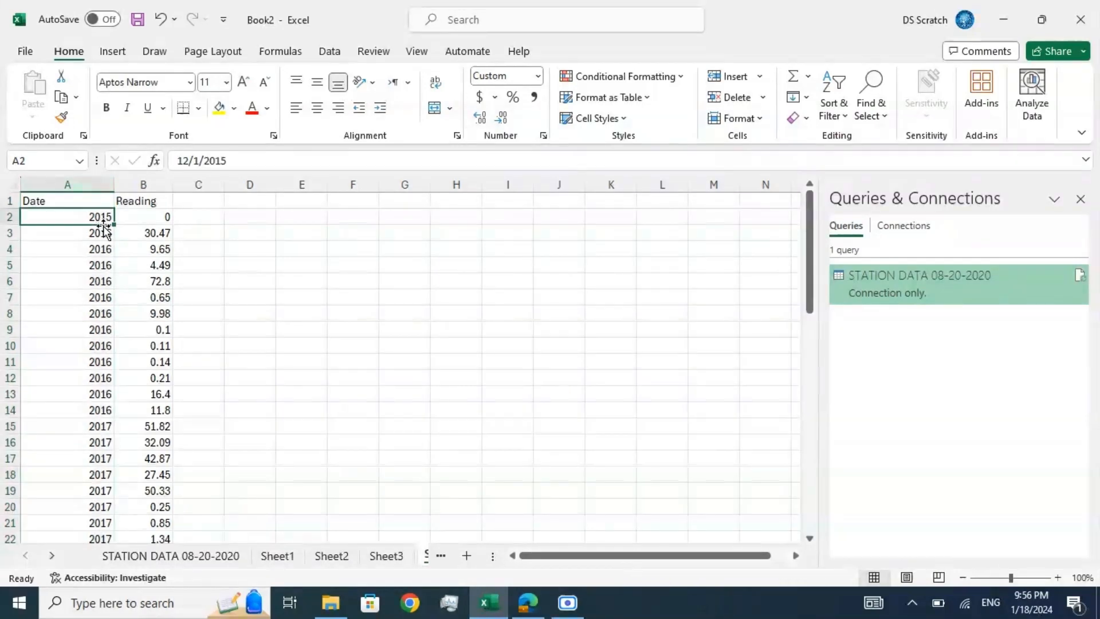
click(102, 230)
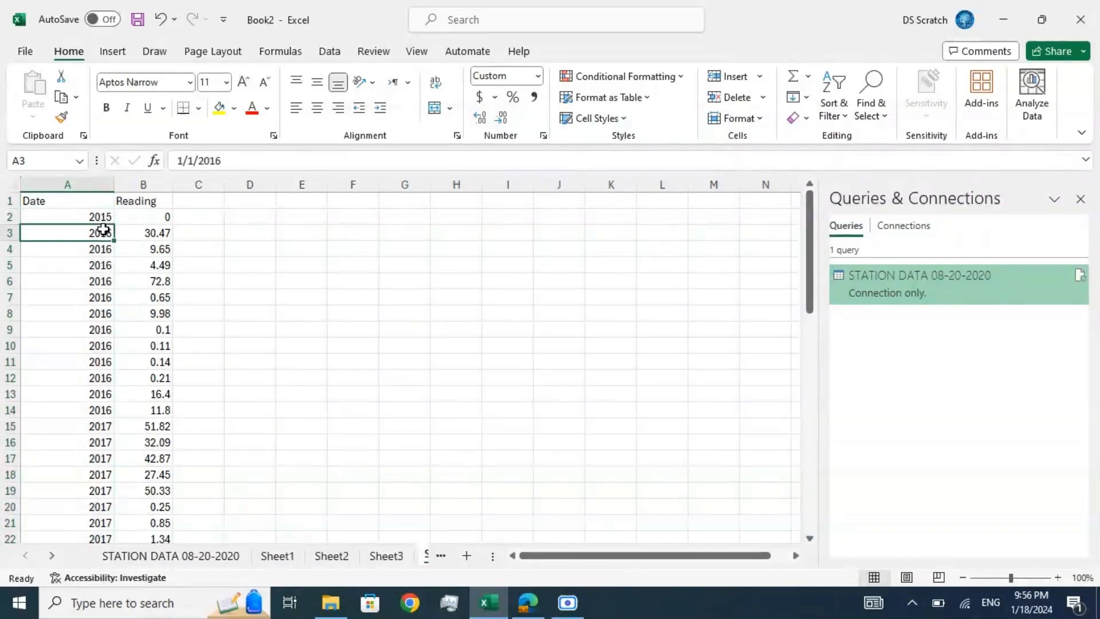
click(5, 217)
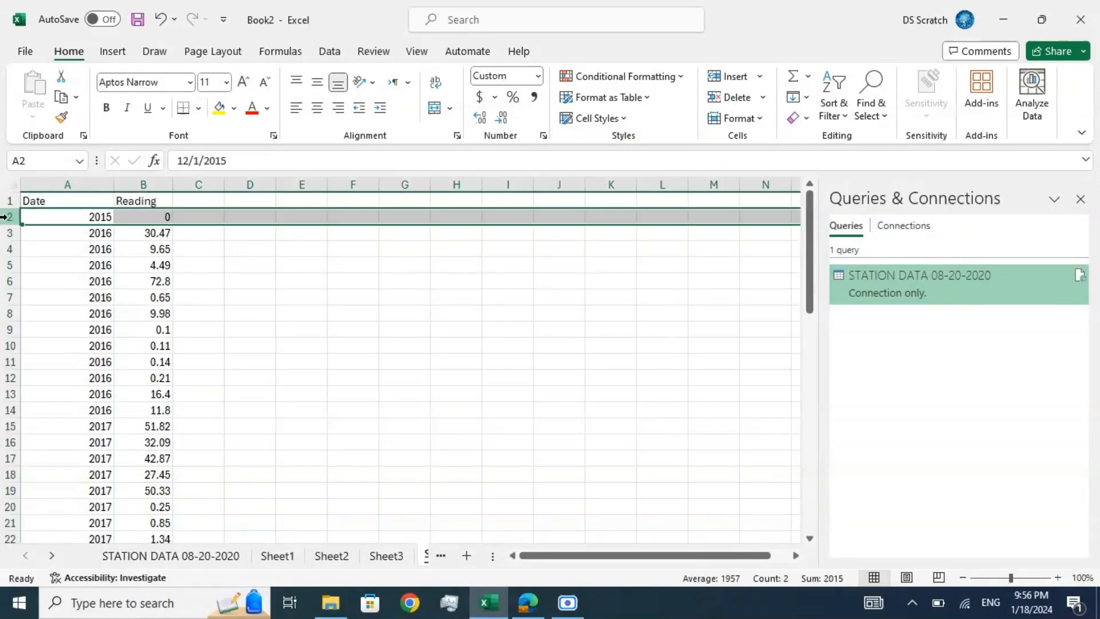
click(732, 98)
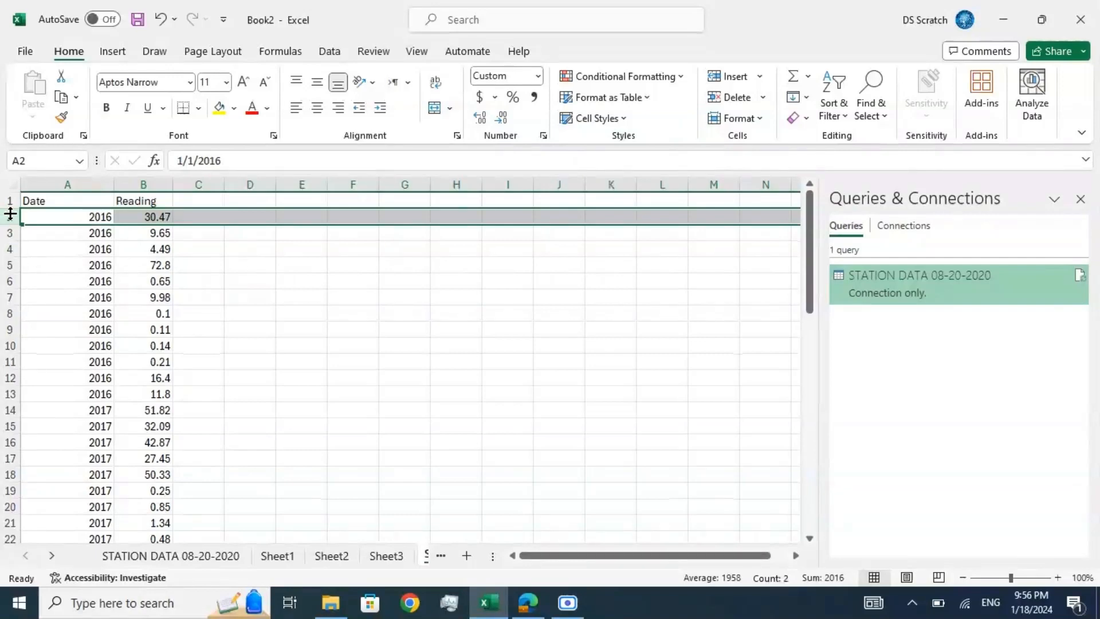
Step: Add subtotals at each change in Date, using Sum on Reading, with the summary below the data
click(33, 217)
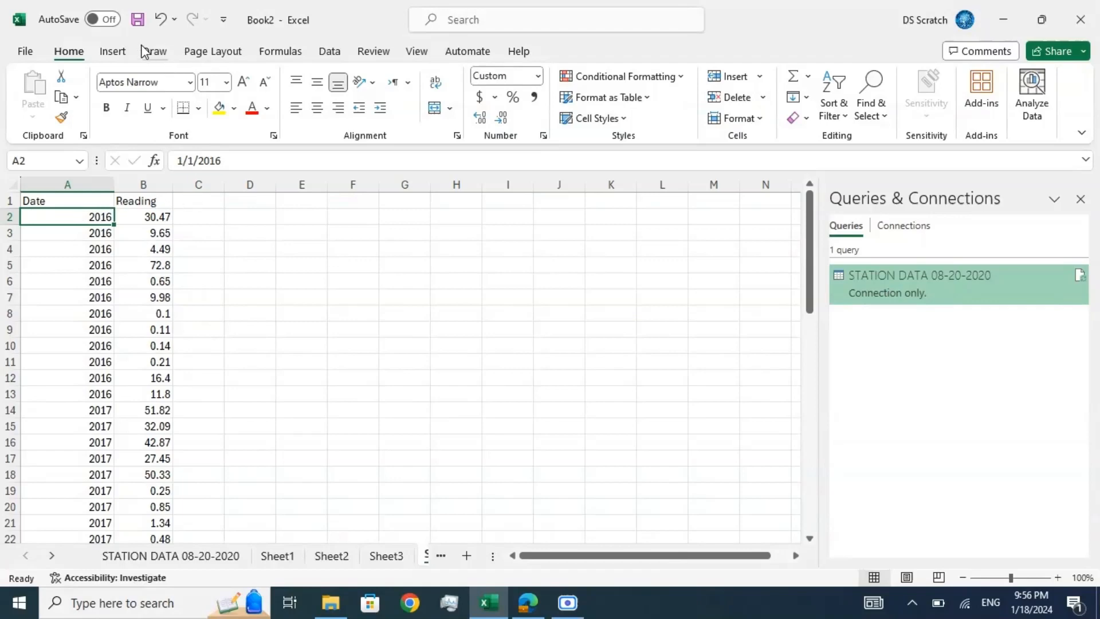
click(328, 53)
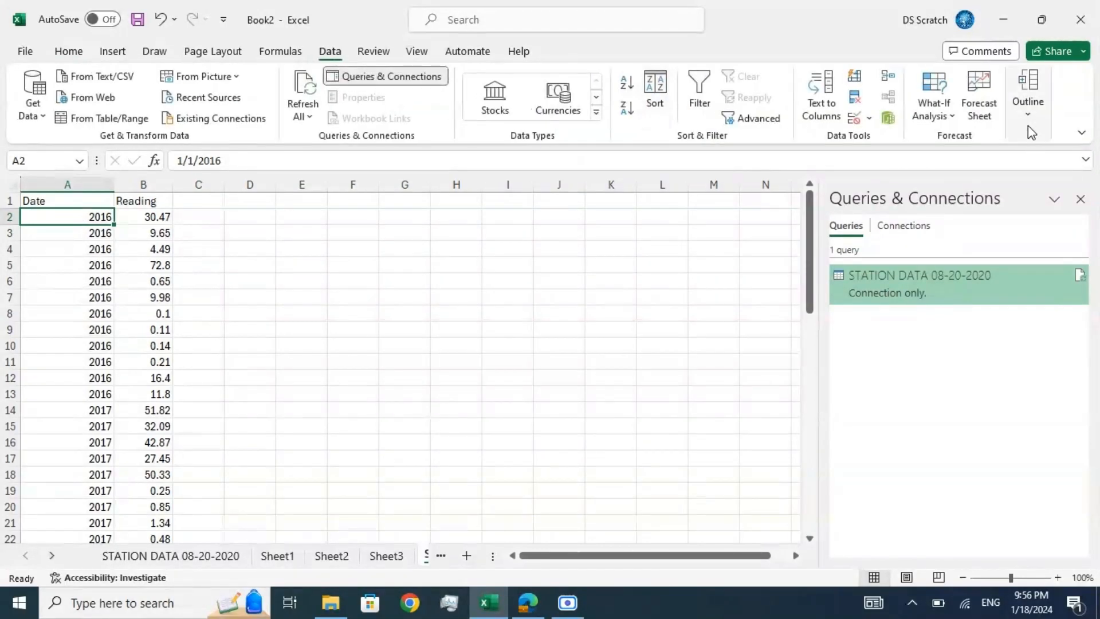
click(1028, 92)
click(1002, 165)
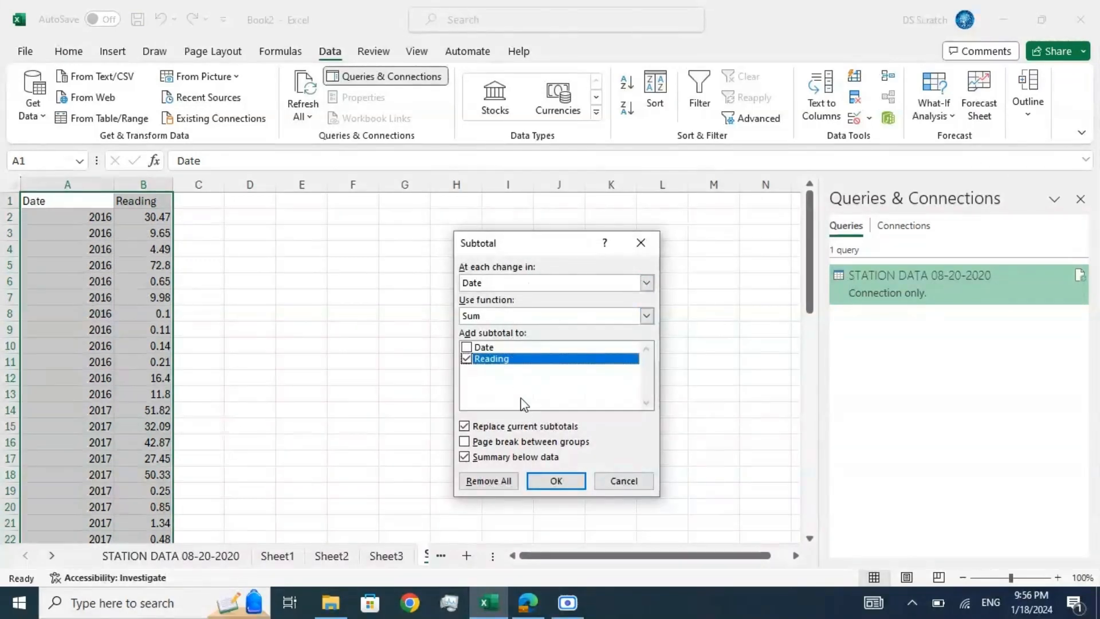
click(554, 481)
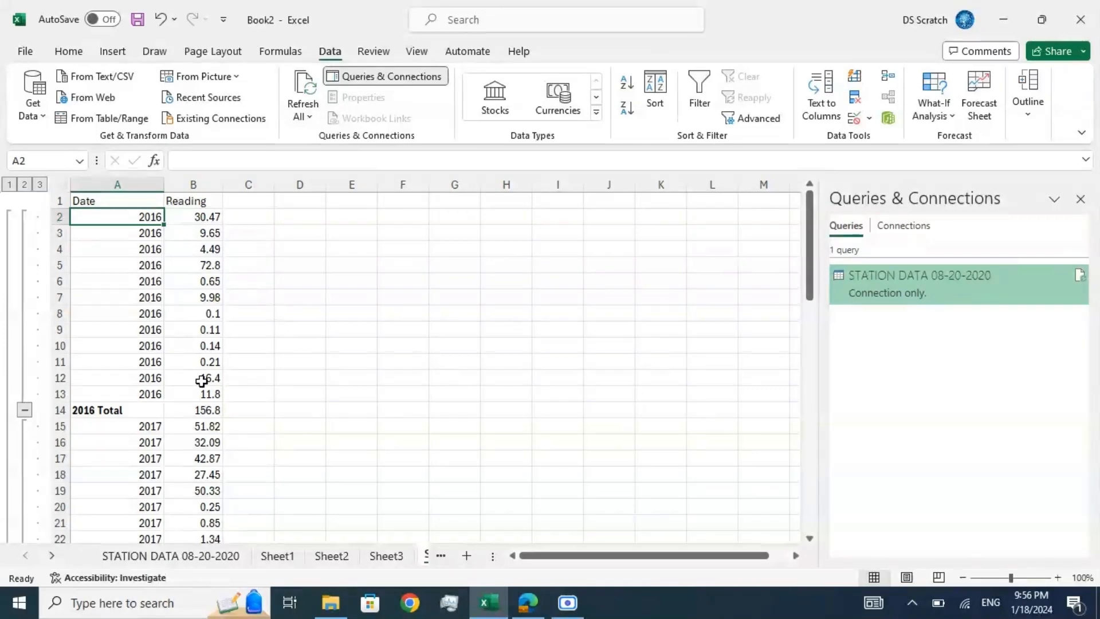
Step: Copy the entire subtotalled Date and Reading table and paste it as values only into a new sheet
click(105, 202)
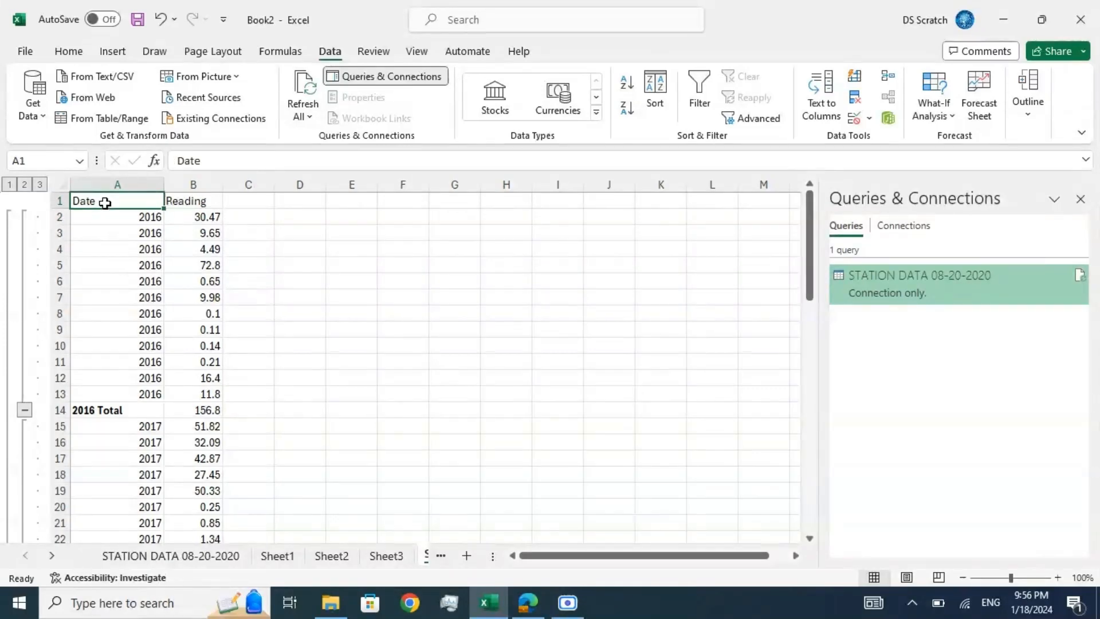
key(ctrl+shift+End)
key(ctrl+c)
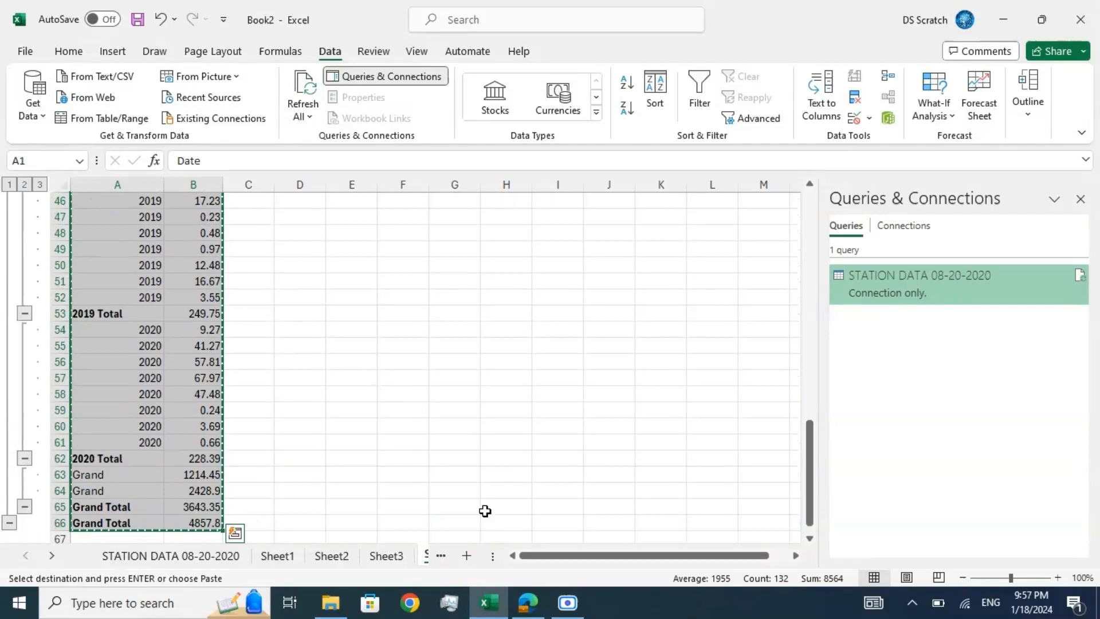
click(467, 556)
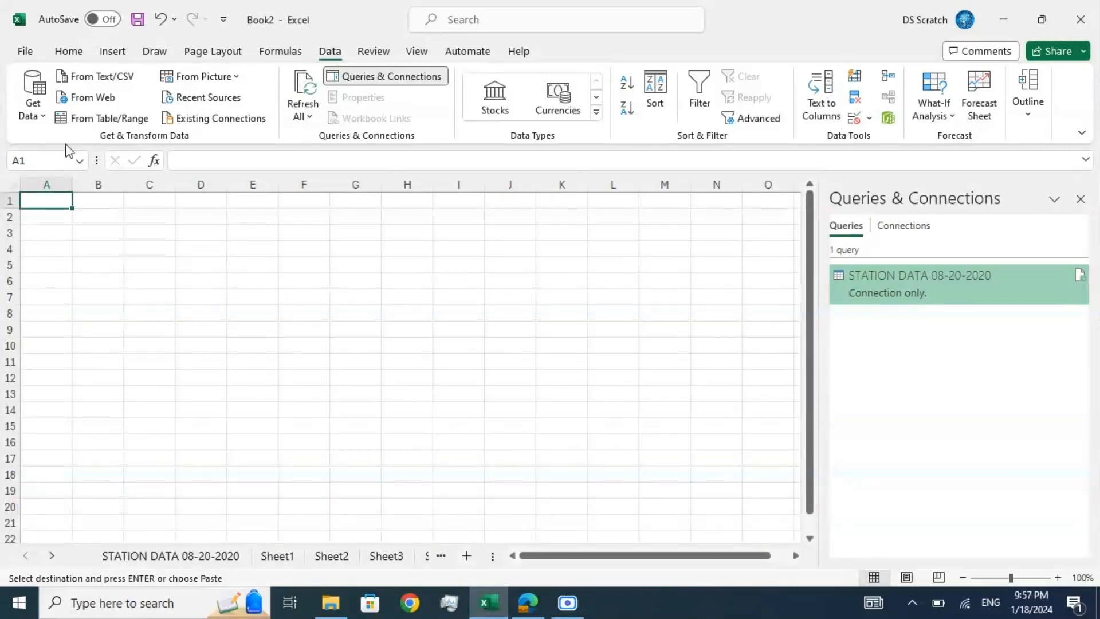
click(69, 51)
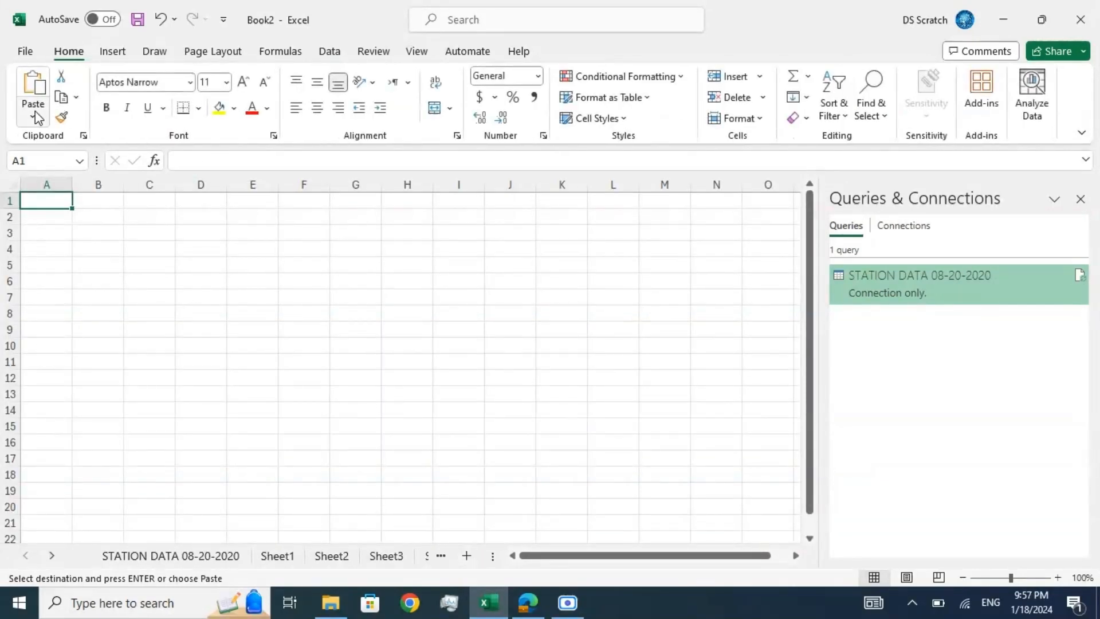
click(33, 116)
click(34, 238)
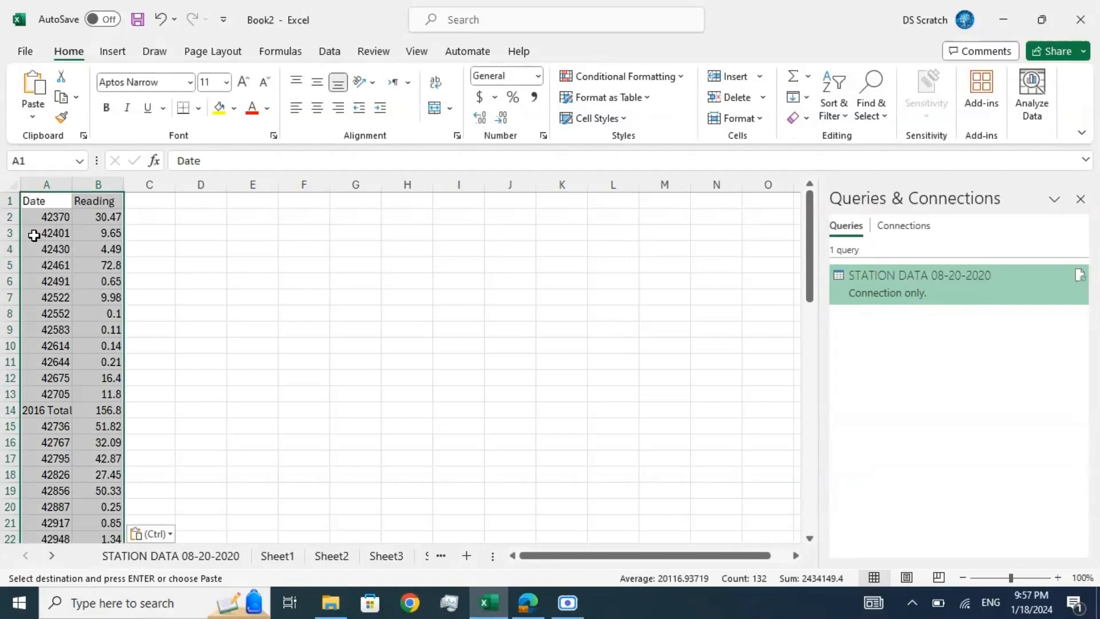
Step: Filter the pasted table to show only rows whose Date entry ends with "total"
click(43, 204)
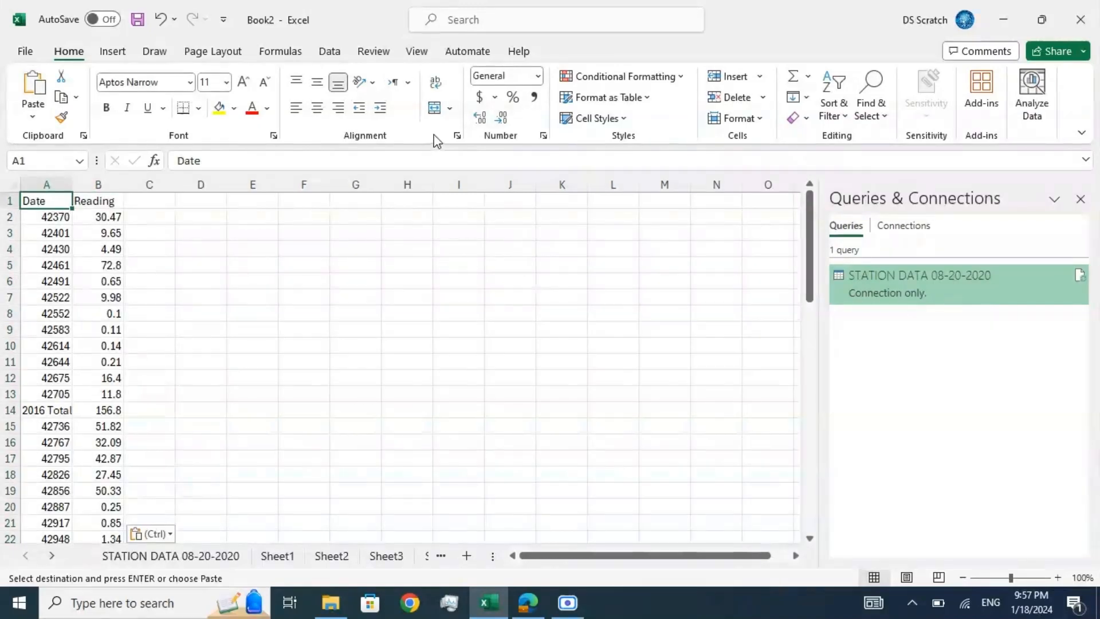
click(332, 53)
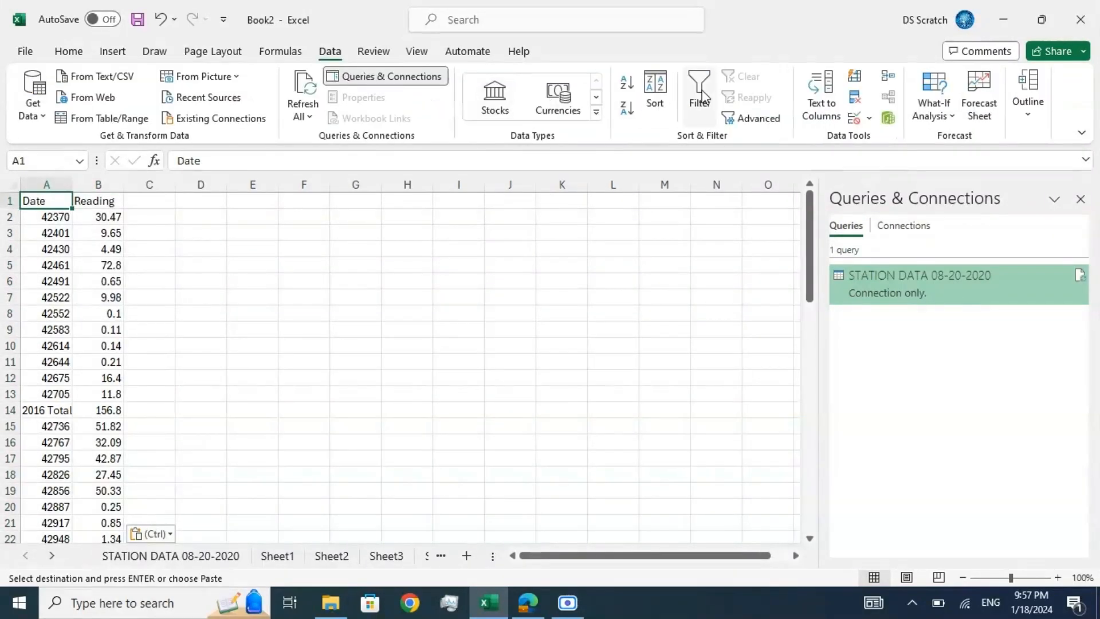
click(699, 97)
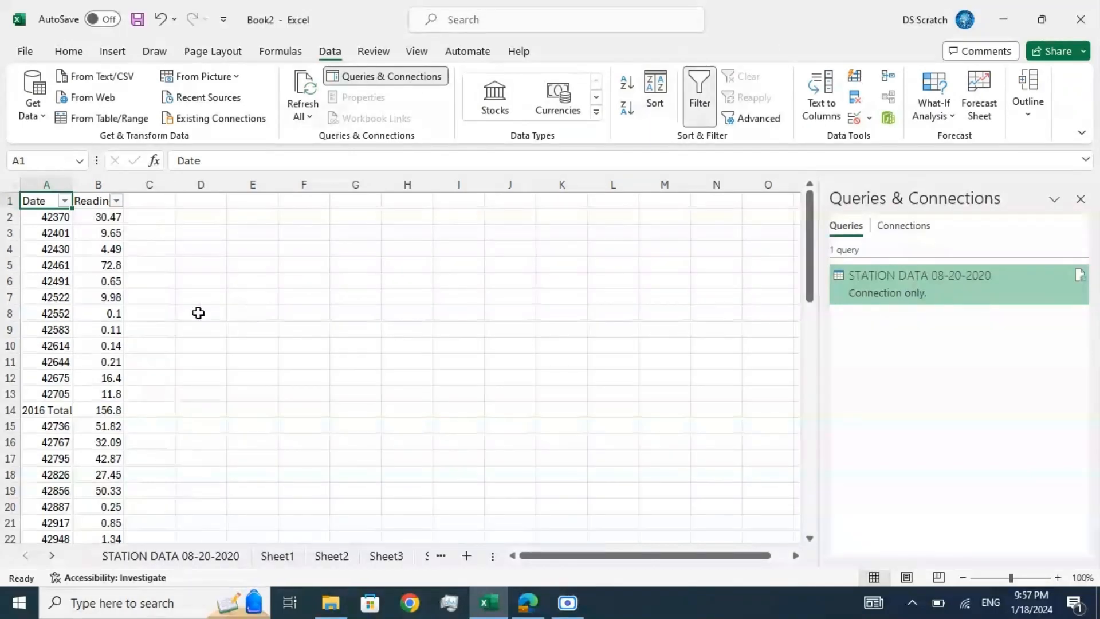
click(65, 201)
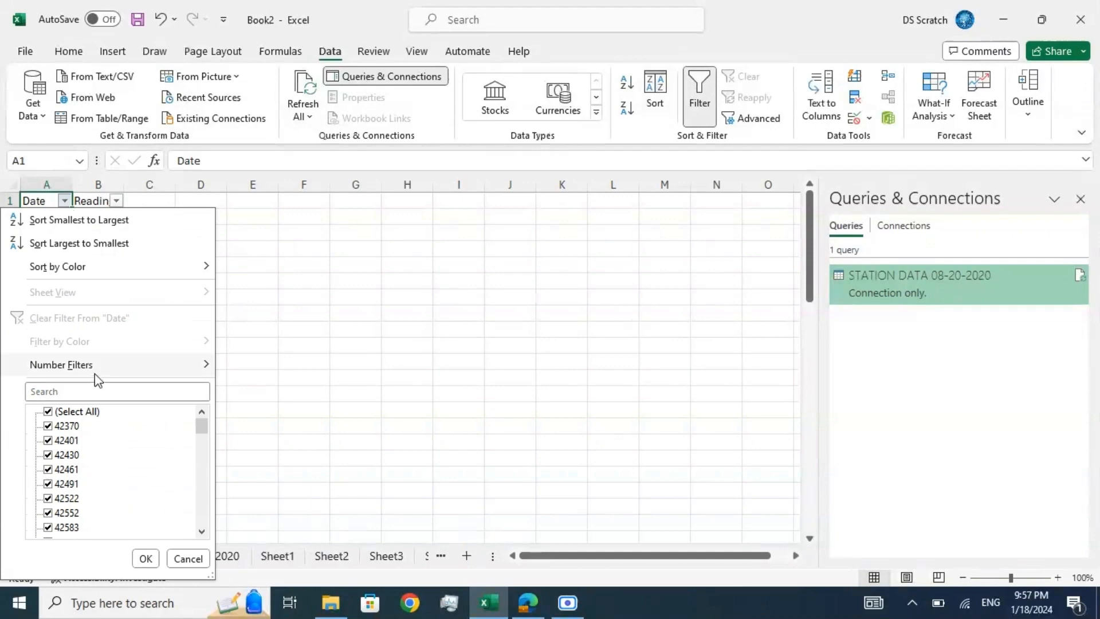
mouse_move(95, 366)
click(290, 570)
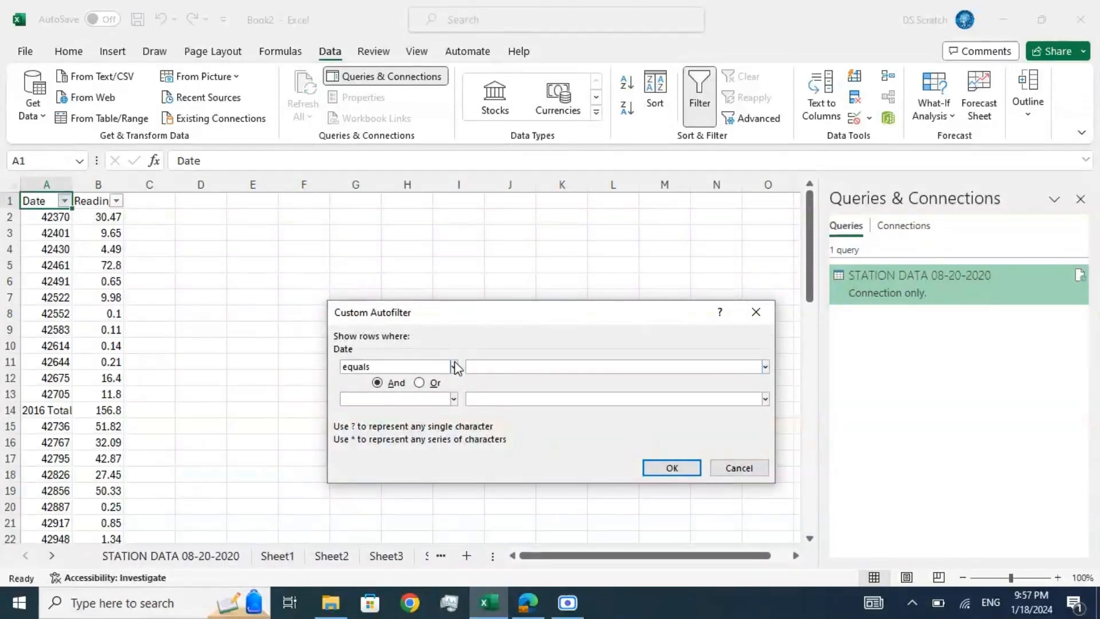
click(453, 366)
scroll(418, 440, down, 2)
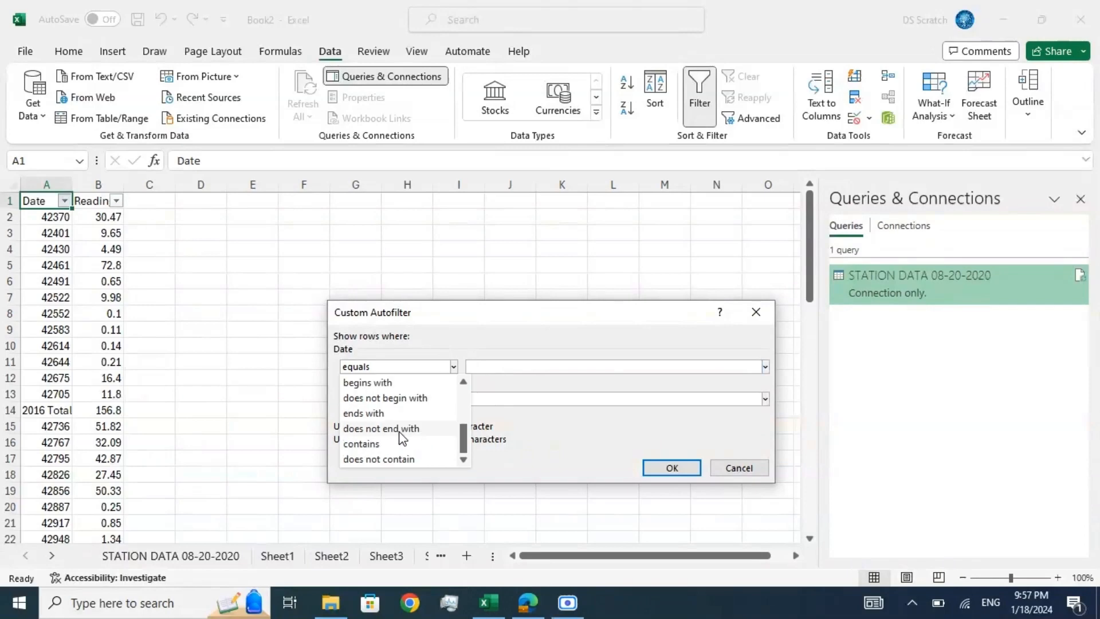
click(382, 415)
click(506, 367)
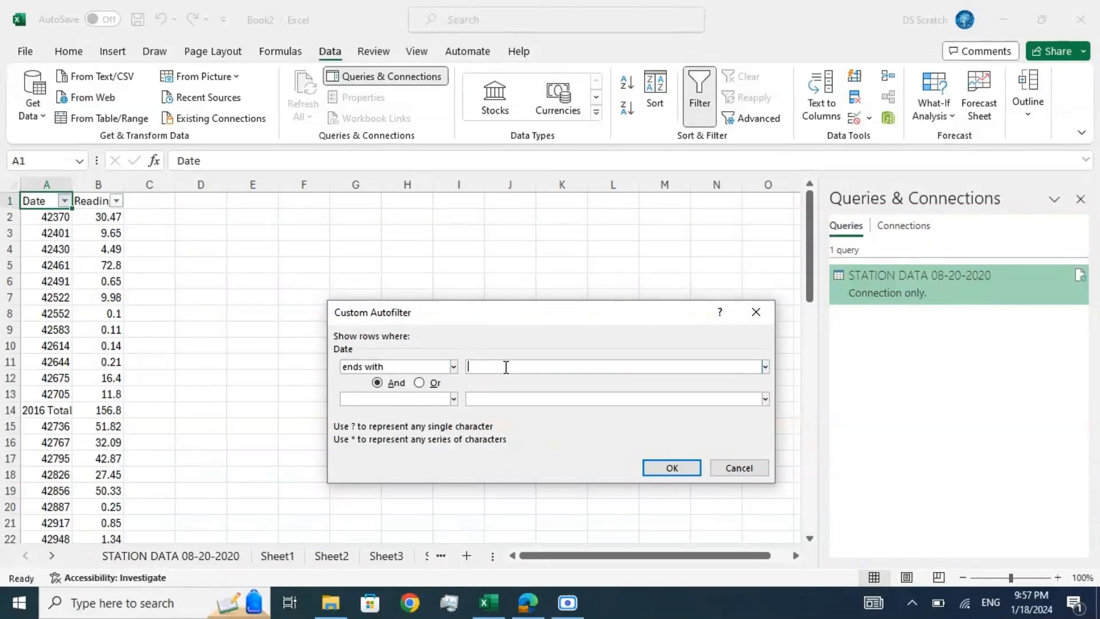
text(total)
click(664, 467)
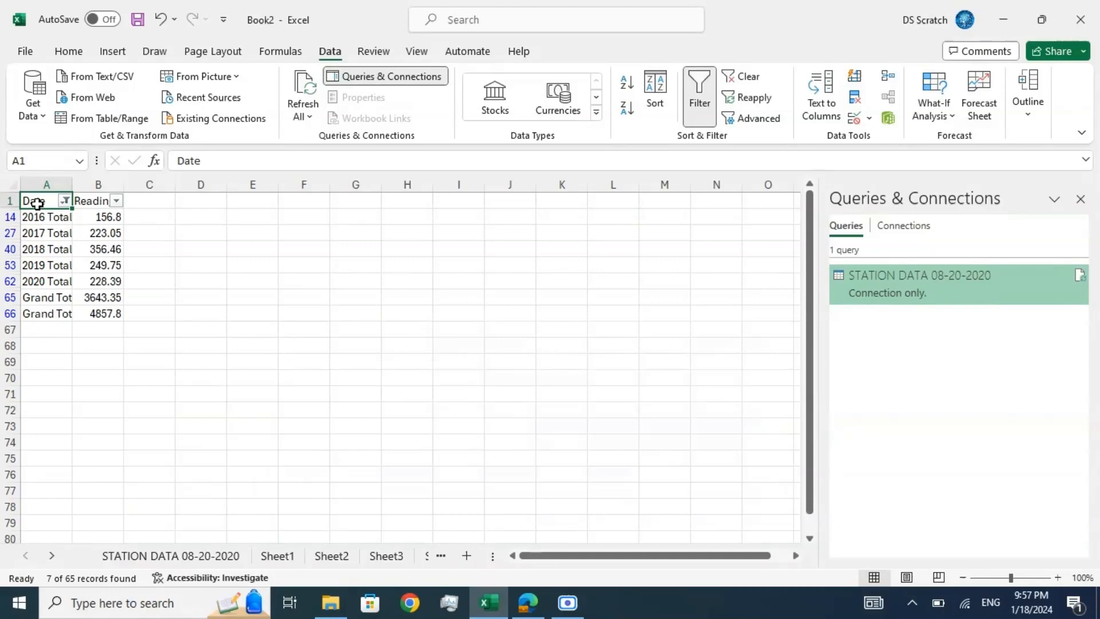
Step: Copy the filtered total rows with their headers as values into another new sheet and widen the Date column to fit its labels
key(ctrl+a)
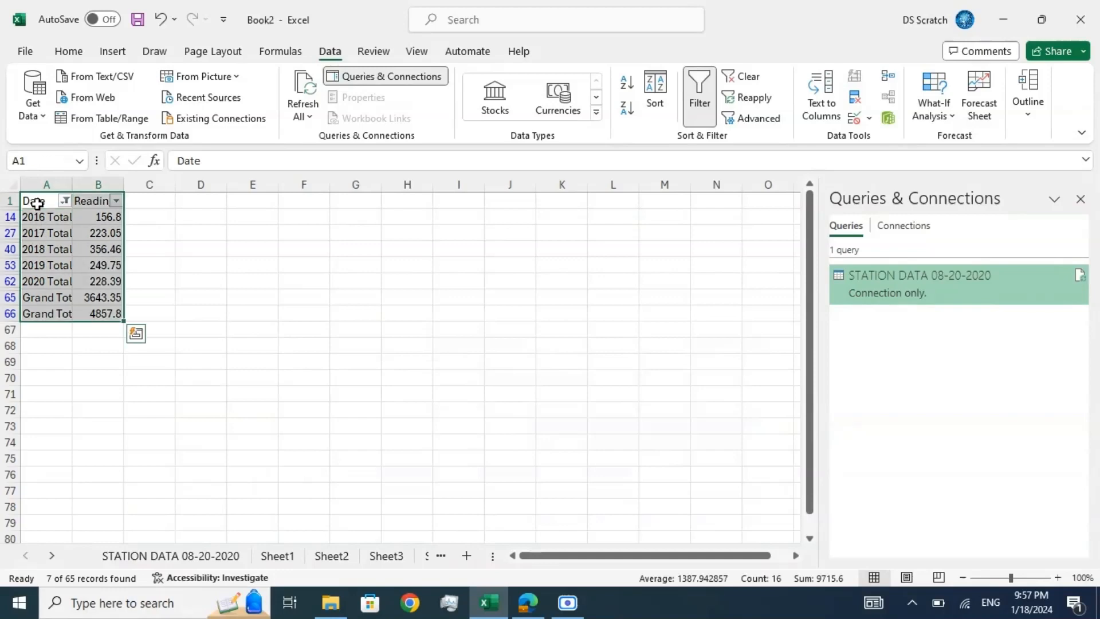
key(ctrl+c)
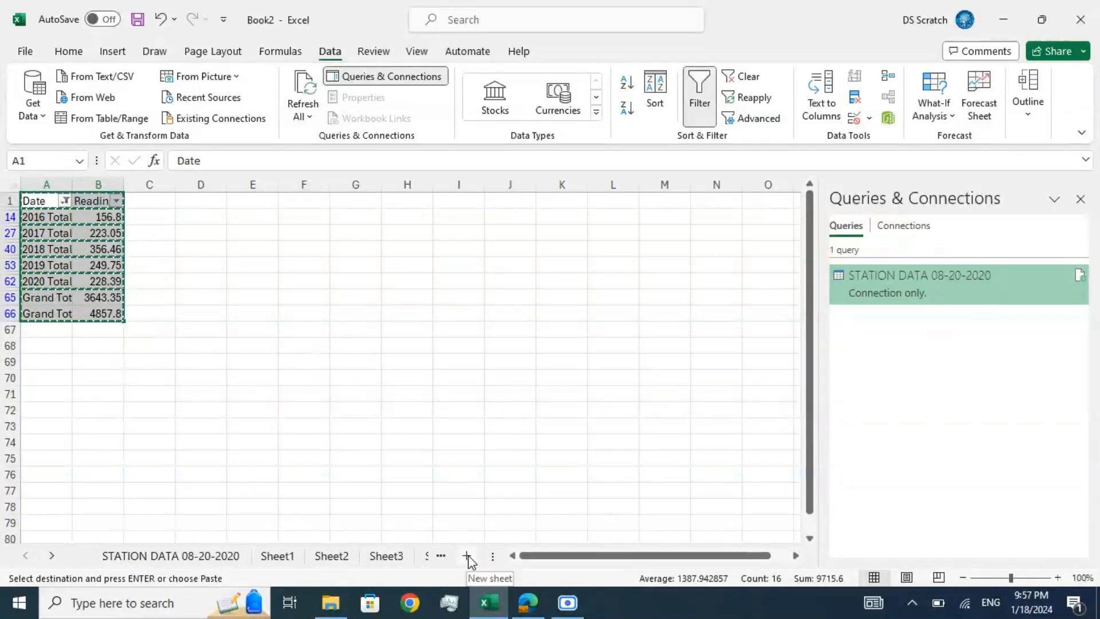
click(467, 555)
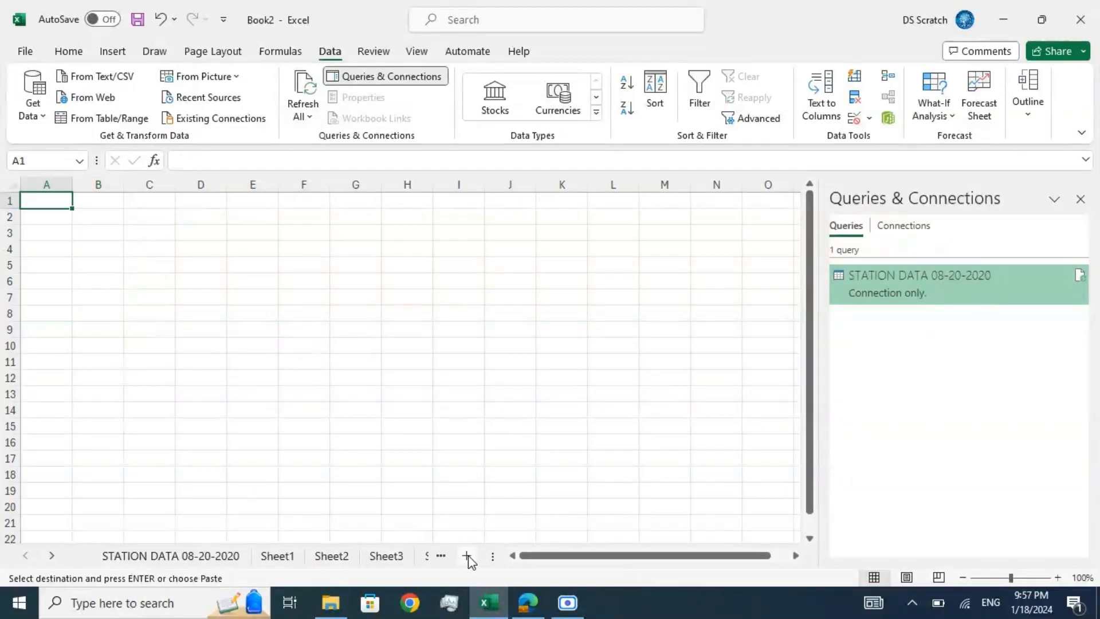
click(68, 51)
click(33, 116)
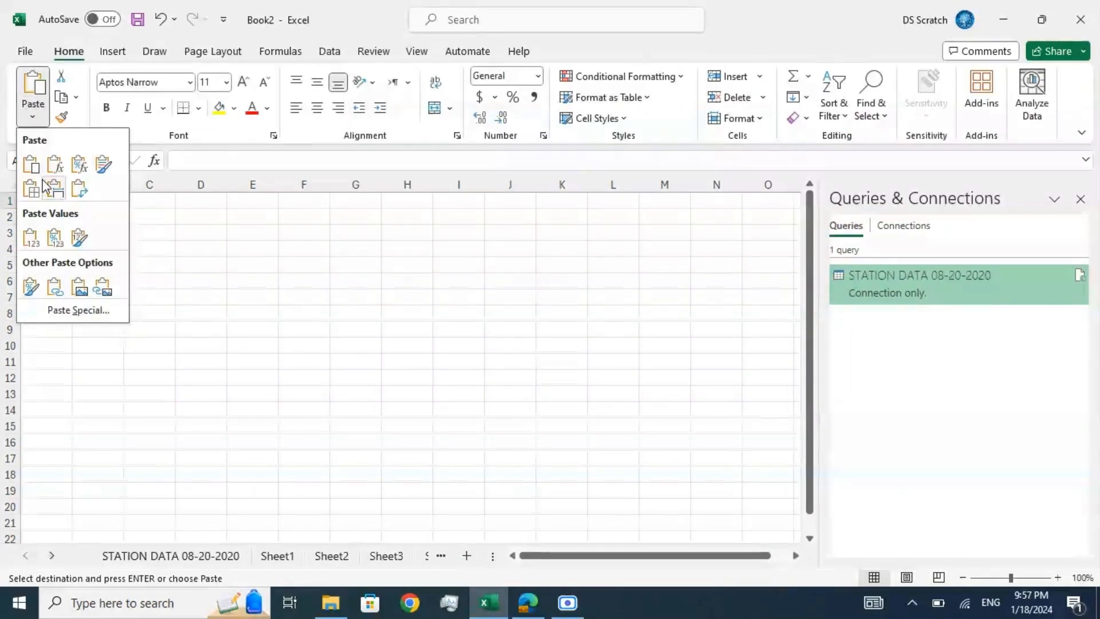
click(32, 237)
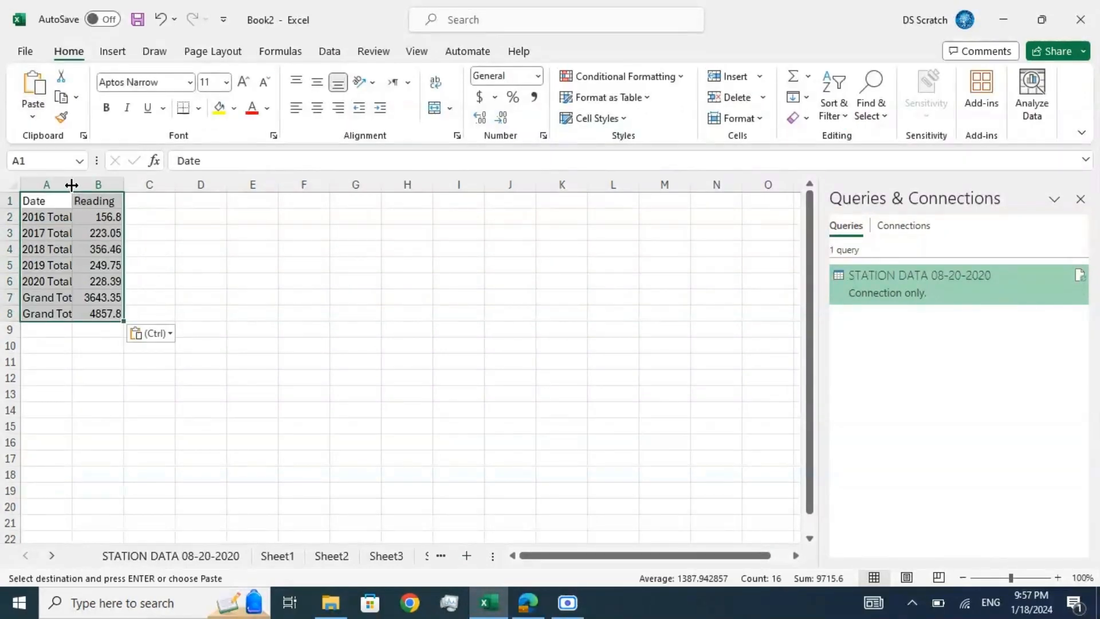
drag(72, 184, 100, 185)
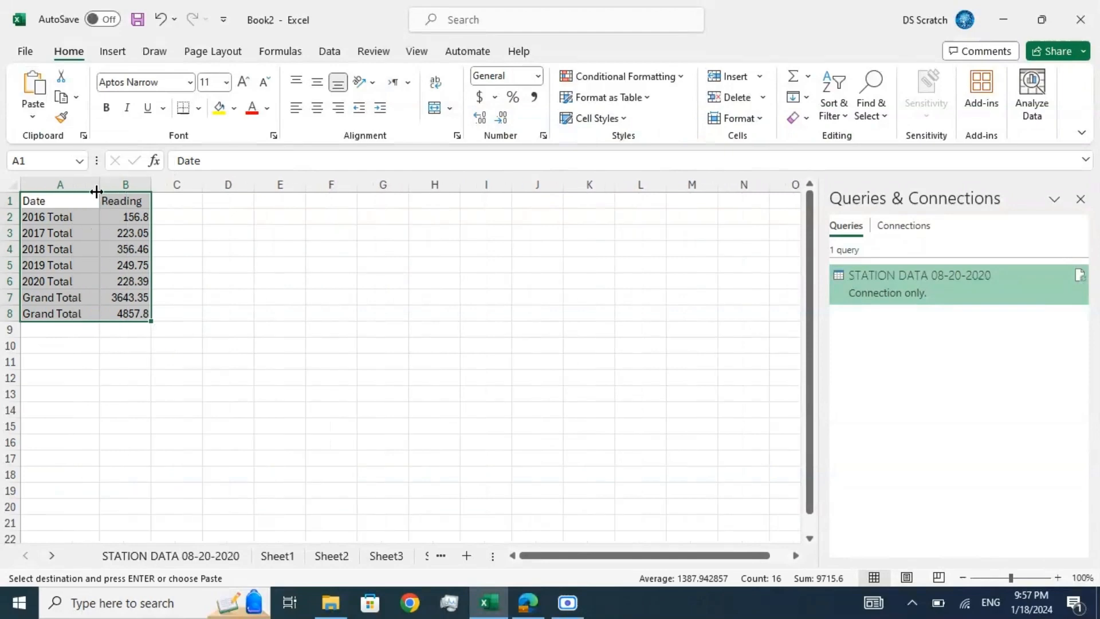
Step: Delete the two Grand Total rows below the yearly totals
drag(10, 297, 9, 314)
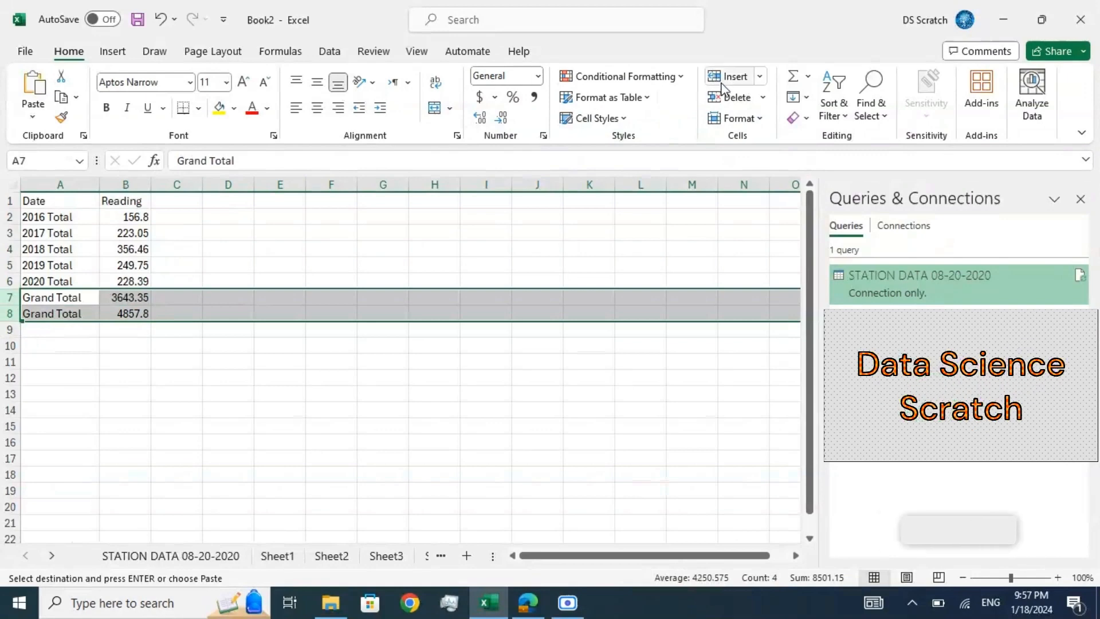
click(733, 95)
click(90, 283)
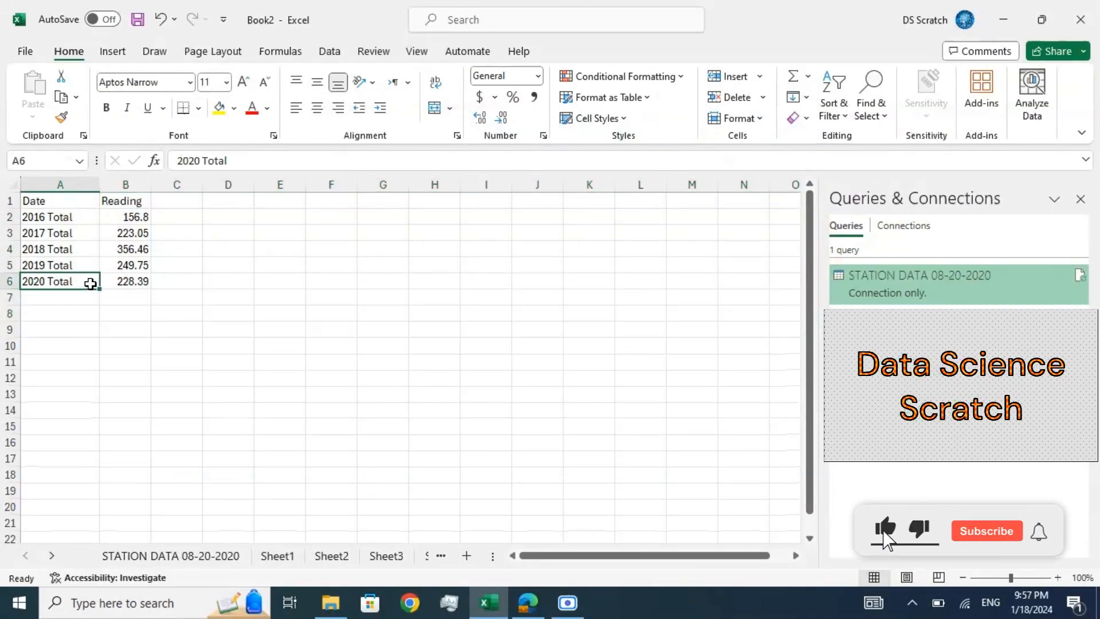
Step: Review the Reading value of each year from 2016 to 2020
click(109, 220)
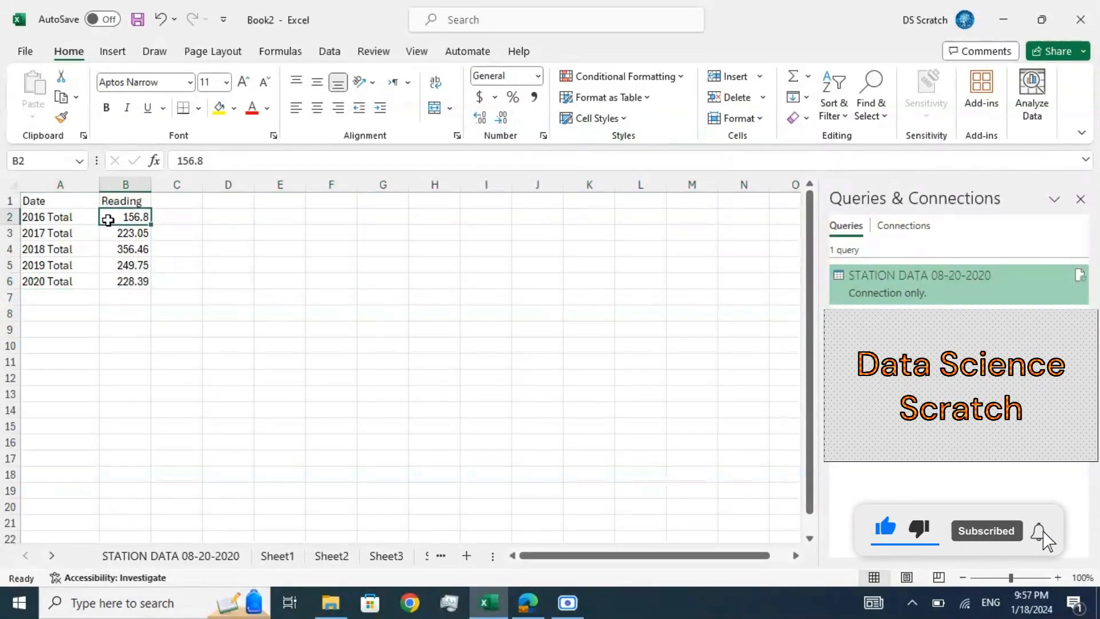
key(Down)
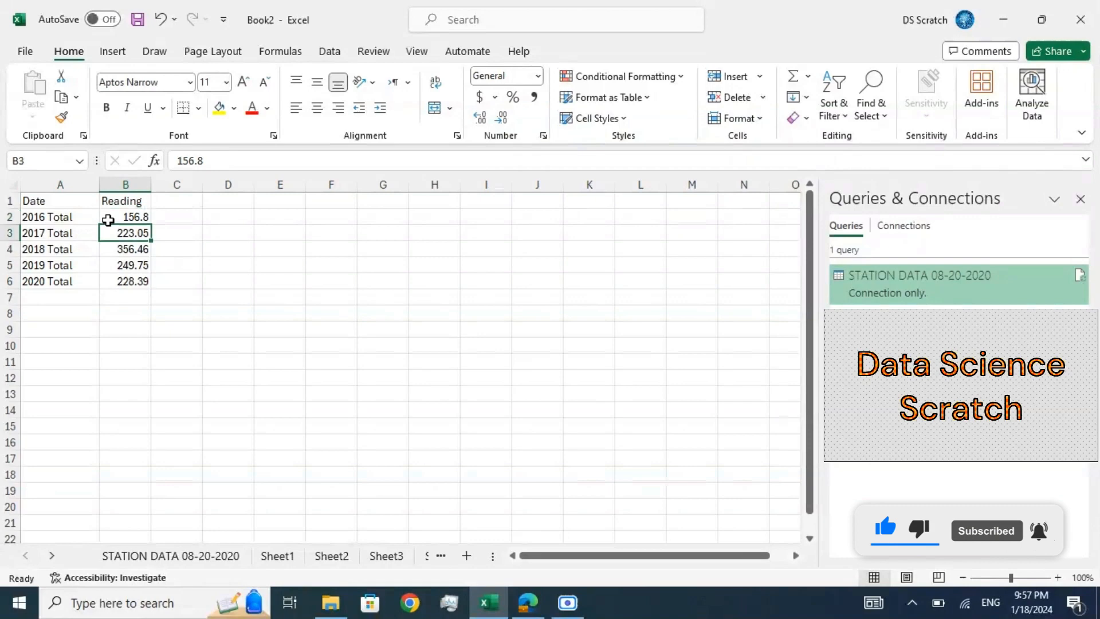
key(Down)
key(Down)
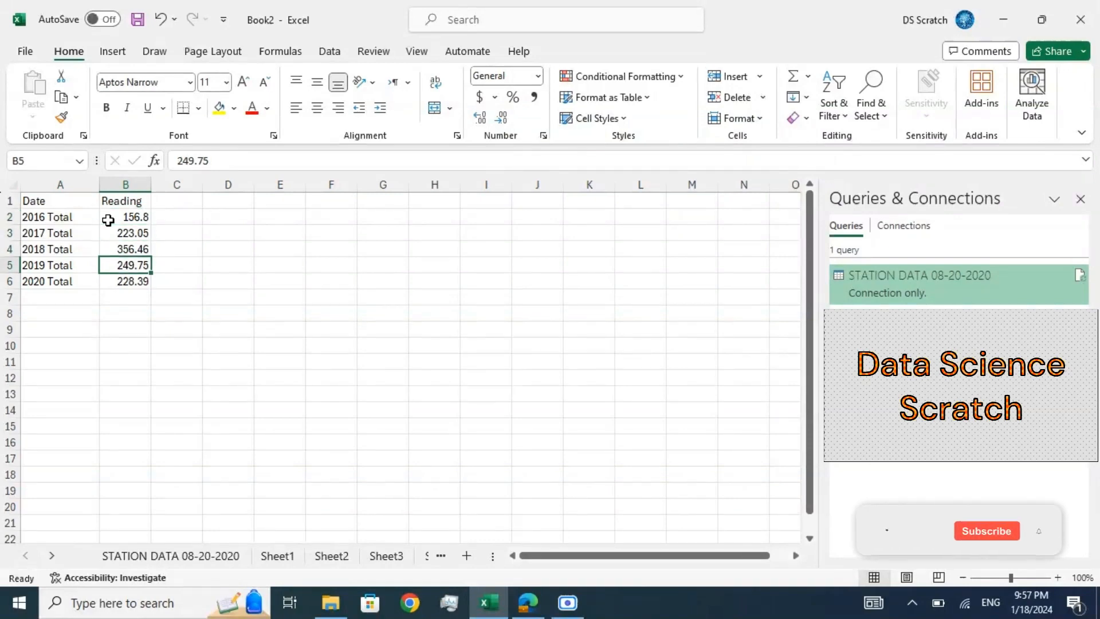
key(Down)
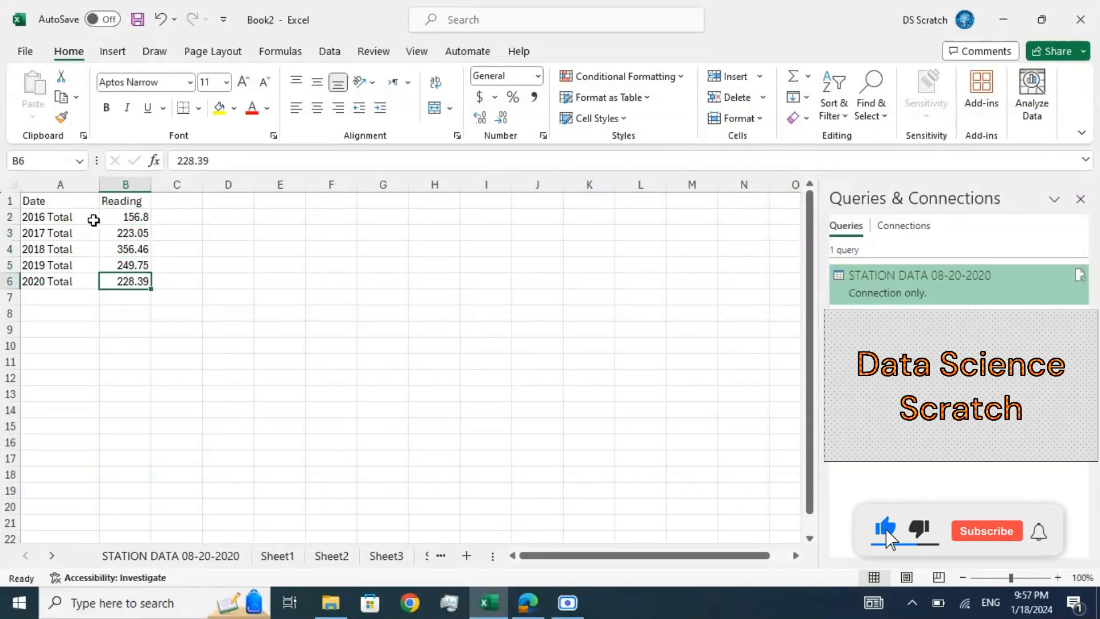
Step: Insert a basic 2-D line chart of the yearly rainfall totals for 2016 to 2020
drag(94, 220, 147, 272)
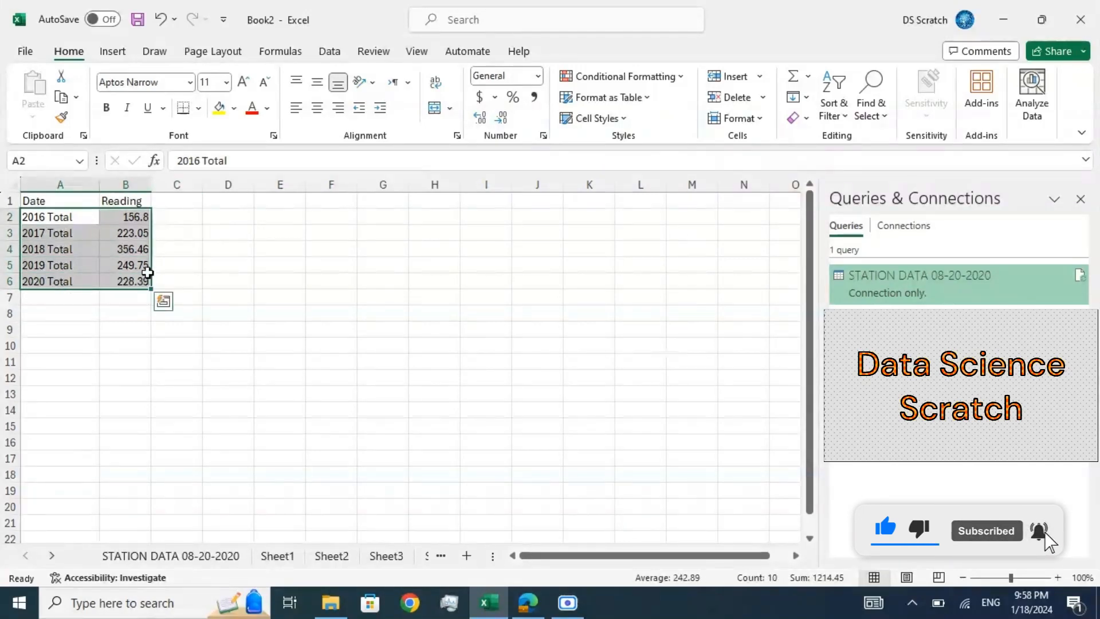
click(124, 51)
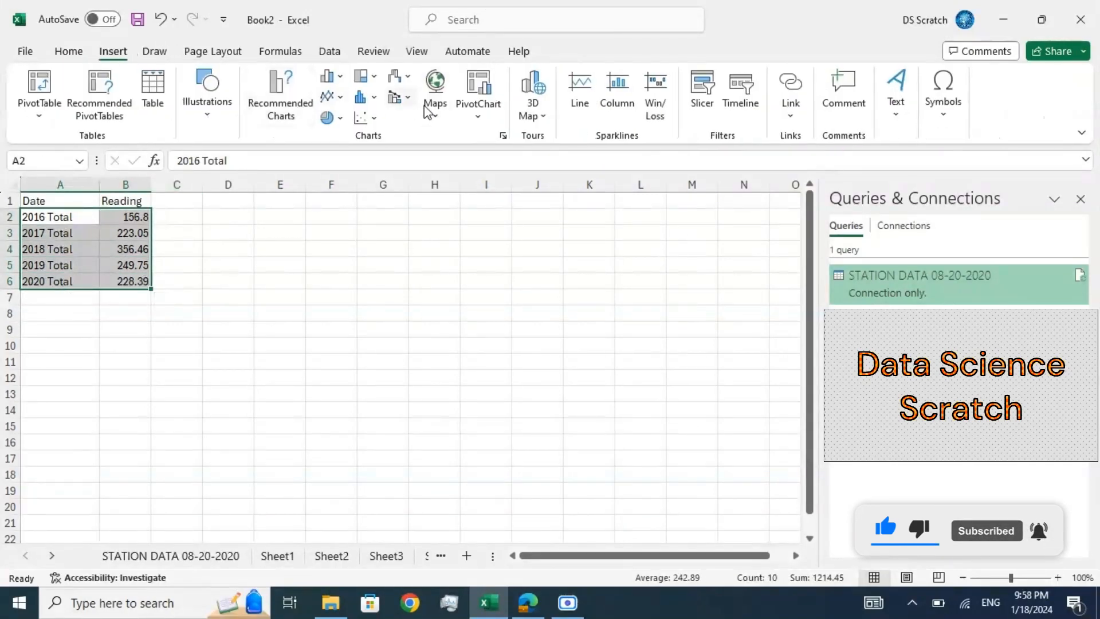
click(332, 96)
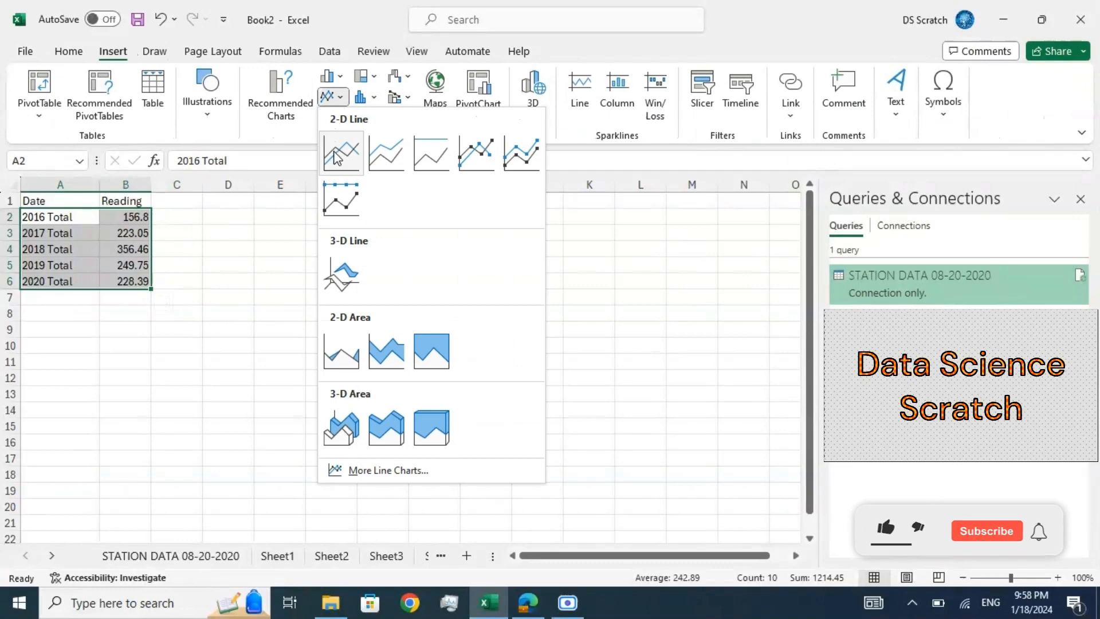
click(342, 153)
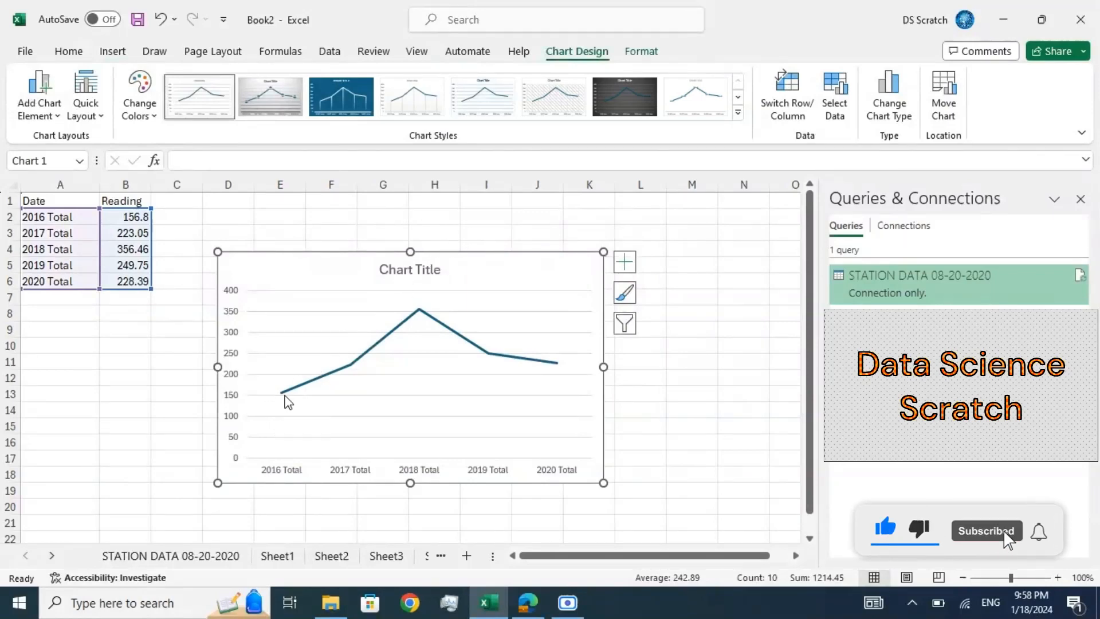
mouse_move(284, 395)
mouse_move(355, 368)
mouse_move(421, 314)
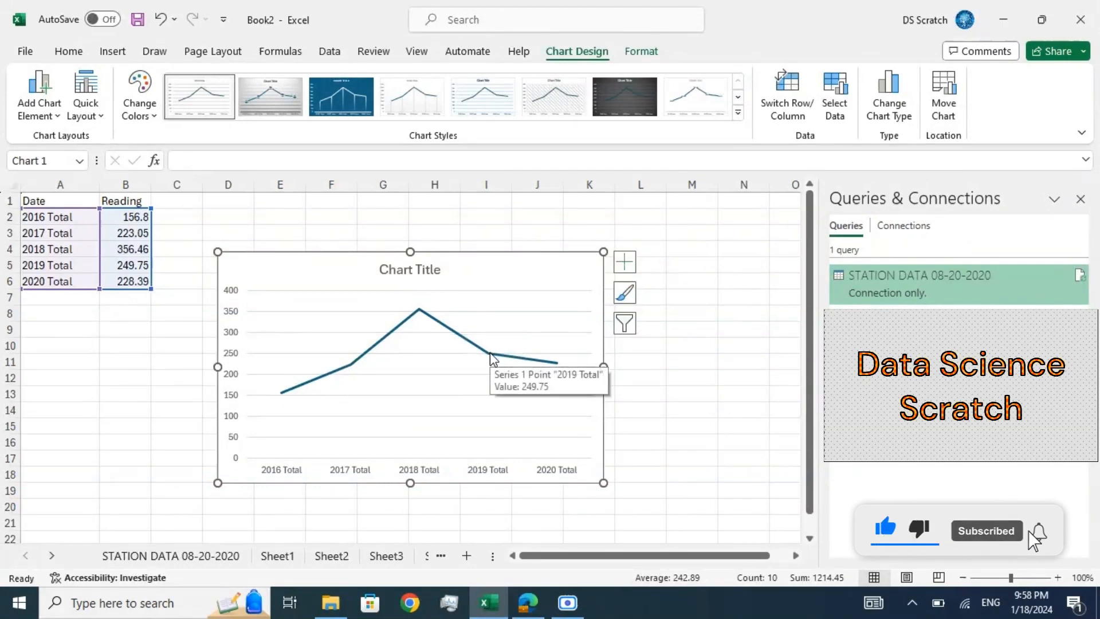
mouse_move(543, 365)
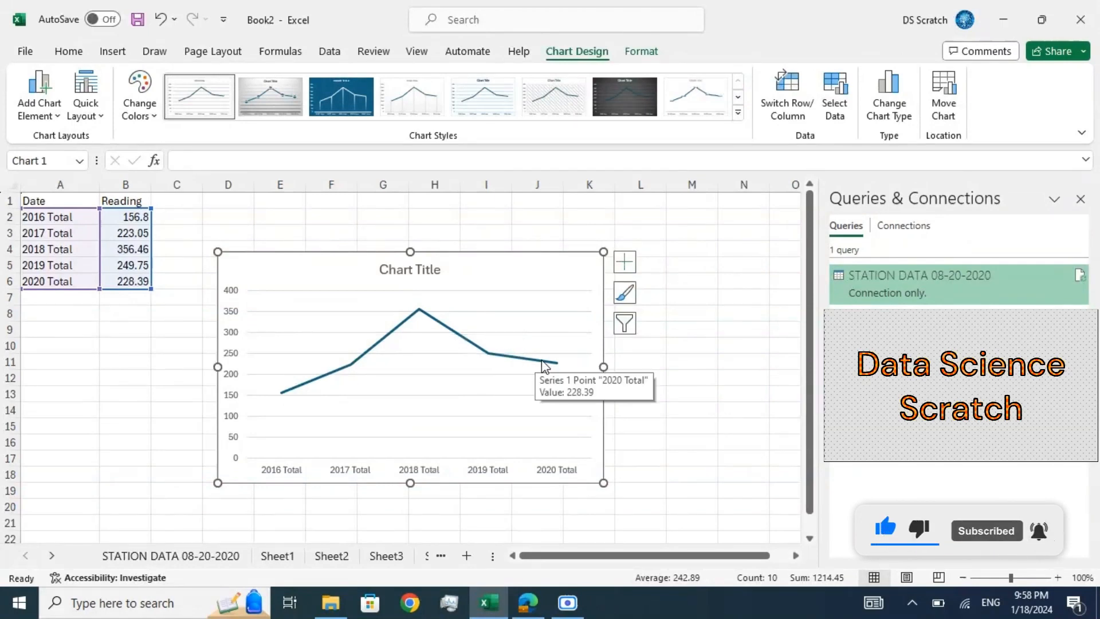